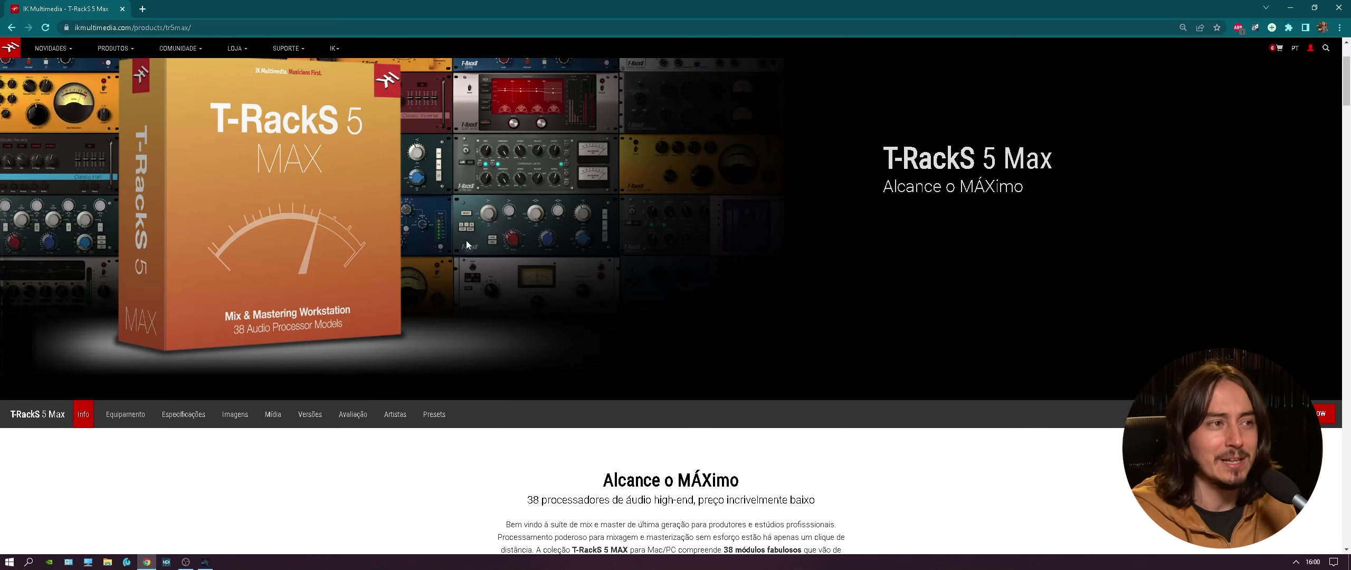
Step: Look over the opening section of the T-RackS 5 MAX product page and its web address
scroll(467, 241, down, 12)
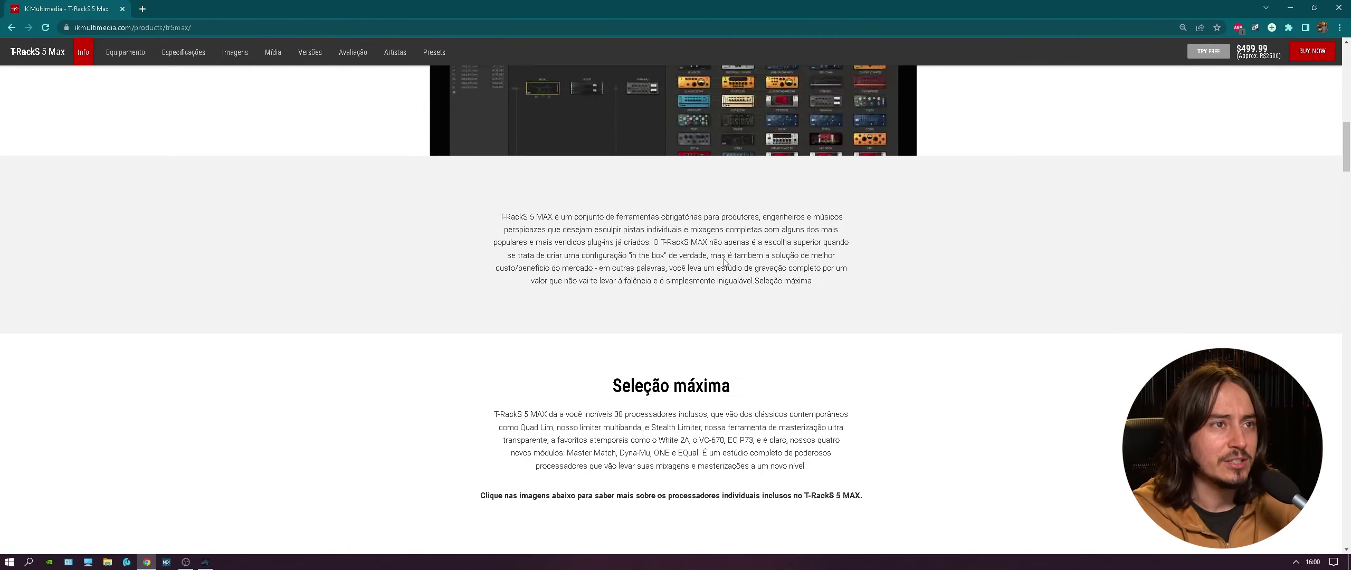
scroll(684, 332, up, 12)
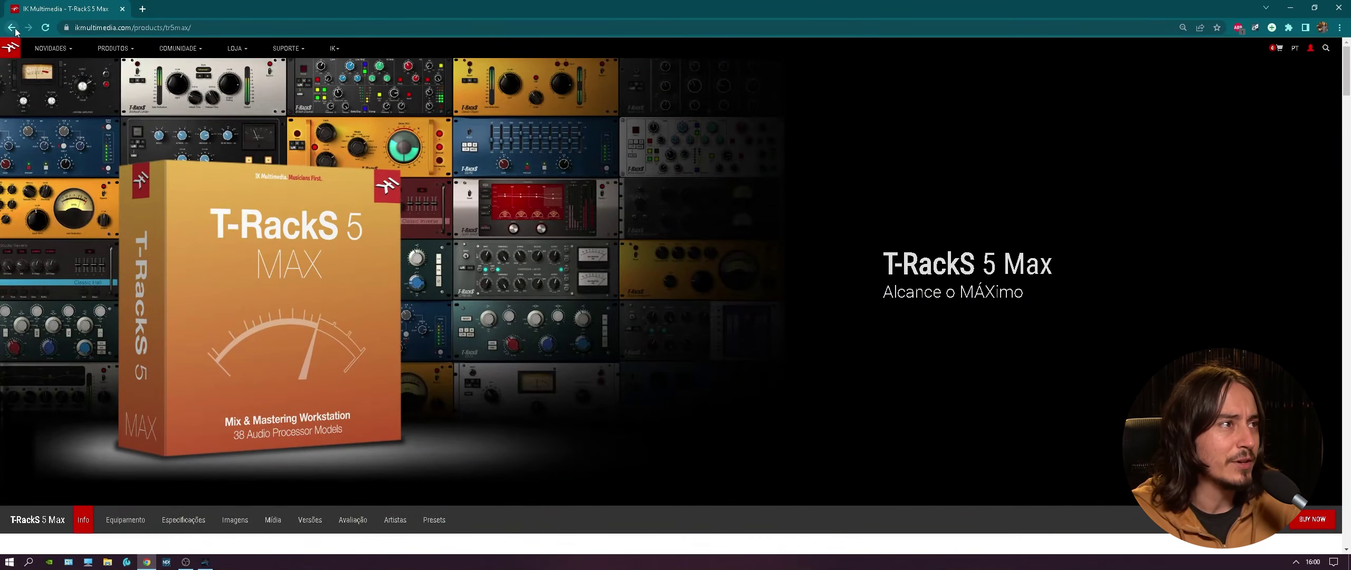
click(75, 29)
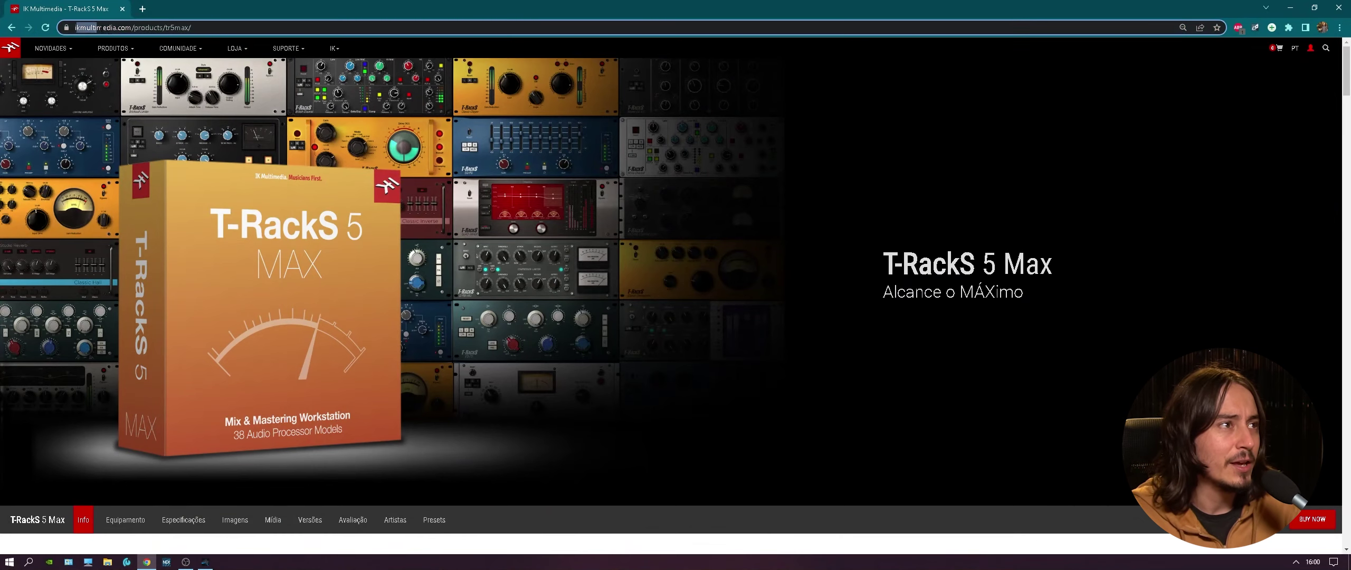
click(222, 27)
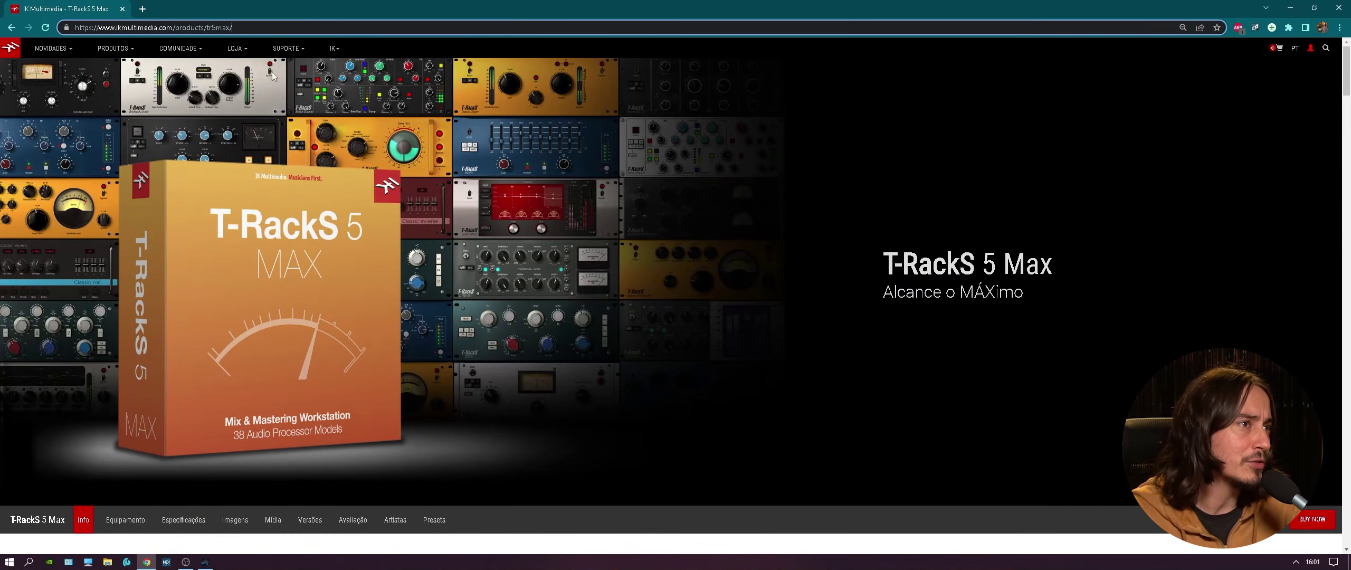
scroll(584, 170, down, 10)
scroll(811, 244, up, 9)
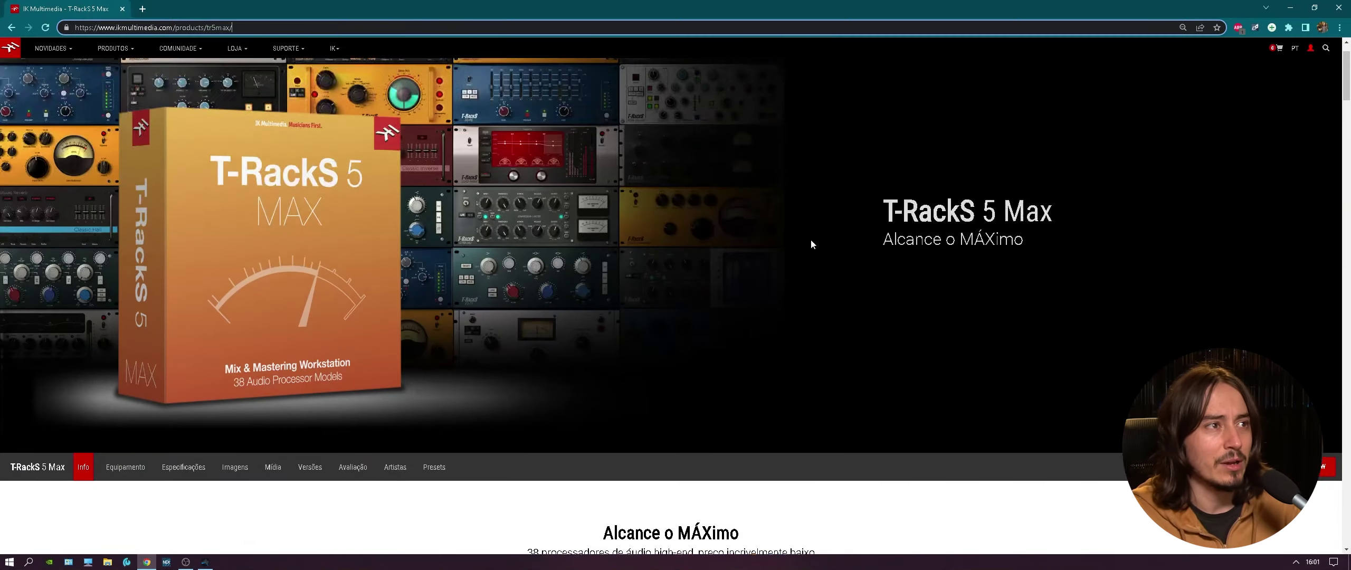
scroll(810, 243, down, 5)
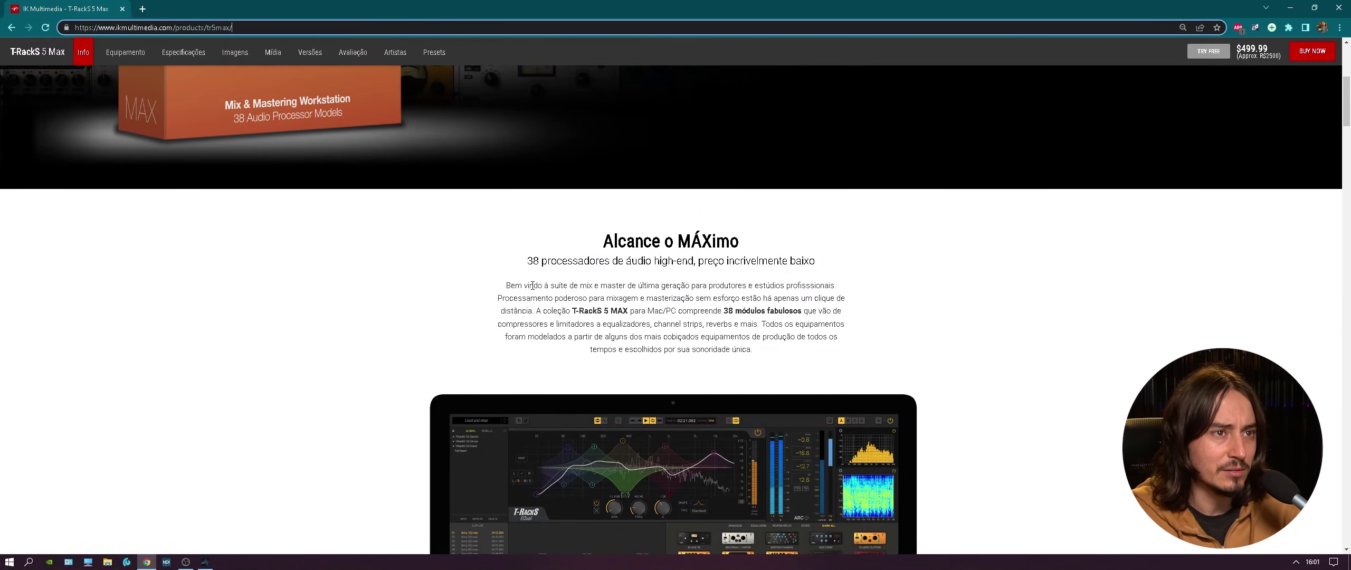
Step: Read the "Alcance o MÁXimo" introduction, highlighting the passage about the 38 modules
drag(533, 285, 855, 325)
click(869, 335)
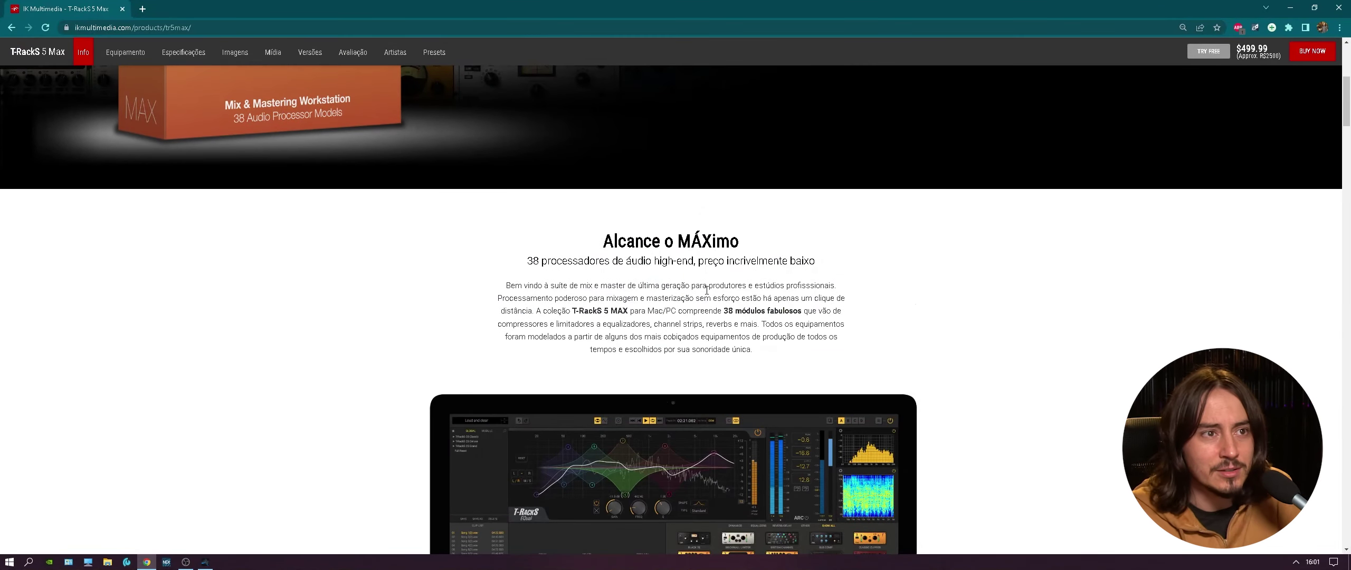
drag(725, 310, 802, 311)
click(640, 310)
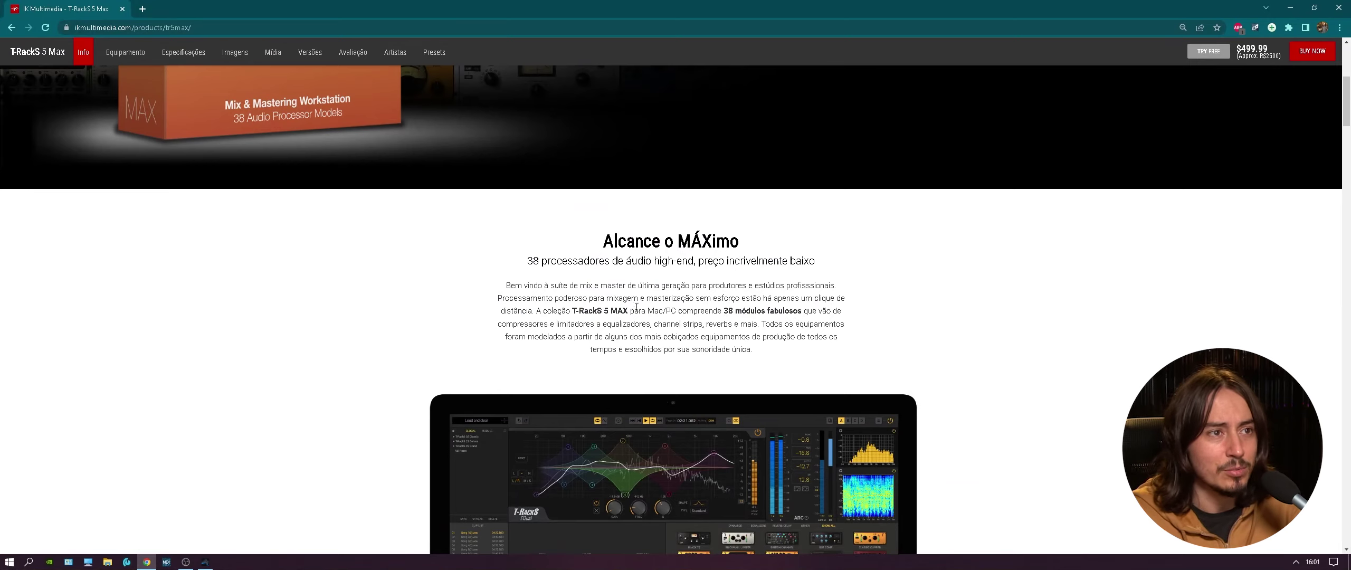
drag(584, 307, 802, 311)
click(732, 311)
click(802, 311)
Step: Read the grey-background paragraph about producers, engineers and musicians, highlighting the claims about professional use and in-the-box mixing
scroll(923, 357, down, 4)
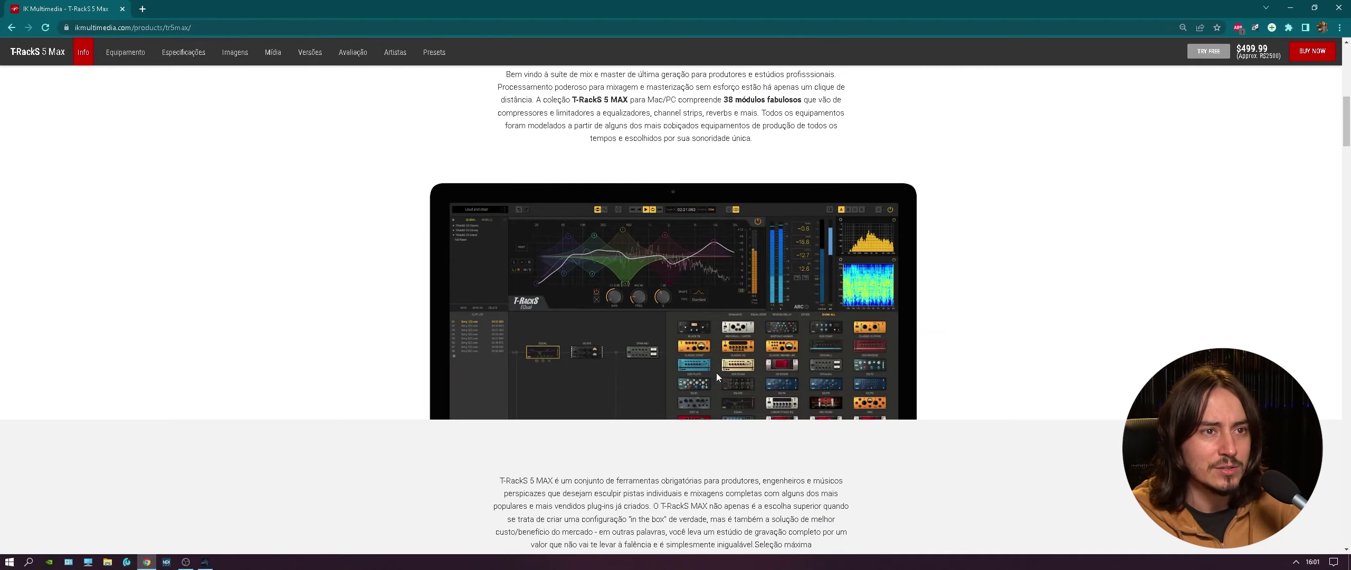
scroll(713, 373, down, 6)
drag(554, 164, 836, 176)
click(694, 180)
click(836, 176)
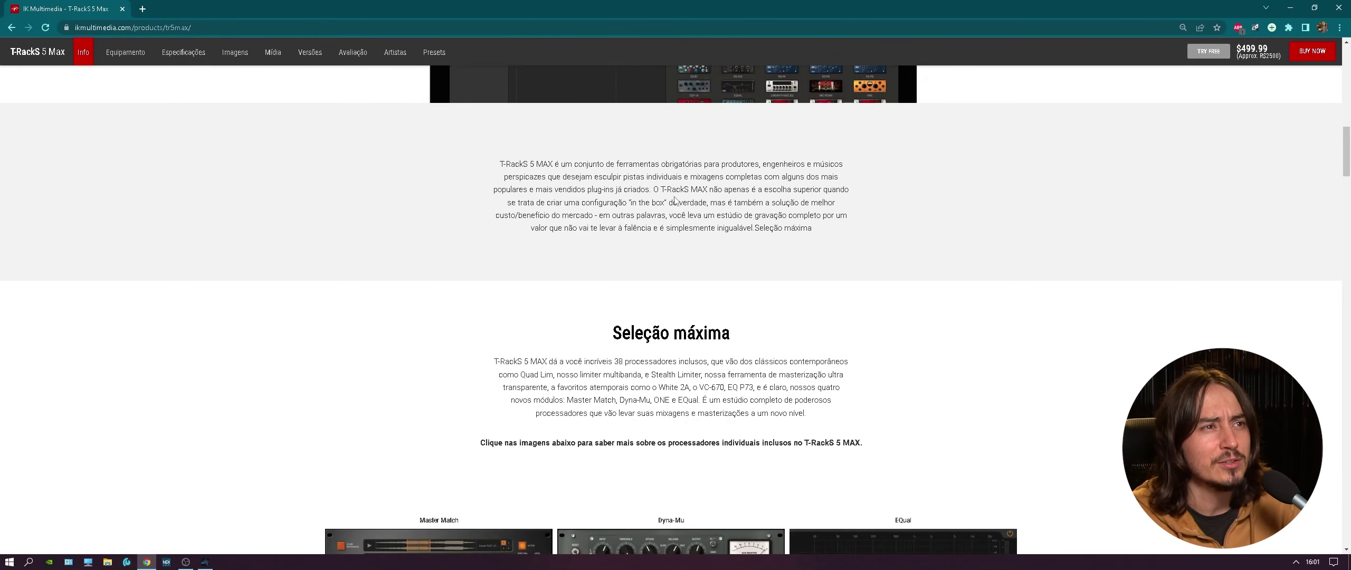
scroll(681, 197, down, 1)
scroll(723, 163, down, 1)
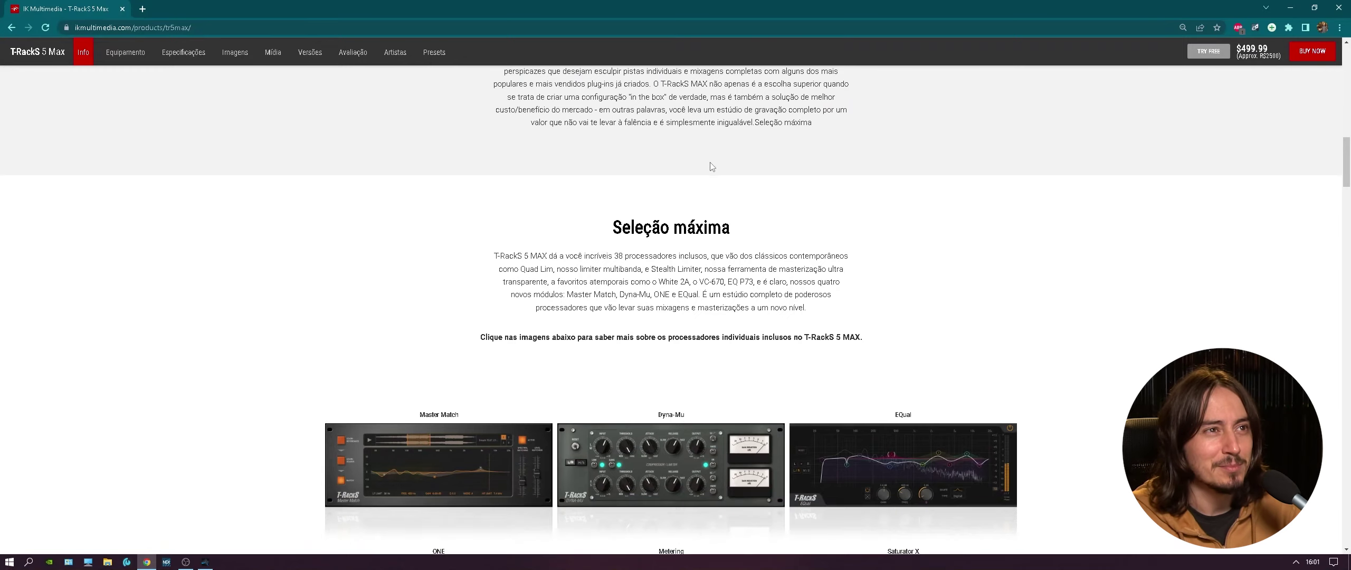
scroll(707, 174, up, 2)
drag(669, 190, 830, 193)
click(833, 217)
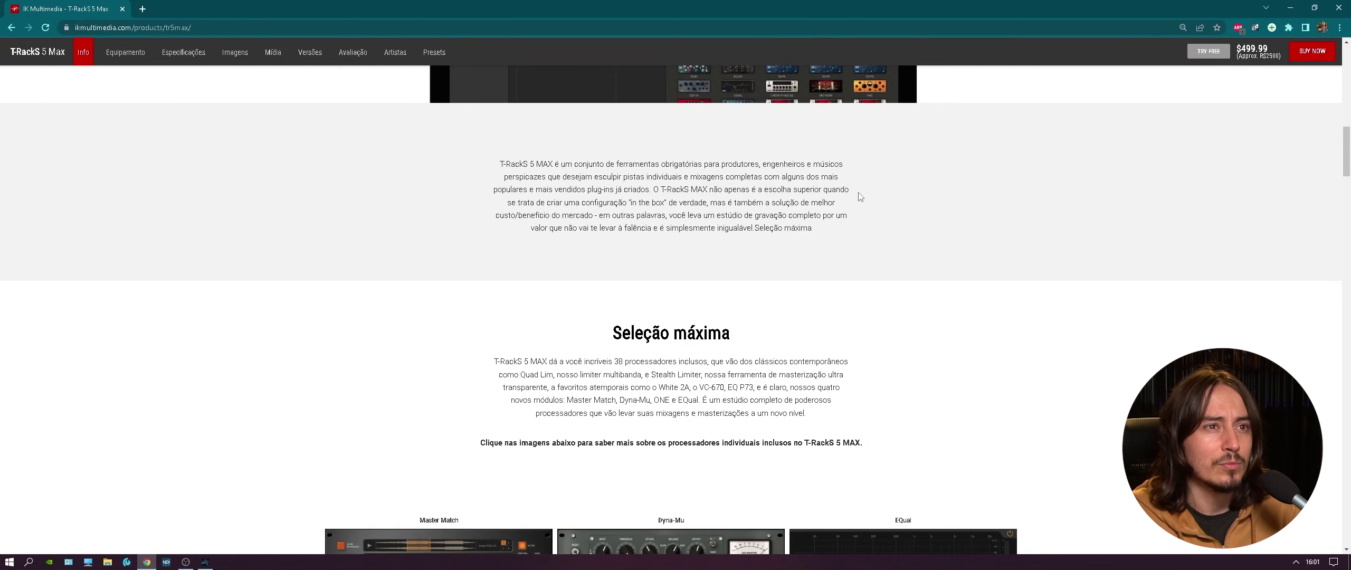
Step: Examine the gallery of included processors from Master Match down to the channel strips, limiting amplifiers and Quad modules
scroll(833, 218, down, 9)
scroll(834, 217, up, 2)
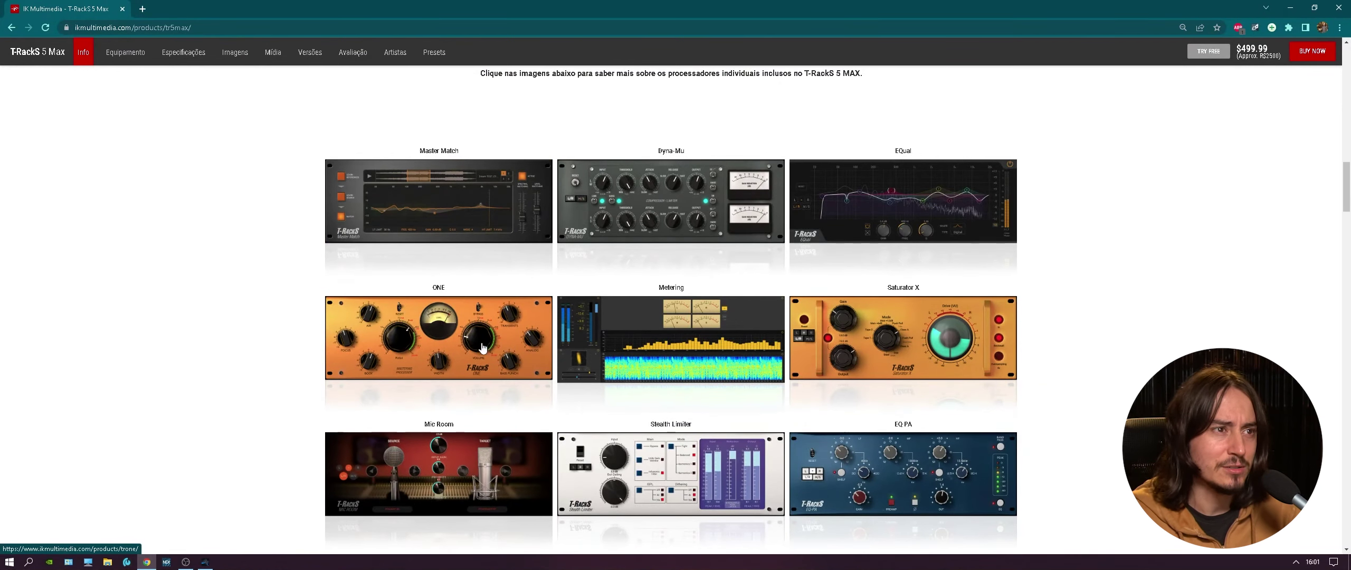
scroll(897, 343, down, 5)
scroll(860, 390, down, 11)
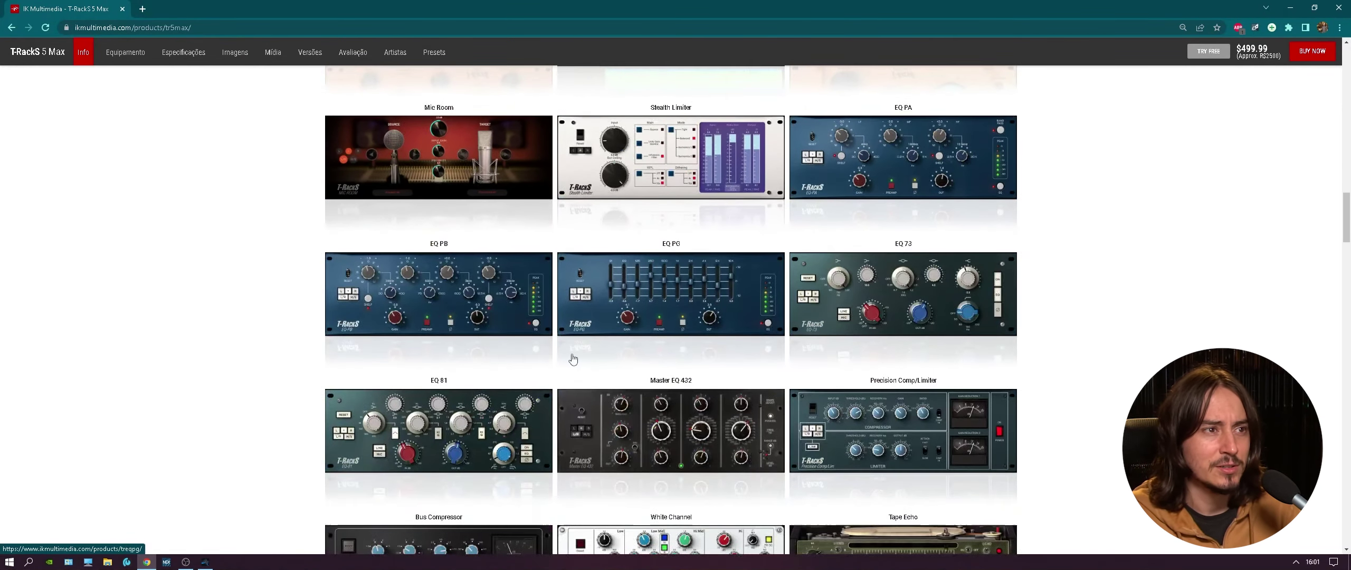
scroll(865, 259, up, 3)
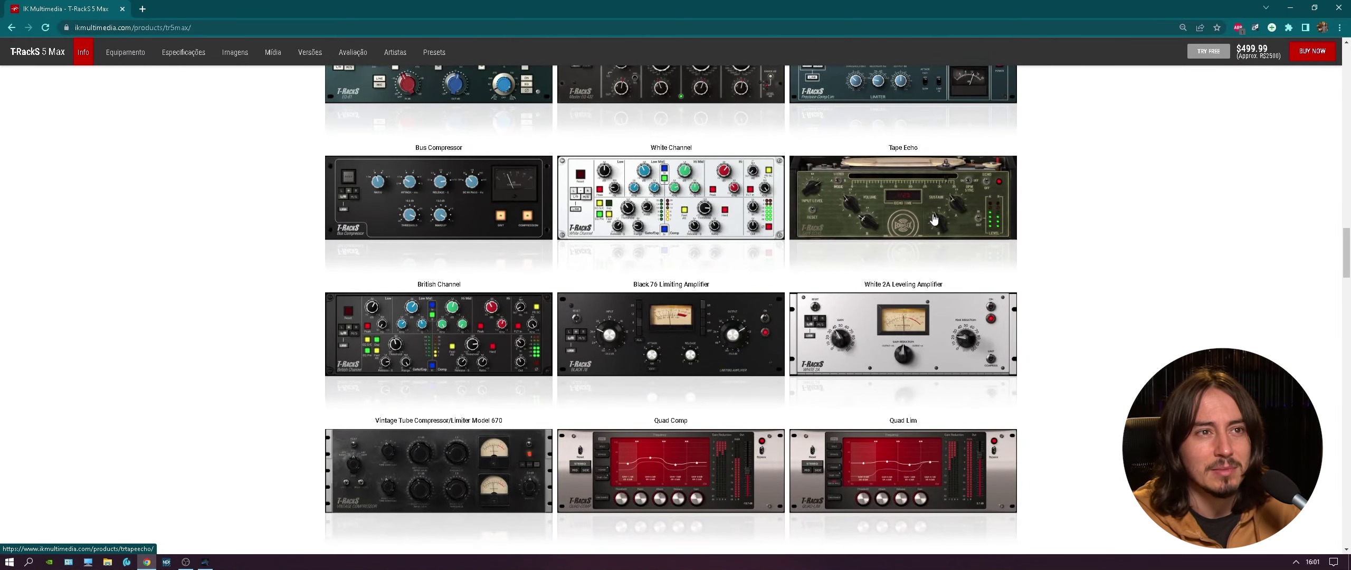
scroll(933, 219, down, 1)
scroll(933, 216, down, 2)
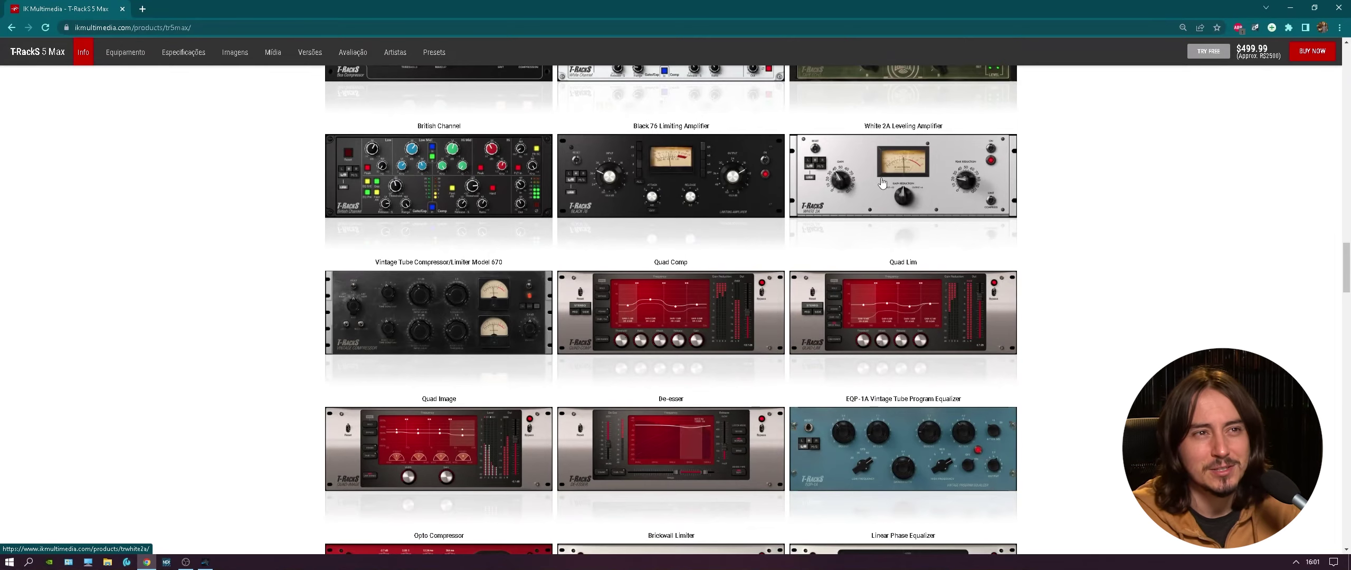
scroll(881, 182, up, 2)
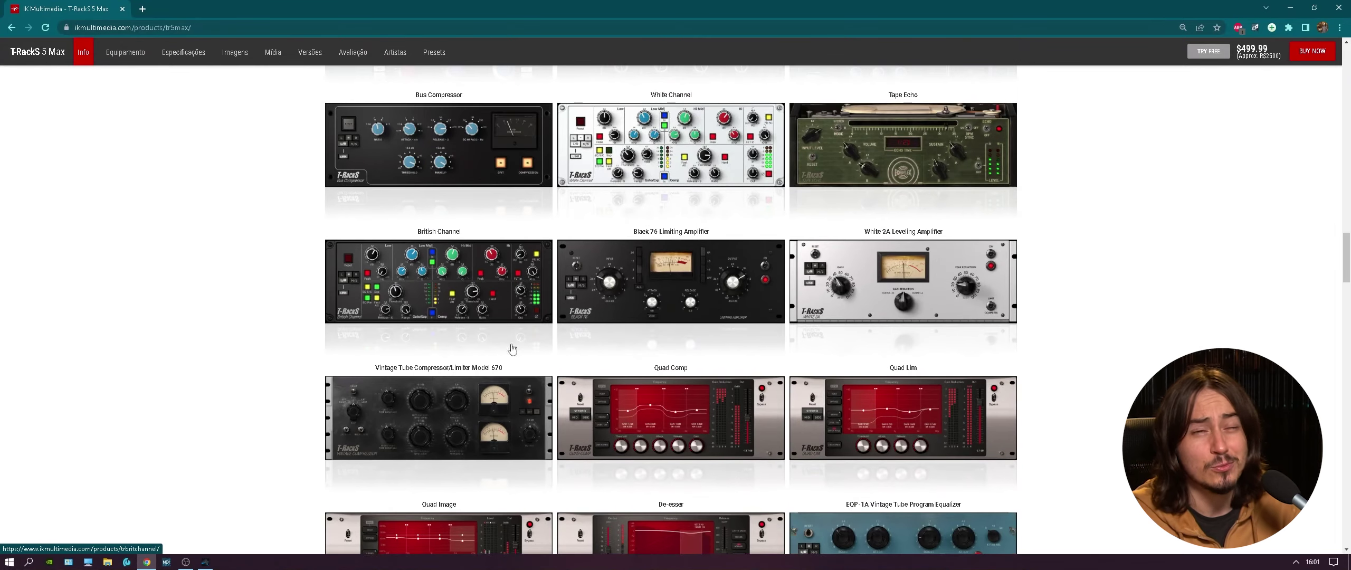
scroll(654, 301, up, 2)
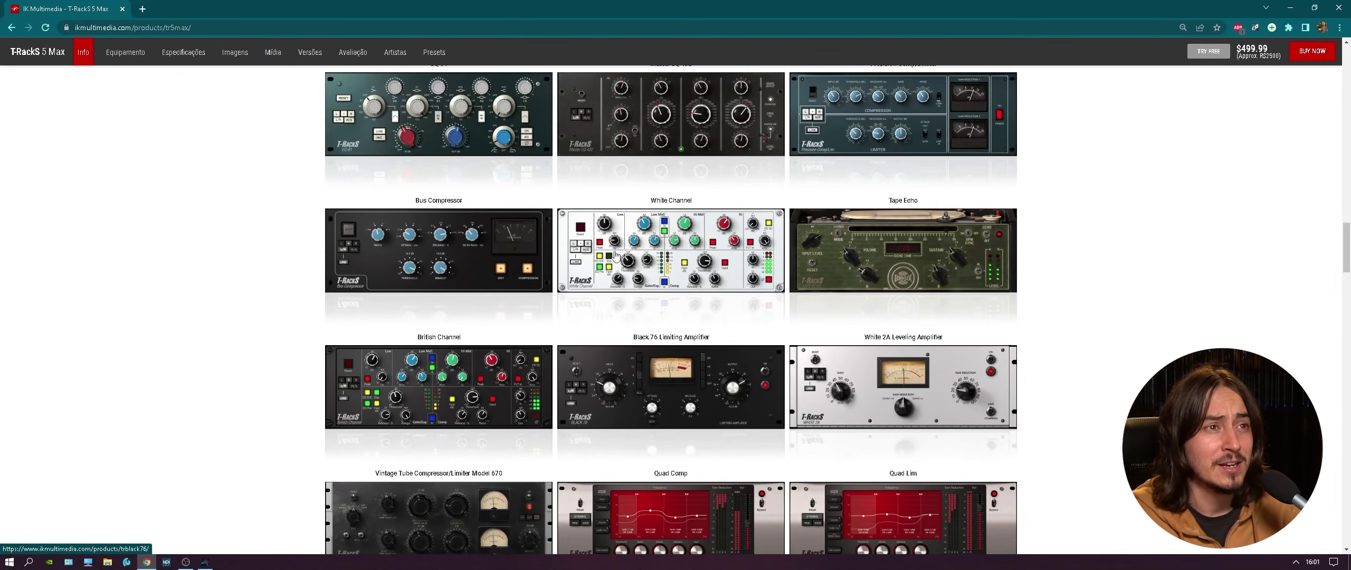
scroll(652, 304, up, 3)
scroll(651, 370, down, 3)
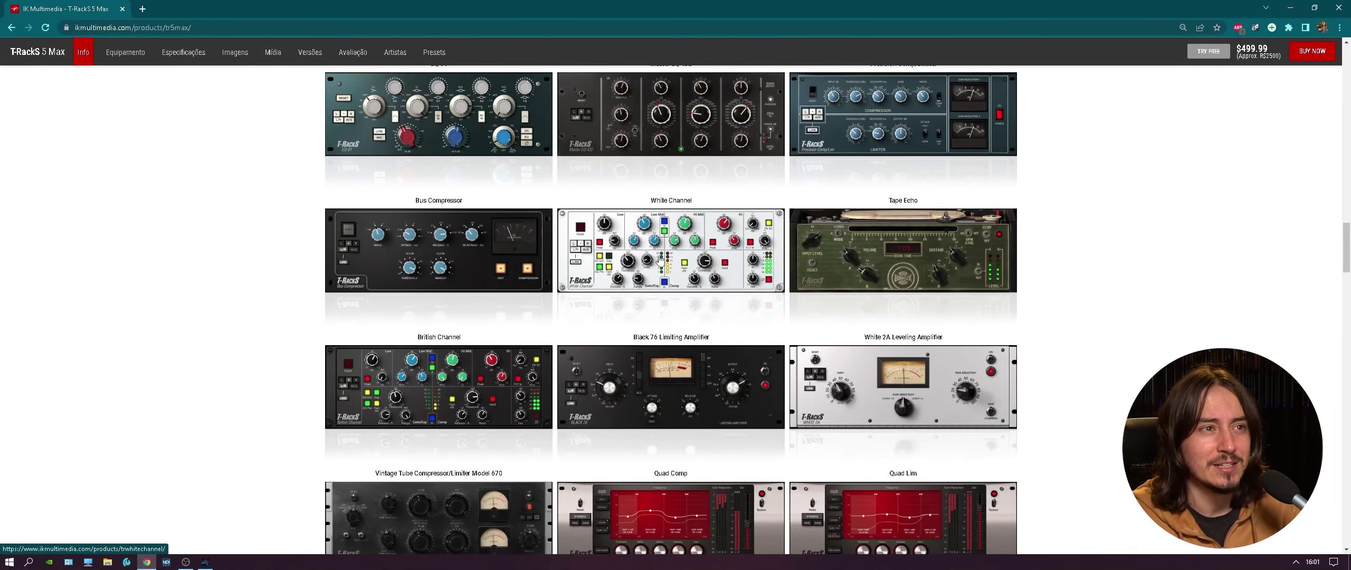
scroll(739, 369, down, 2)
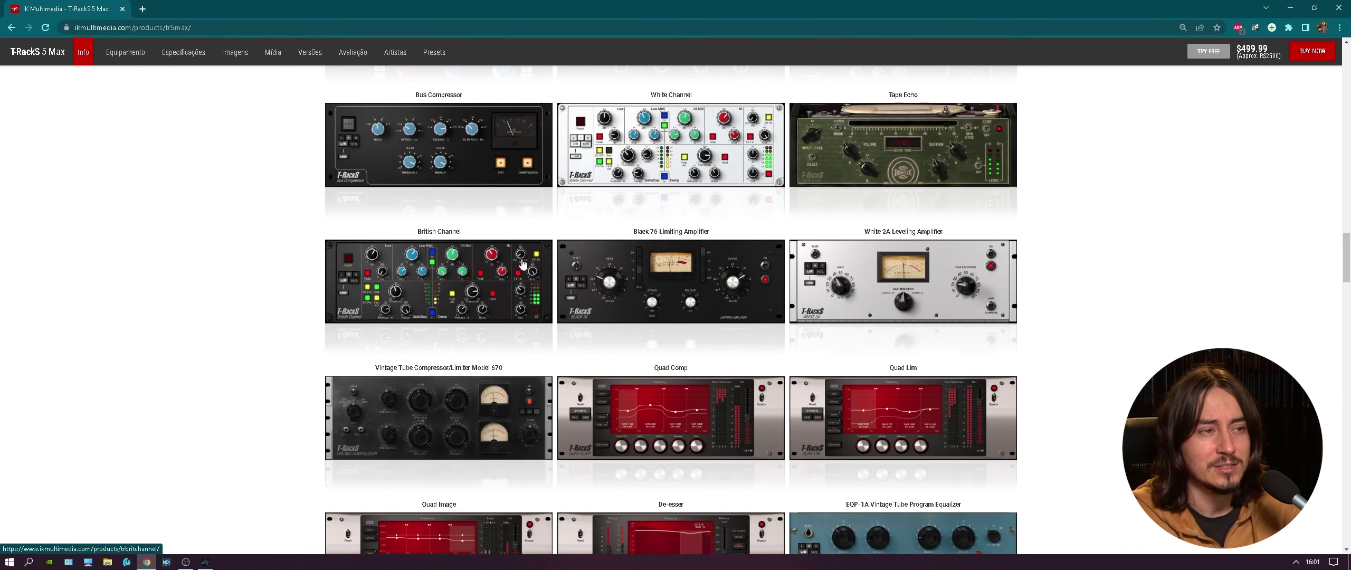
Step: Review the EQ modules, Stealth Limiter, Mic Room, ONE and Saturator X in the processor gallery
scroll(533, 345, up, 5)
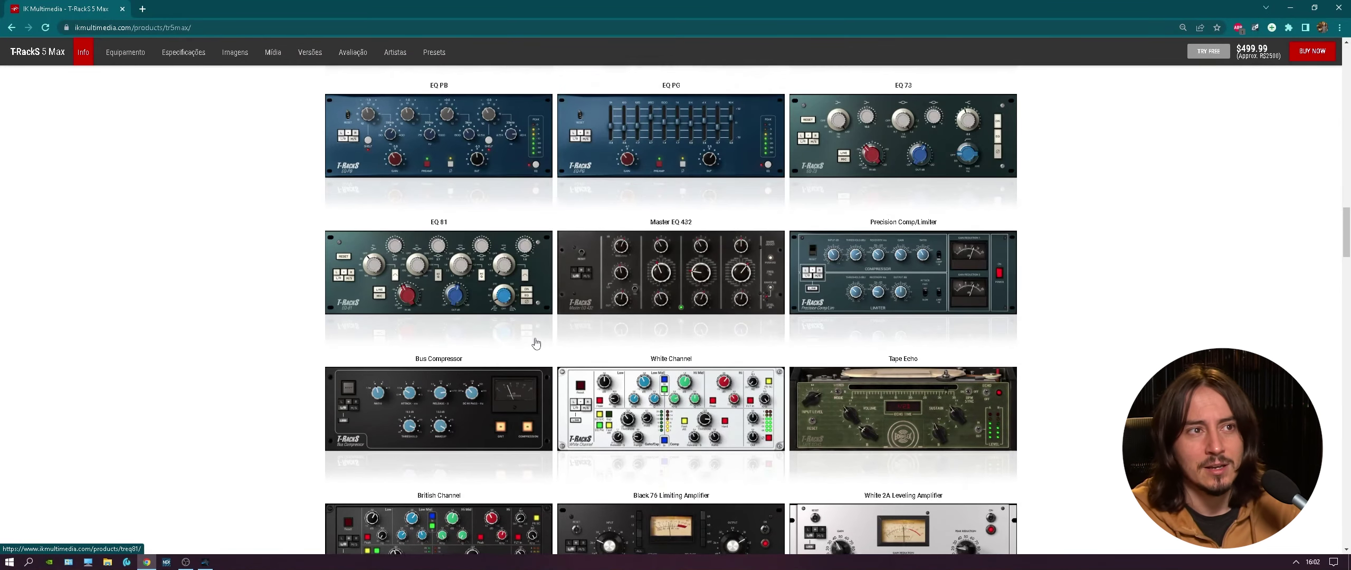
scroll(536, 343, up, 3)
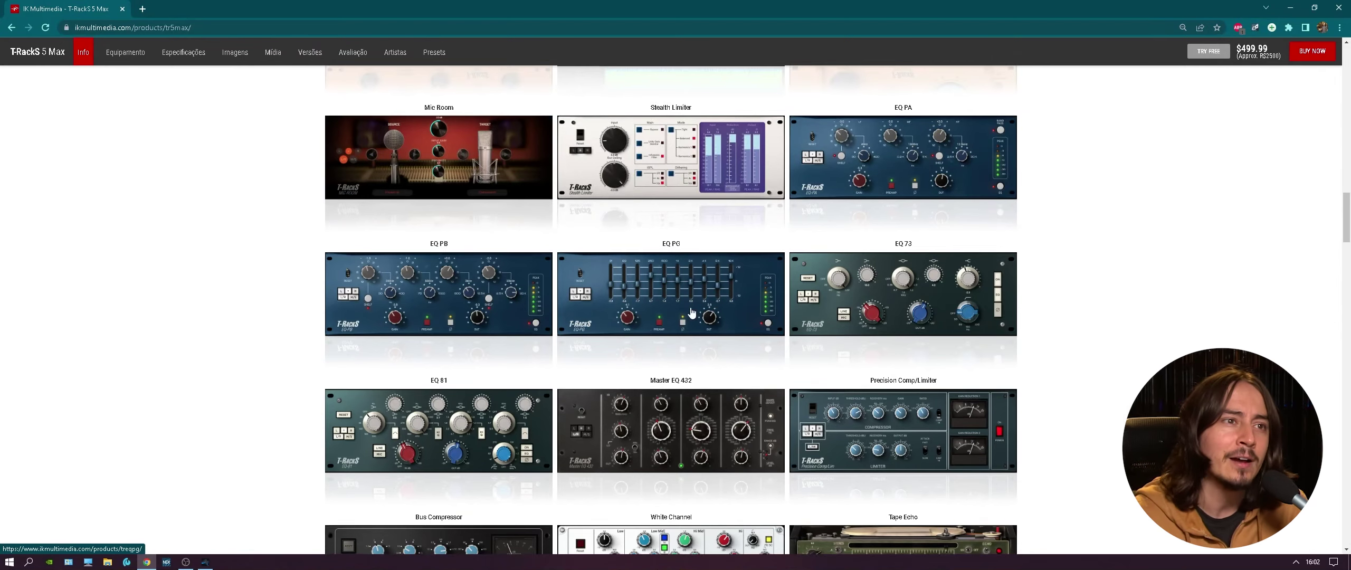
scroll(657, 336, up, 2)
scroll(657, 336, up, 1)
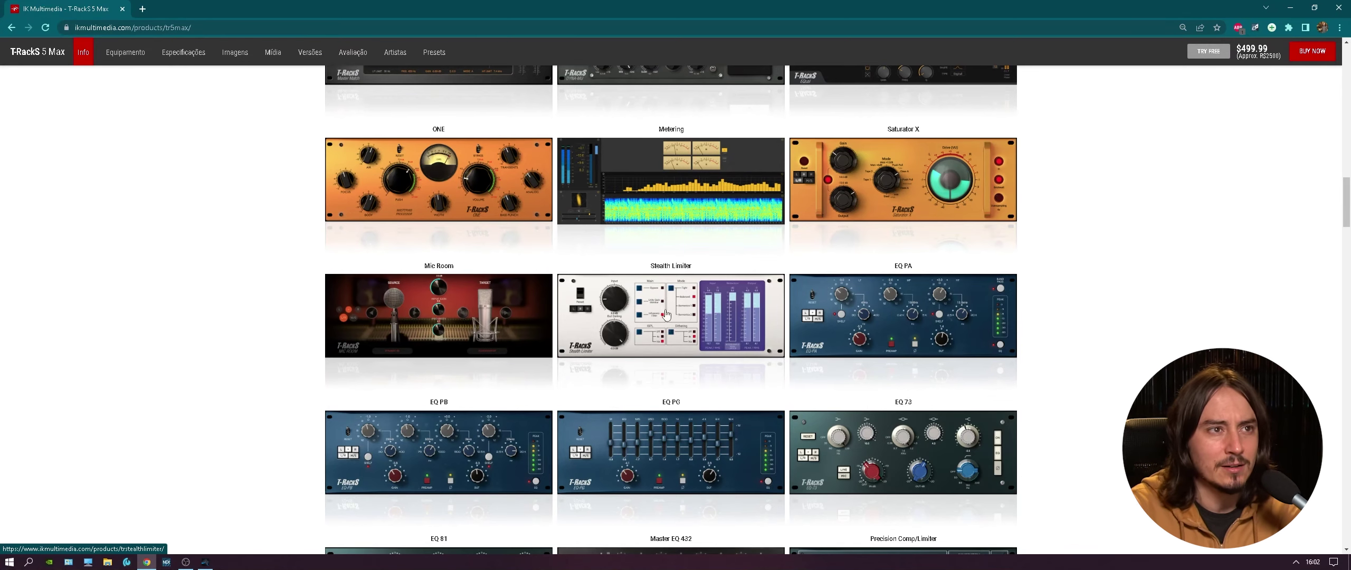
scroll(628, 284, up, 2)
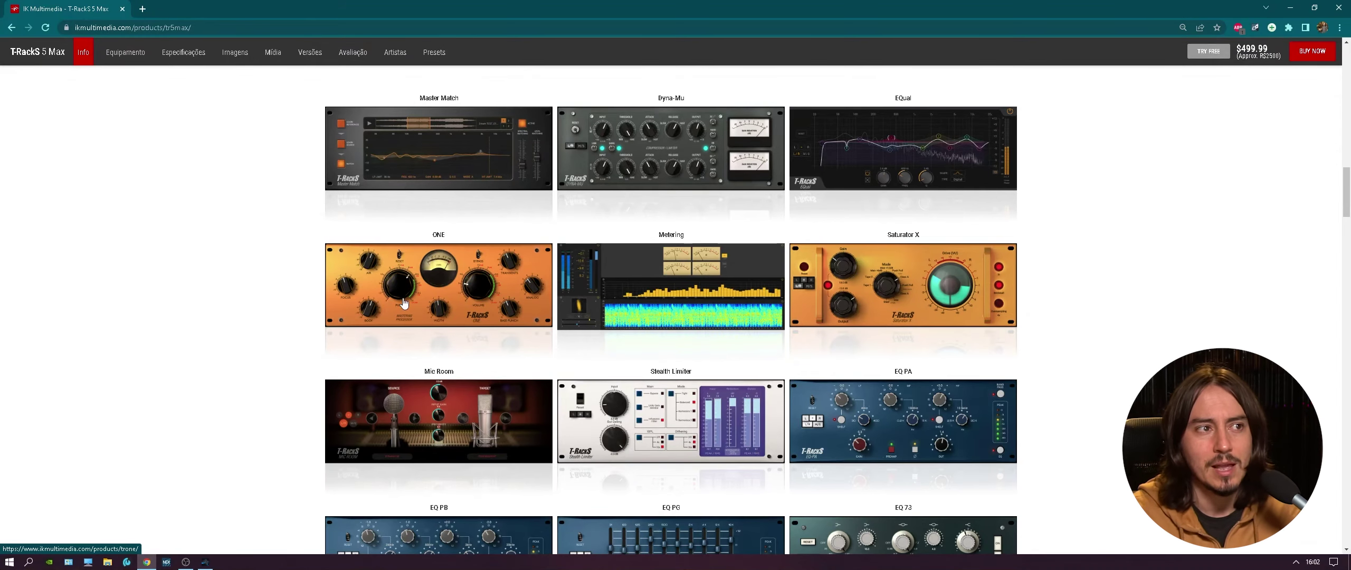
scroll(404, 302, down, 10)
scroll(679, 296, up, 15)
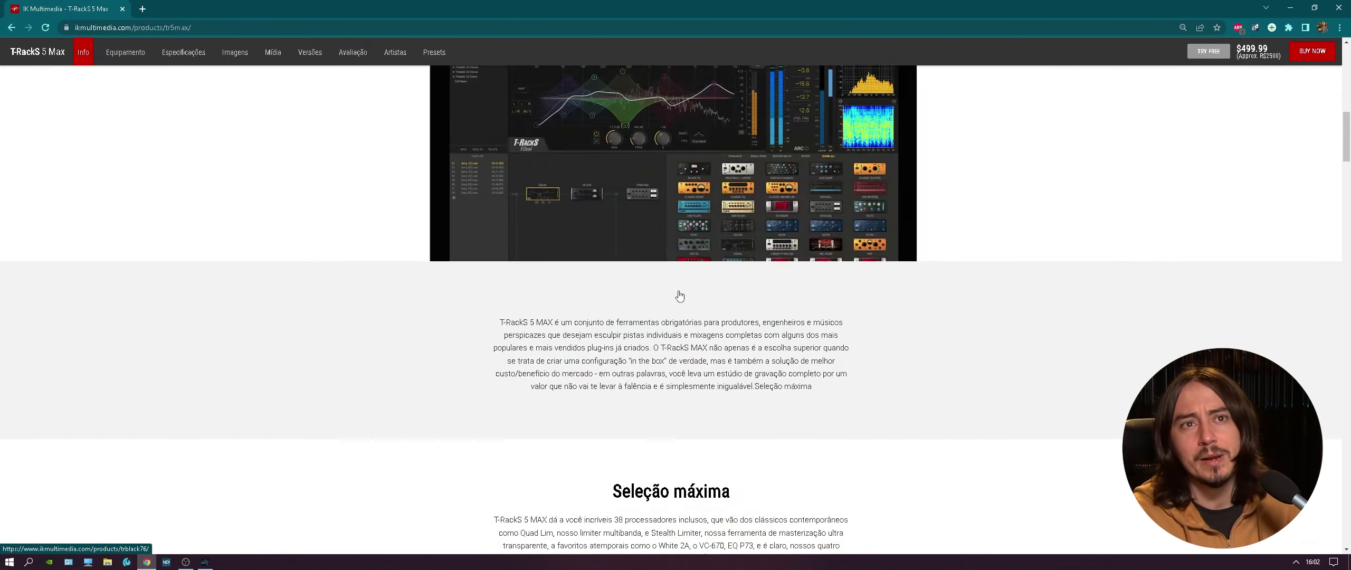
Step: Check the T-RackS 5 Max price and its equivalent in Brazilian reais with Google's dollar-to-real converter
scroll(679, 295, up, 3)
drag(1237, 48, 1266, 49)
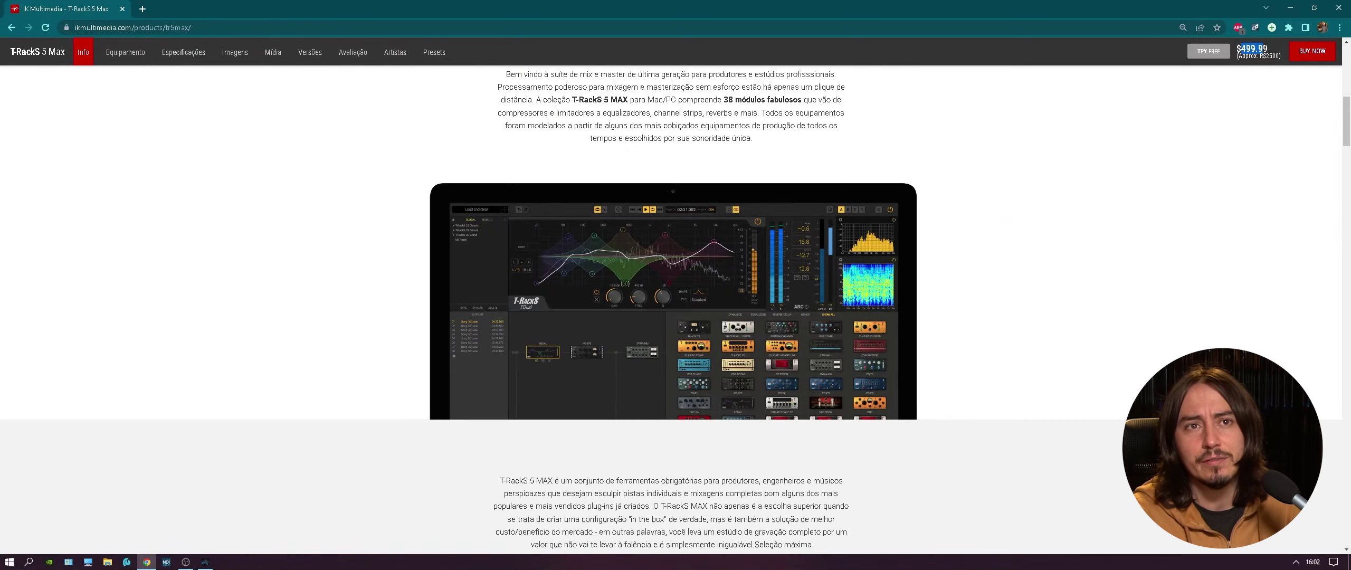
click(1256, 76)
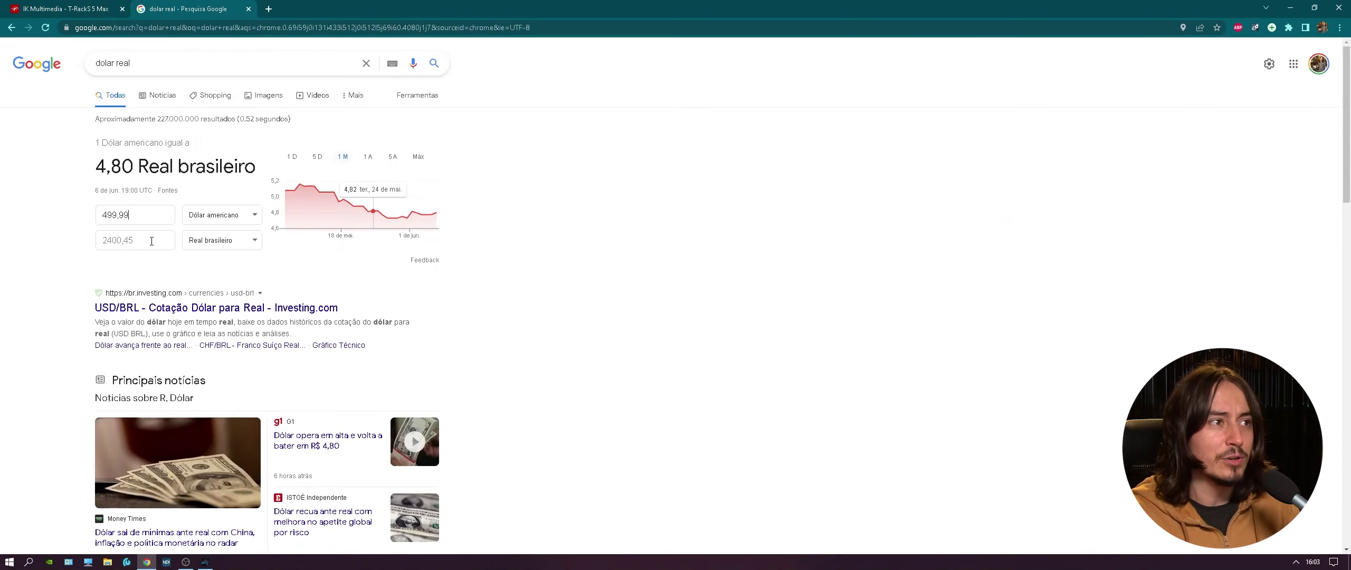
drag(137, 241, 95, 248)
click(141, 240)
click(151, 248)
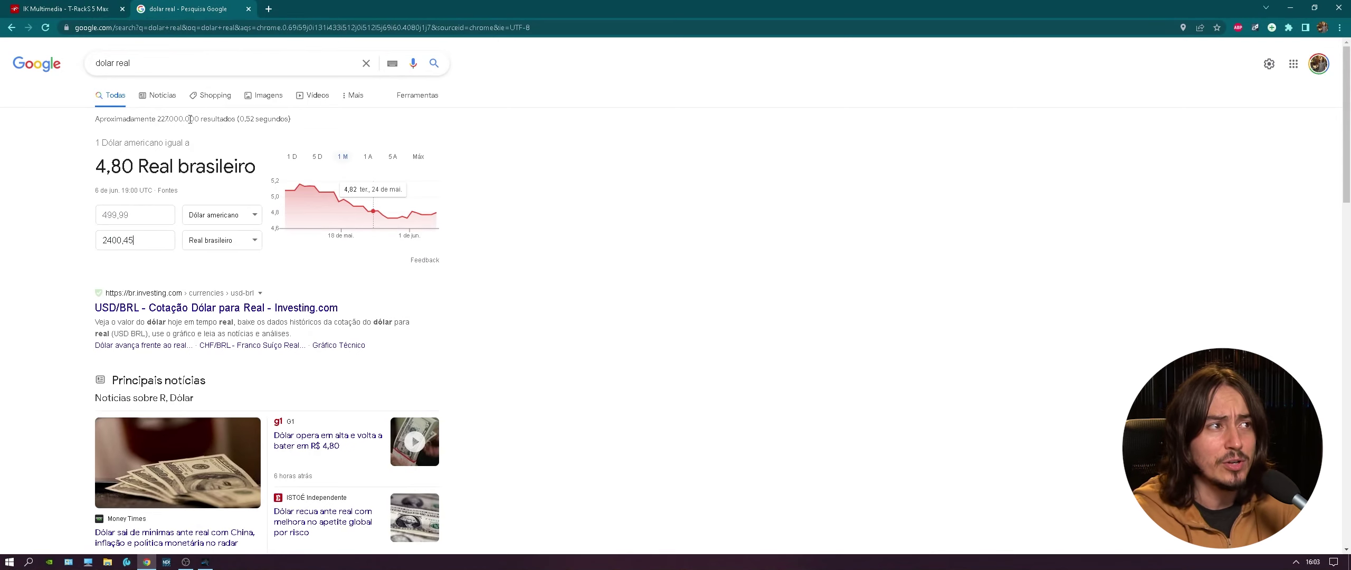
Step: Return to the T-RackS 5 Max page and examine the Classic T-RackS, Opto Compressor, limiter, De-esser and Quad modules
click(106, 5)
scroll(1268, 121, up, 1)
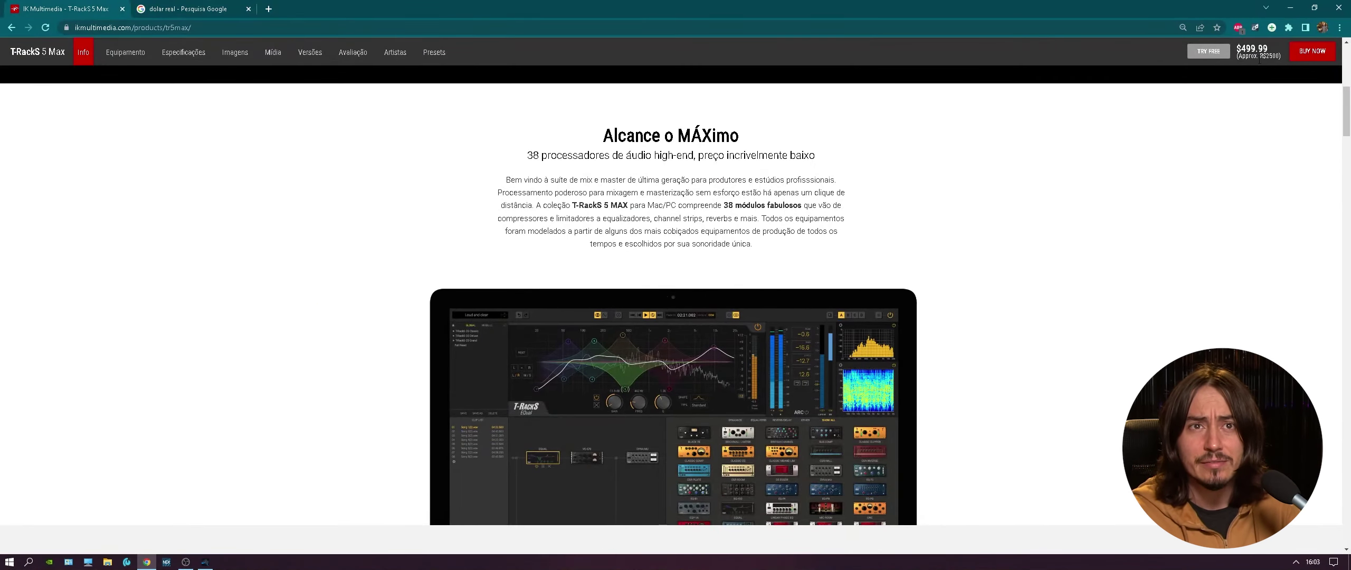
scroll(1183, 287, down, 10)
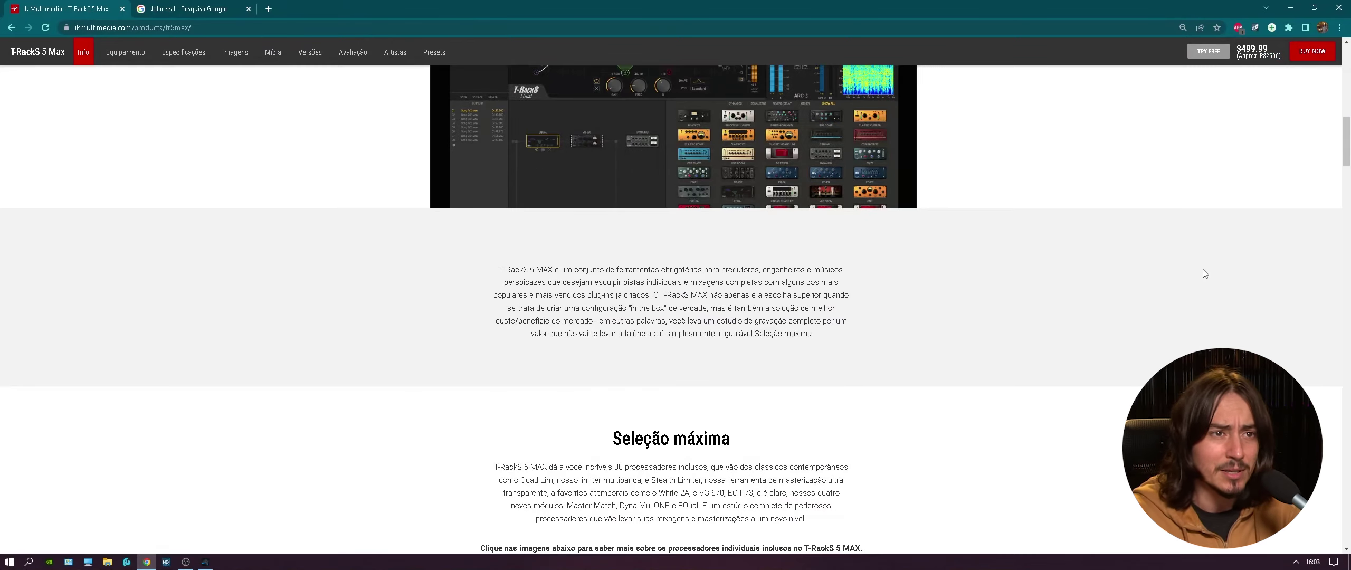
scroll(1161, 277, down, 15)
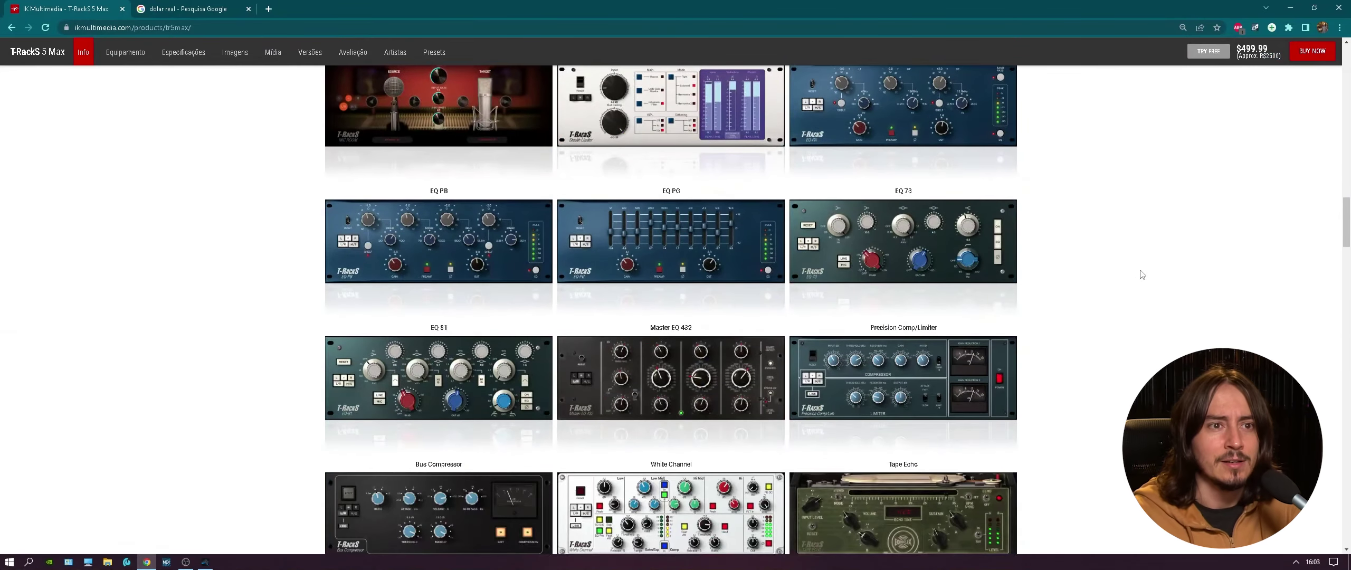
scroll(1130, 266, down, 12)
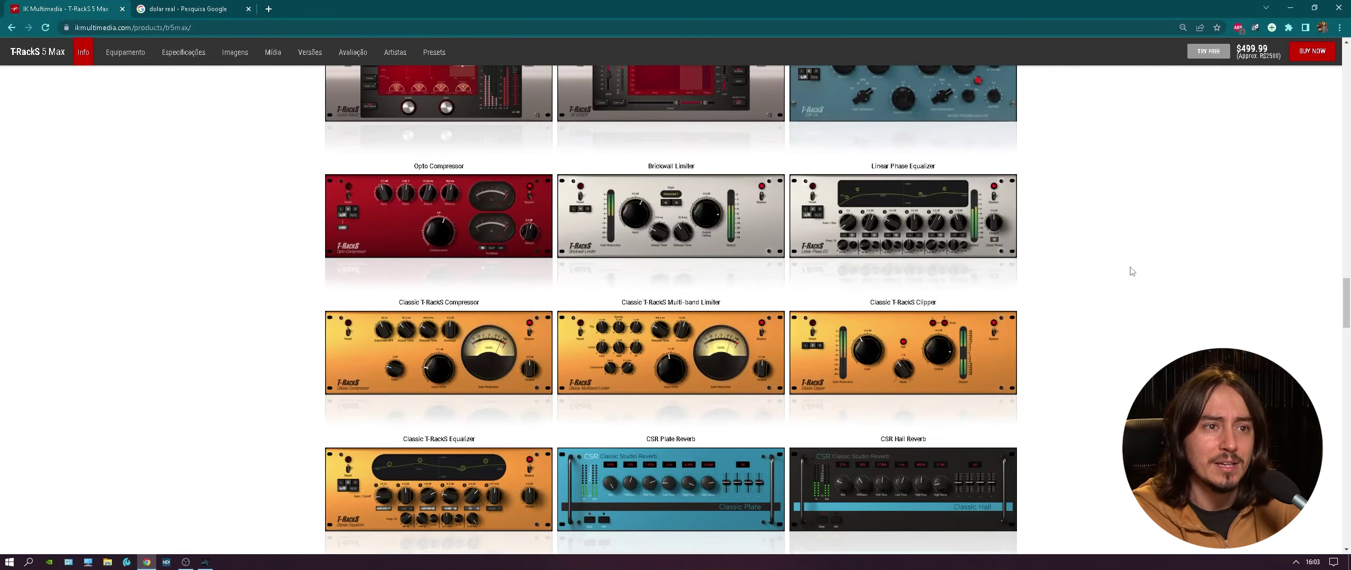
scroll(1120, 274, down, 1)
scroll(1121, 275, up, 2)
scroll(1124, 278, up, 3)
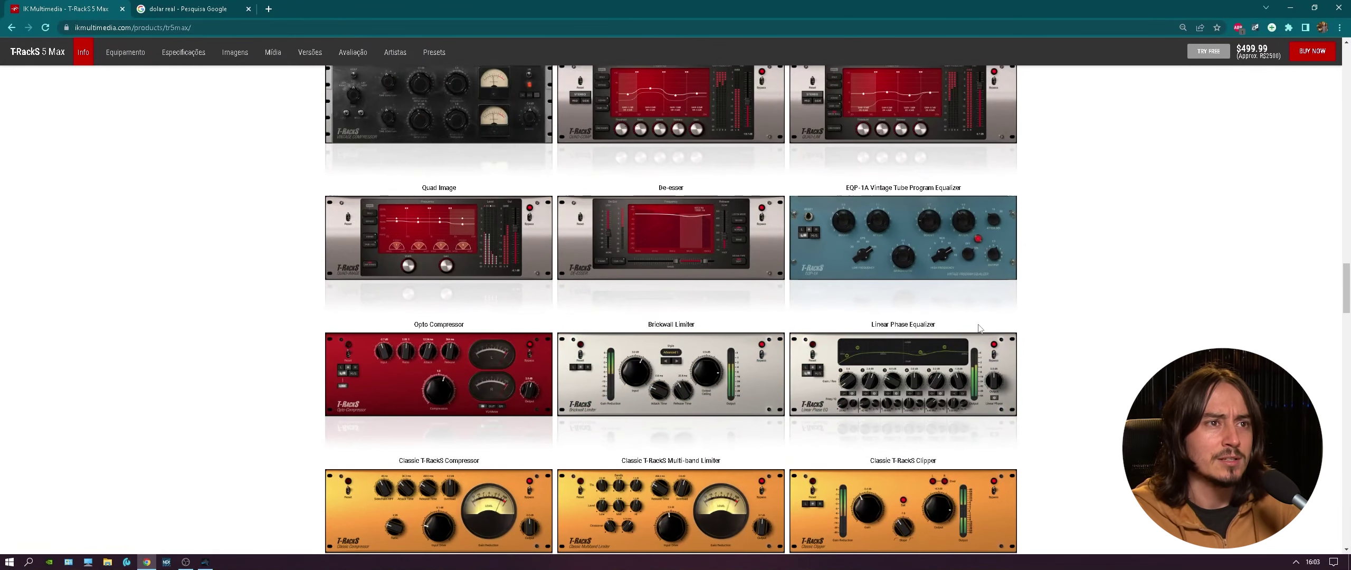
scroll(770, 233, up, 2)
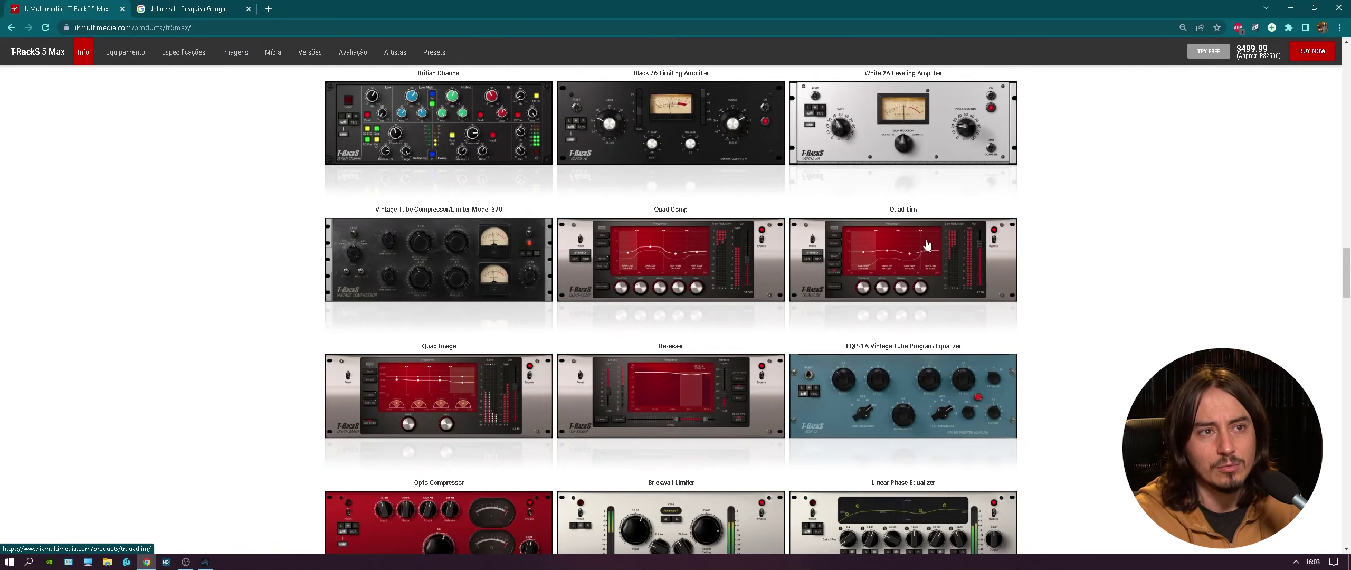
scroll(929, 258, down, 1)
scroll(367, 303, down, 1)
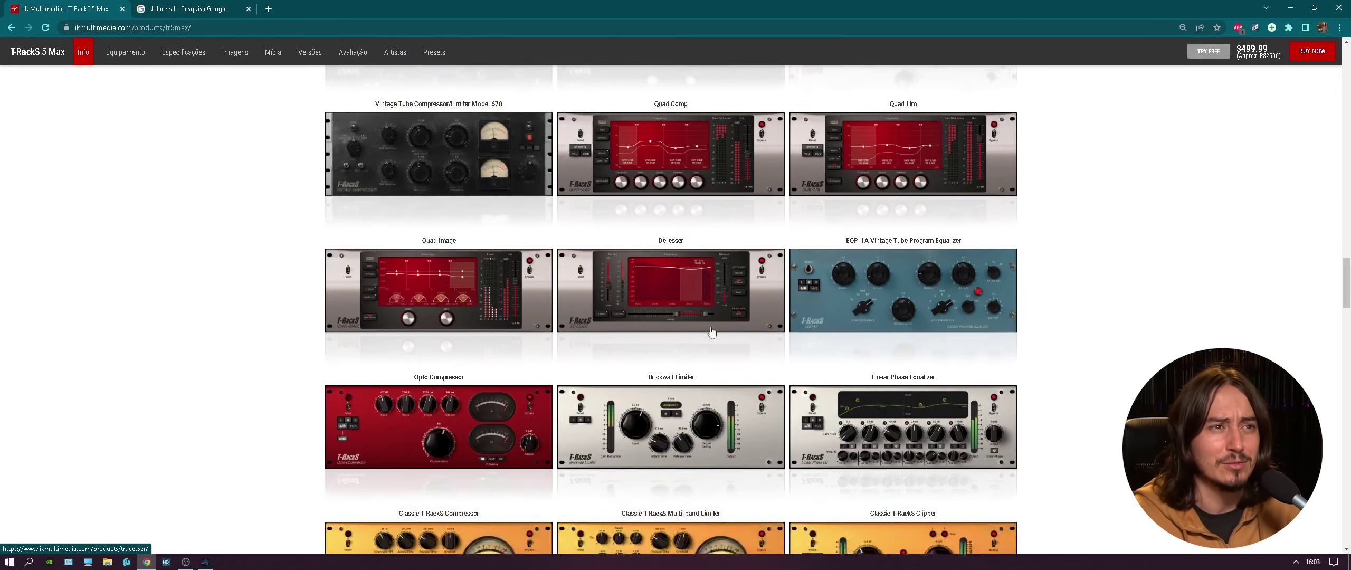
Step: Examine the De-esser, EQP-1A Vintage Tube Program Equalizer, Brickwall Limiter and Linear Phase Equalizer in the processor gallery
scroll(683, 291, down, 1)
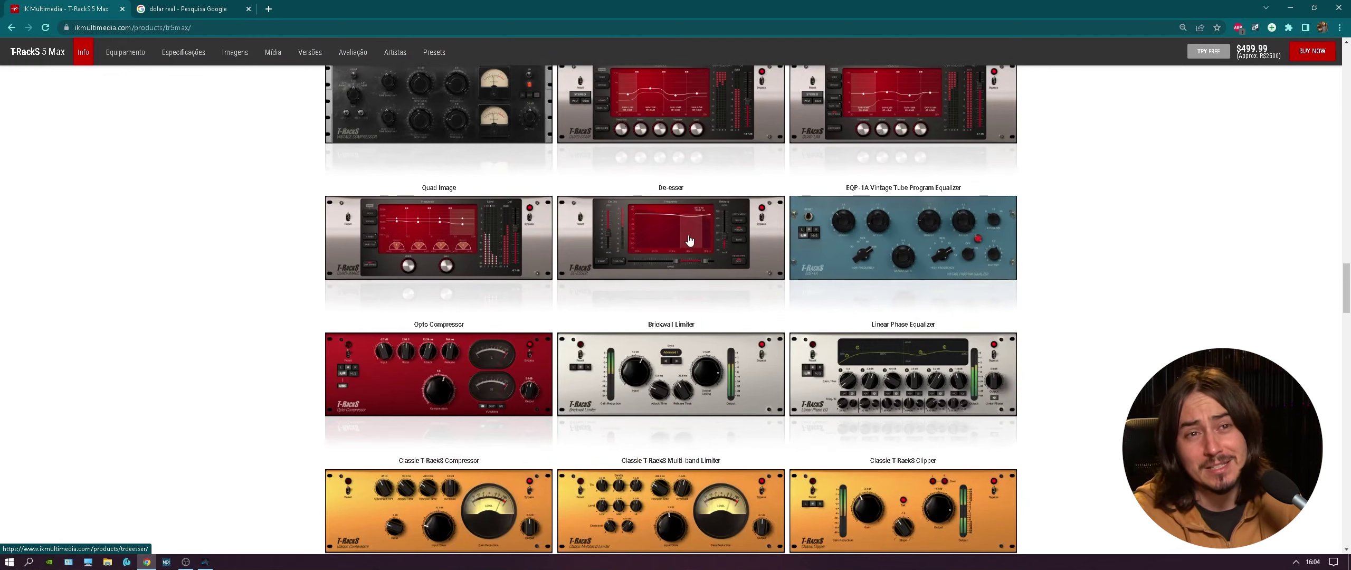
scroll(689, 241, down, 2)
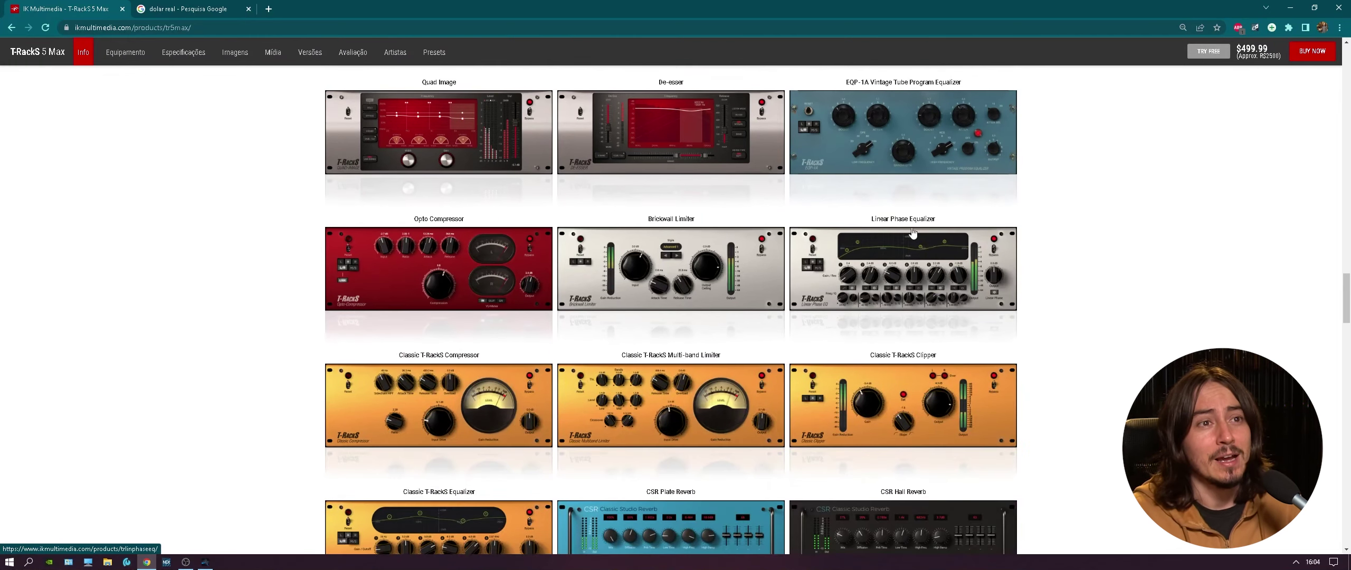
scroll(761, 250, down, 2)
scroll(761, 250, up, 3)
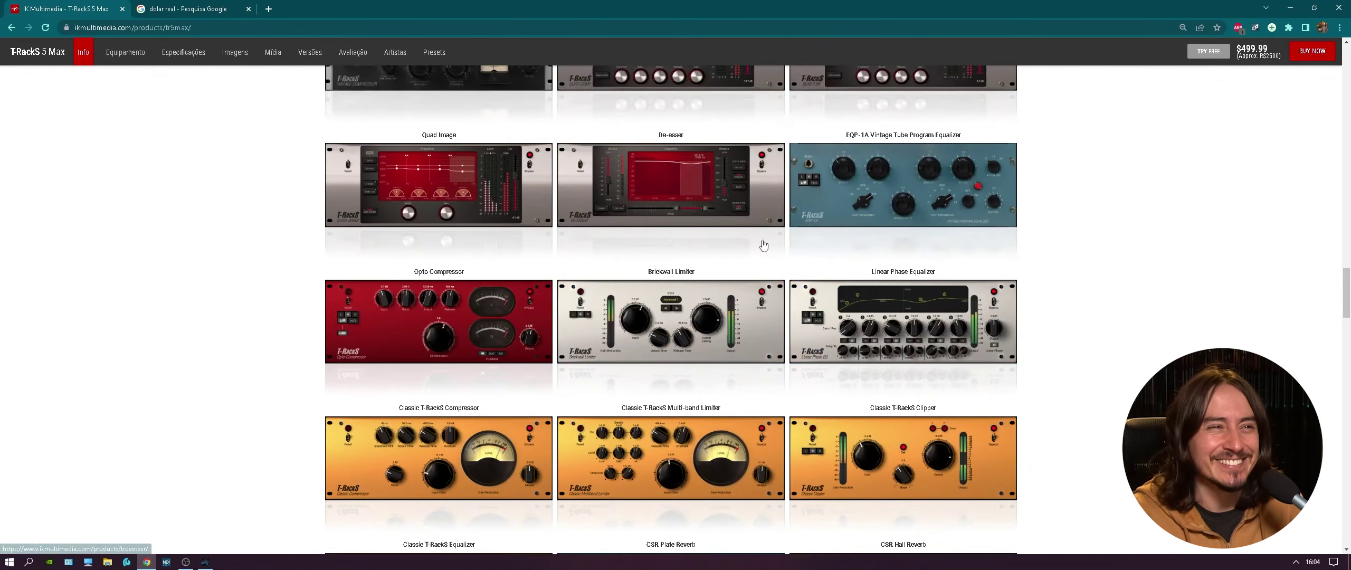
scroll(762, 251, down, 1)
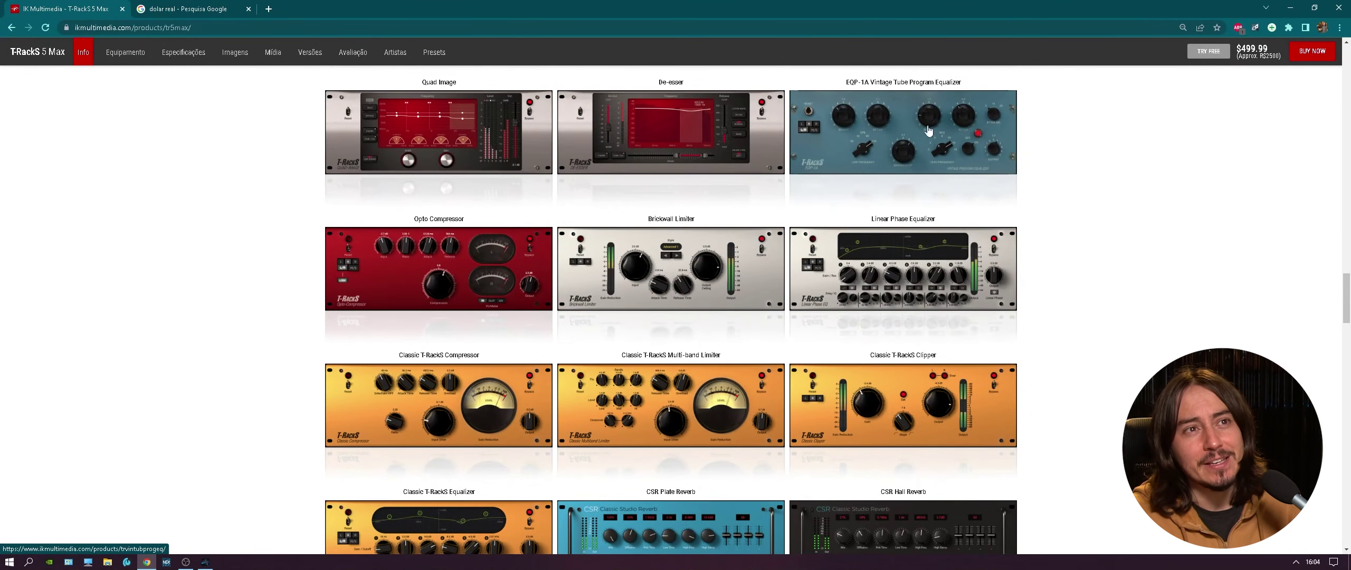
mouse_move(845, 82)
mouse_down()
mouse_move(971, 87)
mouse_move(842, 84)
mouse_up()
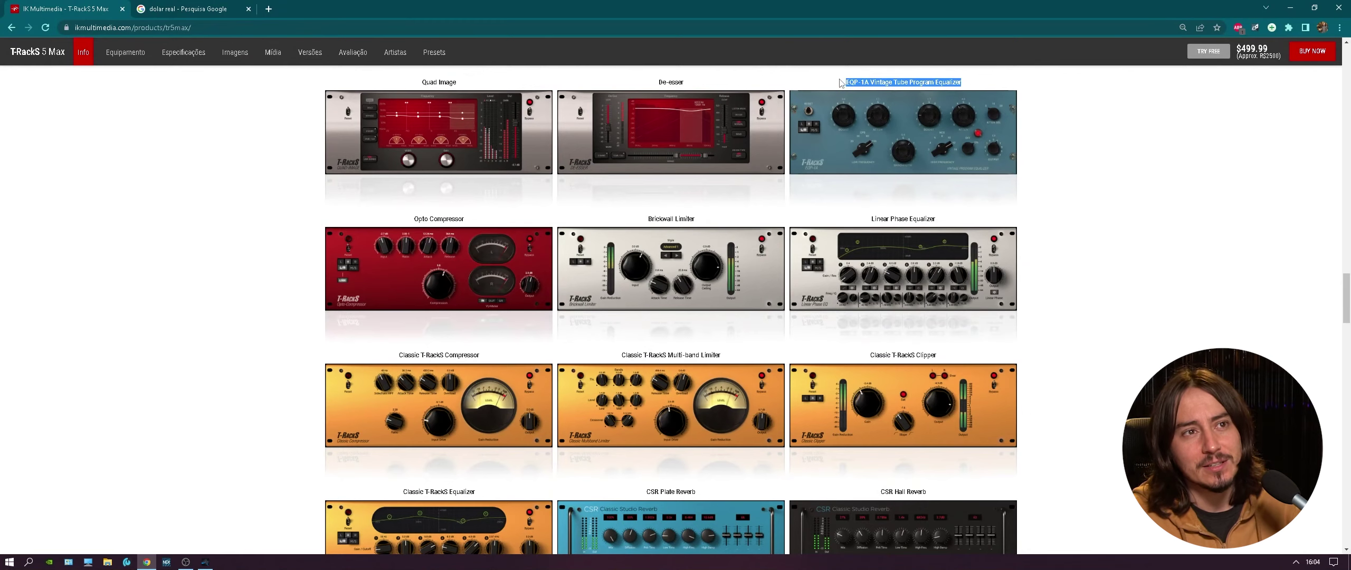
click(853, 91)
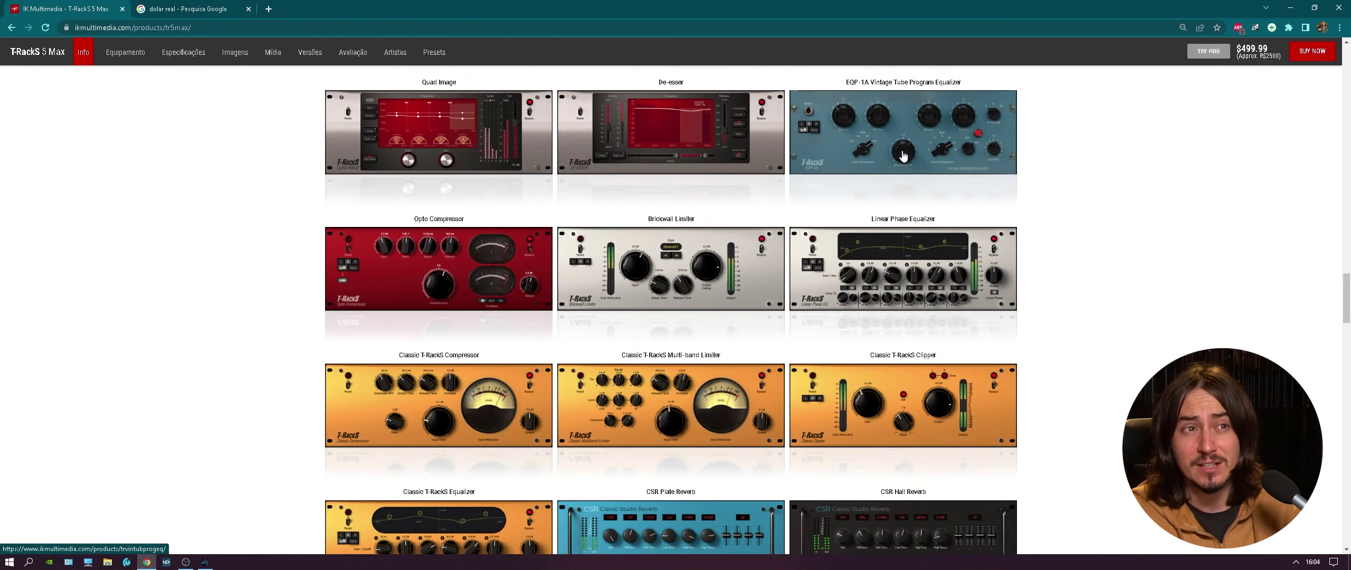
Step: Examine the Classic T-RackS modules and the CSR Plate, Hall, Room and Inverse reverbs at the end of the gallery
scroll(882, 277, down, 1)
scroll(882, 277, down, 4)
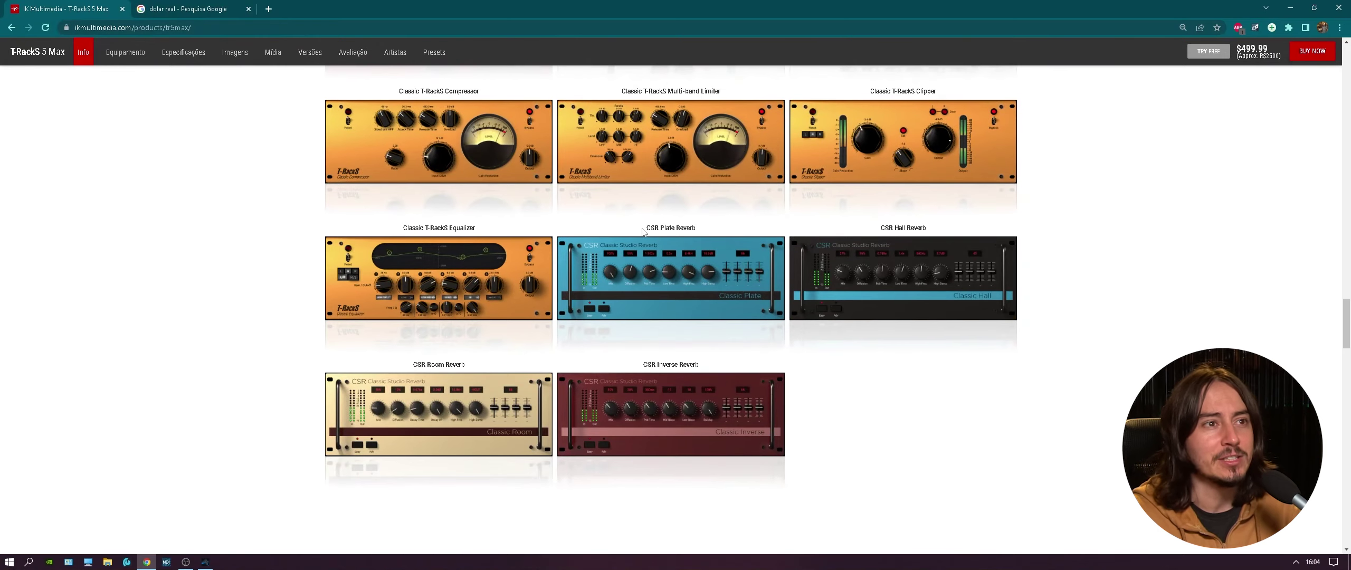
drag(645, 228, 686, 226)
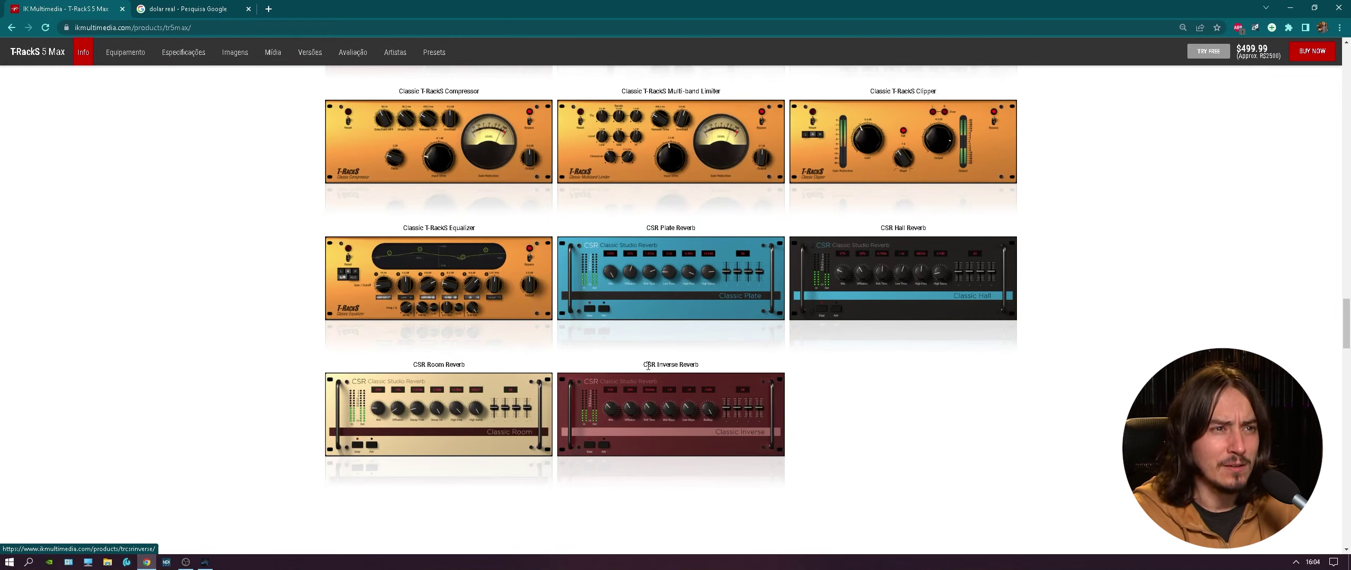
drag(640, 365, 695, 365)
click(711, 369)
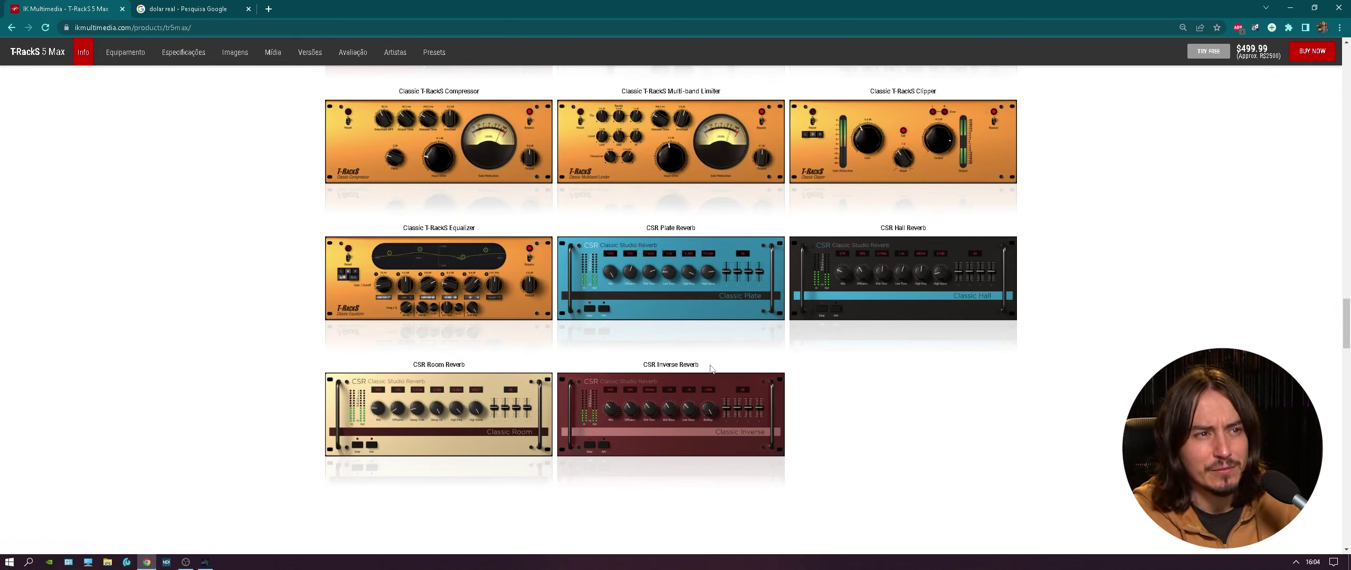
scroll(711, 368, down, 1)
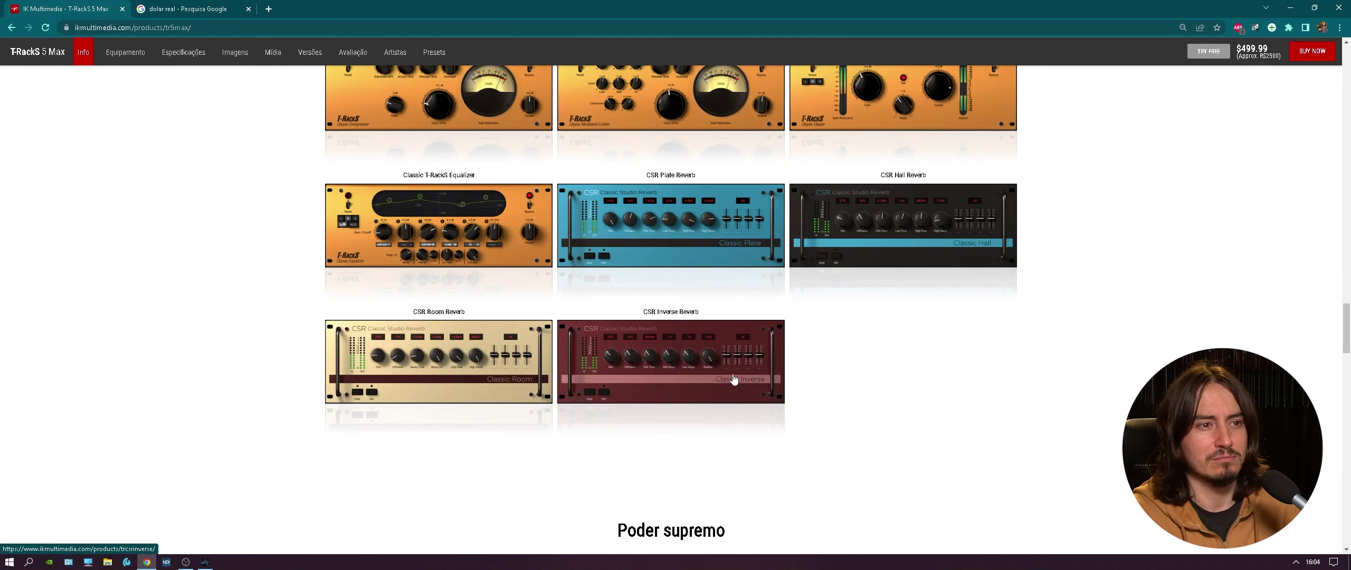
scroll(725, 375, down, 2)
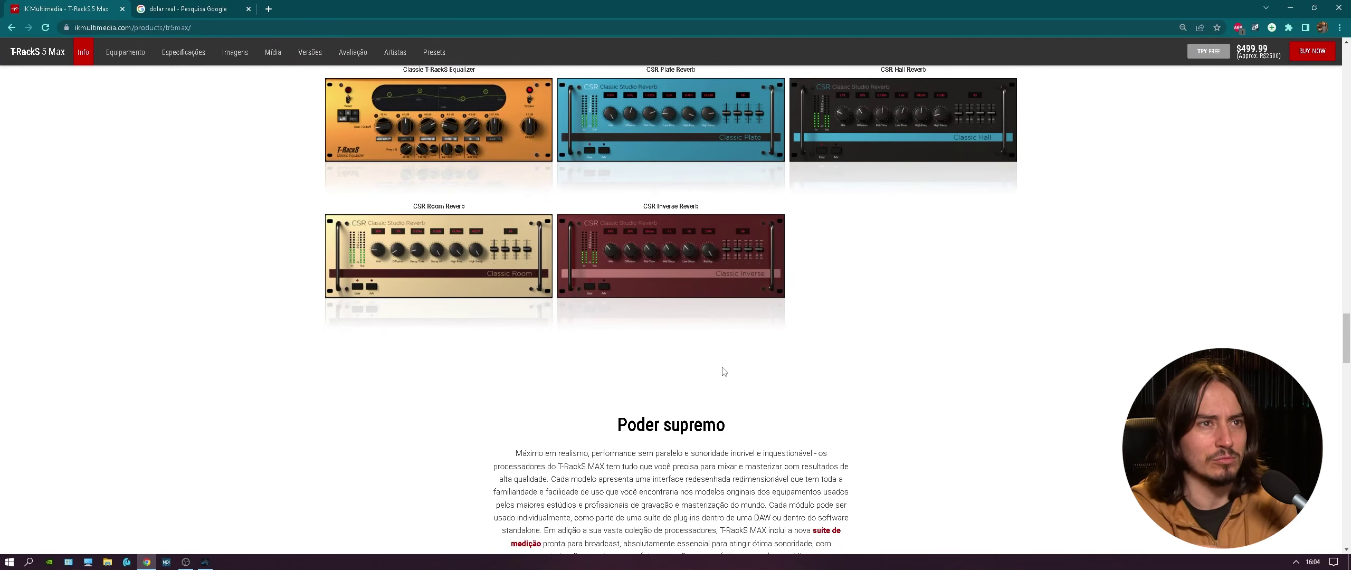
Step: Review the gallery backwards from the Classic T-RackS modules to its first row with Master Match, Dyna-Mu and EQual
scroll(722, 371, up, 6)
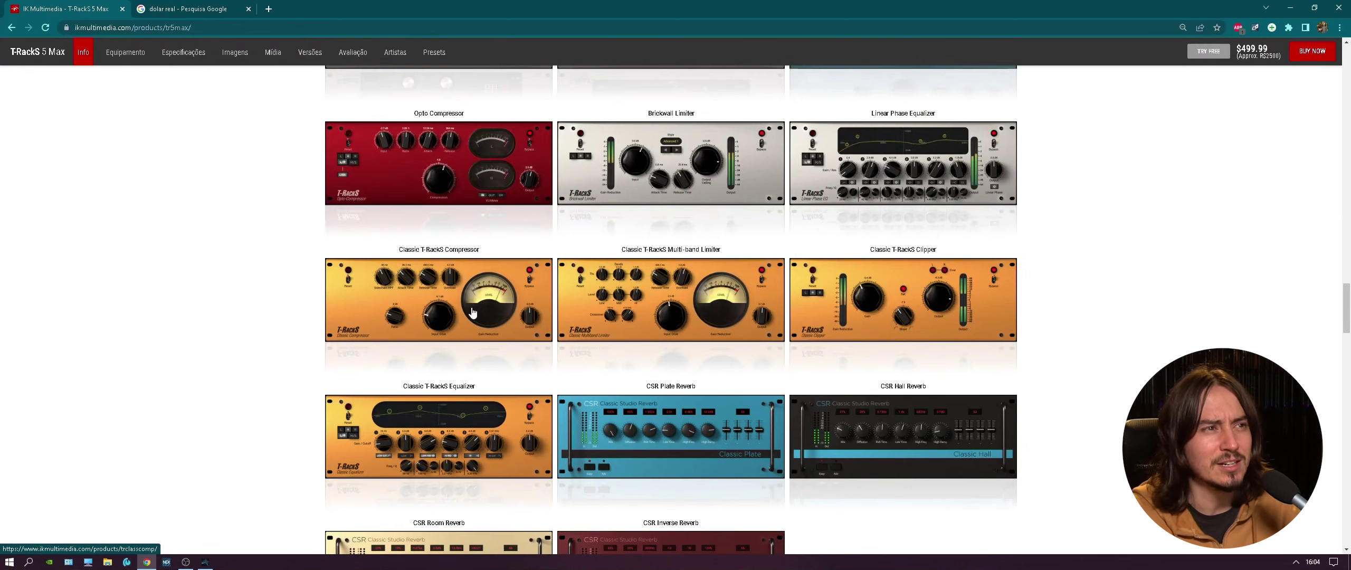
scroll(472, 313, up, 2)
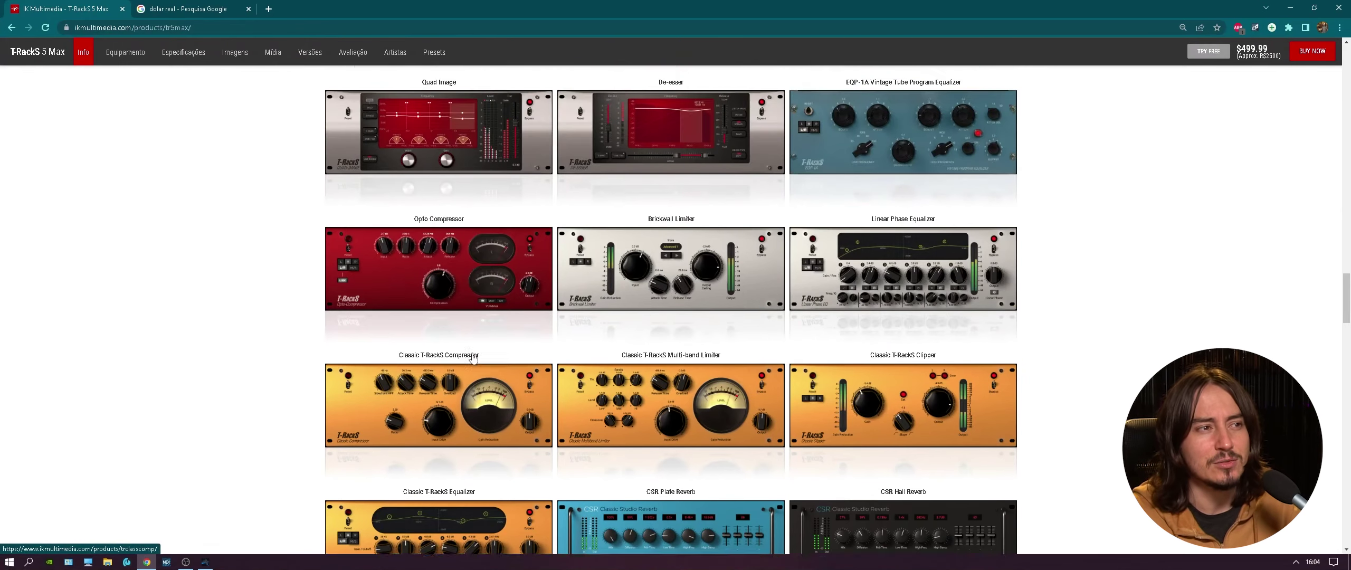
scroll(474, 359, up, 1)
scroll(484, 428, up, 2)
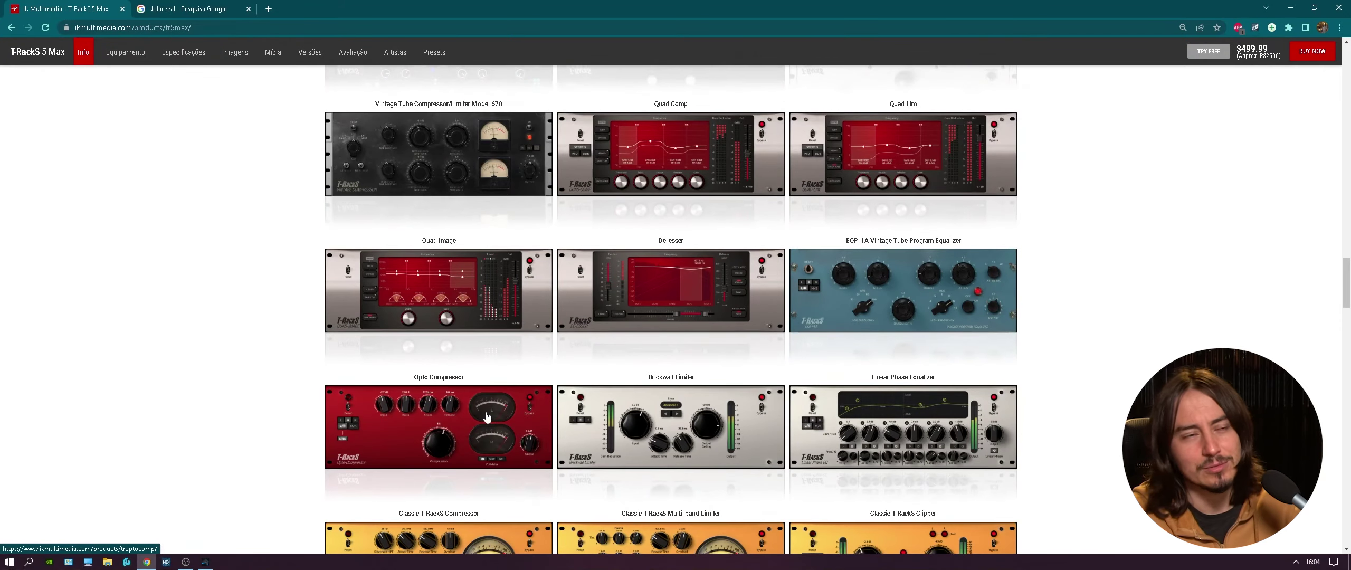
scroll(486, 417, up, 7)
scroll(529, 269, up, 2)
scroll(529, 269, up, 4)
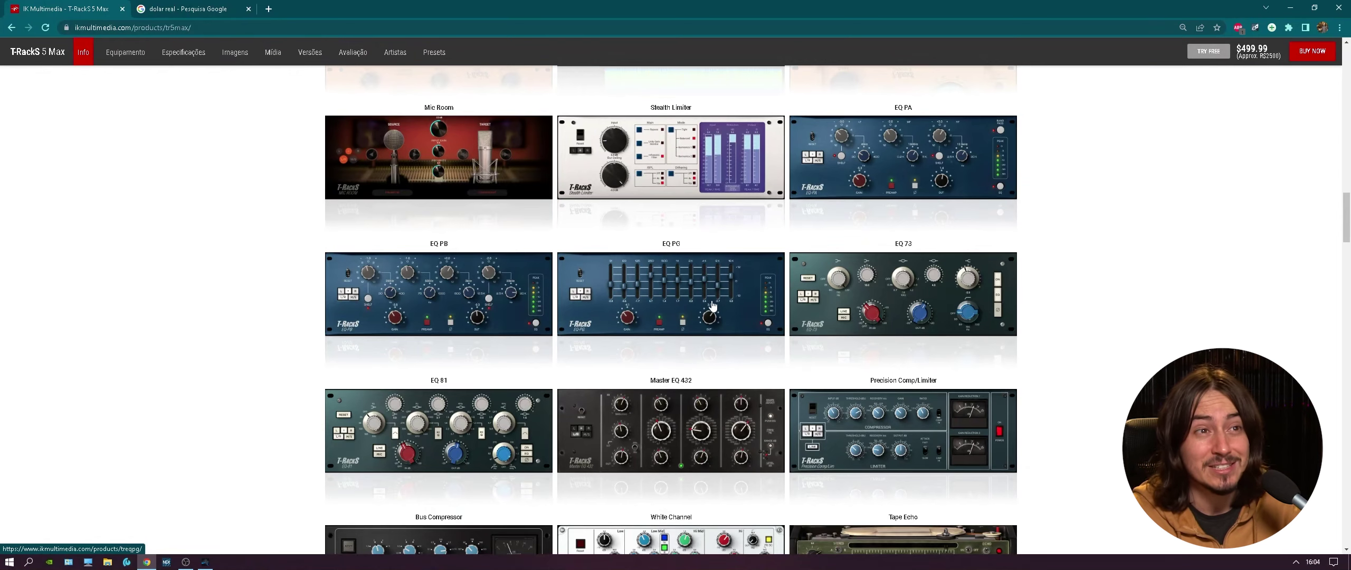
scroll(690, 180, down, 2)
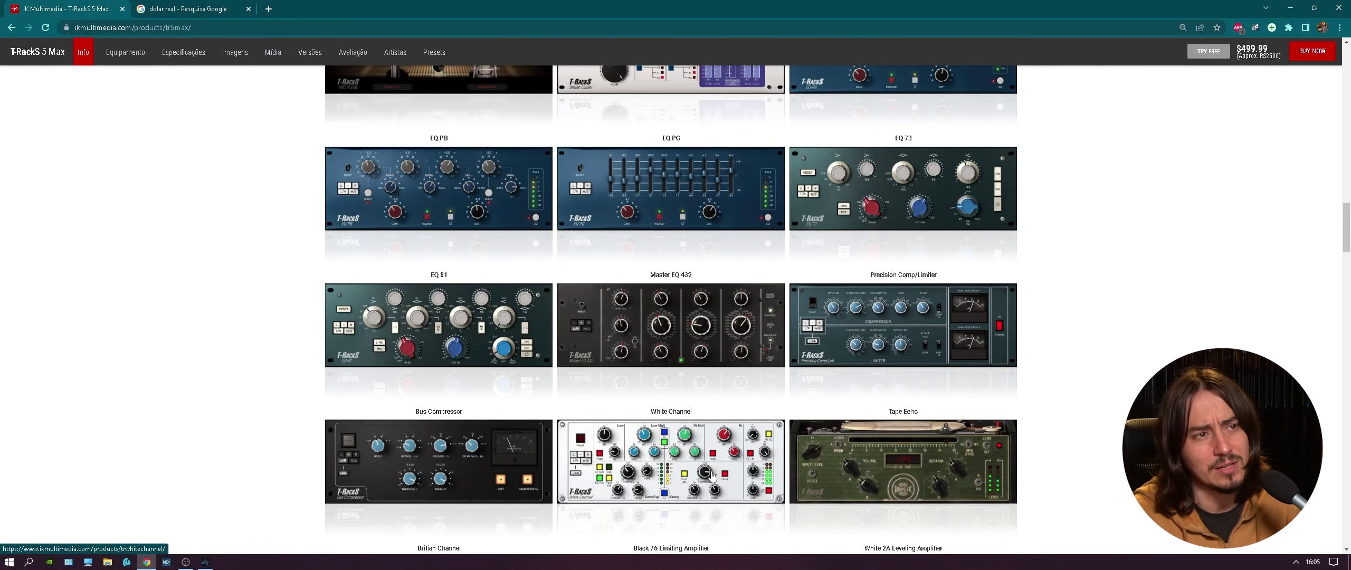
scroll(707, 465, up, 6)
scroll(699, 455, up, 3)
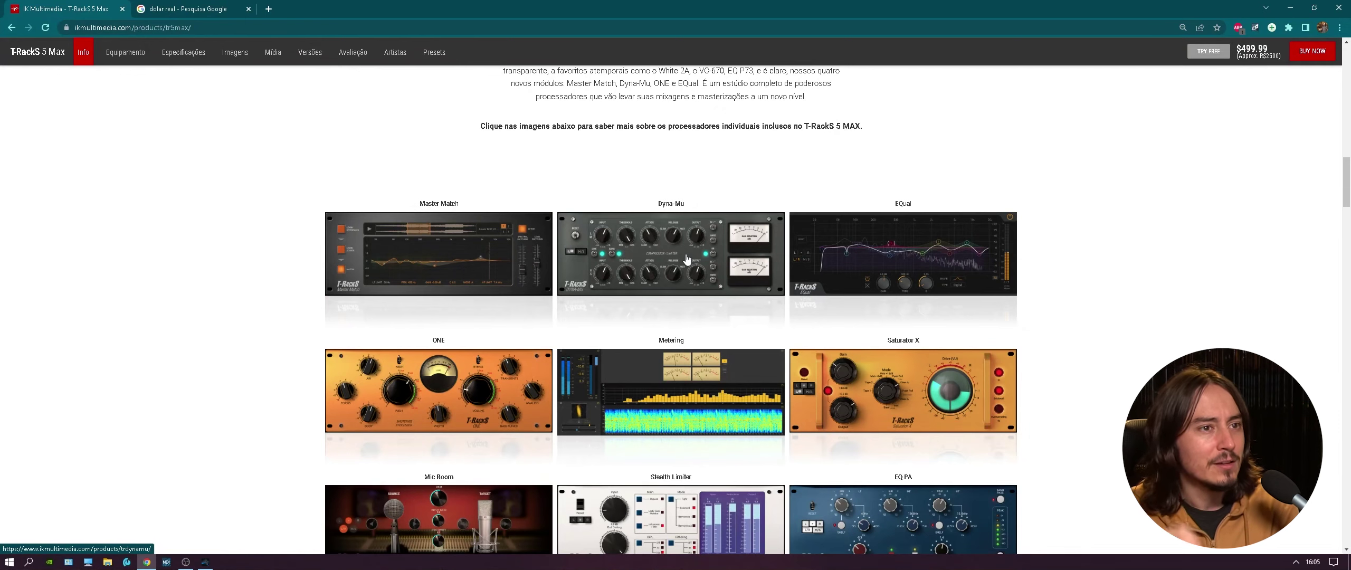
Step: Skim the whole processor gallery from ONE and Saturator X to the CSR reverbs and back to the EQ modules
scroll(686, 258, down, 4)
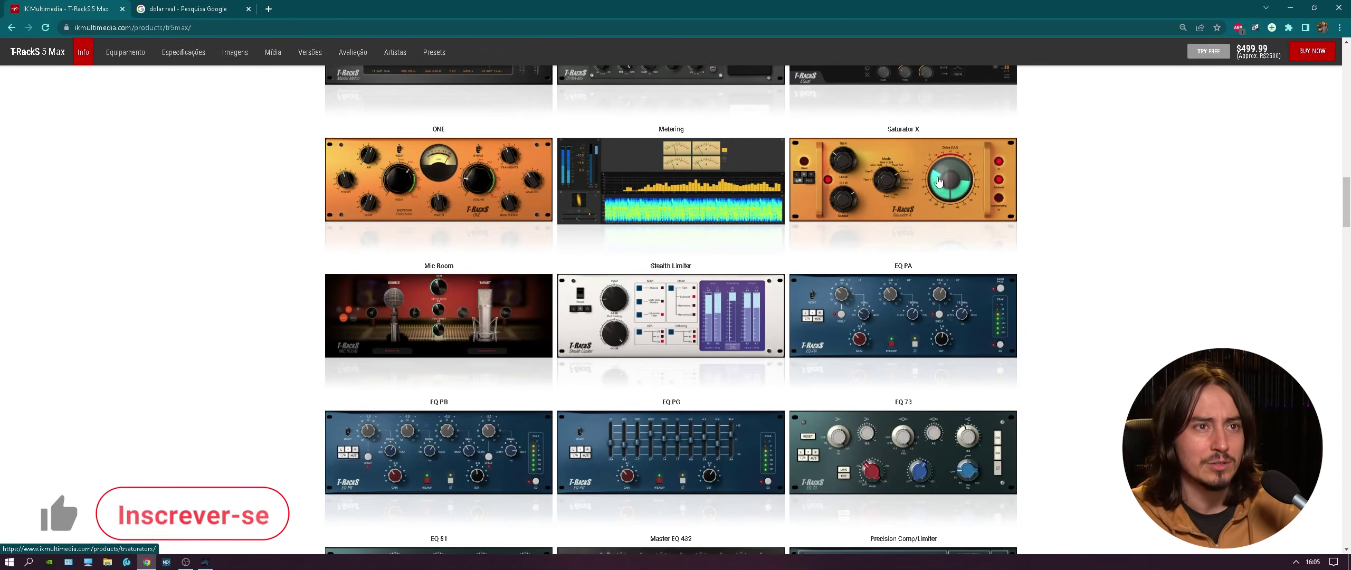
scroll(965, 226, down, 10)
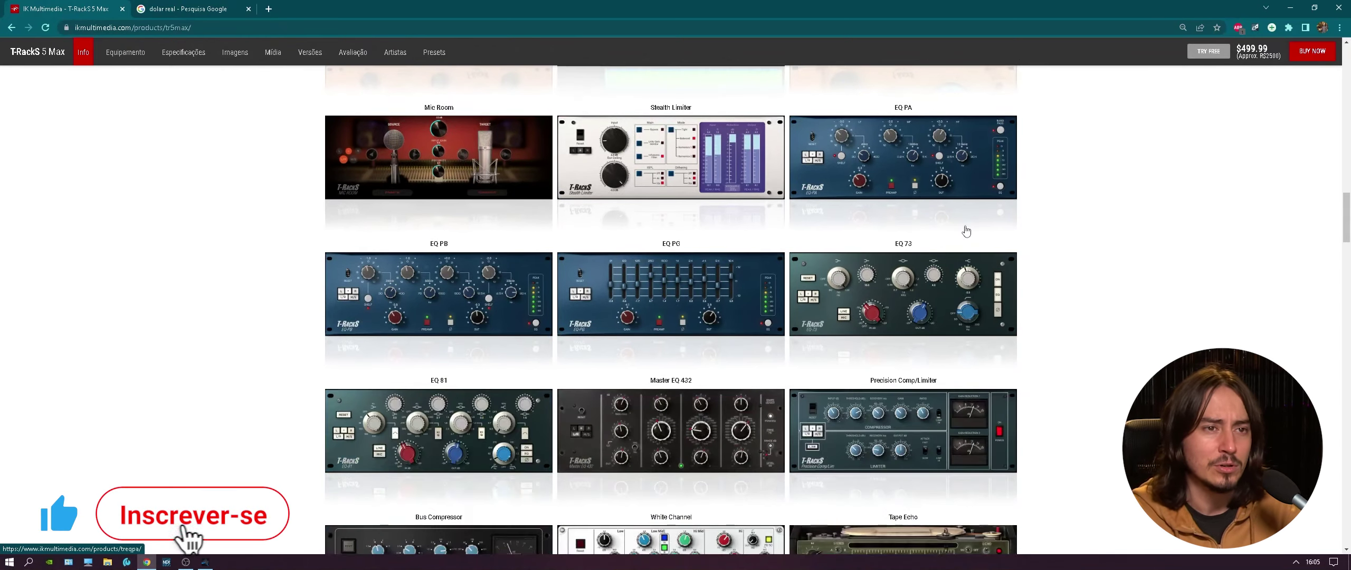
scroll(973, 275, down, 12)
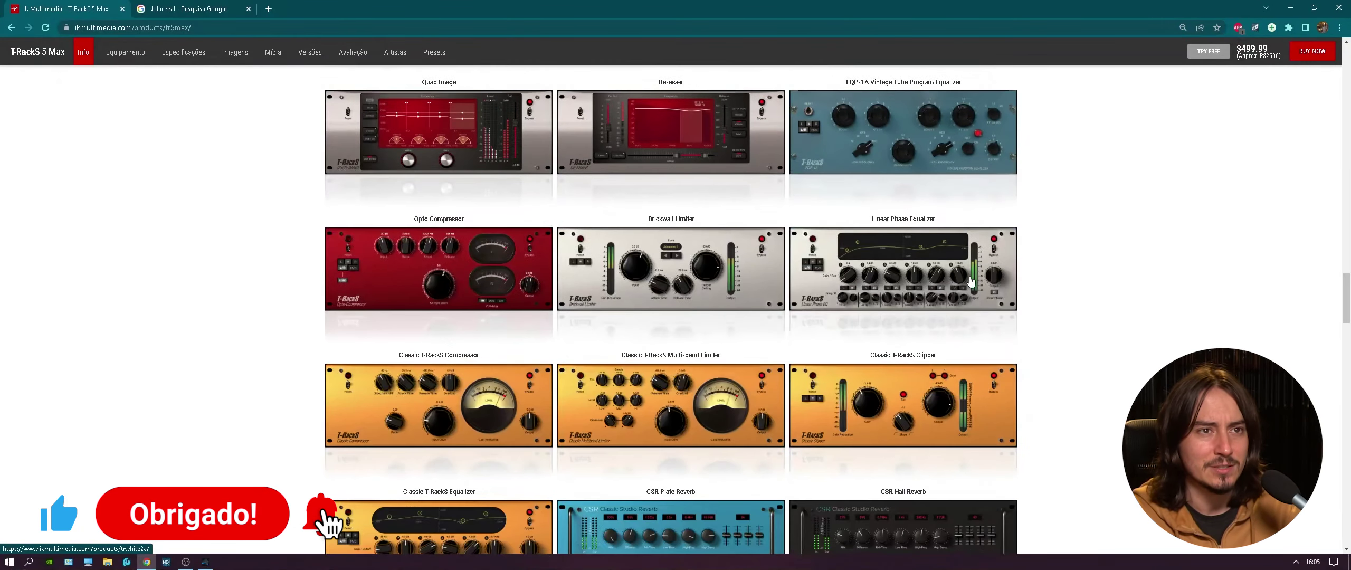
scroll(966, 275, down, 1)
scroll(965, 276, up, 5)
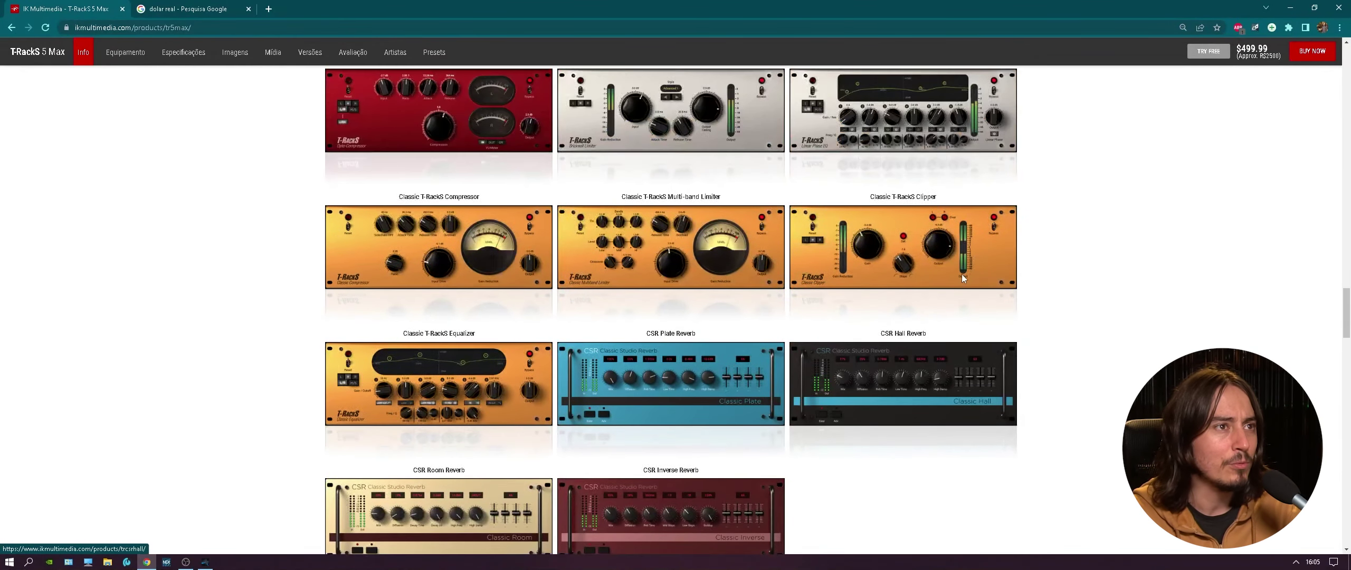
scroll(930, 304, up, 12)
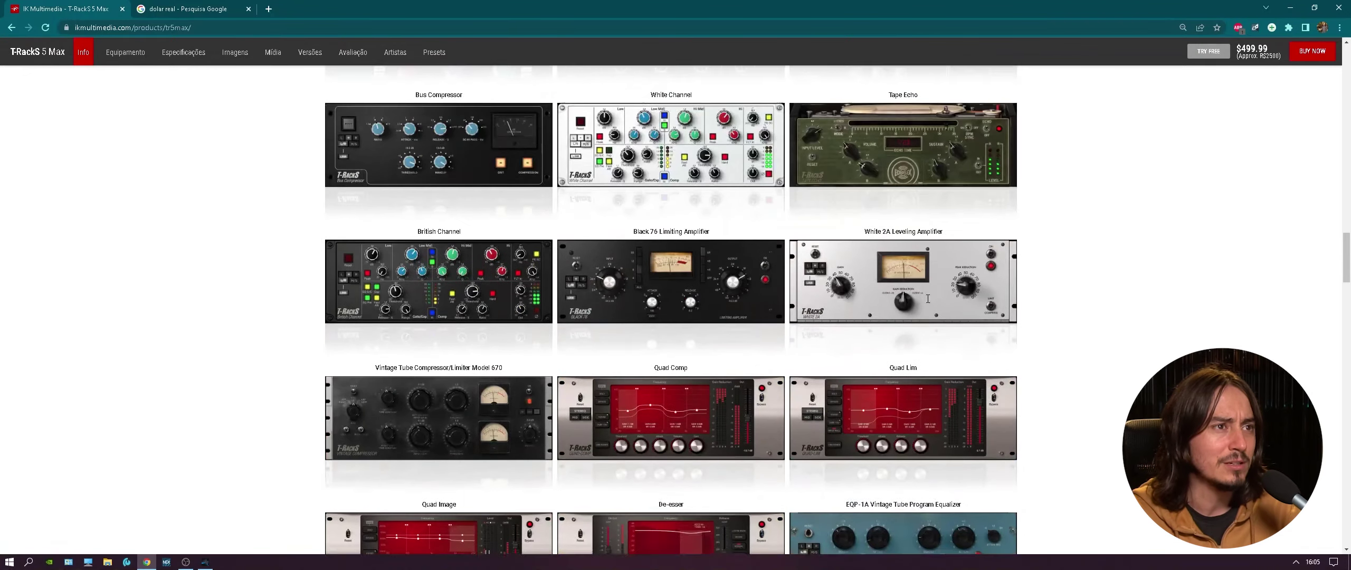
scroll(936, 312, up, 3)
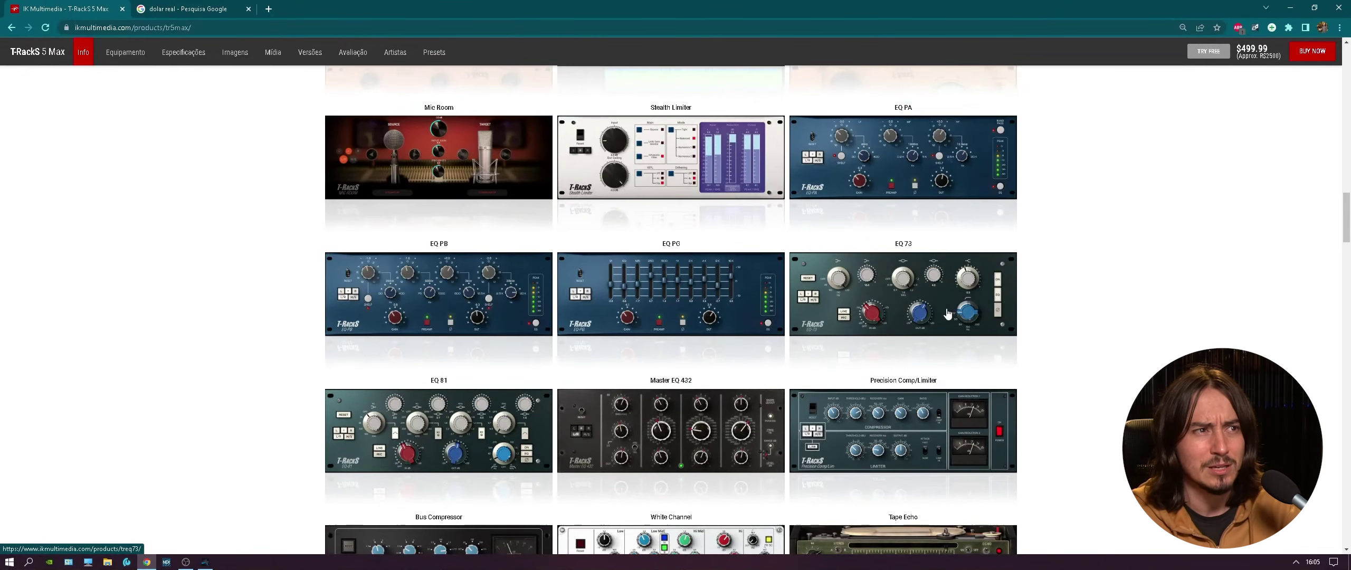
Step: Compare the channel strips, limiting and leveling amplifiers and Quad modules with the EQ and Stealth Limiter modules in the gallery
scroll(943, 312, down, 14)
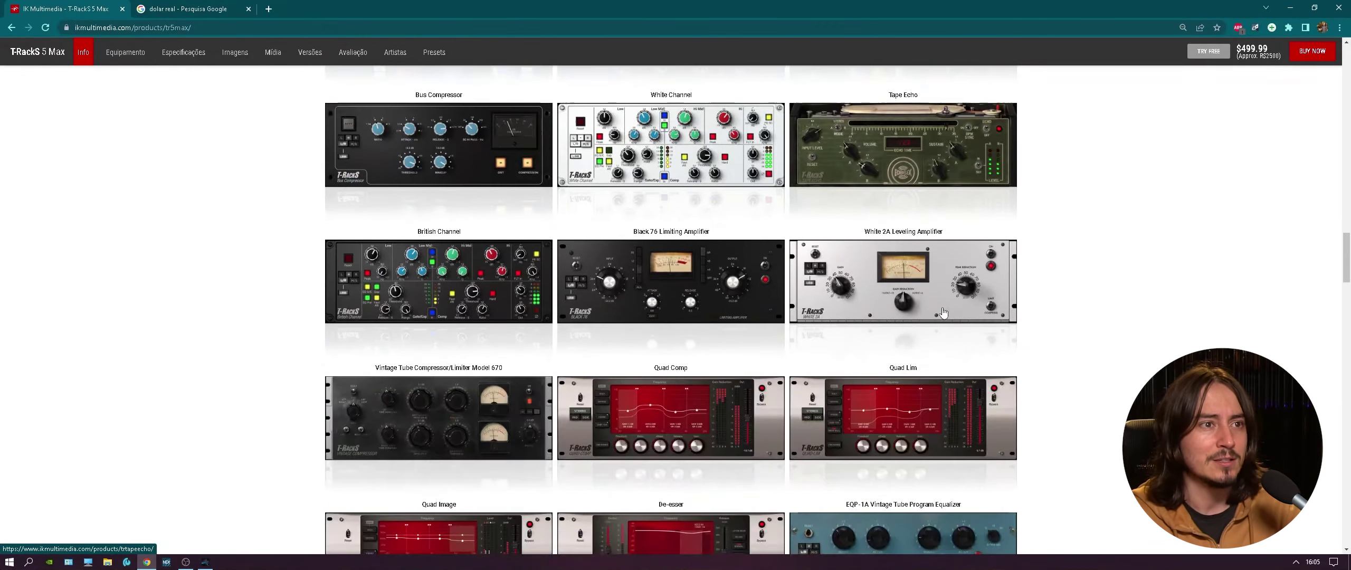
scroll(936, 301, down, 7)
scroll(936, 299, up, 12)
scroll(935, 298, up, 7)
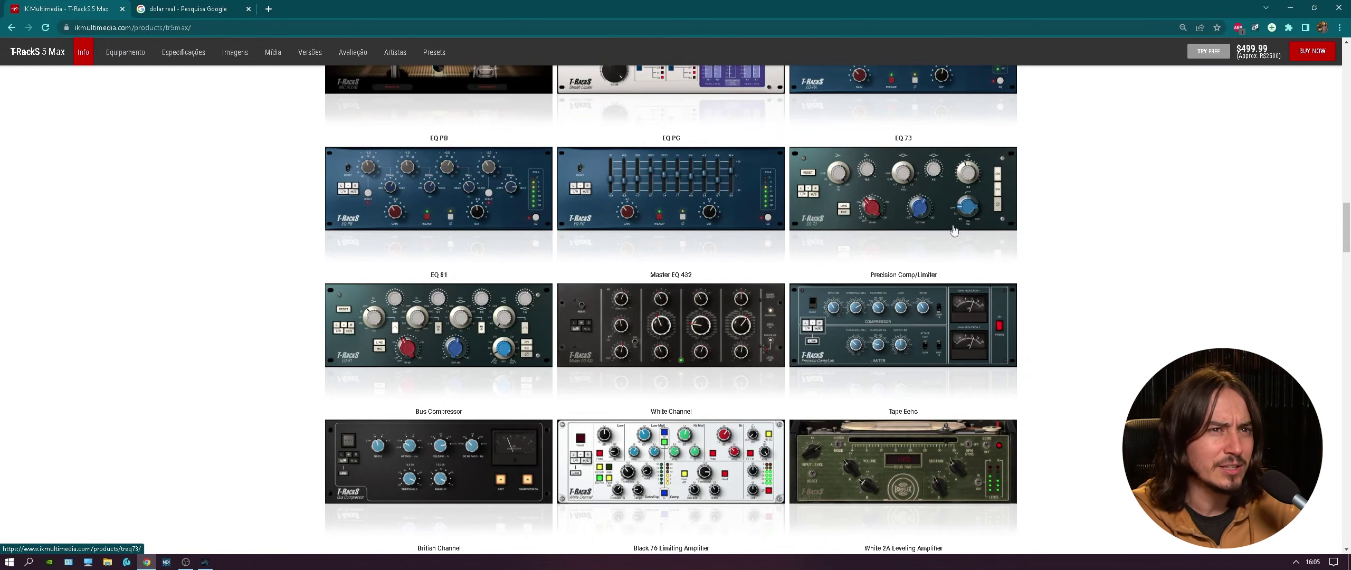
scroll(987, 195, up, 3)
scroll(753, 243, down, 3)
scroll(752, 244, up, 3)
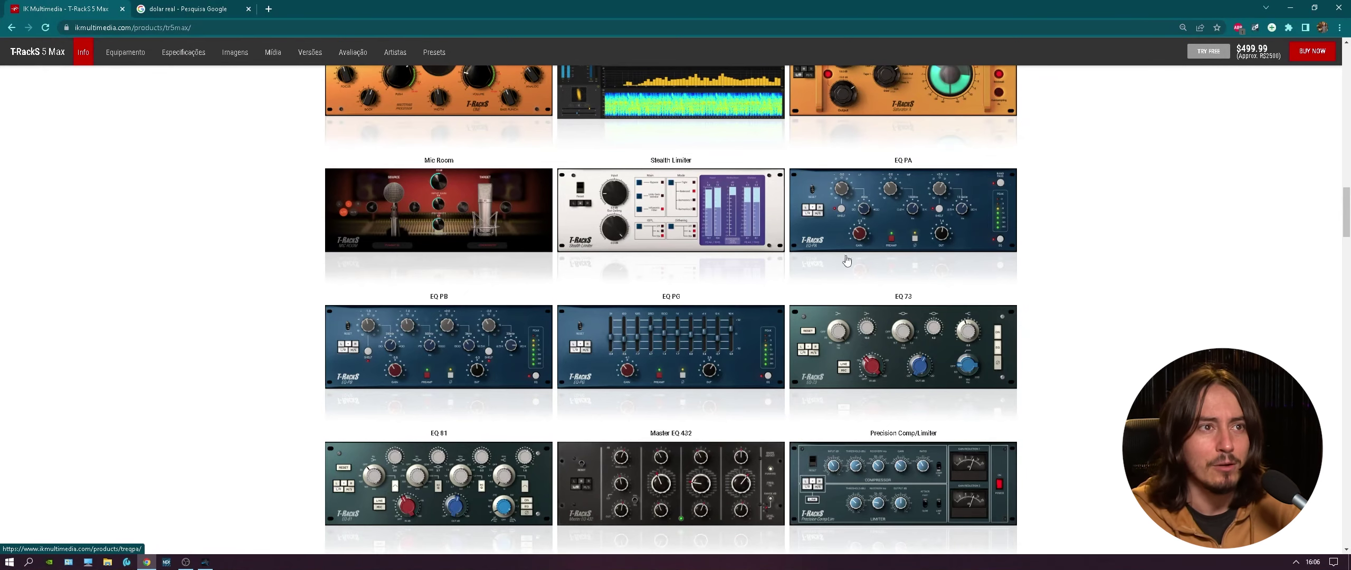
Step: Look over the T-RackS 5 MAX description at the start of the page and the section on presets by leading engineers
scroll(911, 278, up, 6)
scroll(642, 324, down, 4)
scroll(819, 343, up, 15)
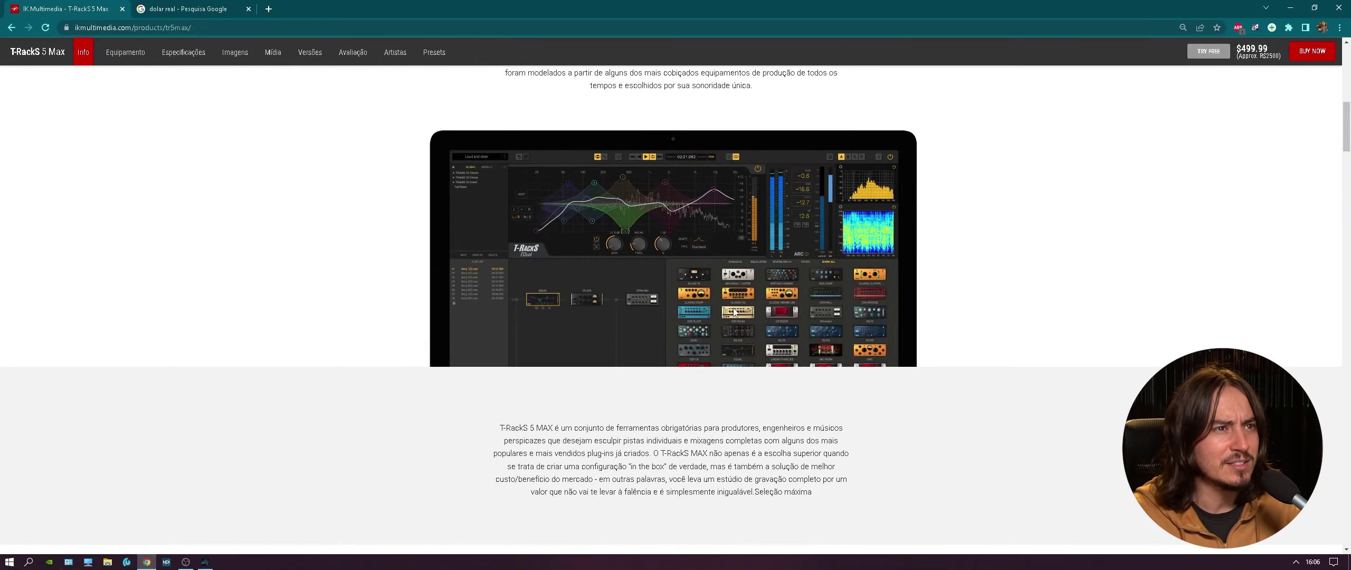
scroll(735, 312, down, 20)
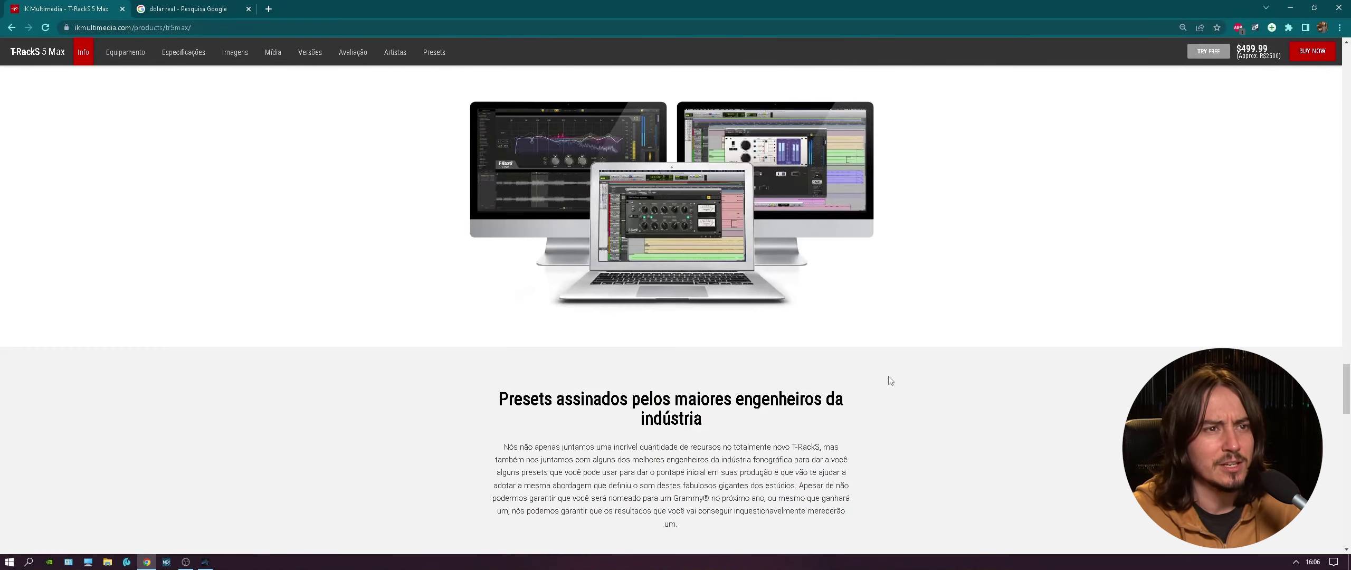
scroll(891, 381, down, 12)
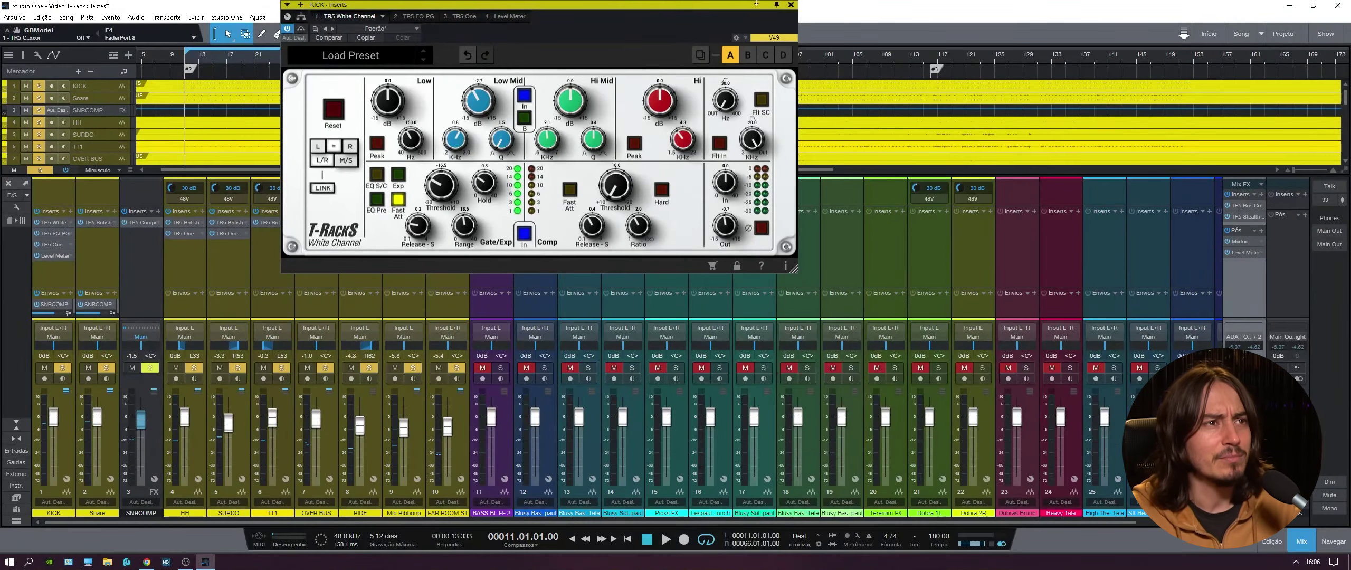
Step: Switch to Studio One, close the KICK channel's White Channel plug-in window, and enlarge the mixer and its sends area
click(790, 5)
mouse_move(312, 169)
mouse_down()
mouse_move(312, 129)
mouse_move(307, 156)
mouse_up()
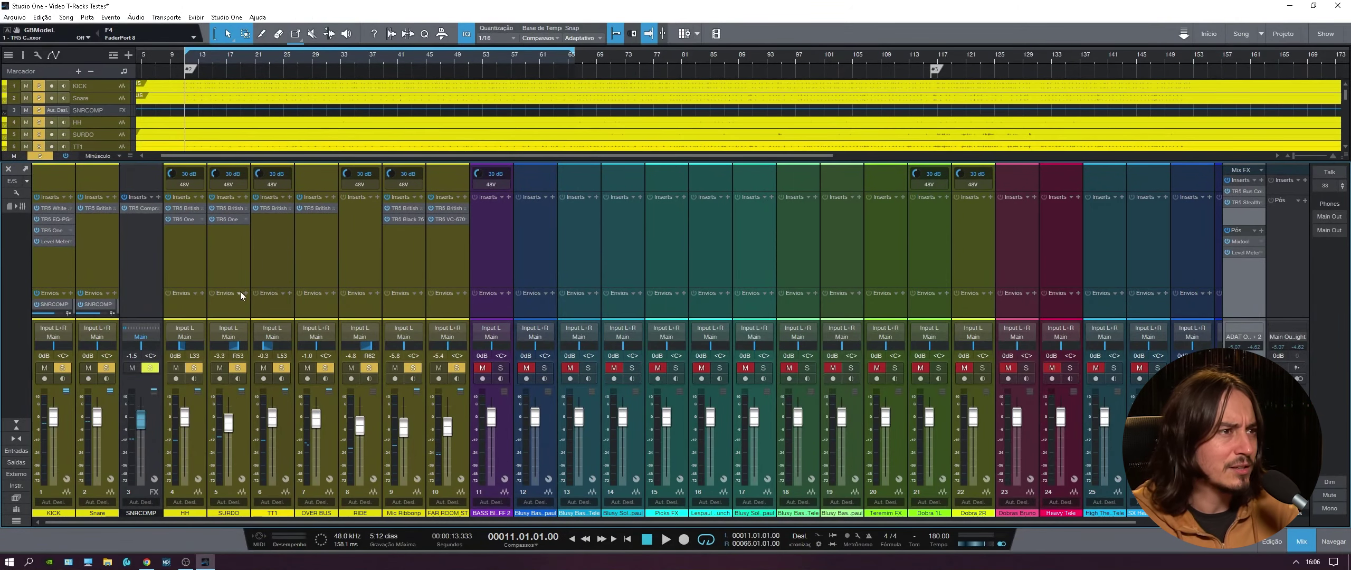
drag(244, 287, 248, 259)
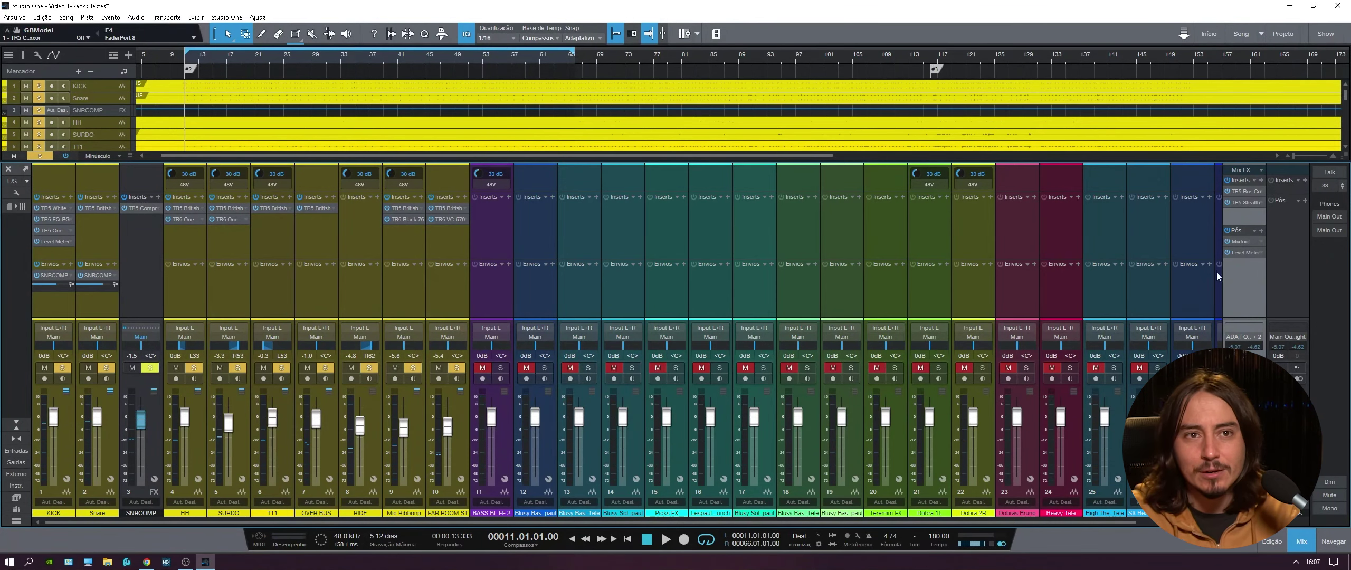
Step: Check the gain of the Mixtool in the Main channel's post-fader slots and close its window
click(1240, 241)
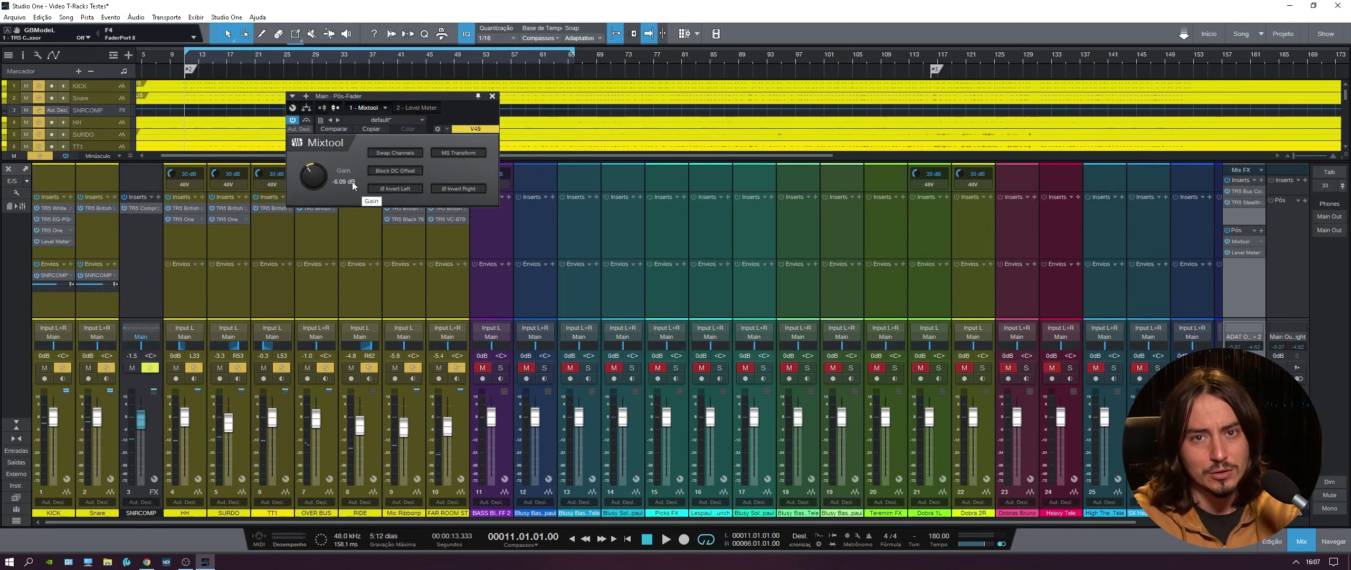
click(491, 96)
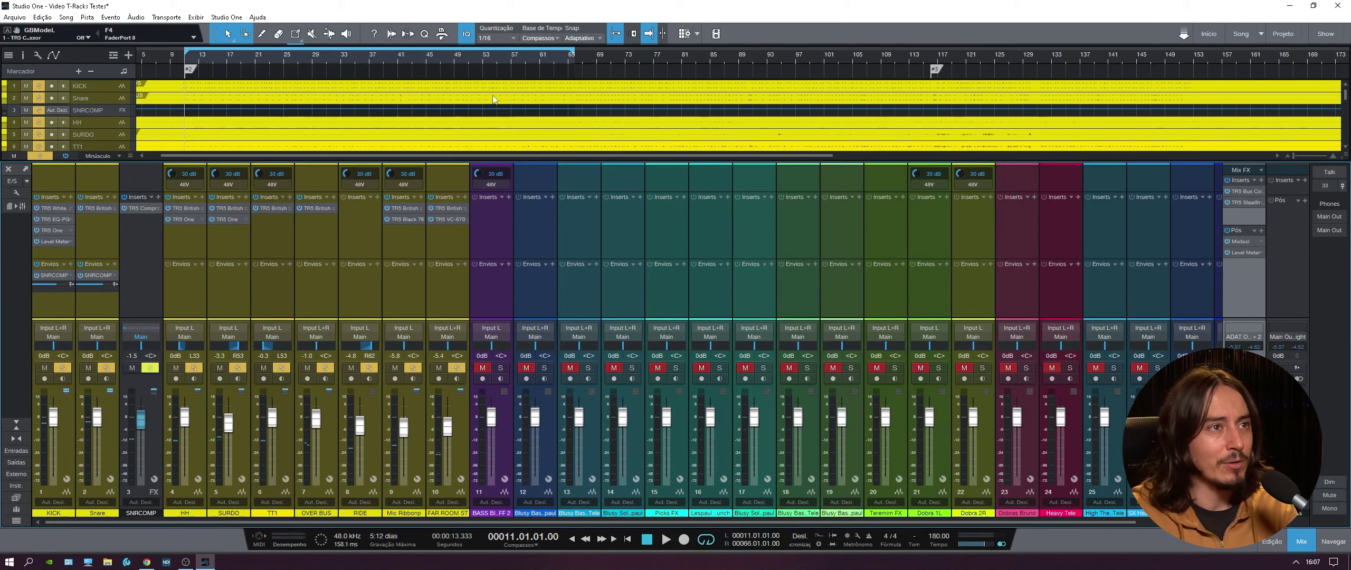
Step: Inspect the White Channel, EQ-PG and ONE plug-ins inserted on the KICK channel
click(55, 209)
click(404, 16)
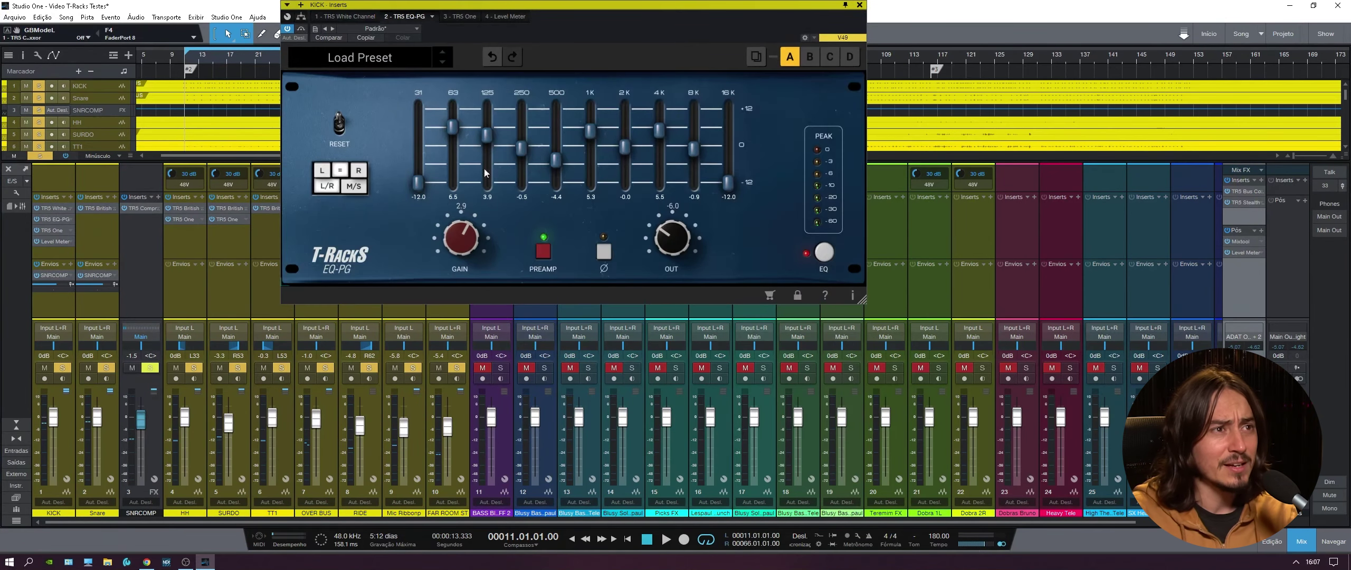
click(55, 230)
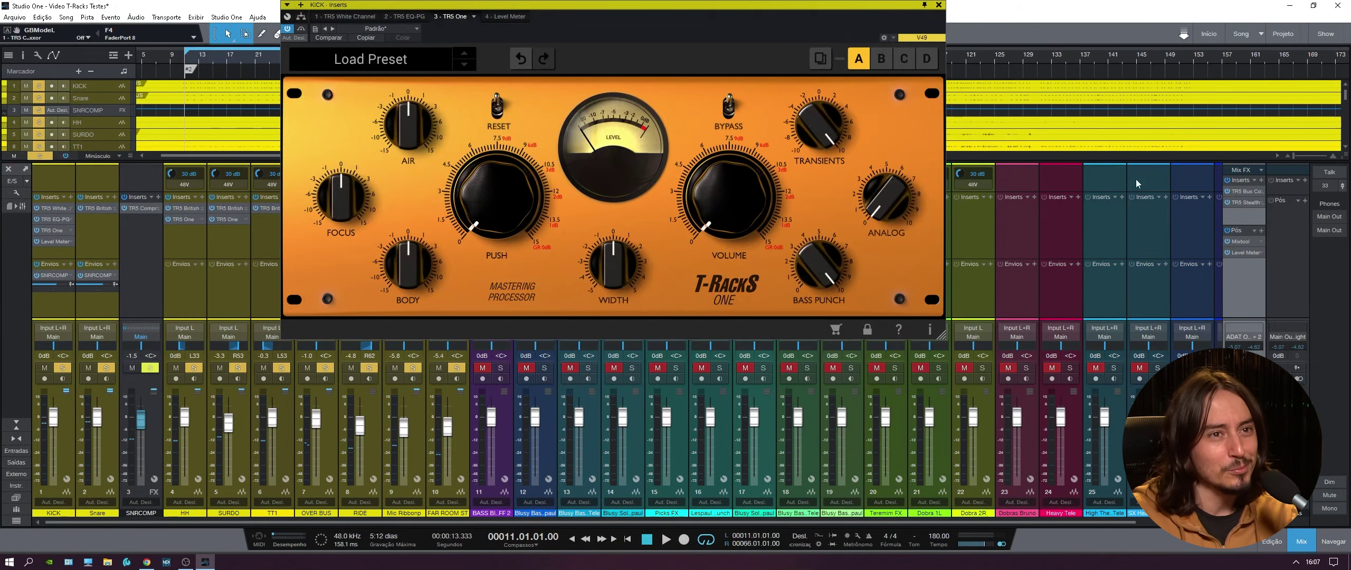
Step: Close the KICK channel's ONE window and inspect the British Channel inserted on the Snare channel
click(939, 5)
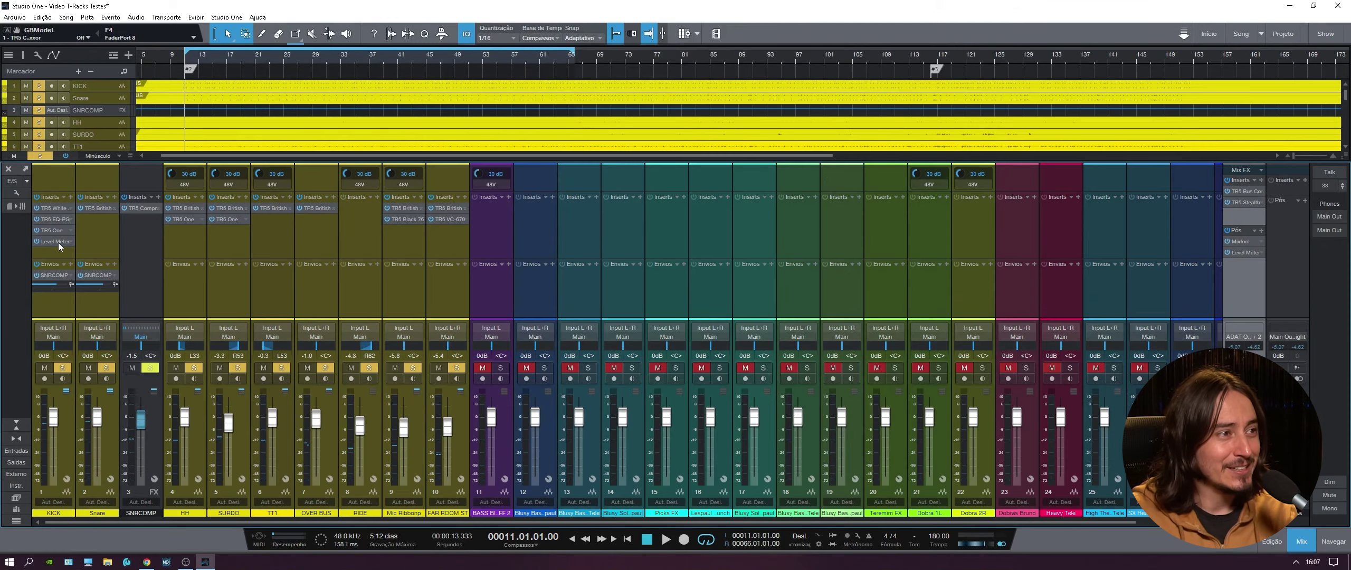
click(101, 208)
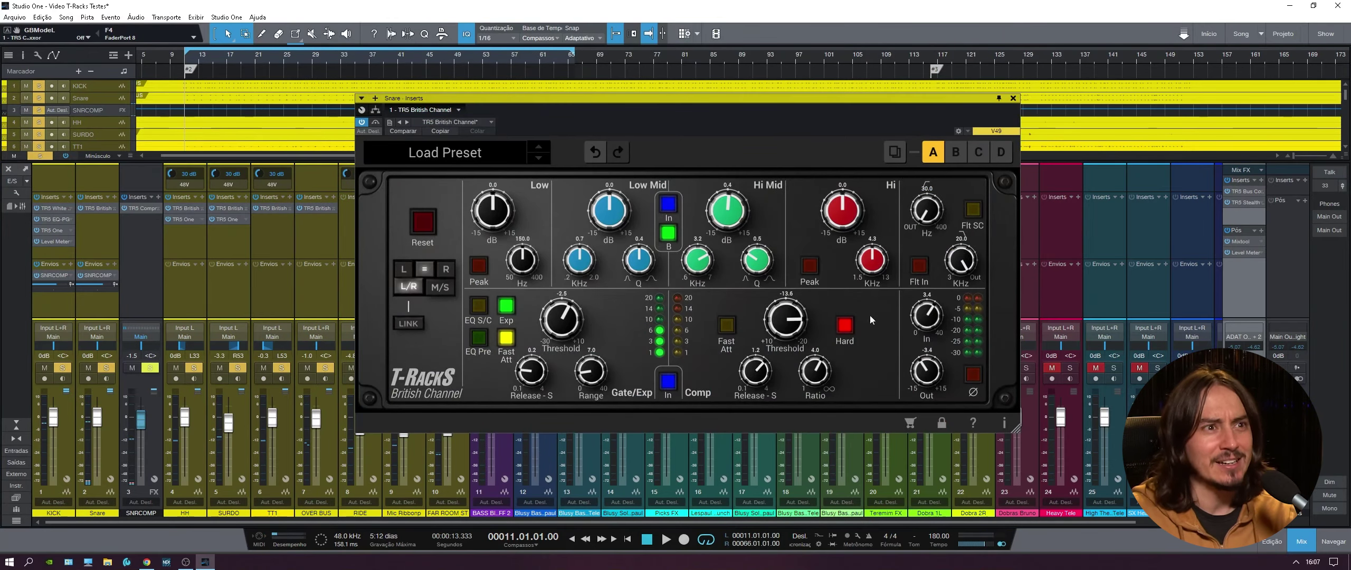
click(1013, 98)
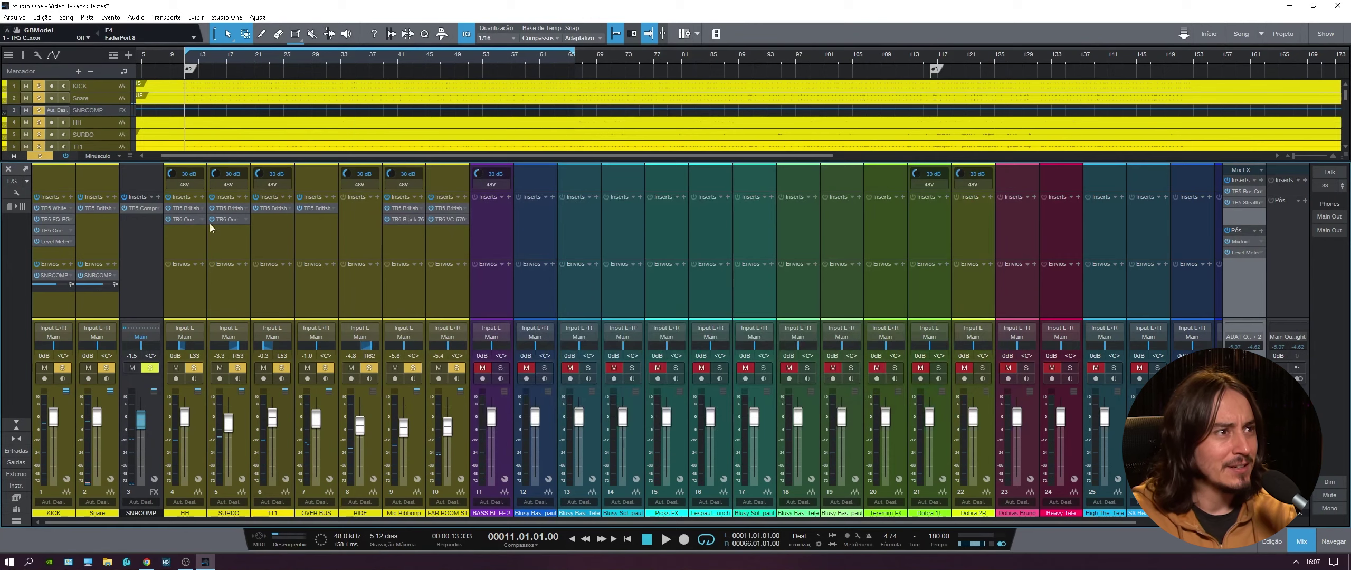
Step: Inspect the British Channel and ONE plug-ins inserted on the HH and SURDO channels
click(193, 210)
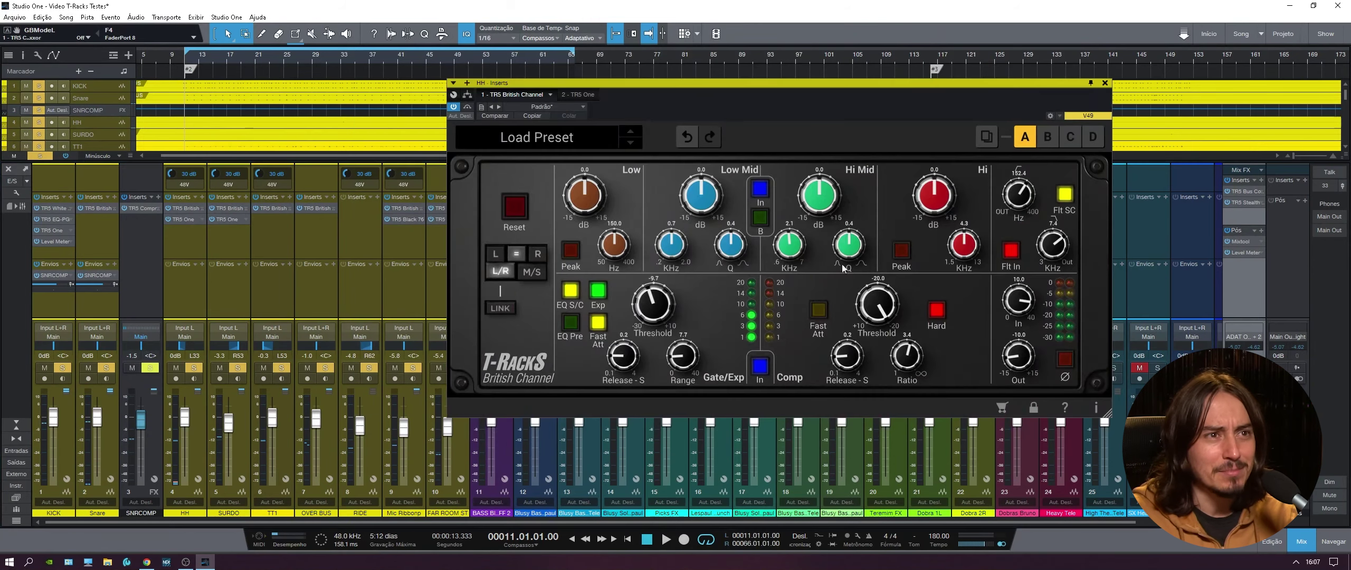
click(236, 210)
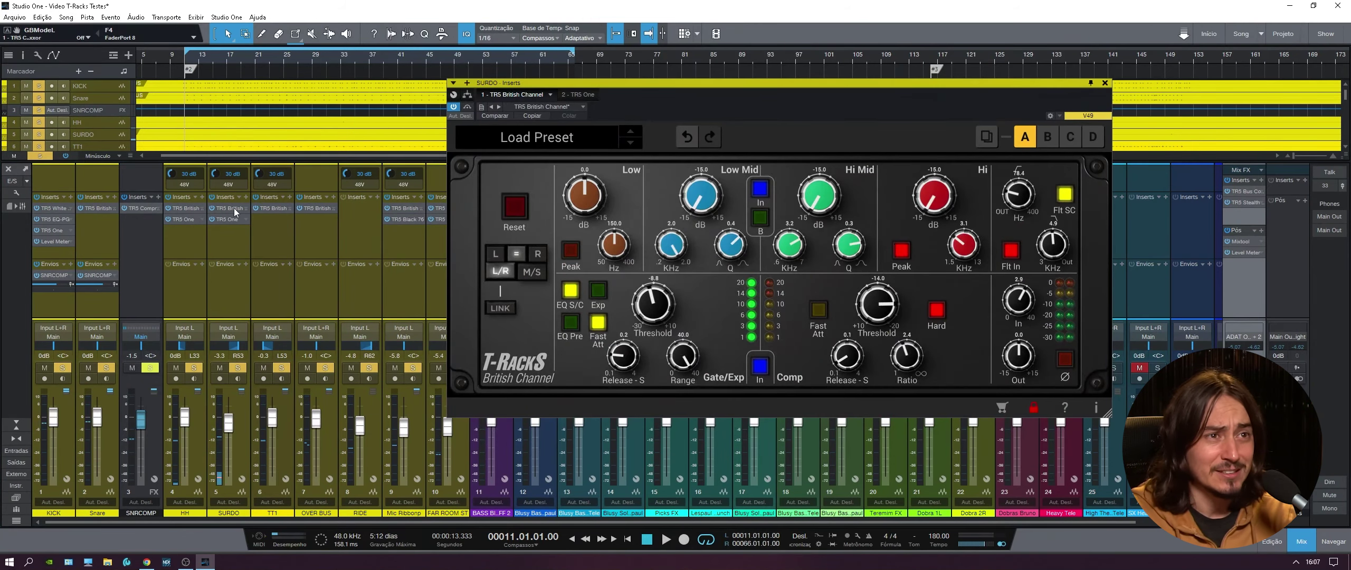
click(183, 220)
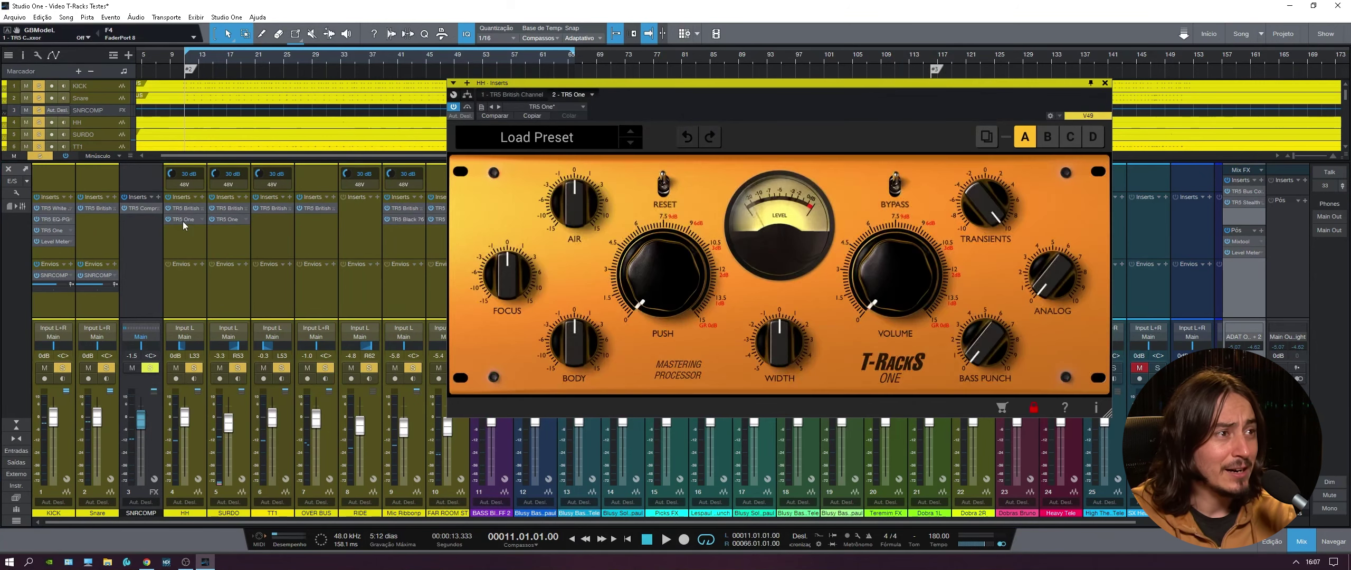
click(232, 221)
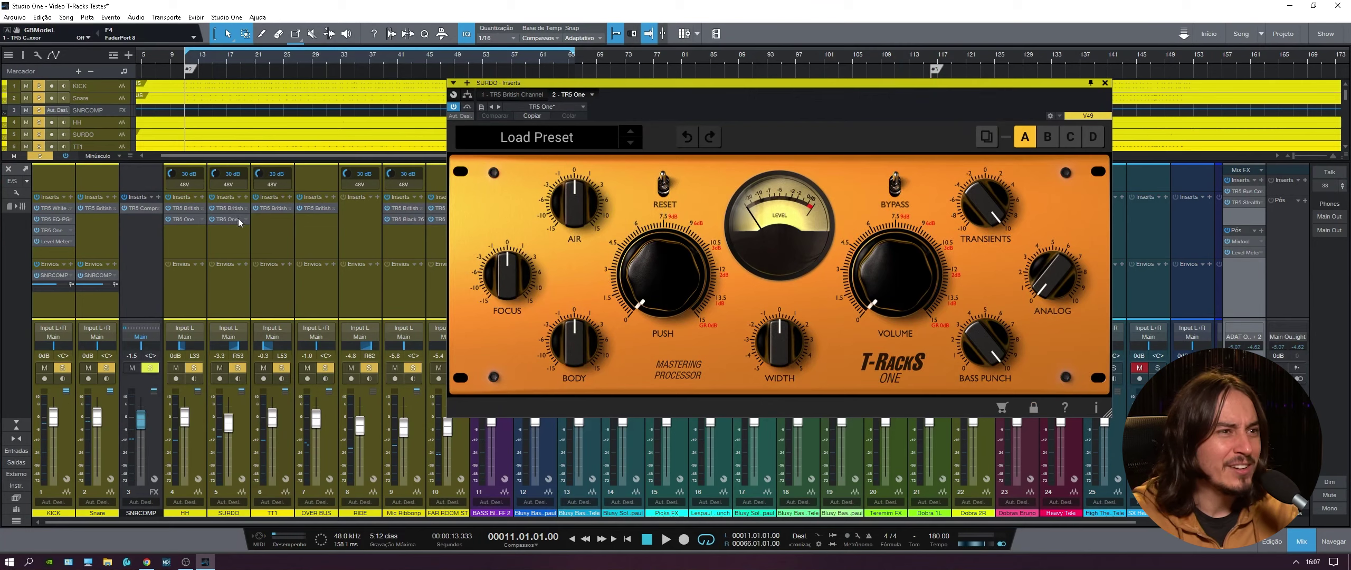
Step: Inspect the British Channel on the TT1 and OVER BUS channels, and close the RIDE channel's empty inserts window
click(281, 208)
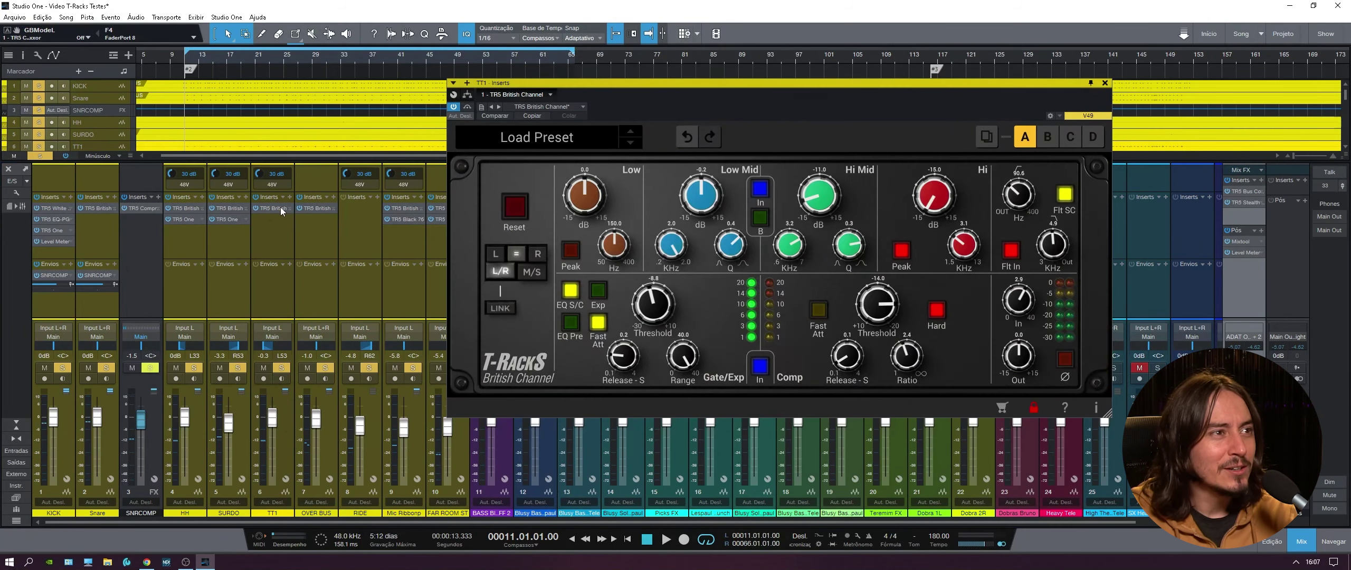
click(314, 209)
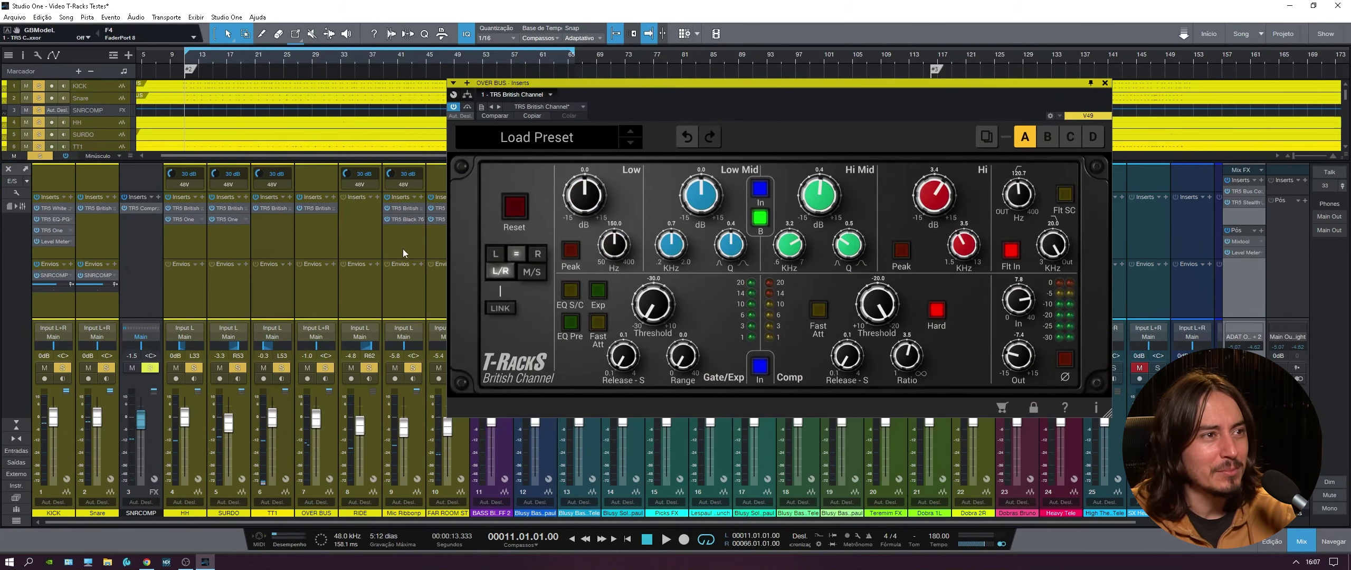
click(372, 245)
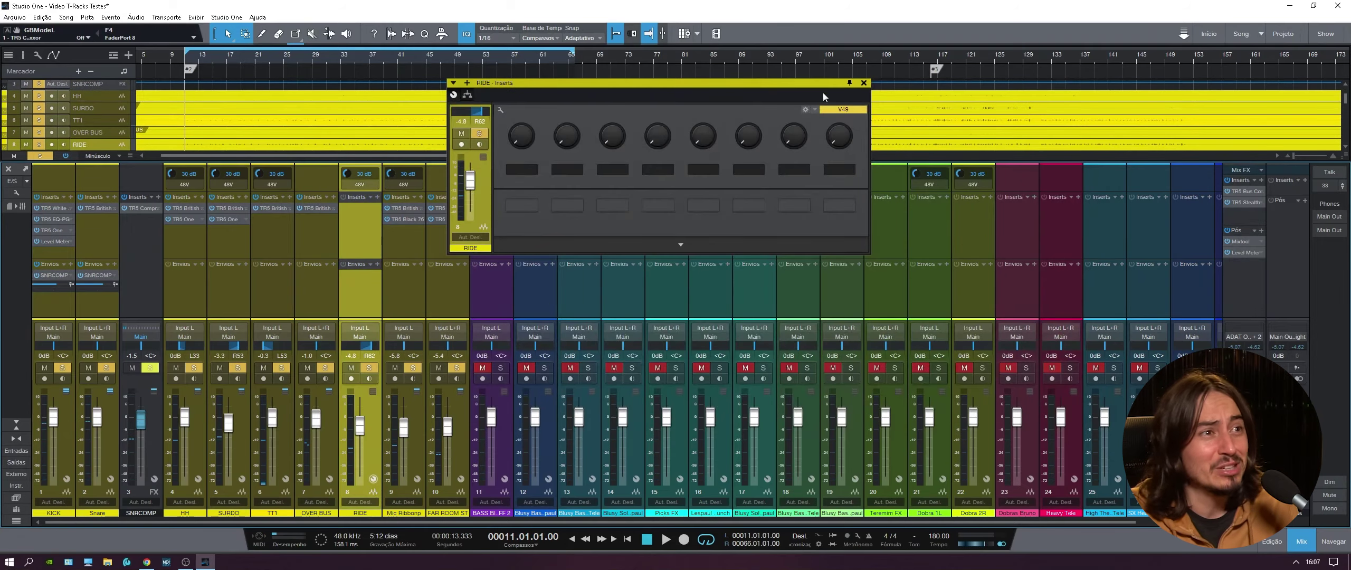
click(863, 84)
Step: Inspect the British Channel and Black 76 plug-ins on the ribbon mic channel, closing each window
click(402, 209)
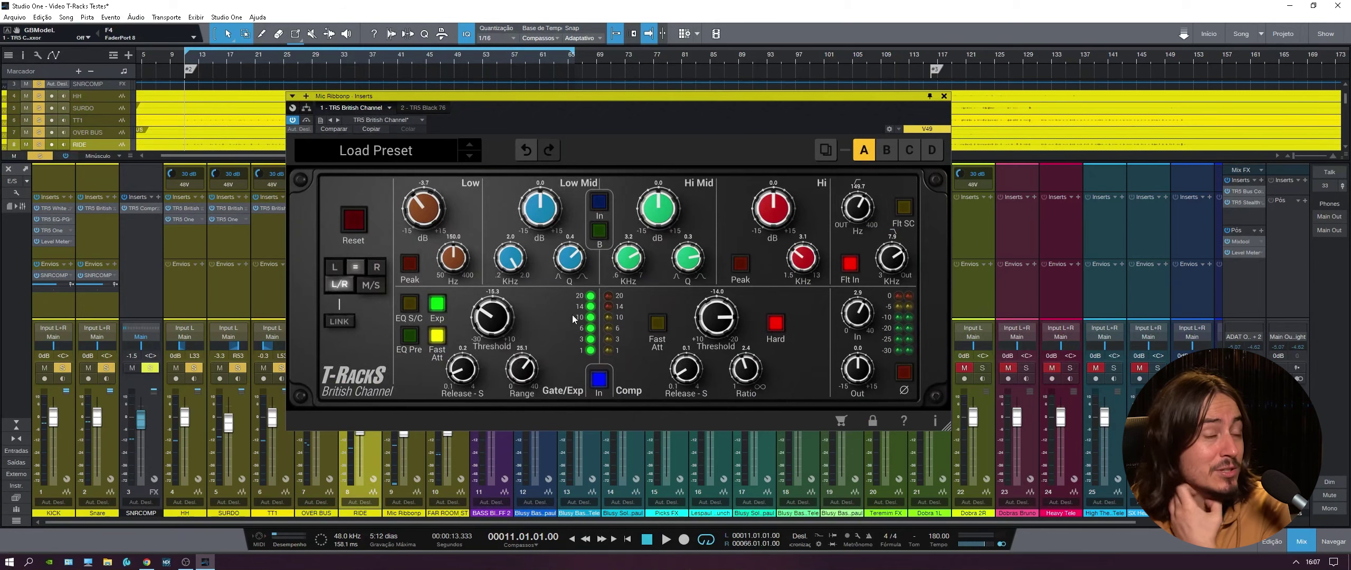
click(944, 96)
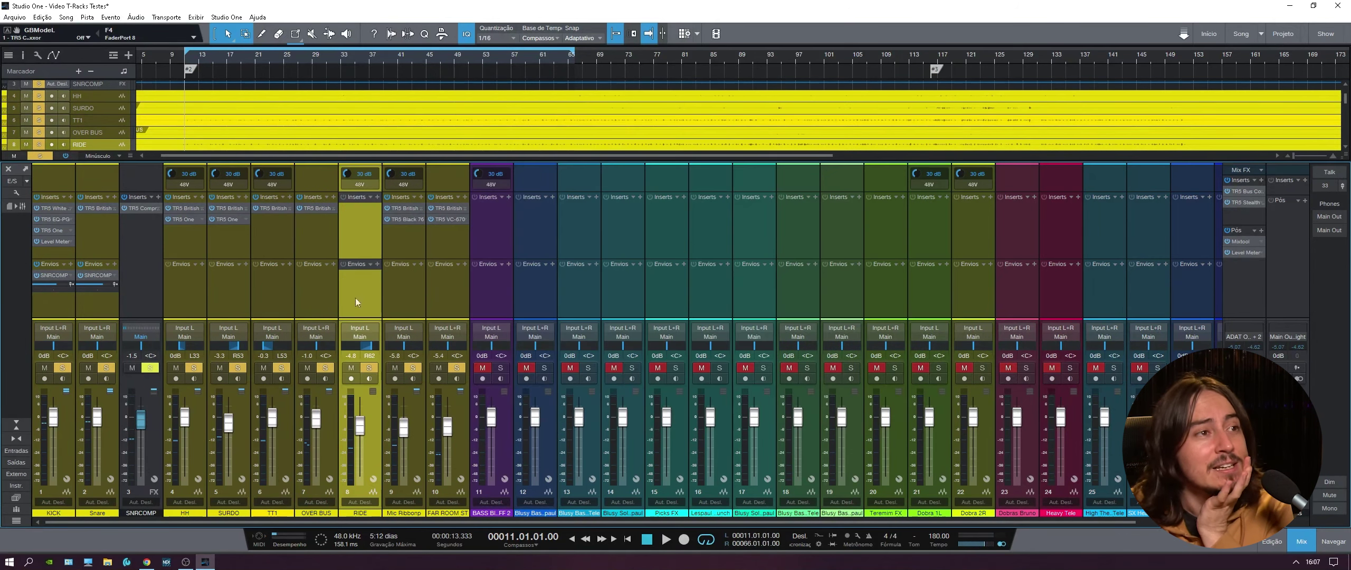
click(411, 219)
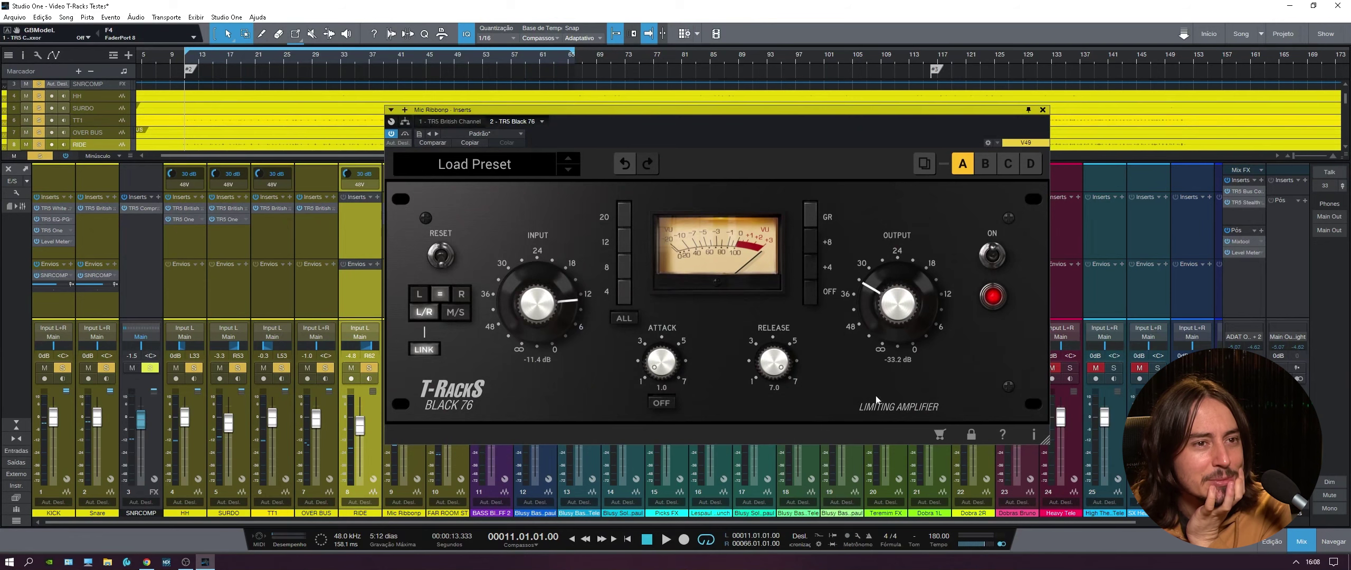
click(1042, 110)
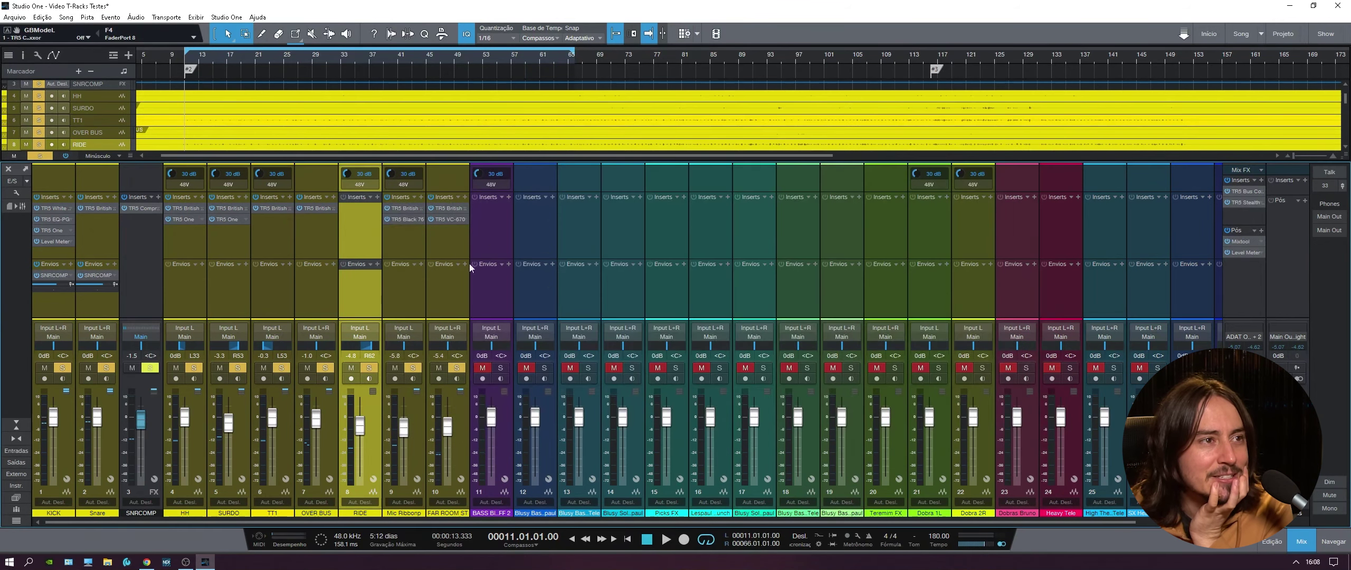
Step: Inspect the British Channel and VC-670 plug-ins on the FAR ROOM ST channel, closing each window
click(449, 209)
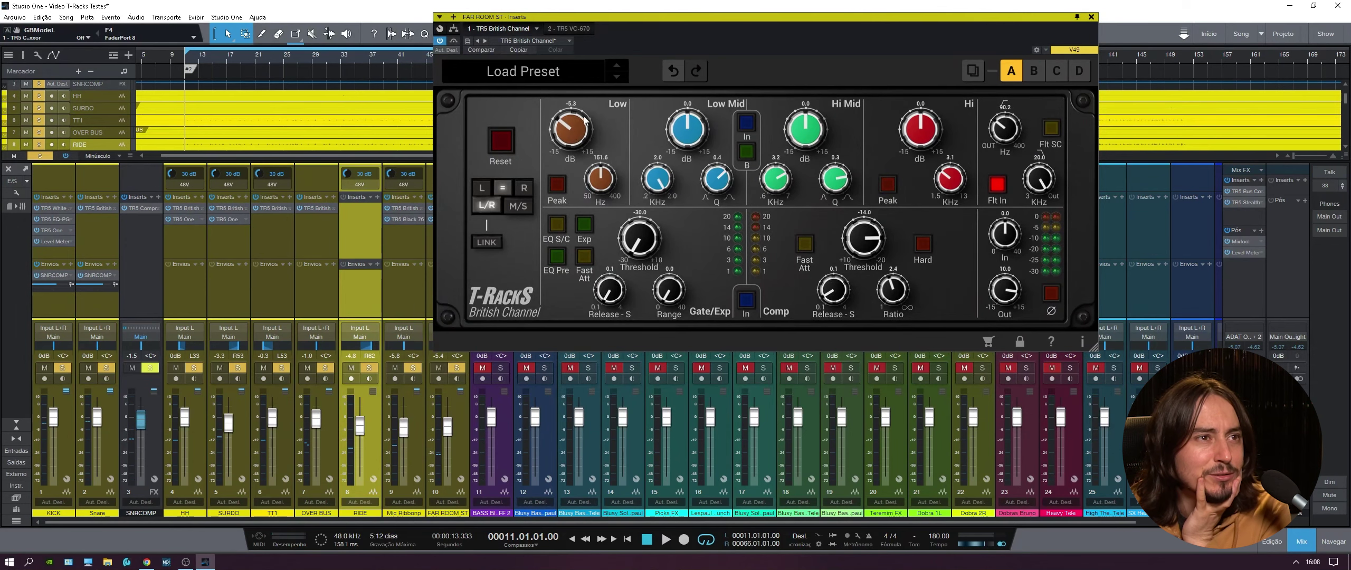
click(1090, 17)
click(451, 220)
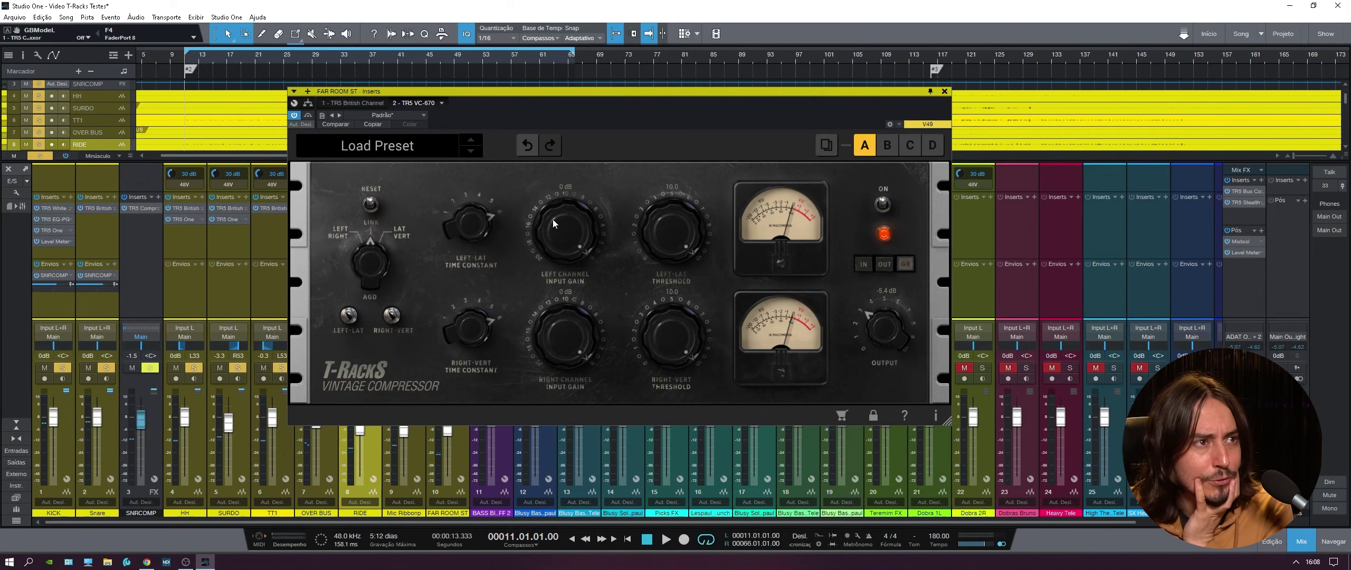
click(944, 91)
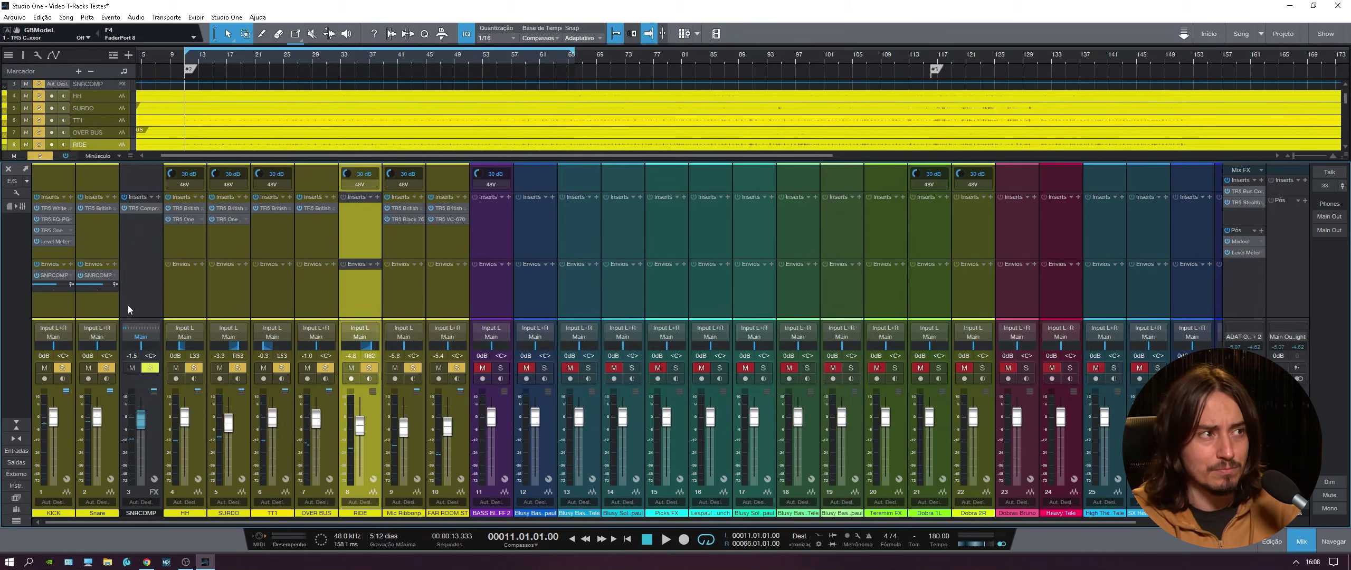
Step: Select all the drum channels from KICK to FAR ROOM ST in the mixer
click(73, 307)
click(456, 299)
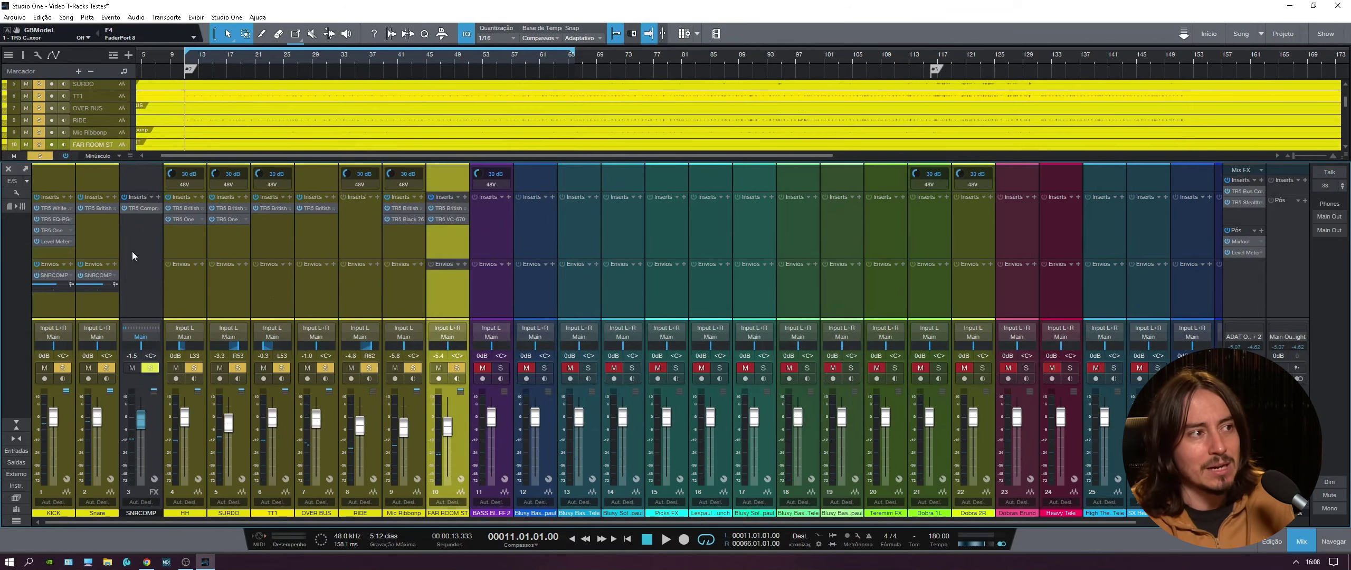
click(56, 291)
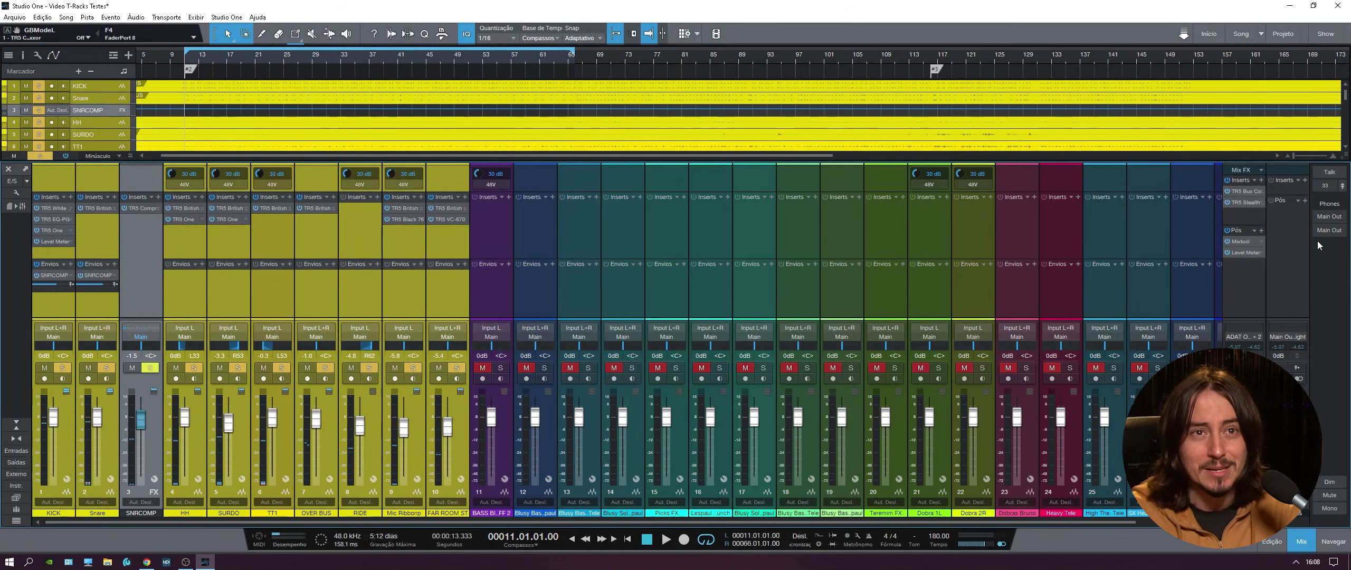
Step: Inspect the Bus Compressor and Stealth Limiter inserted on the Main channel, closing each window
double_click(1244, 191)
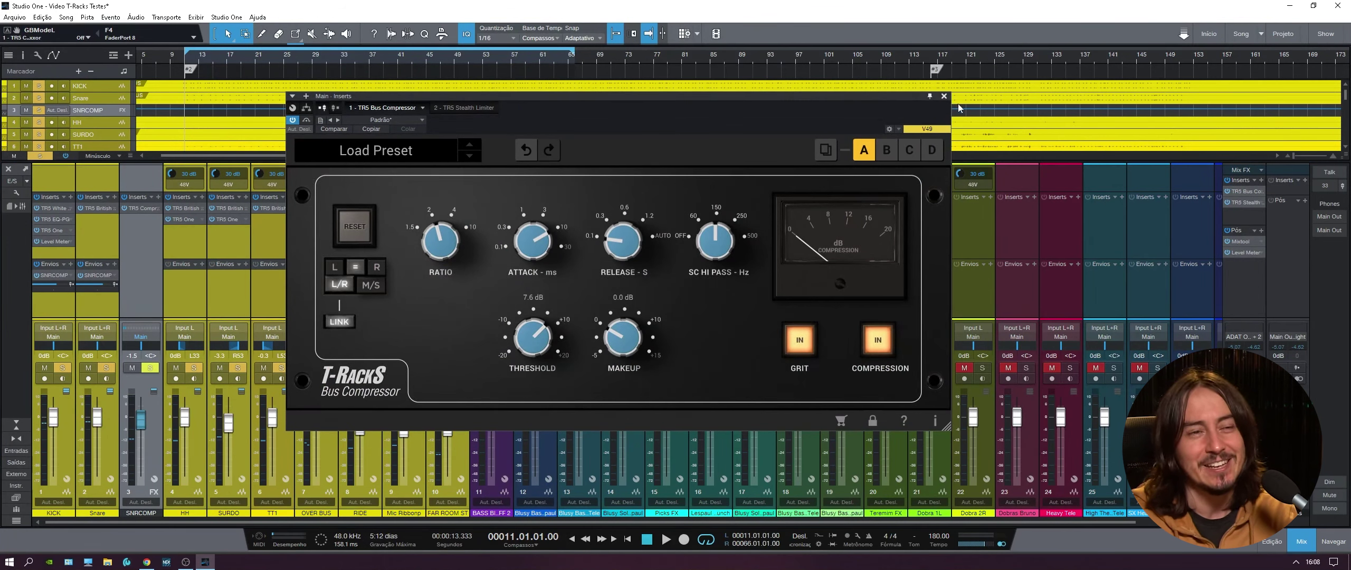
click(944, 96)
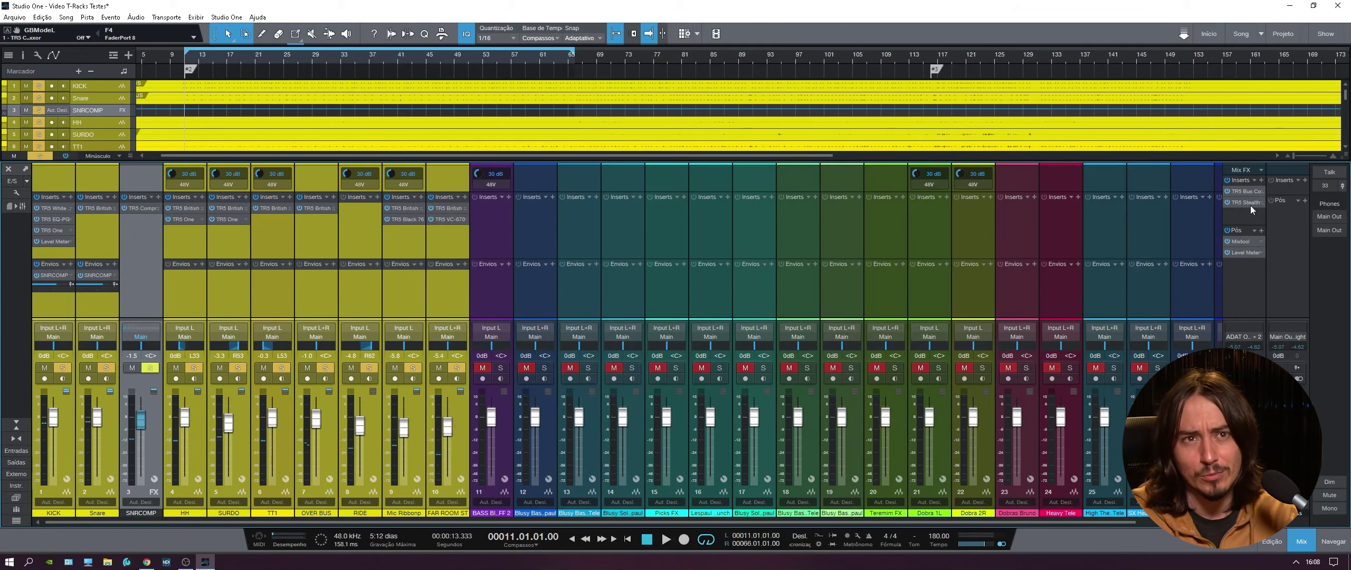
click(1250, 206)
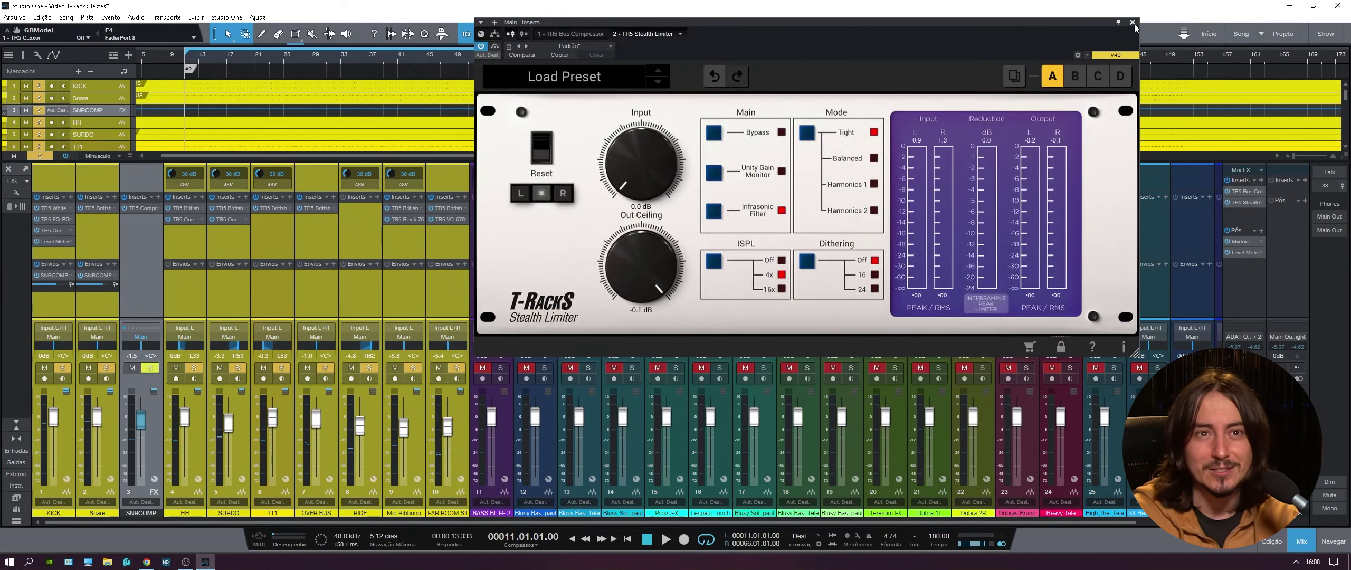
click(1132, 22)
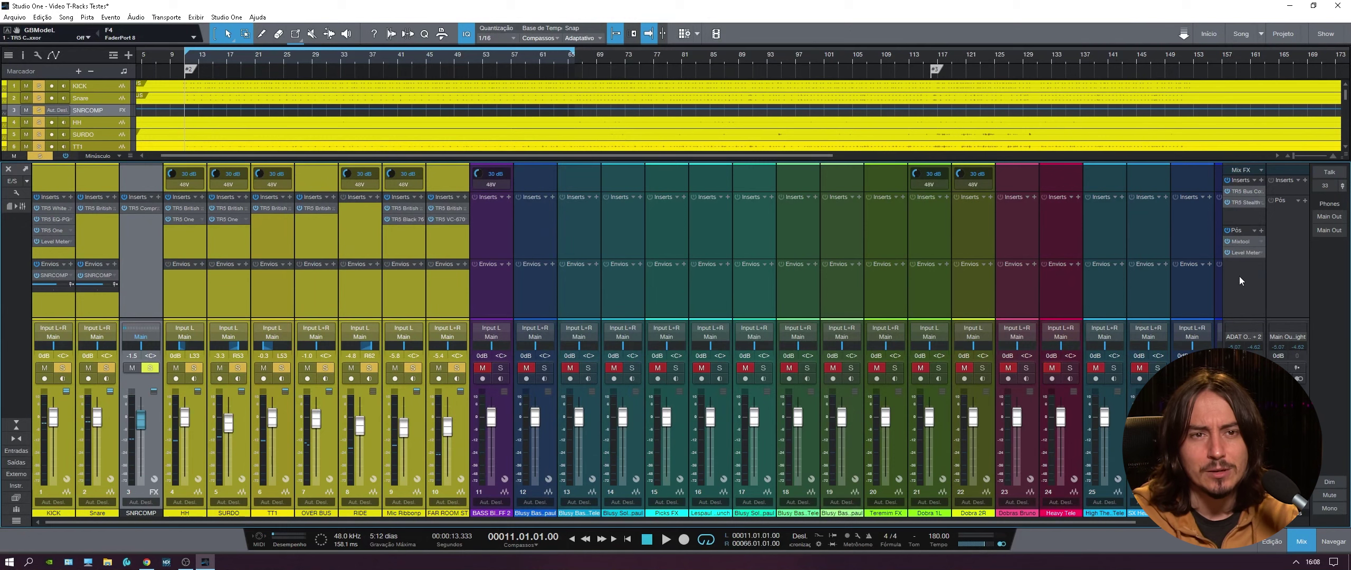
Step: Check the Mixtool gain and the Level Meter loudness in the Main channel's post-fader slots, and close both windows
click(1241, 242)
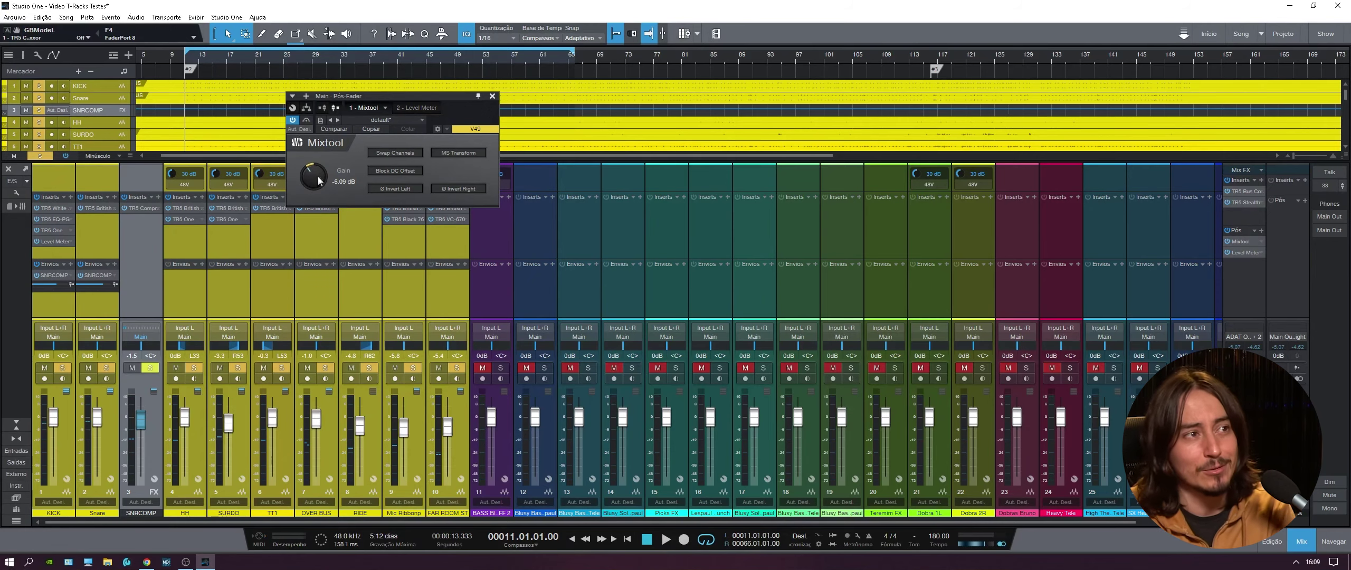
click(1249, 253)
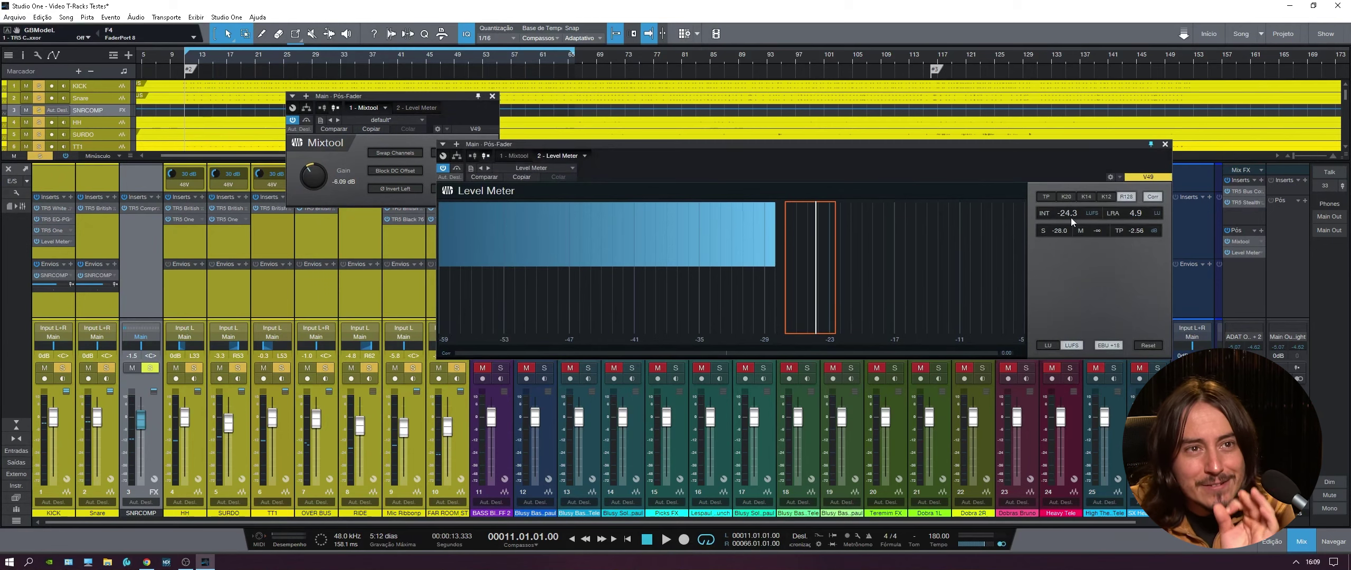
click(1165, 144)
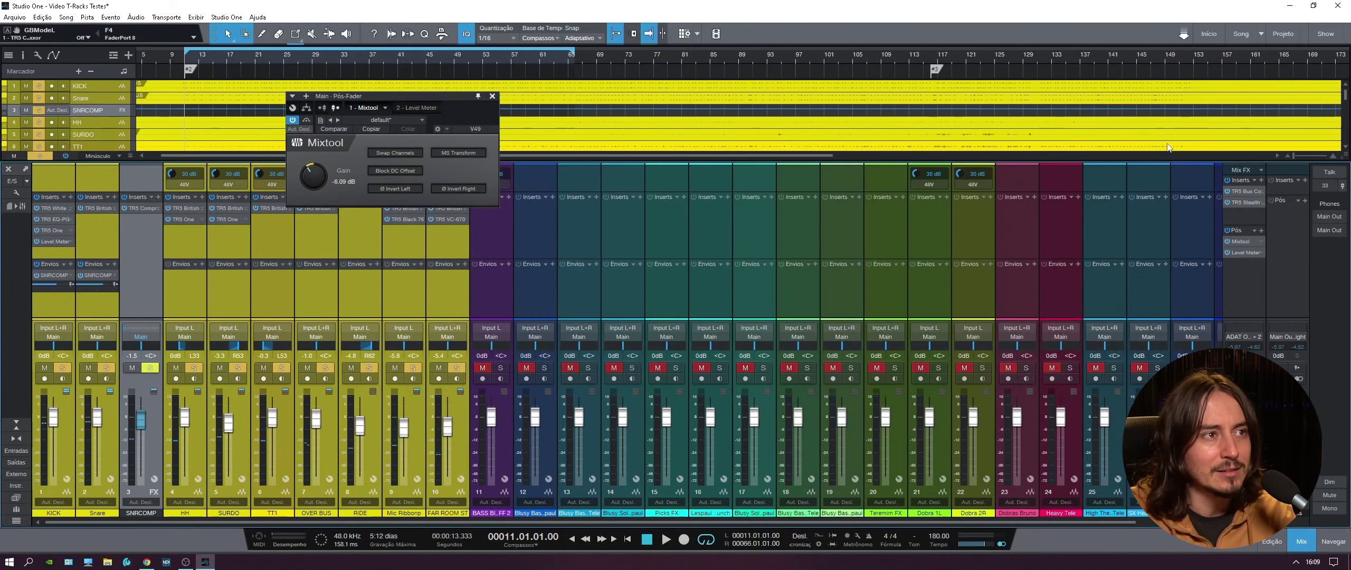
click(491, 96)
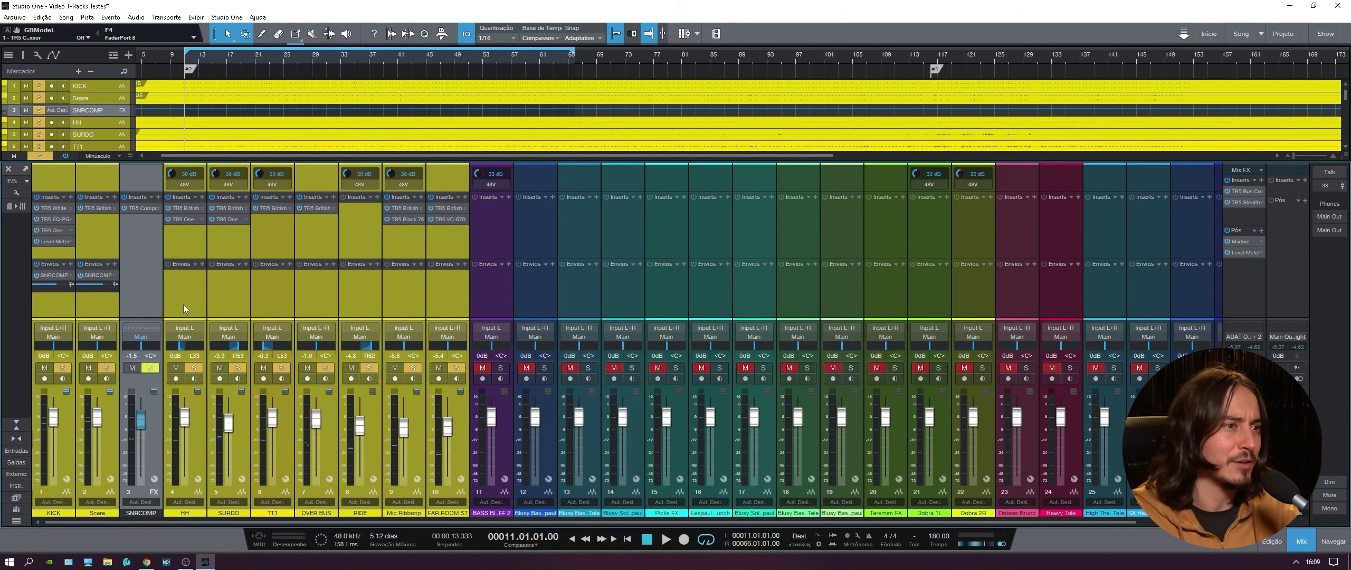
Step: Select the drum channels from KICK to FAR ROOM ST and compare playback with their inserts bypassed and enabled
click(369, 295)
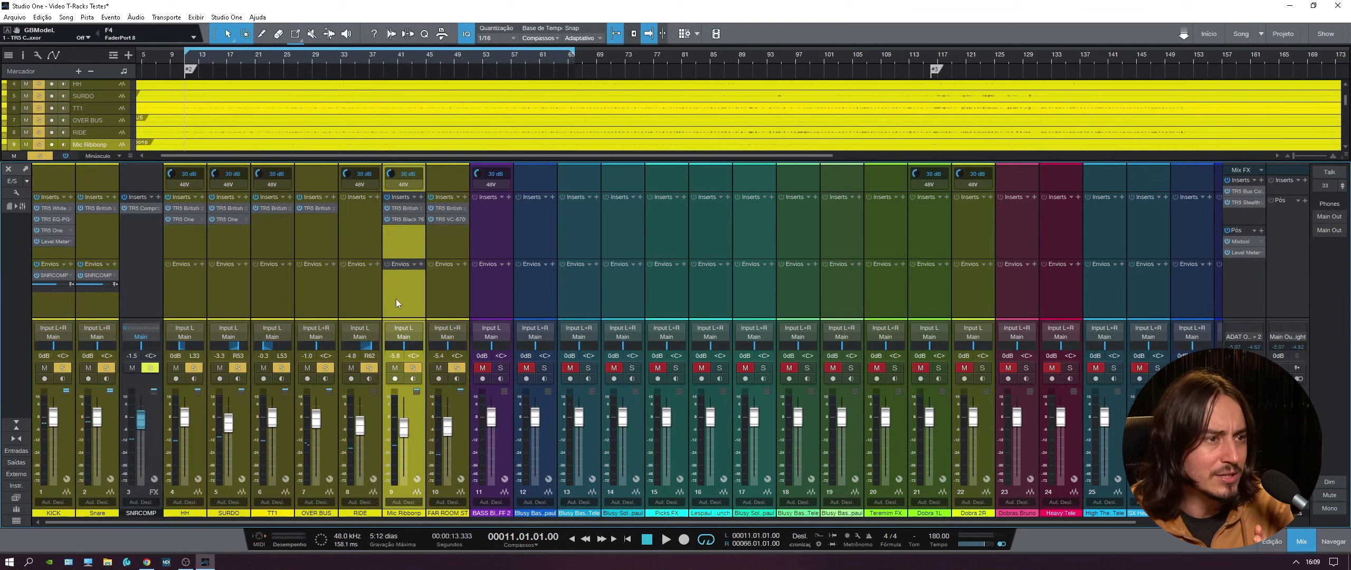
click(460, 283)
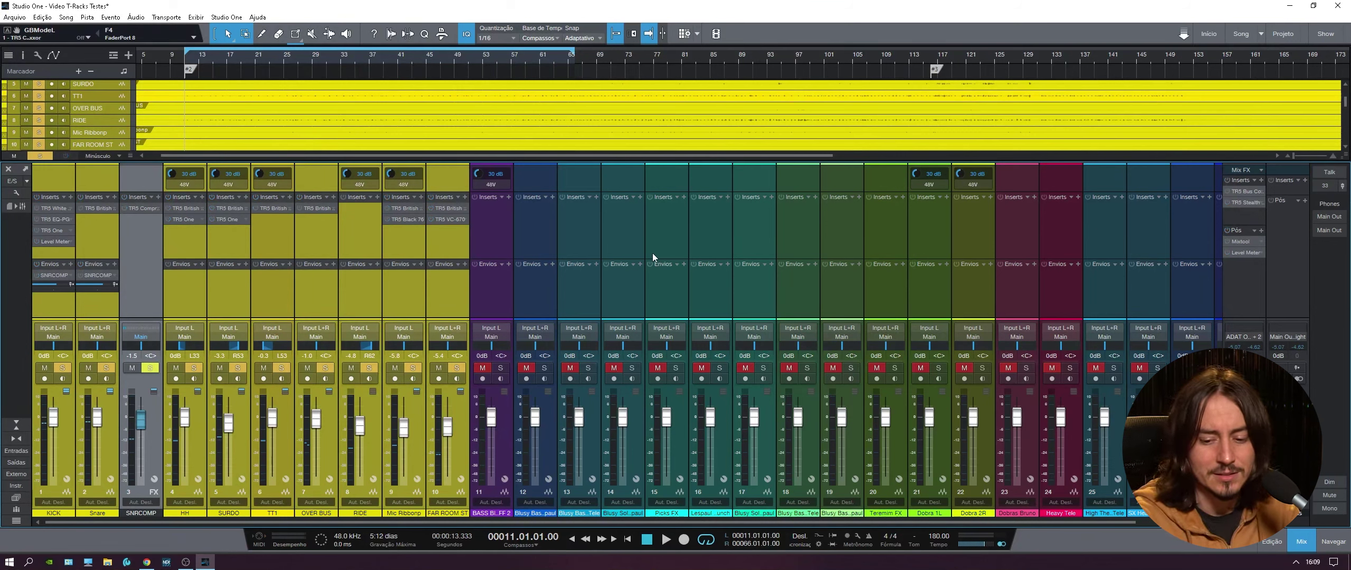
key(space)
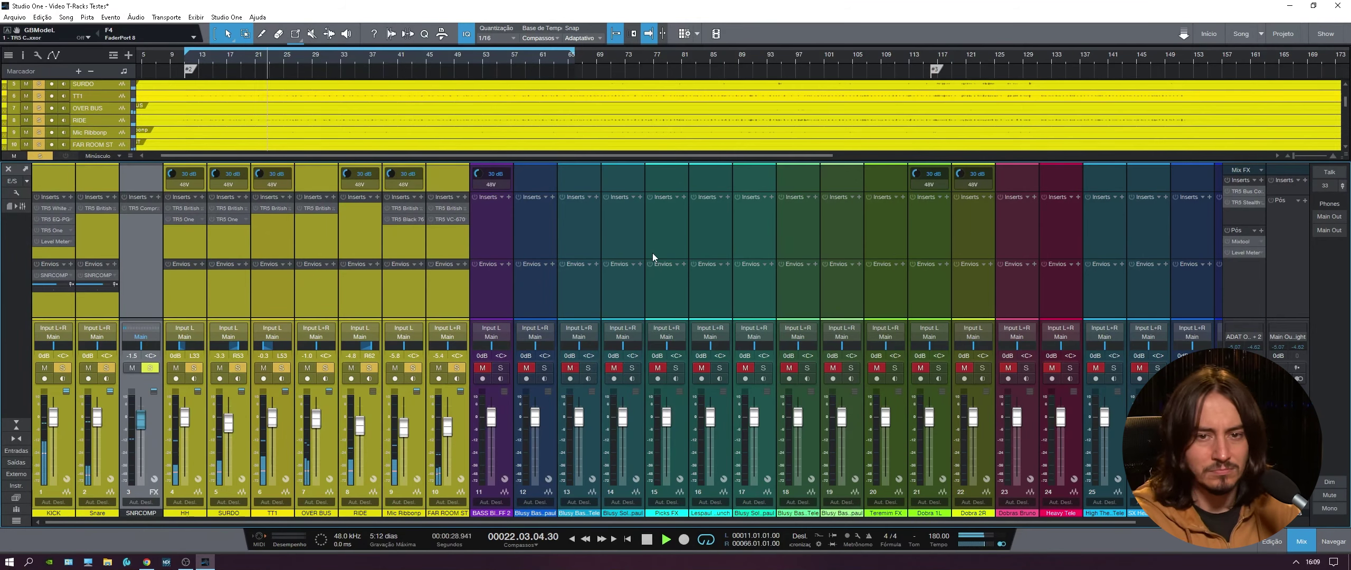
key(space)
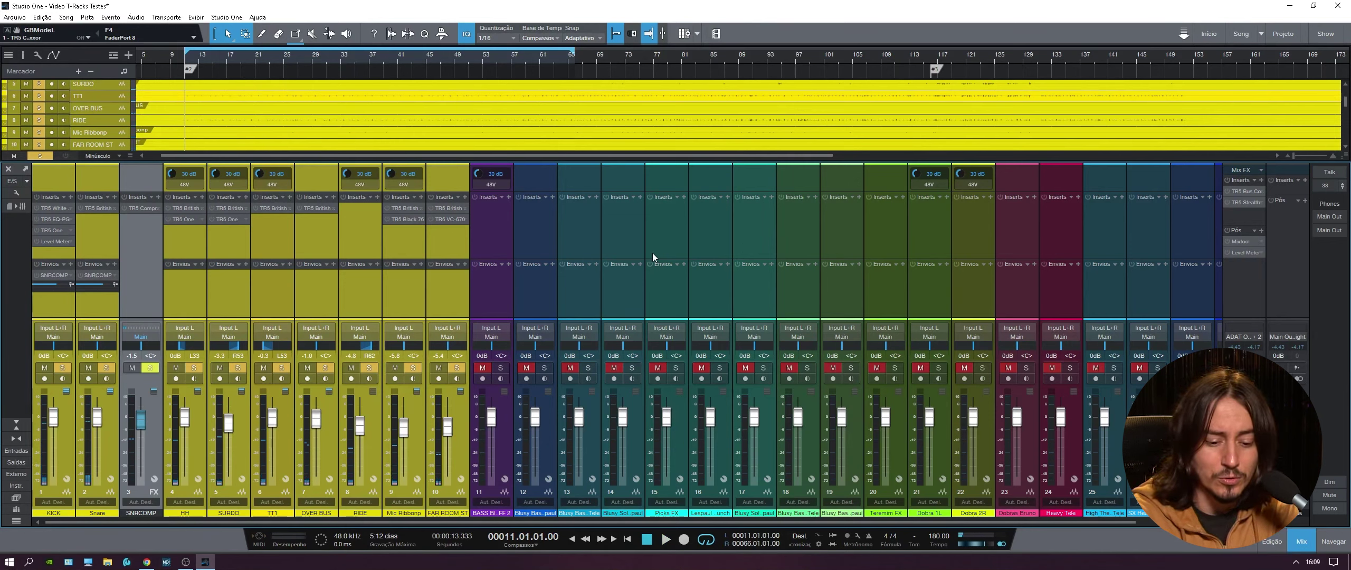
key(space)
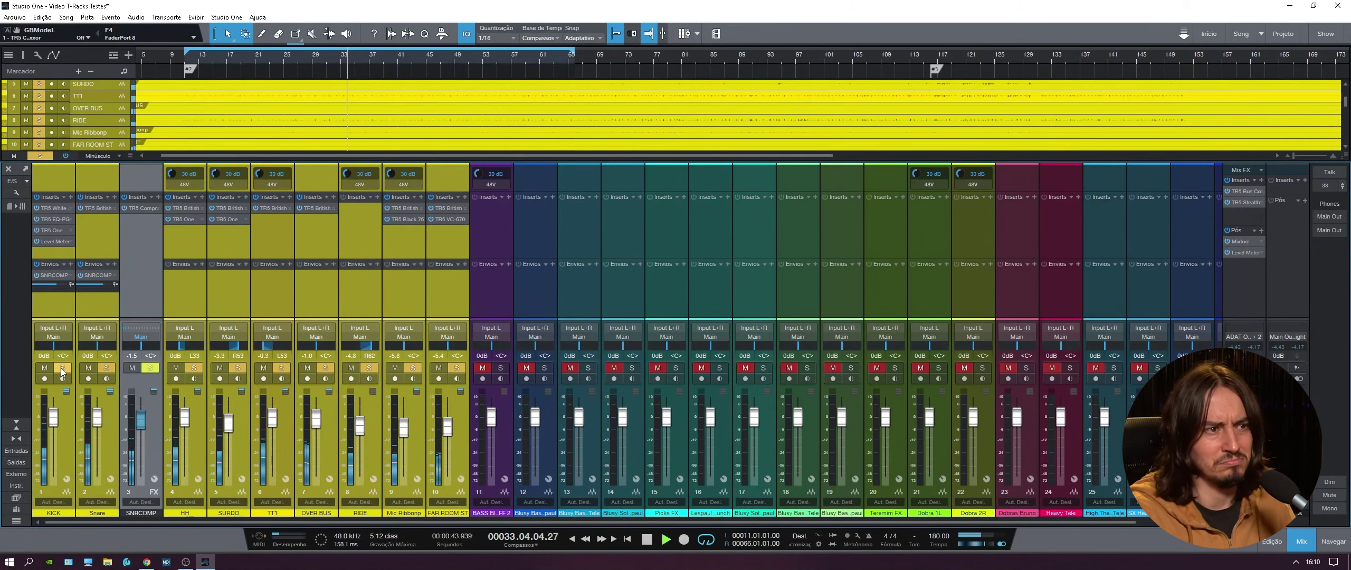
key(space)
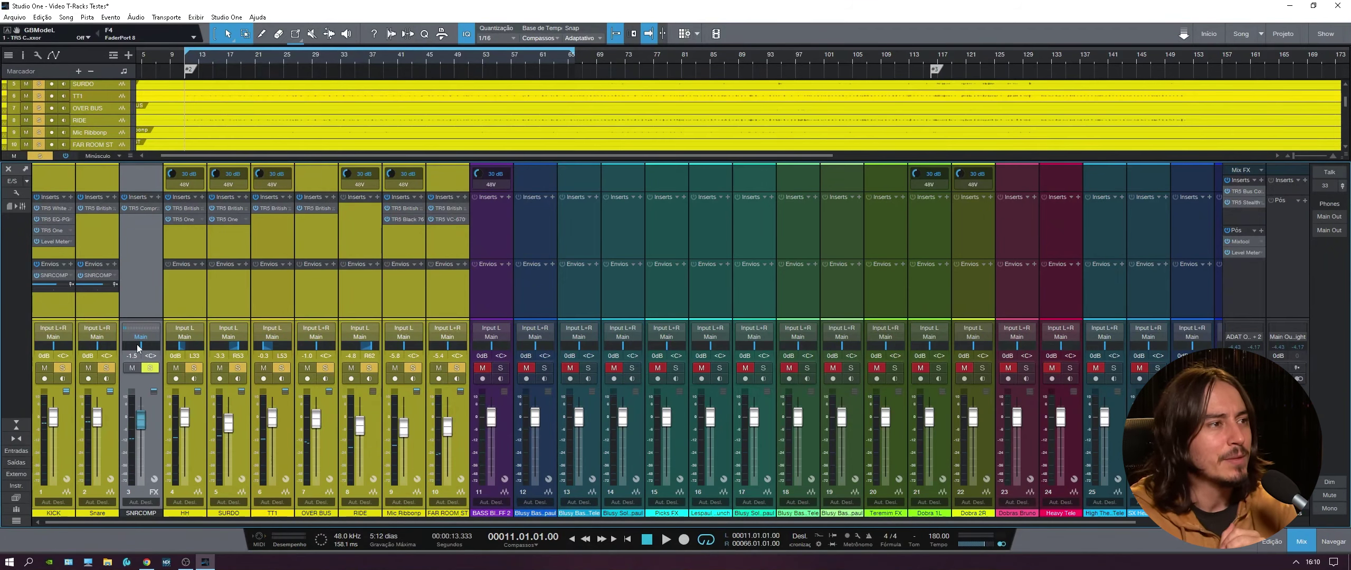
Step: Open the KICK channel's White Channel and EQ-PG inserts, shrink both plug-in windows and arrange them next to each other
click(59, 306)
click(53, 208)
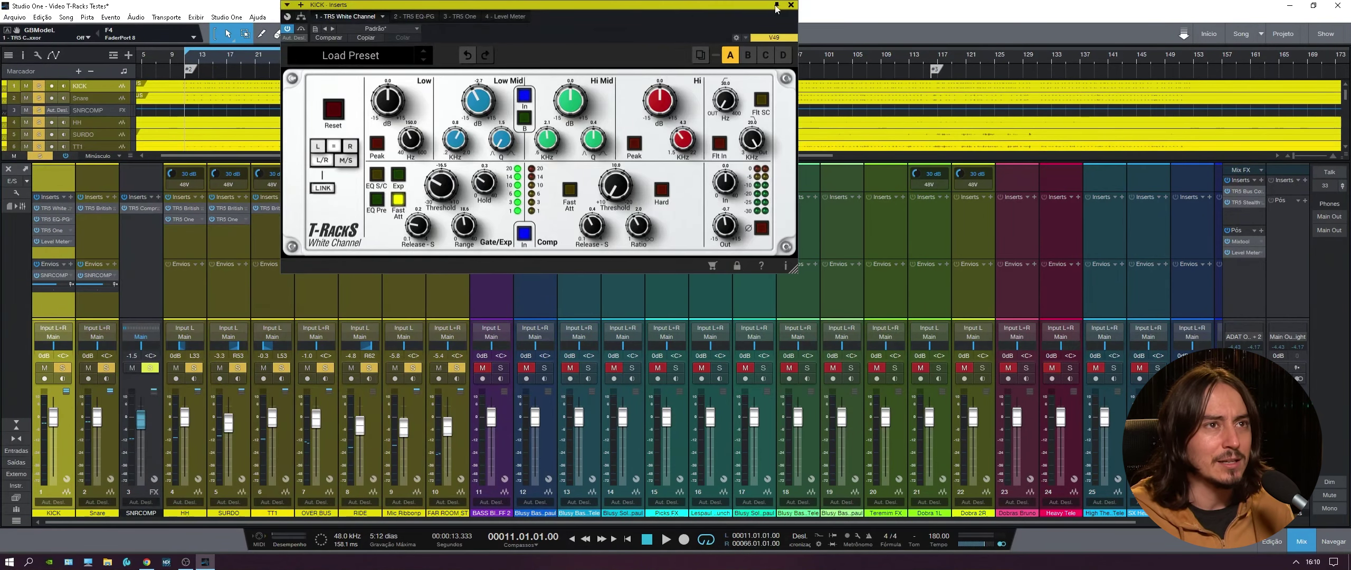
click(54, 220)
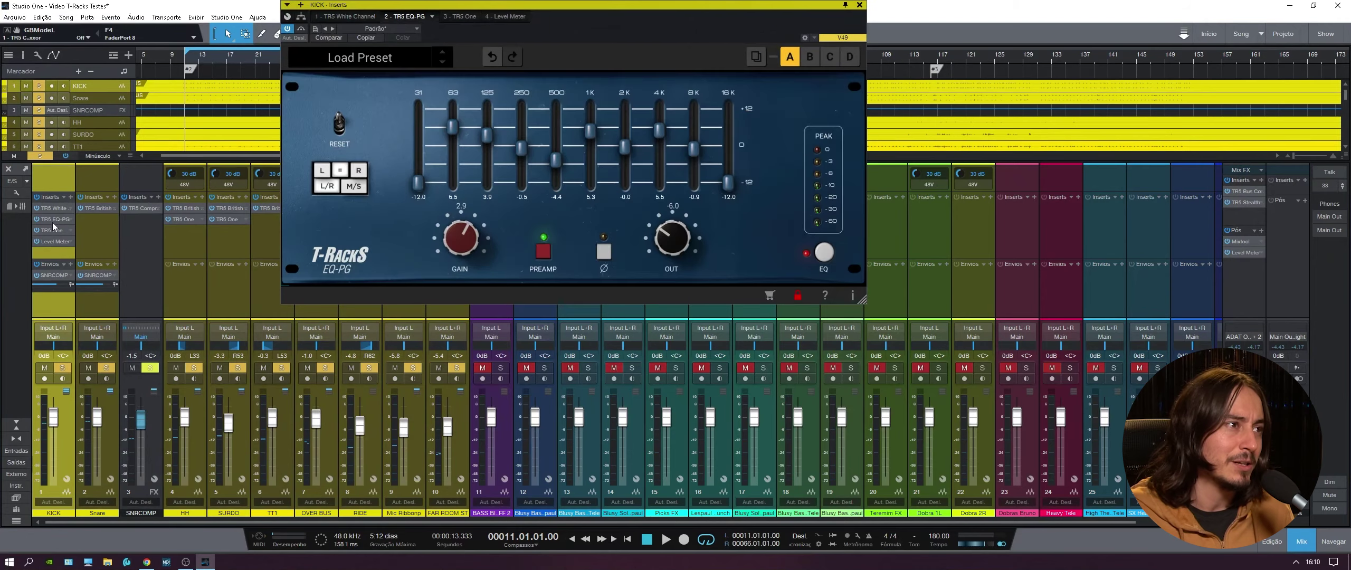
drag(622, 16, 964, 95)
click(633, 20)
drag(633, 20, 392, 20)
drag(558, 272, 364, 221)
drag(428, 258, 554, 270)
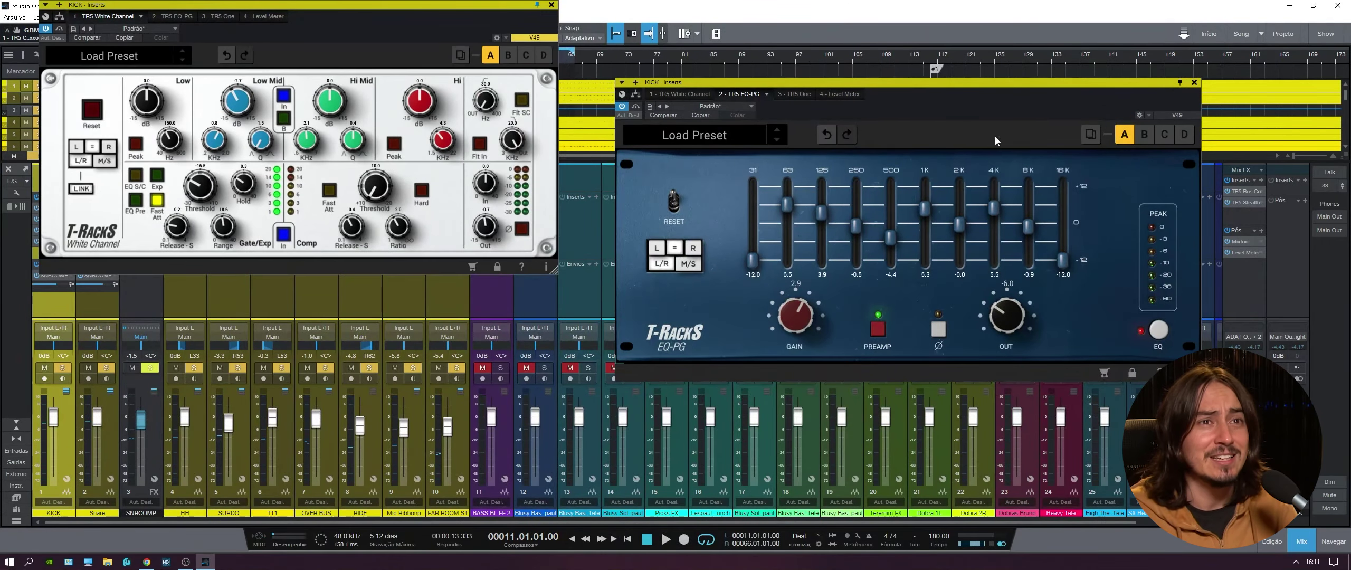
drag(983, 107, 942, 29)
drag(1156, 301, 1088, 270)
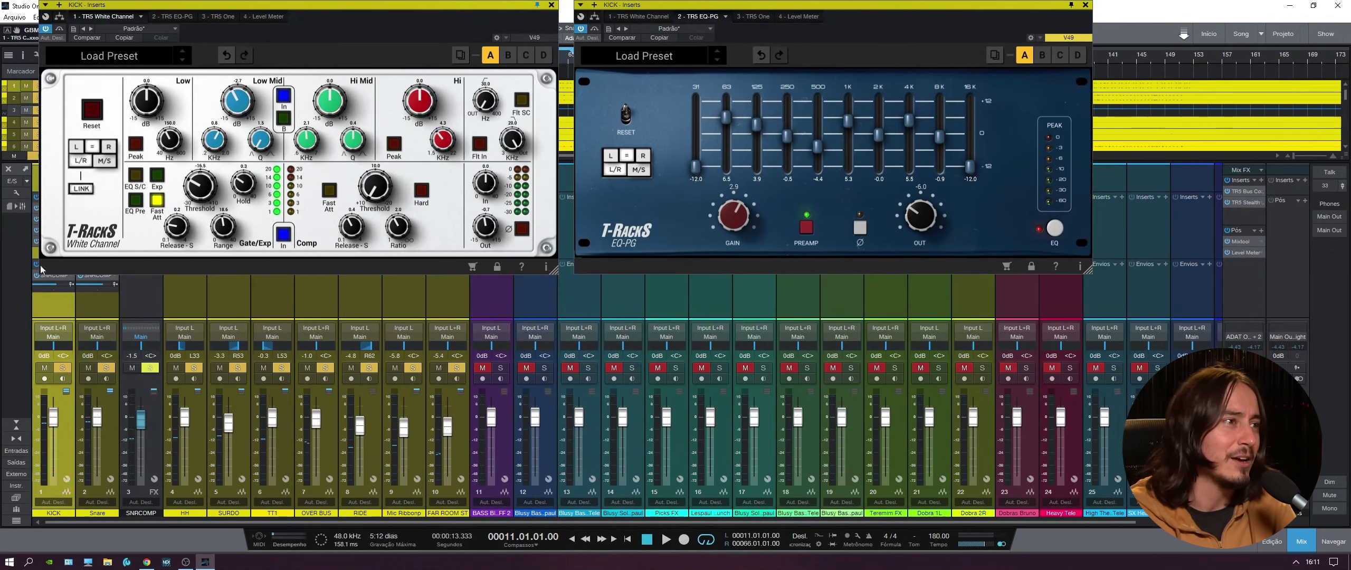
drag(425, 20, 474, 20)
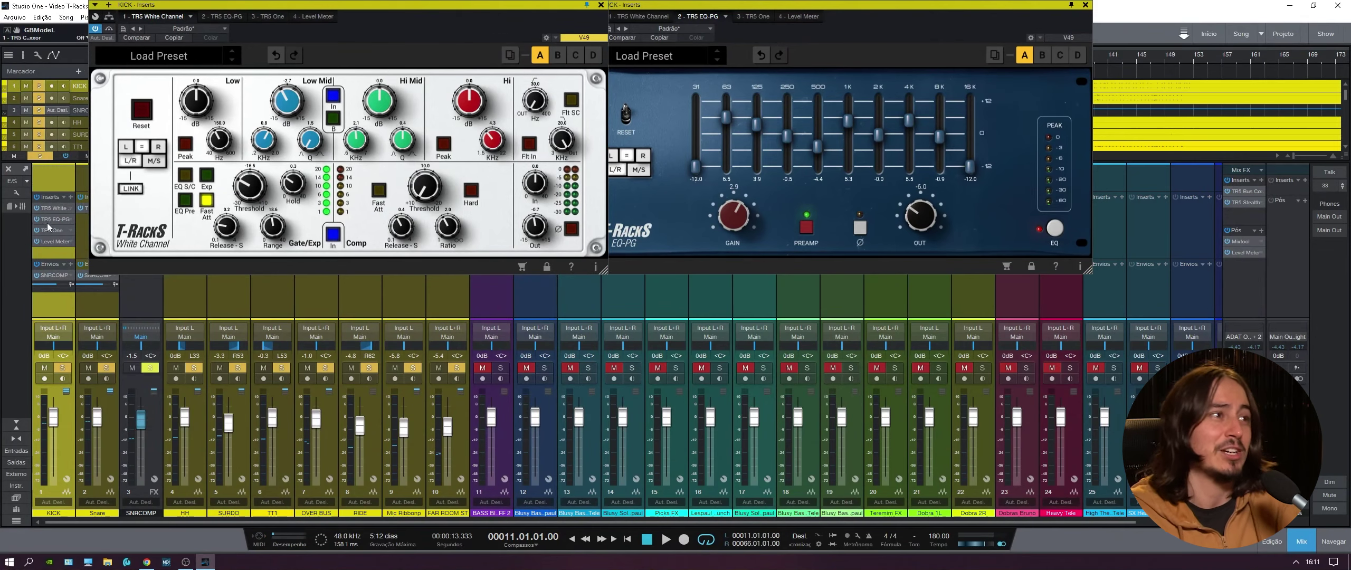
click(1072, 8)
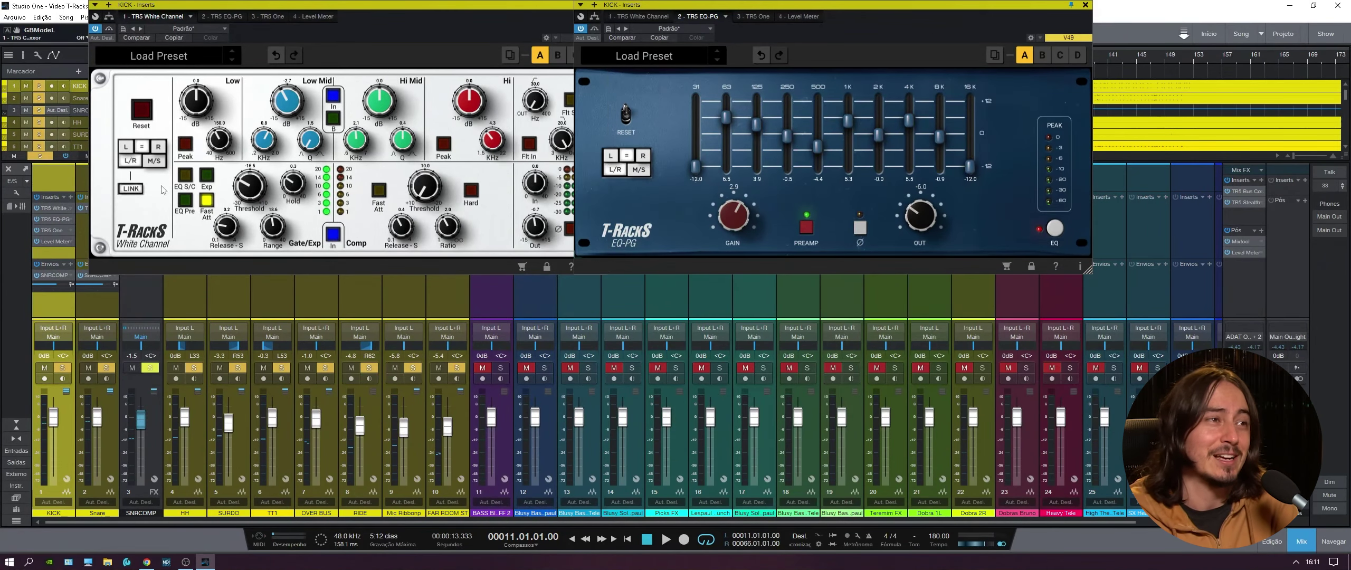
Step: Check the T-RackS One and Level Meter inserts on the KICK channel and remove the Level Meter
click(49, 231)
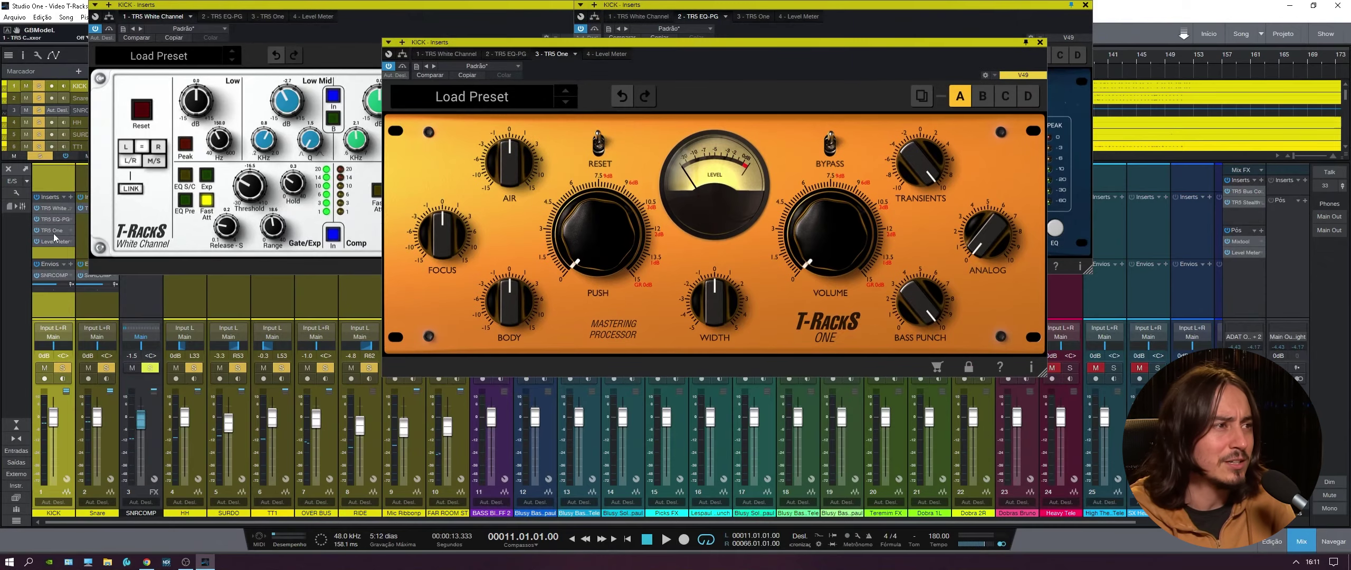
click(55, 241)
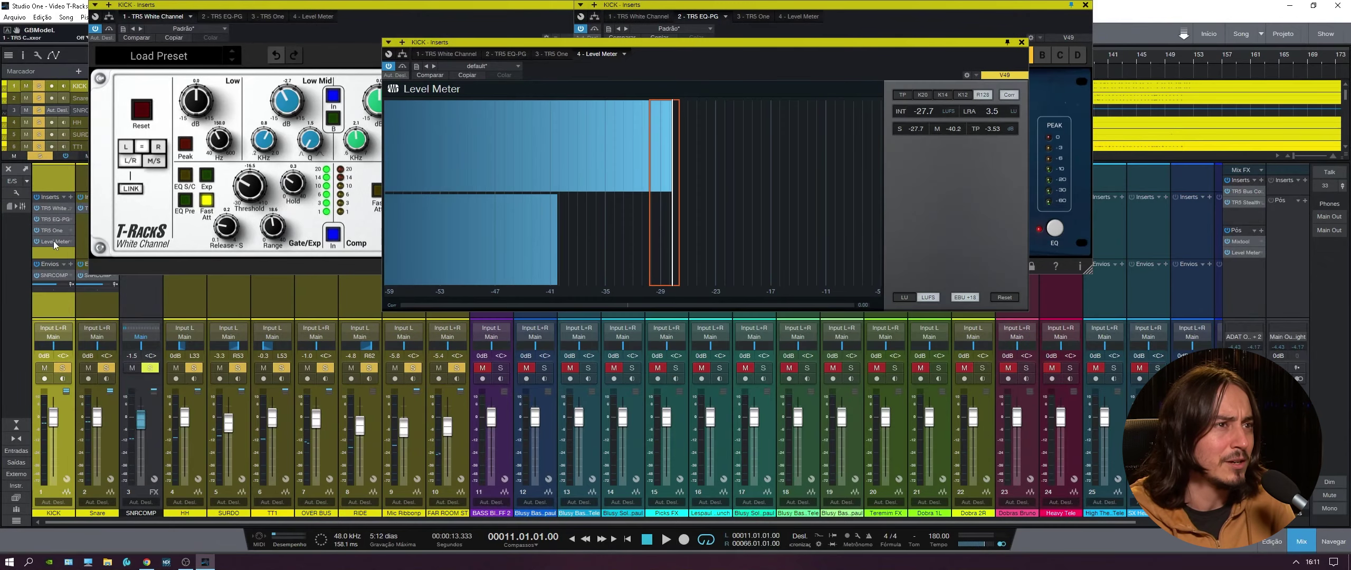
right_click(55, 242)
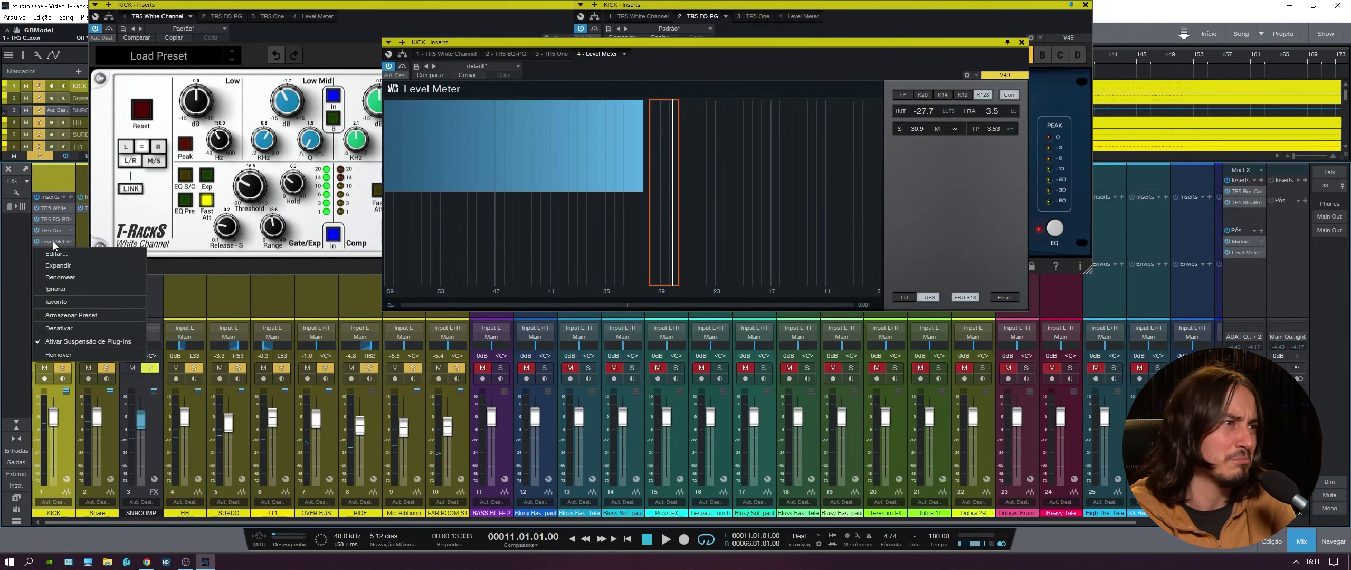
click(58, 355)
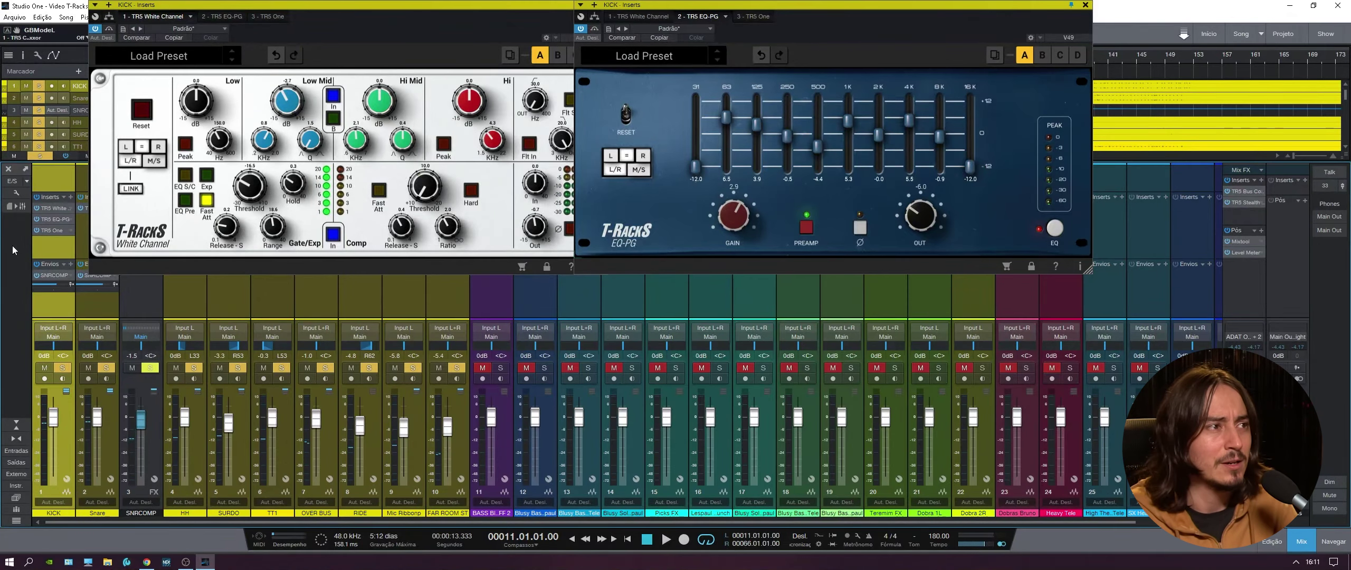
Step: Open the KICK channel's T-RackS One insert, shrink its window and arrange it beneath the White Channel alongside the EQ-PG
click(52, 230)
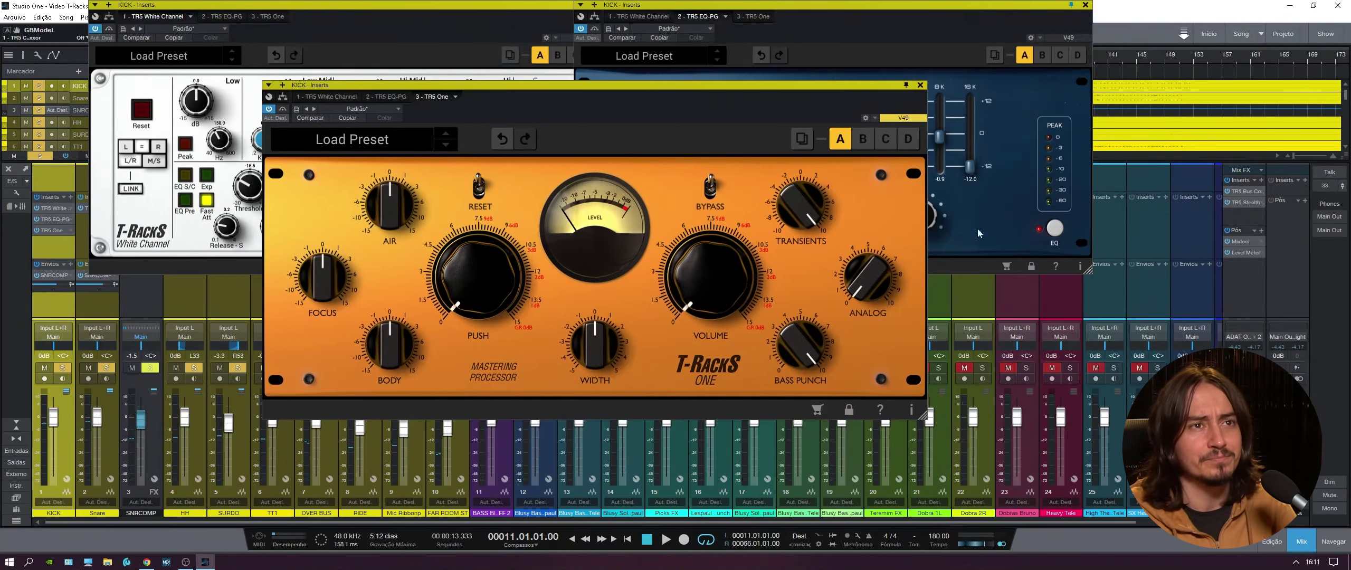
drag(923, 415, 779, 351)
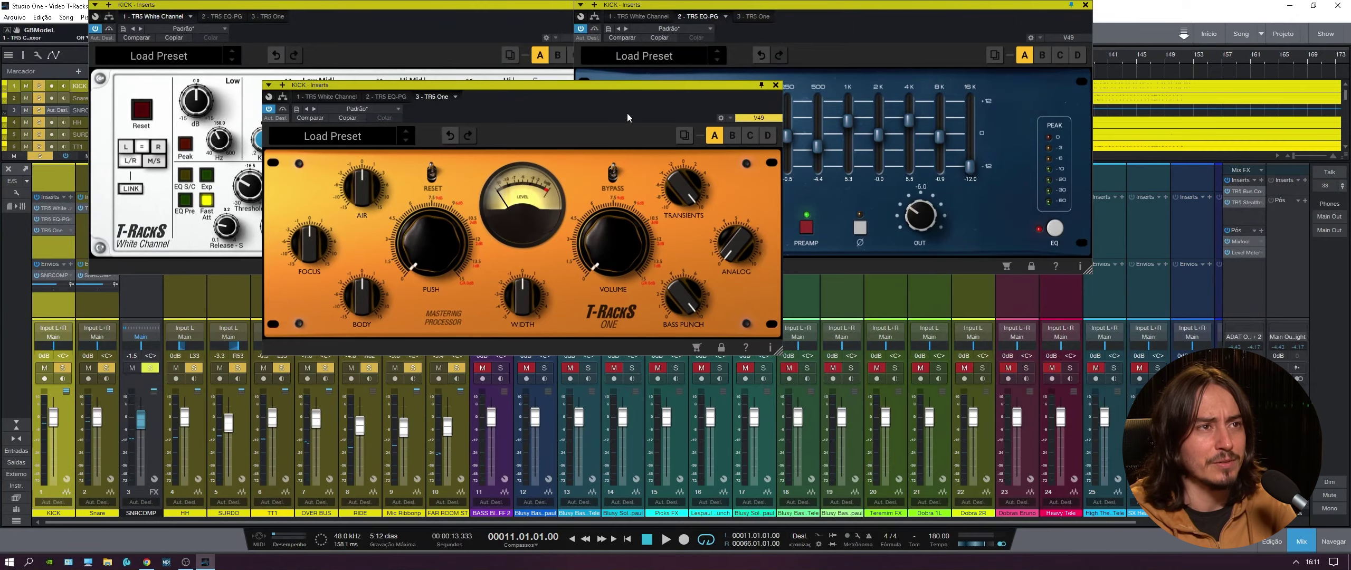
drag(475, 84, 300, 261)
drag(897, 5, 939, 5)
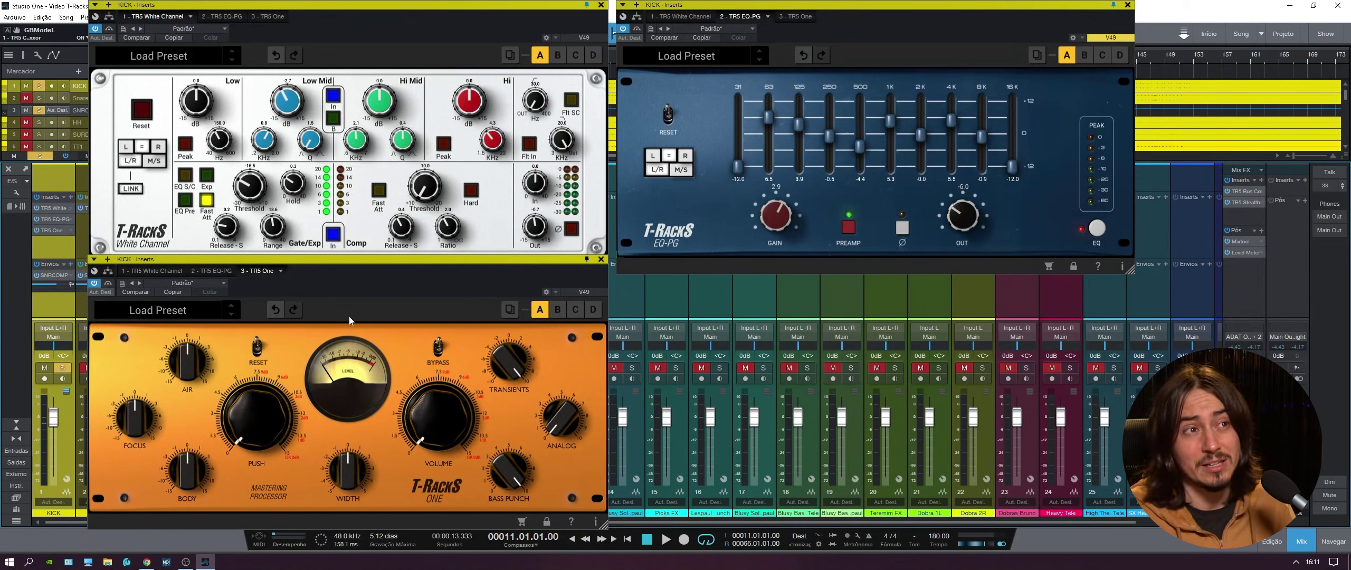
mouse_move(444, 23)
mouse_down()
mouse_move(455, 15)
mouse_move(423, 11)
mouse_up()
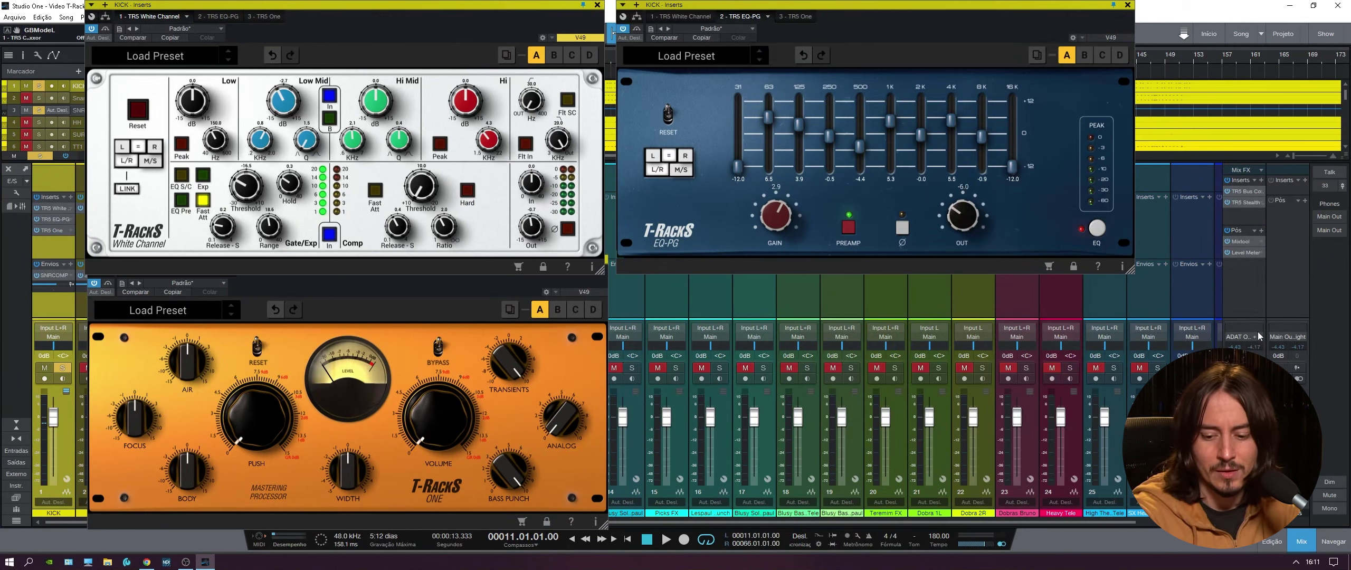
Step: Play the soloed kick with its three plug-ins visible, stop playback and review the T-RackS One controls
key(space)
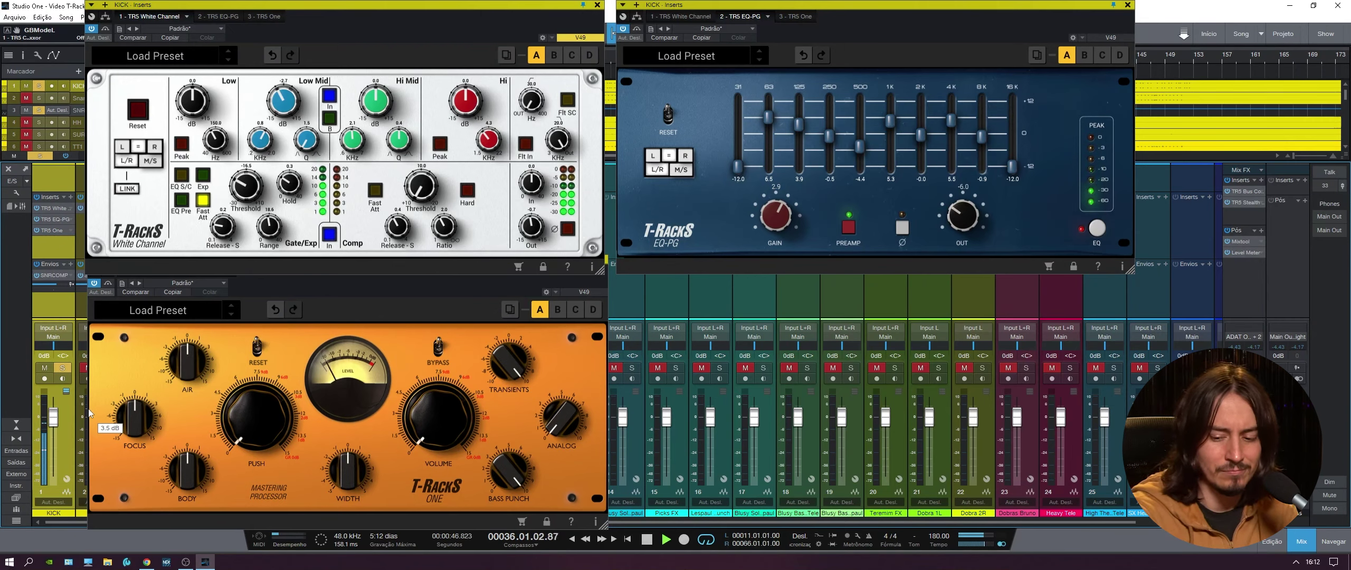
key(space)
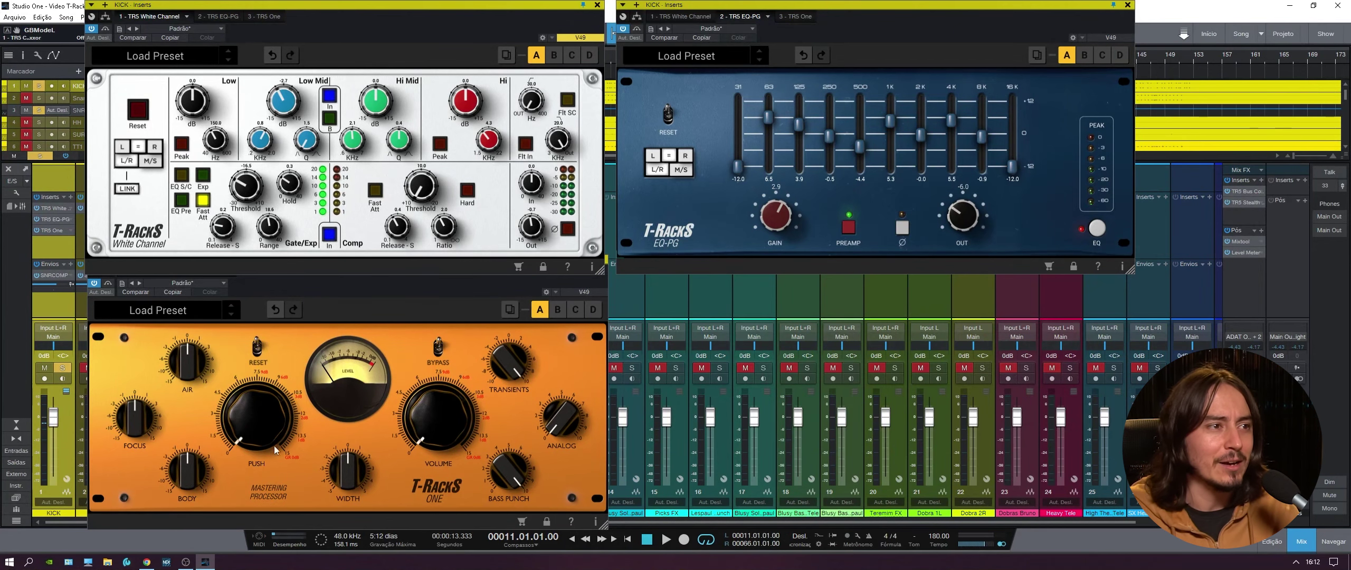
drag(326, 291, 324, 284)
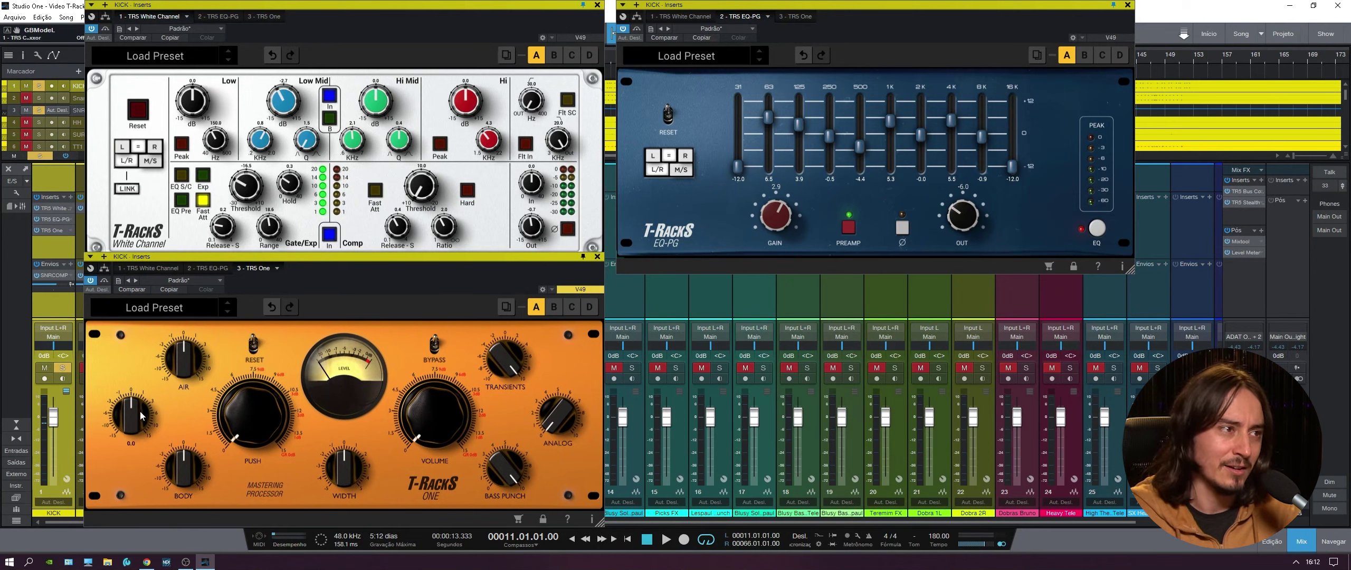
mouse_move(512, 364)
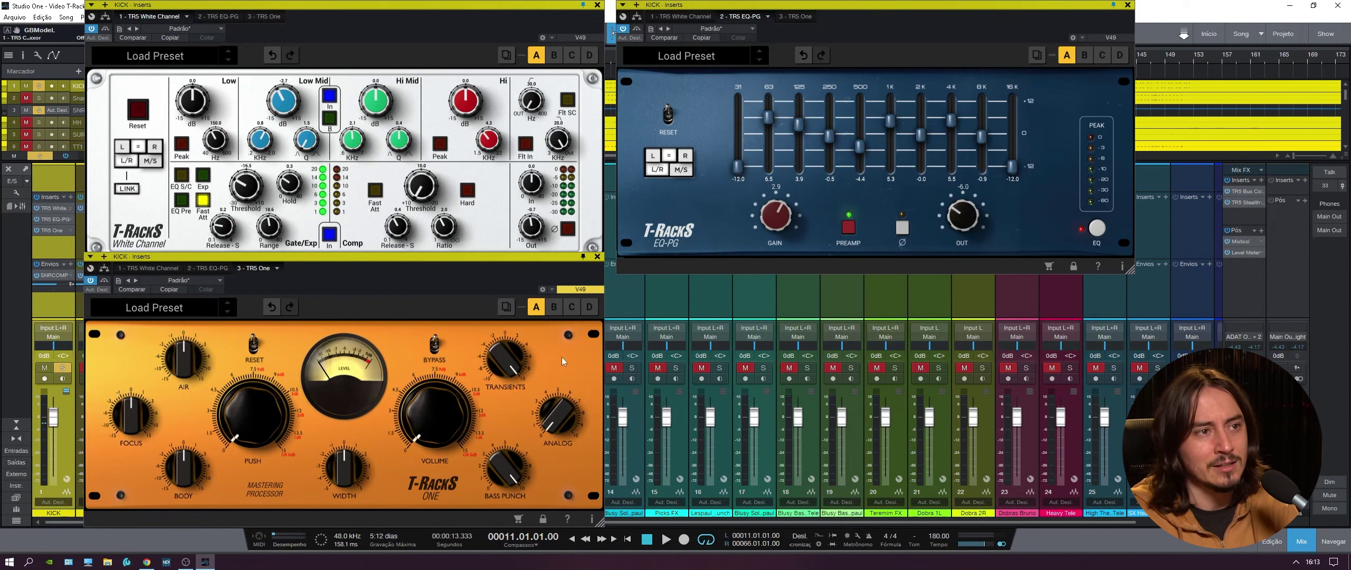
Step: Close the KICK channel's T-RackS One and White Channel windows and move the EQ-PG window to uncover the Snare inserts
click(596, 257)
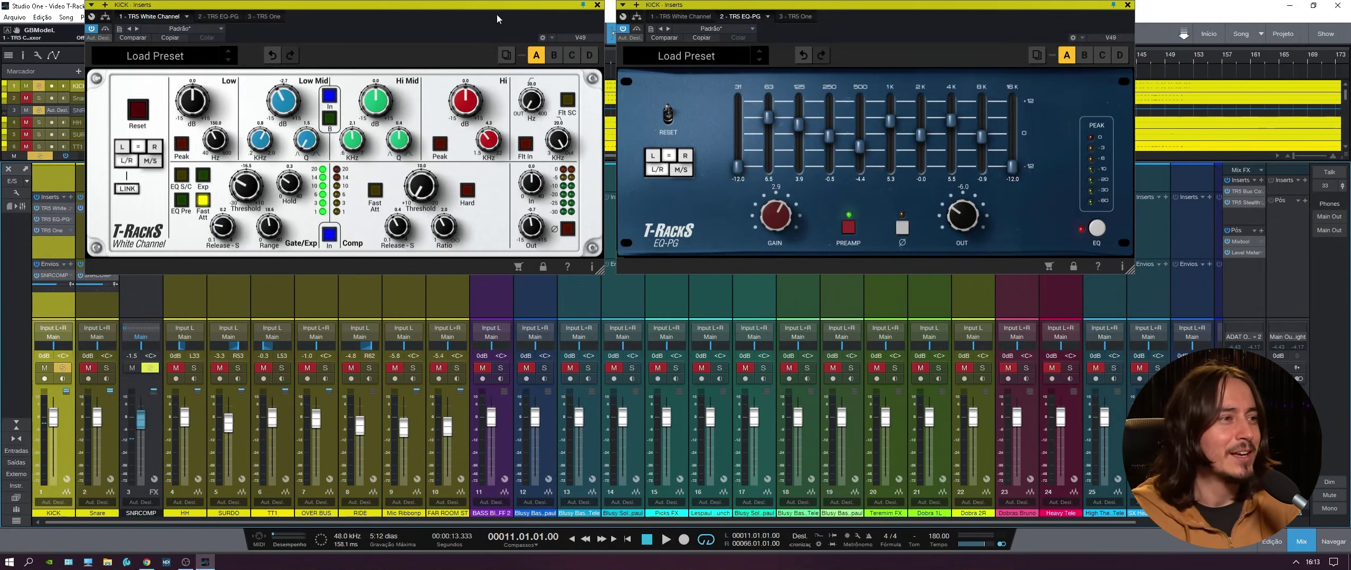
click(597, 5)
drag(864, 34, 737, 33)
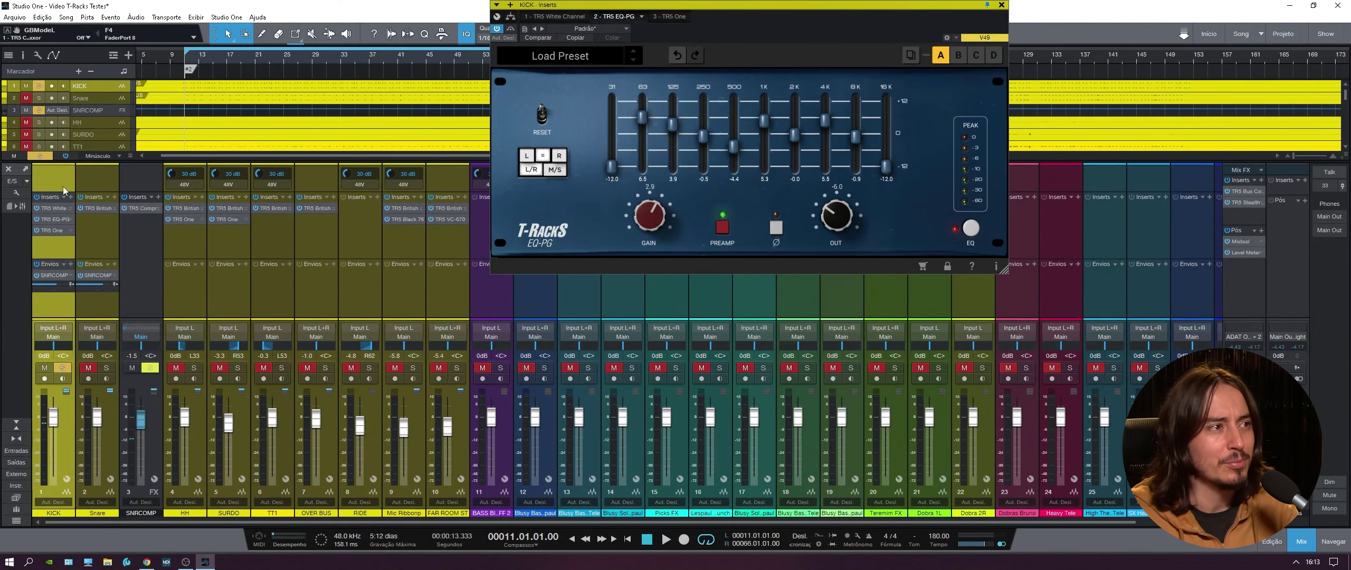
Step: Open the Snare channel's British Channel insert for inspection, reposition its window and solo the Snare along with the KICK
click(93, 243)
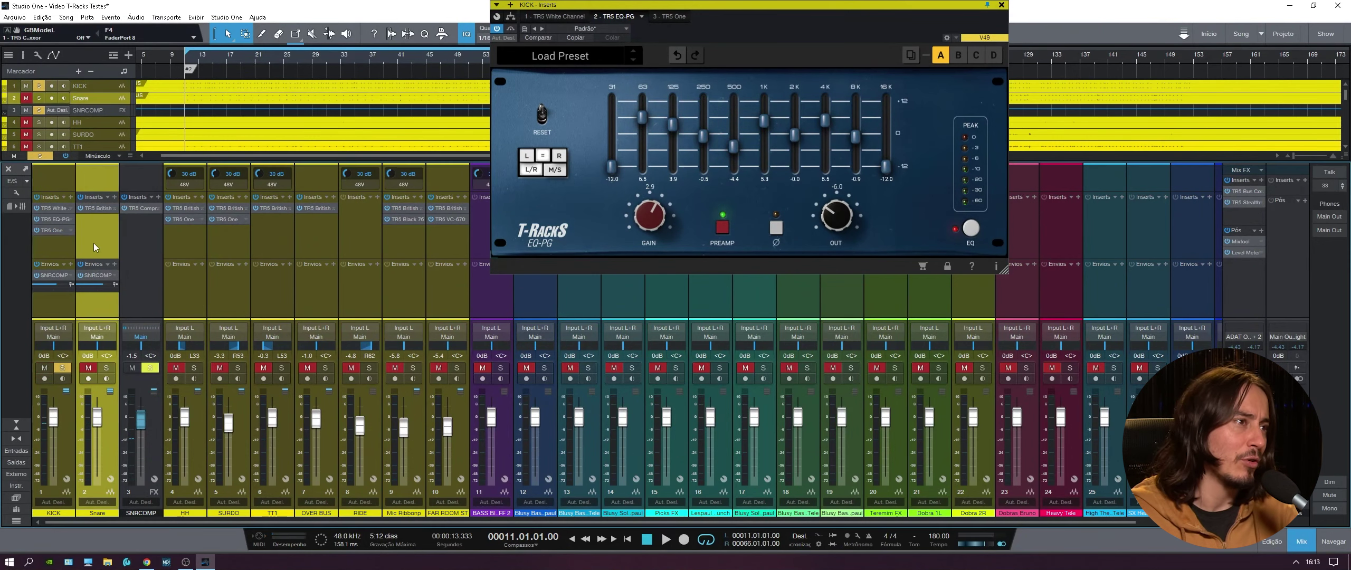
click(44, 243)
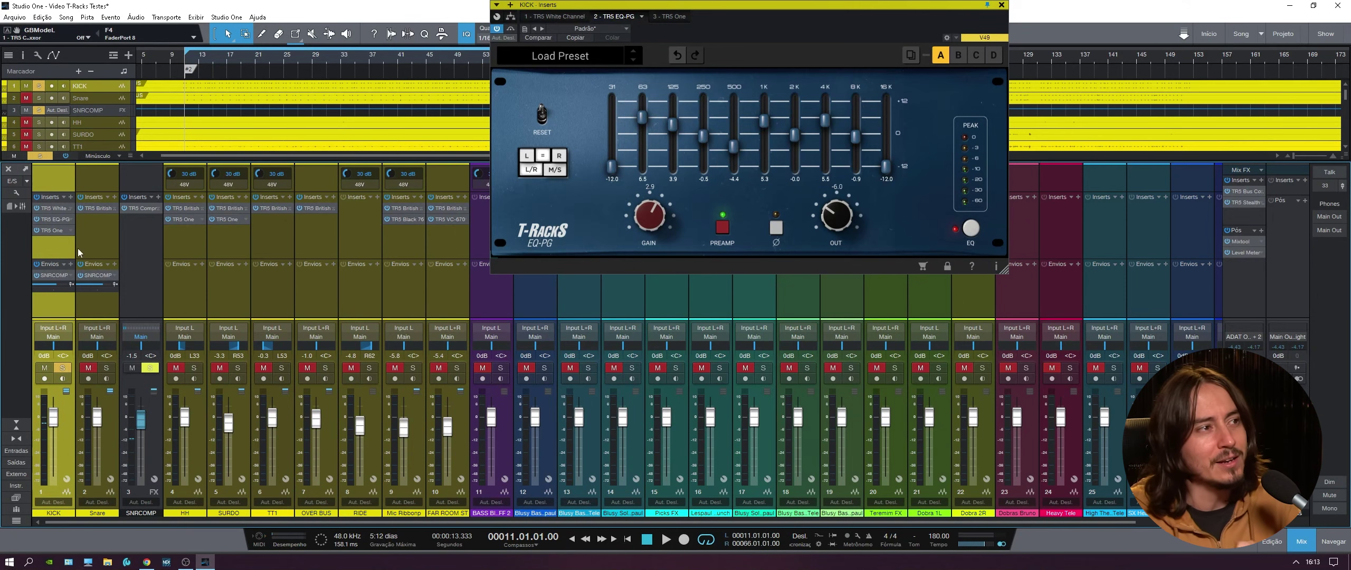
double_click(92, 208)
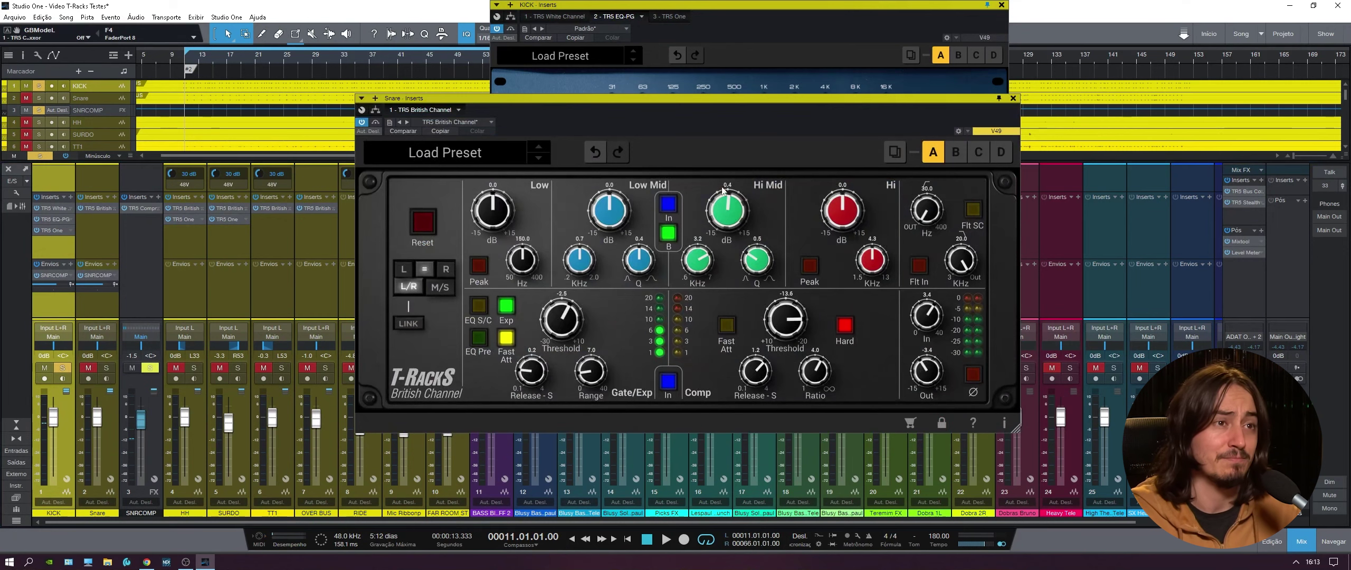
drag(781, 137, 754, 103)
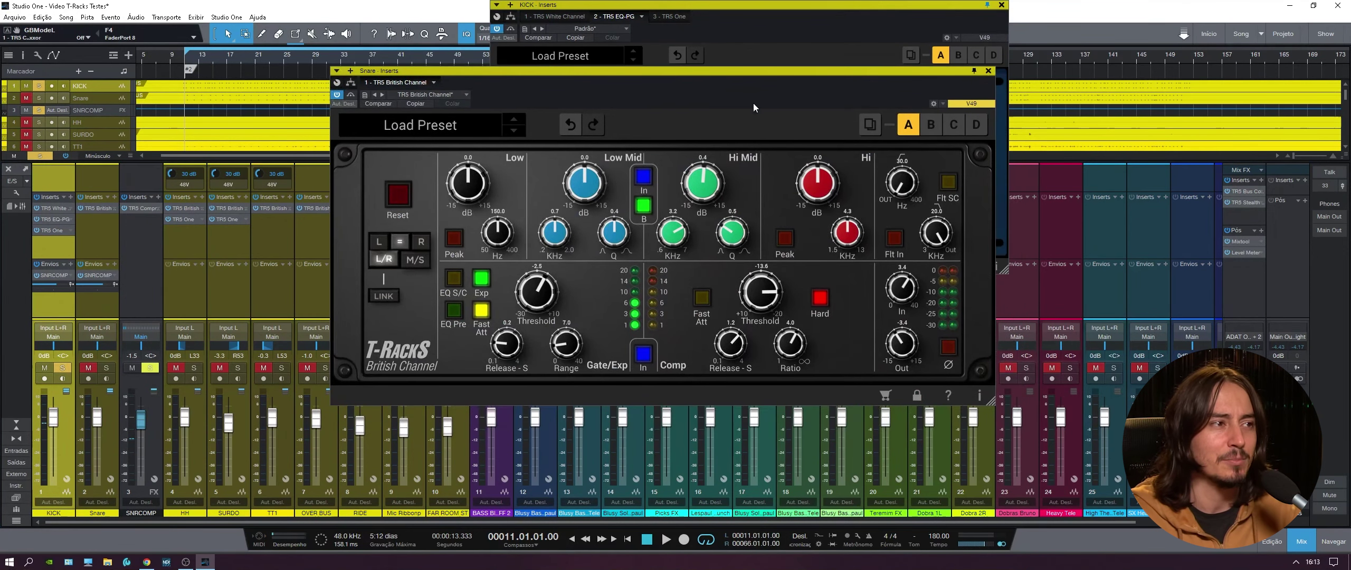
click(109, 370)
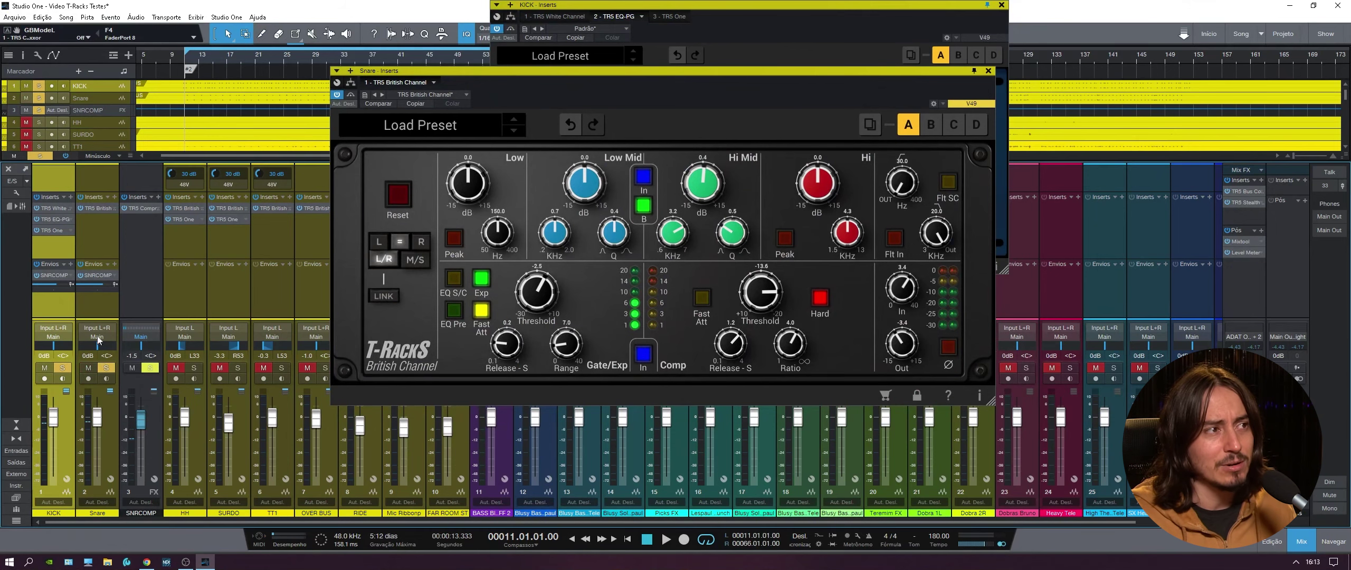
drag(687, 108, 608, 99)
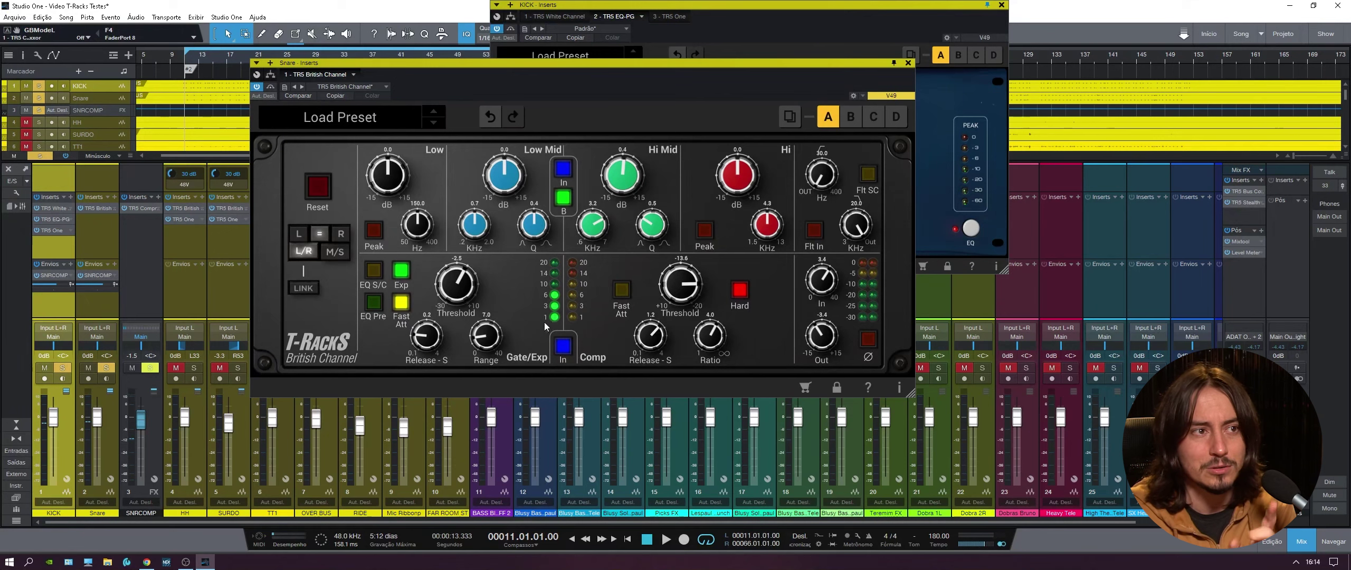
Step: Solo only the Snare and compare its playback with the British Channel's compressor section switched off and on
ctrl+click(110, 370)
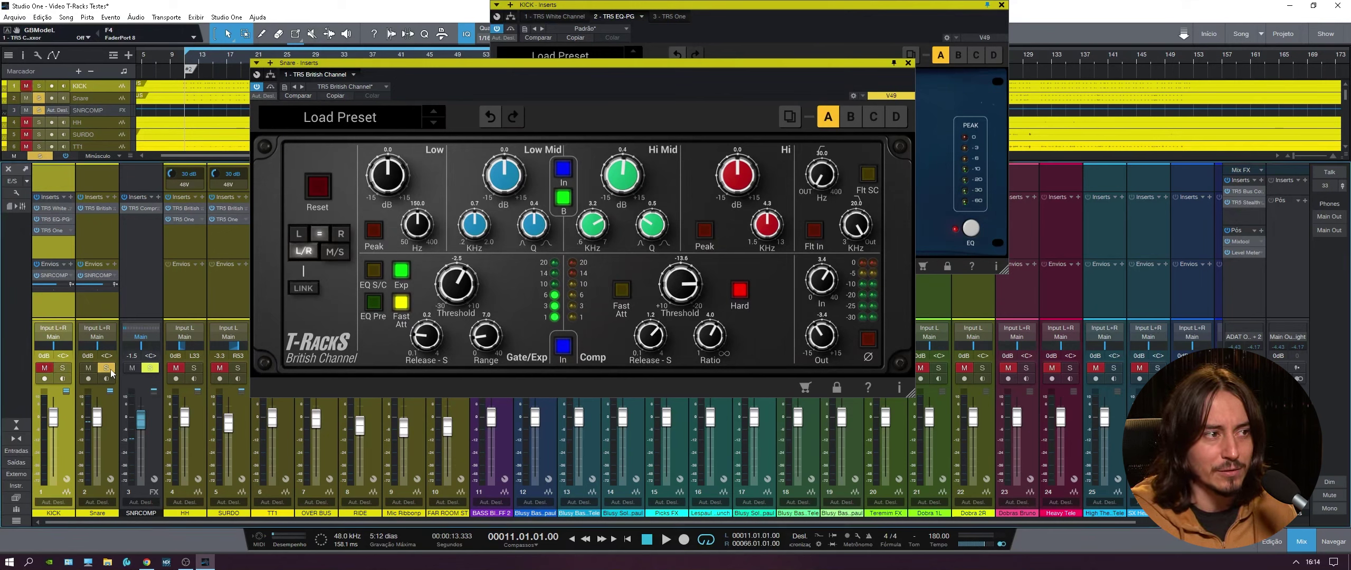
key(space)
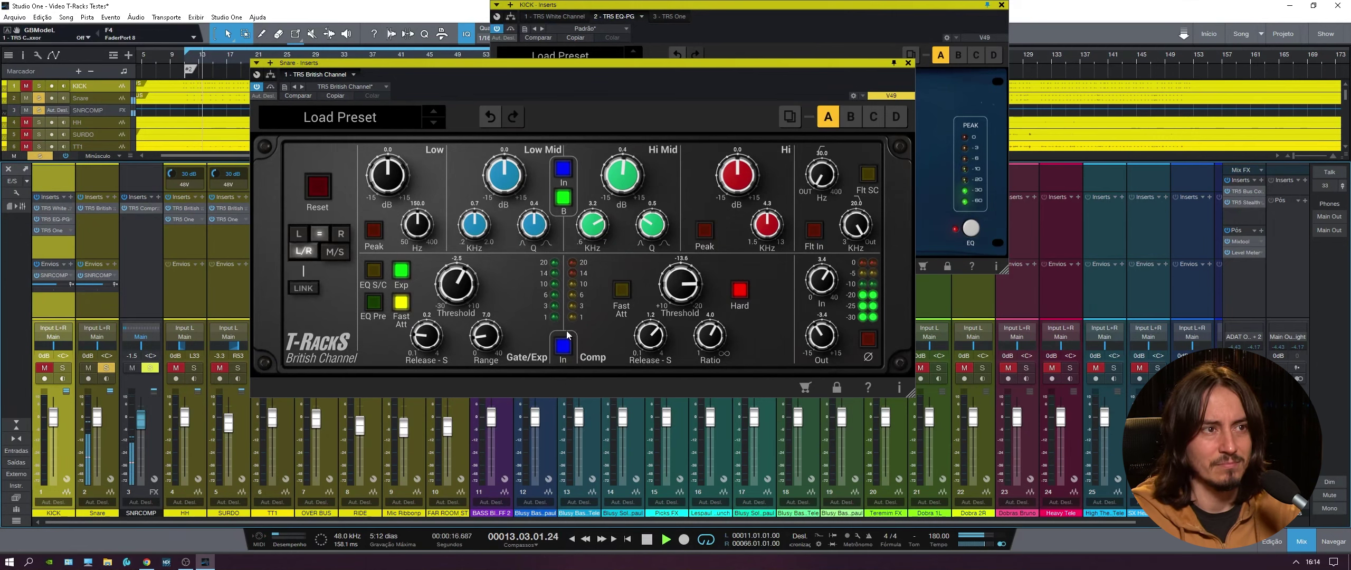
click(563, 349)
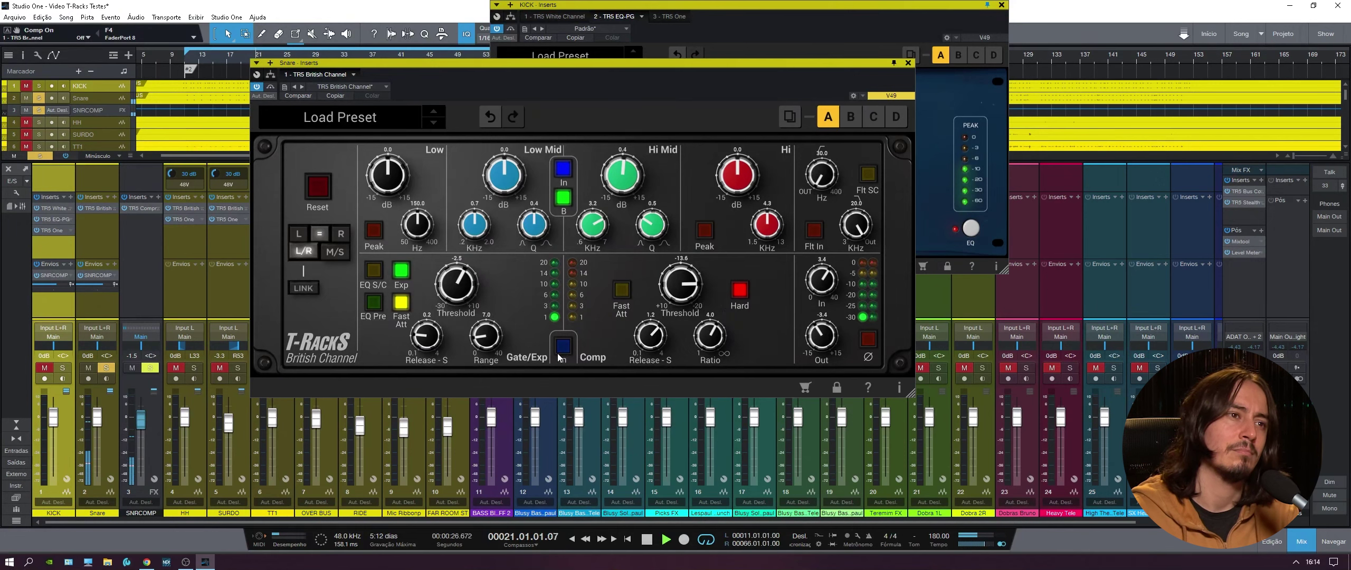
click(560, 348)
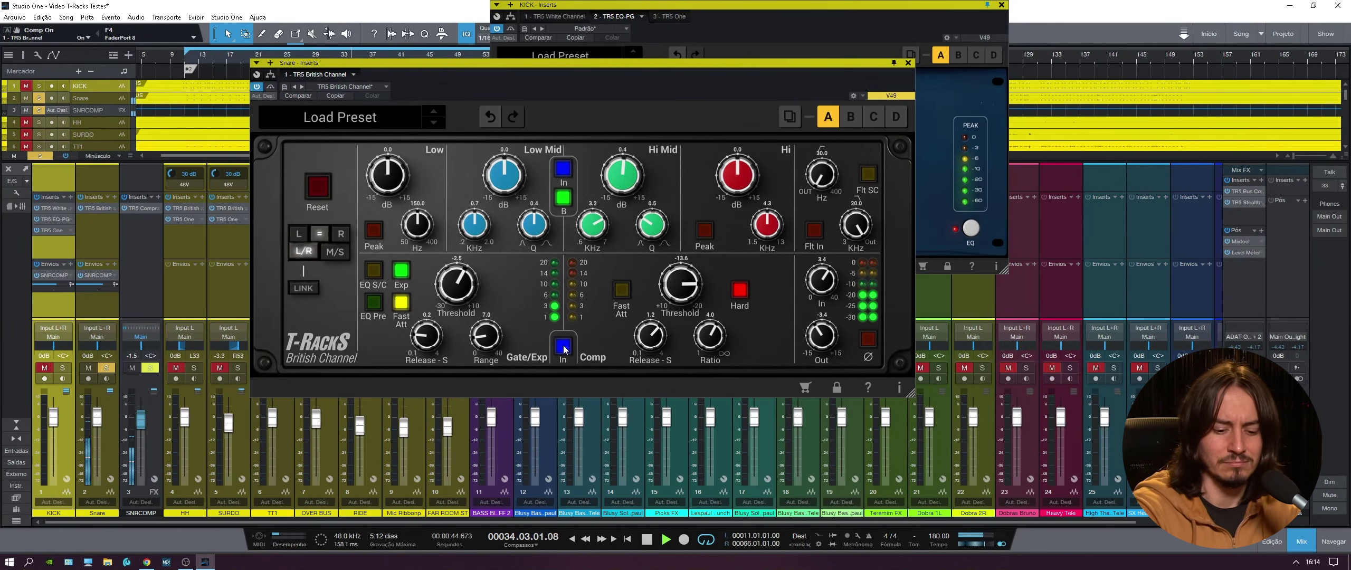
key(space)
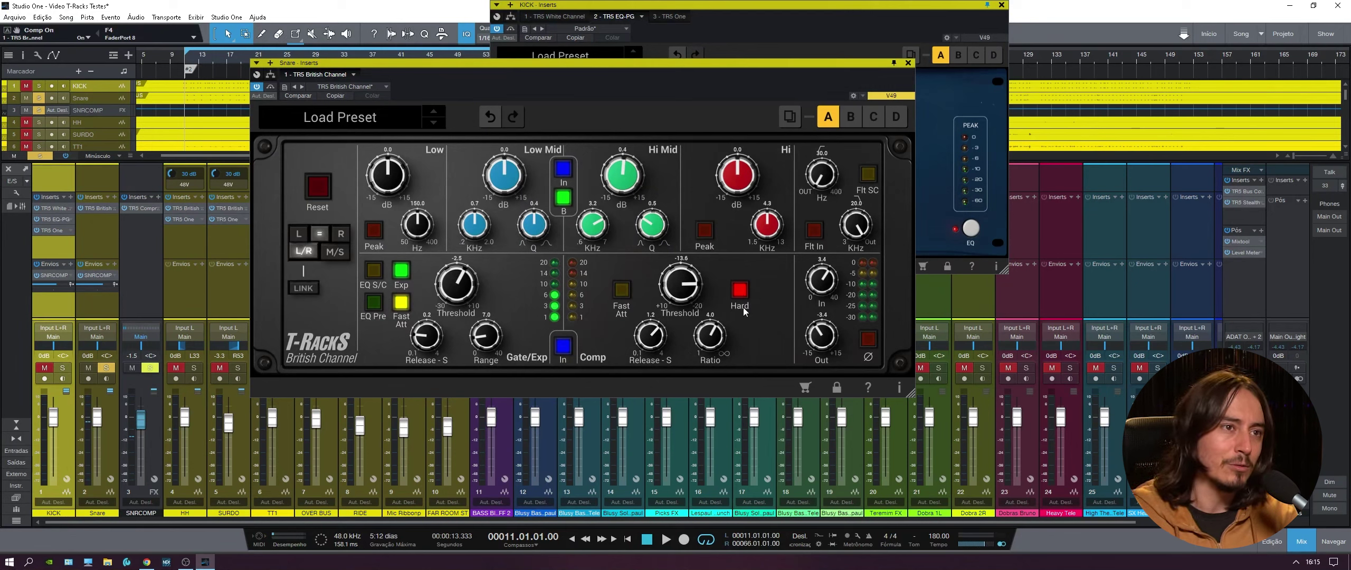
Step: Open the Comprexxor inserted on the SNRCOMP channel and reposition its window to inspect the settings
click(142, 209)
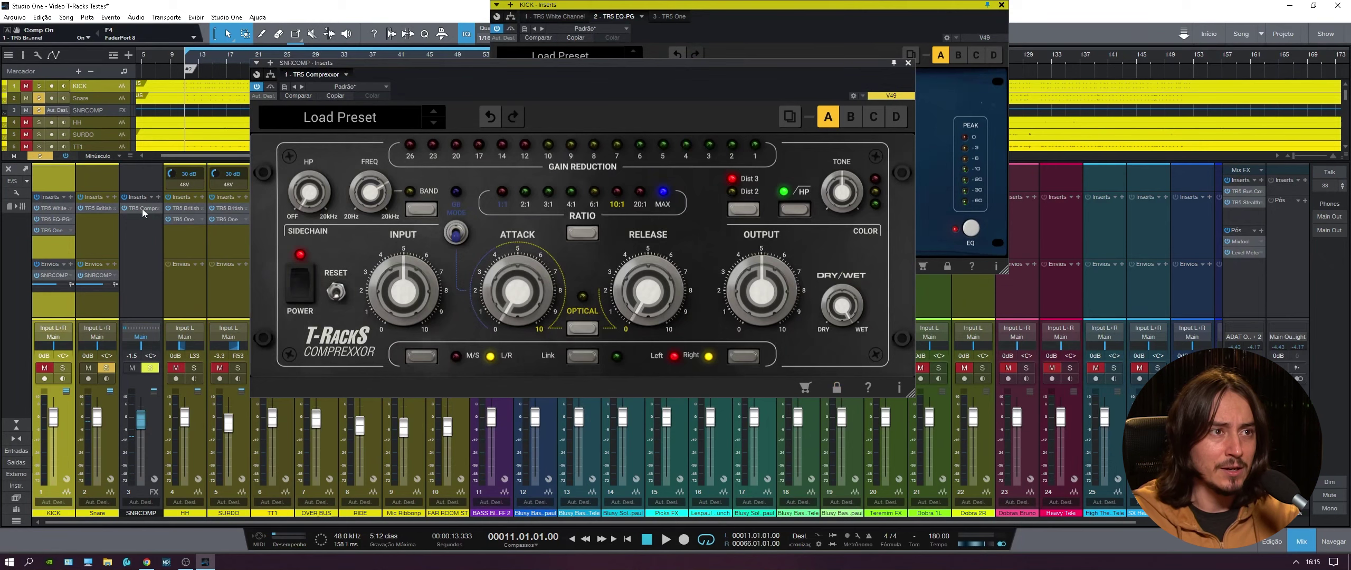
drag(758, 90, 800, 138)
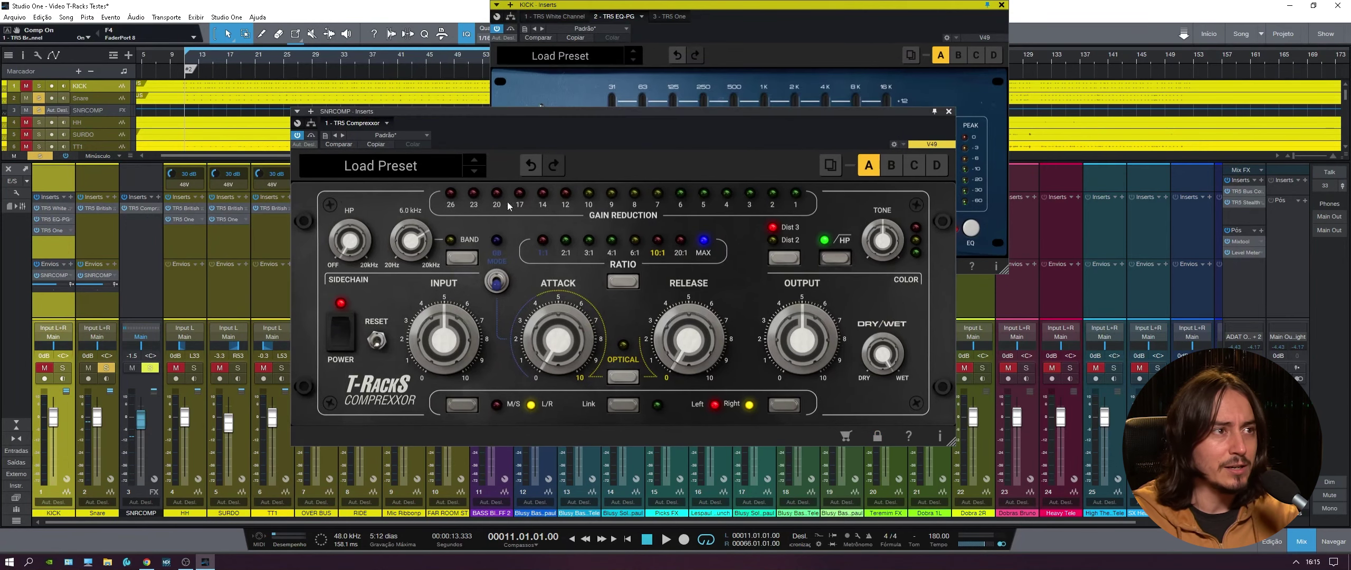
drag(703, 127, 690, 110)
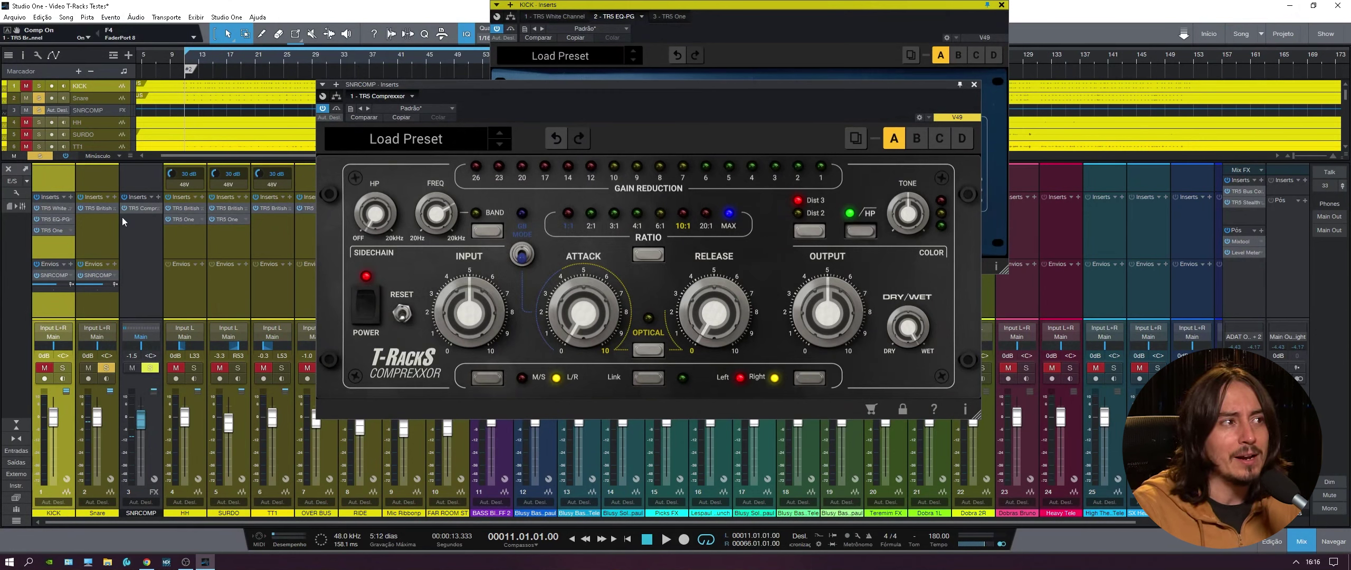
Step: Solo the KICK alongside the Snare and compare their playback with the SNRCOMP channel's Comprexxor switched off and on
click(64, 367)
click(136, 273)
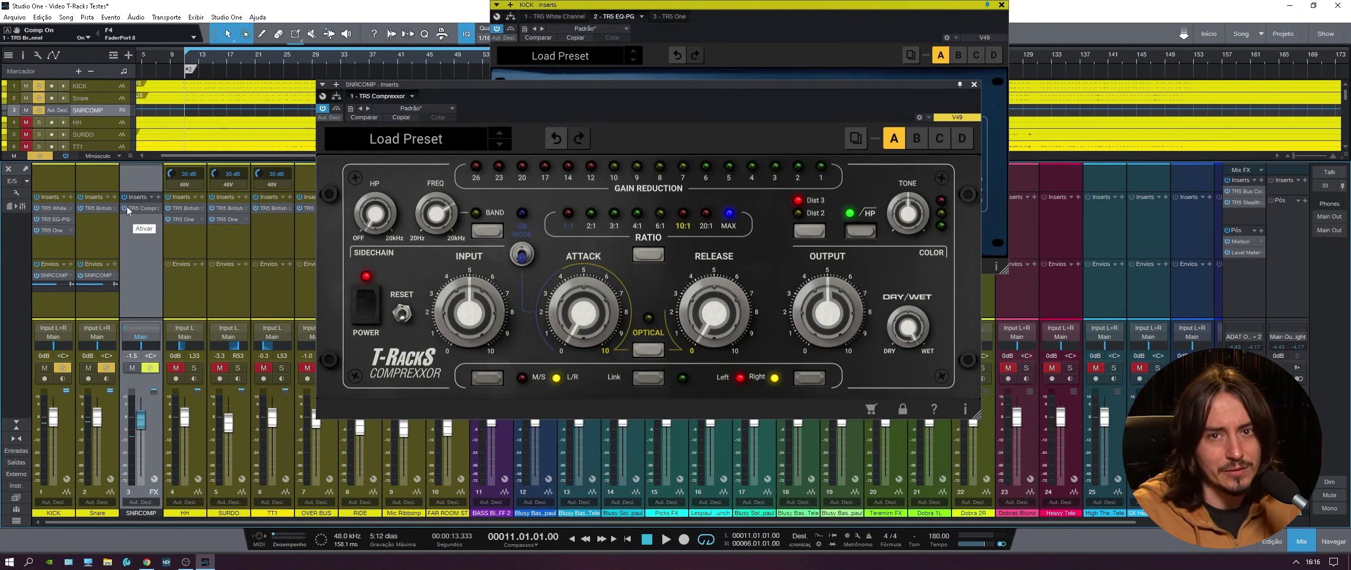
click(336, 108)
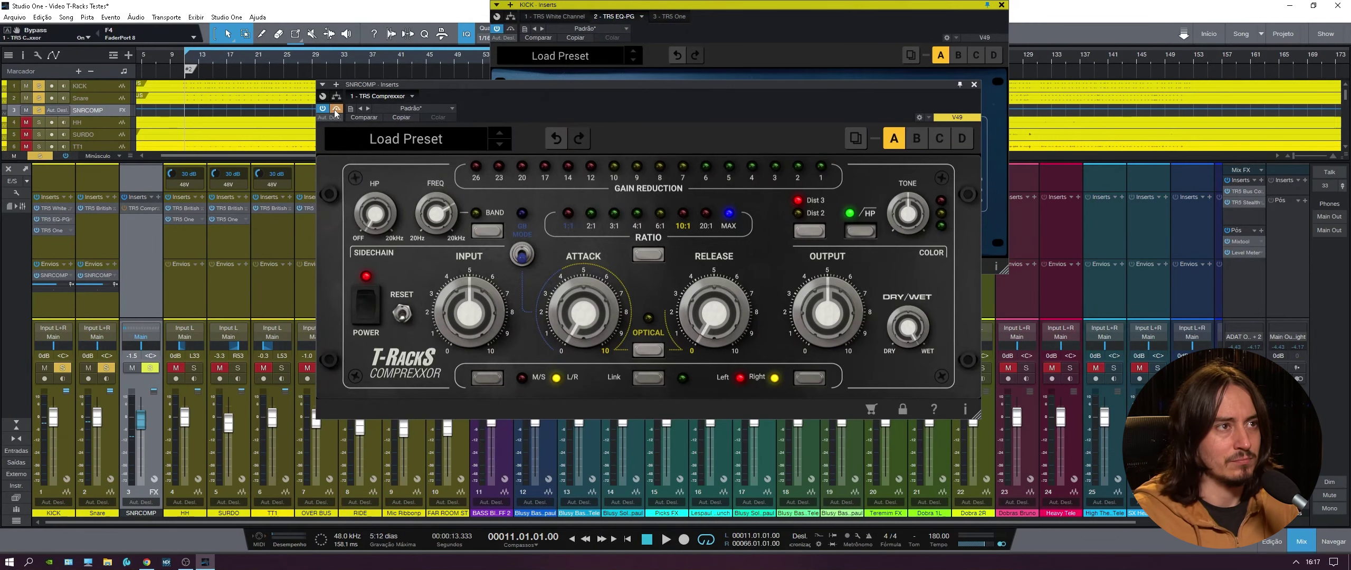
click(336, 109)
key(space)
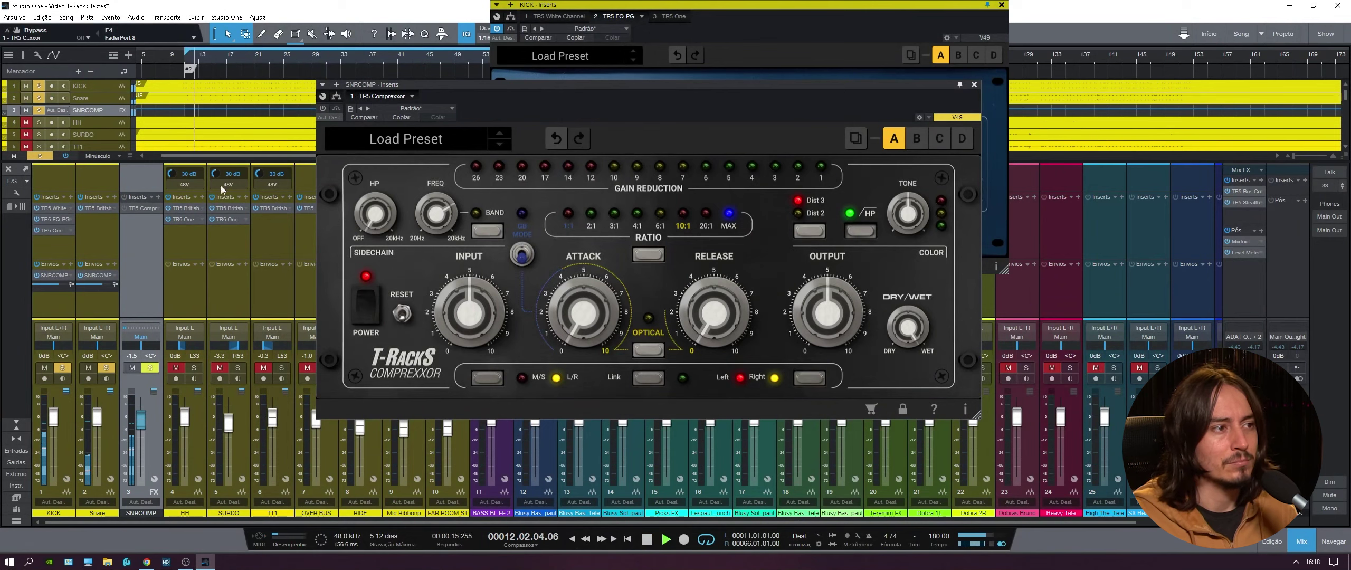
click(323, 110)
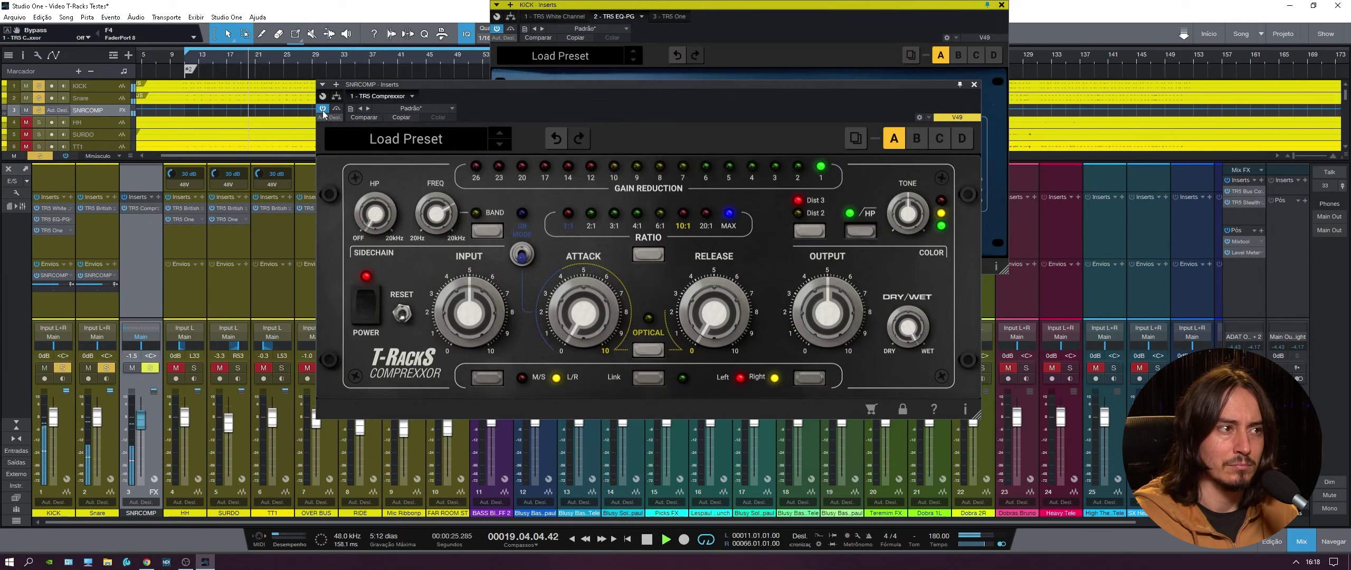
Step: Raise the Comprexxor's Output to about 6.5 and compare the kick and snare playback with the plug-in off and on
mouse_move(806, 312)
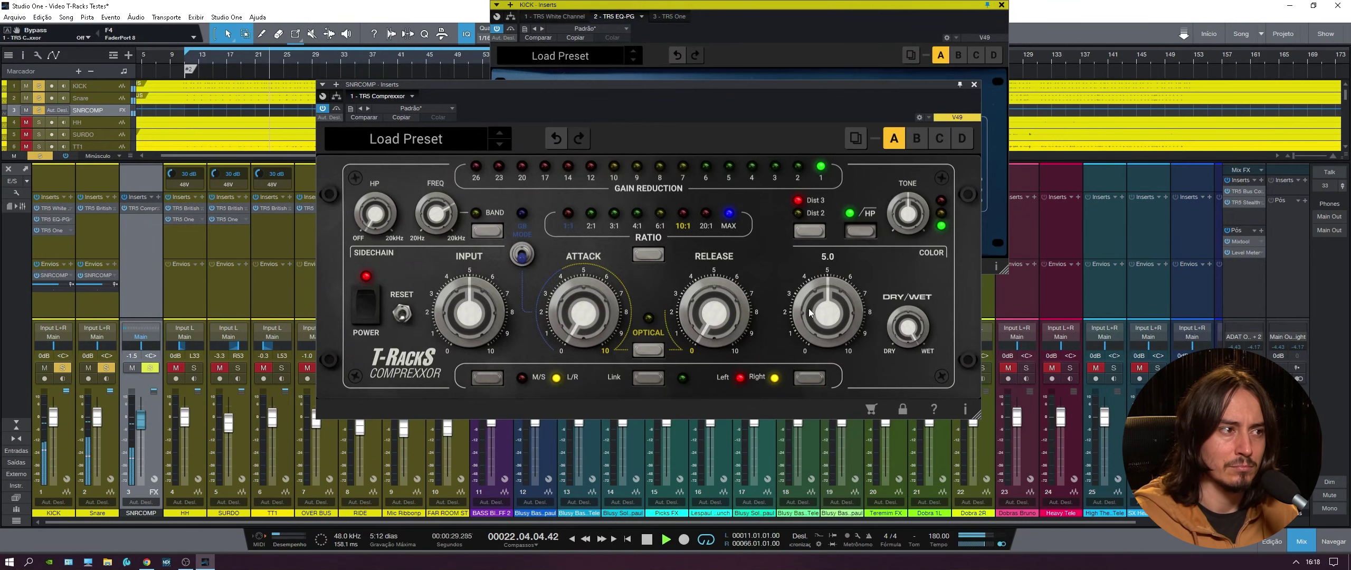
drag(810, 311, 811, 286)
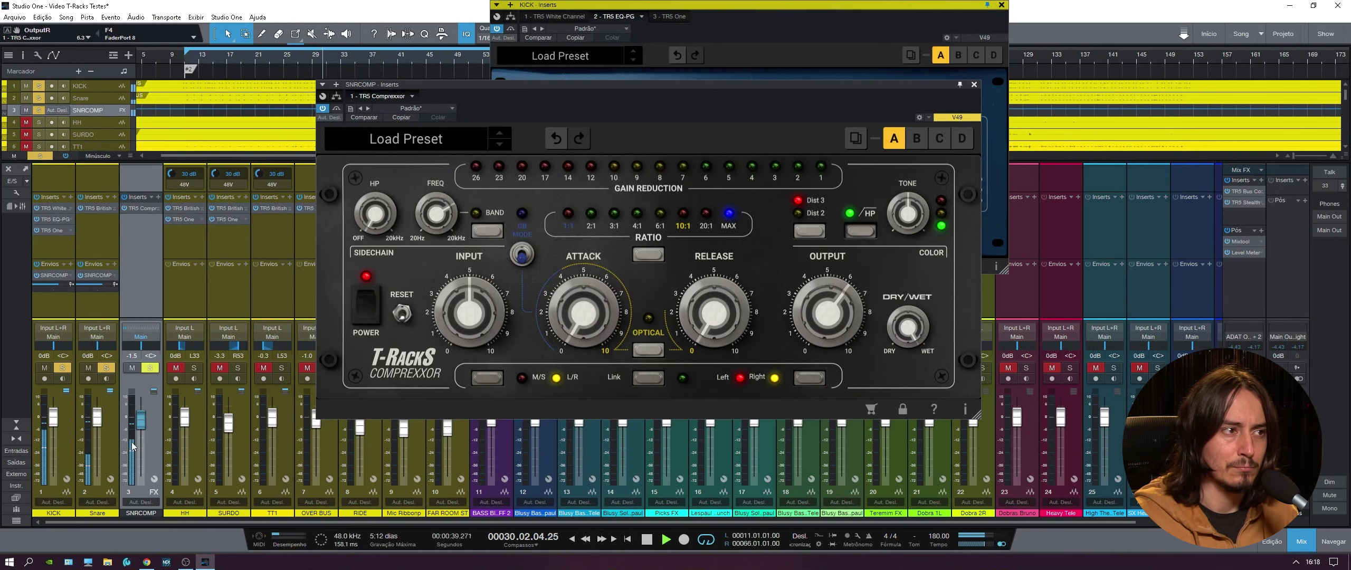
click(322, 110)
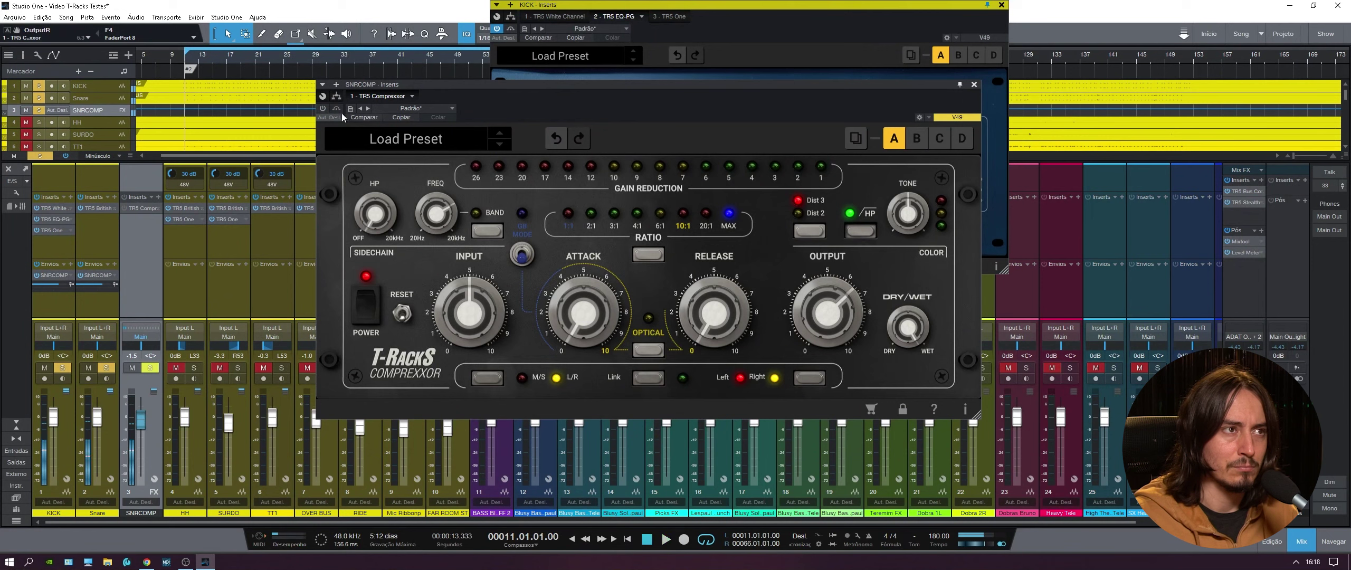
key(space)
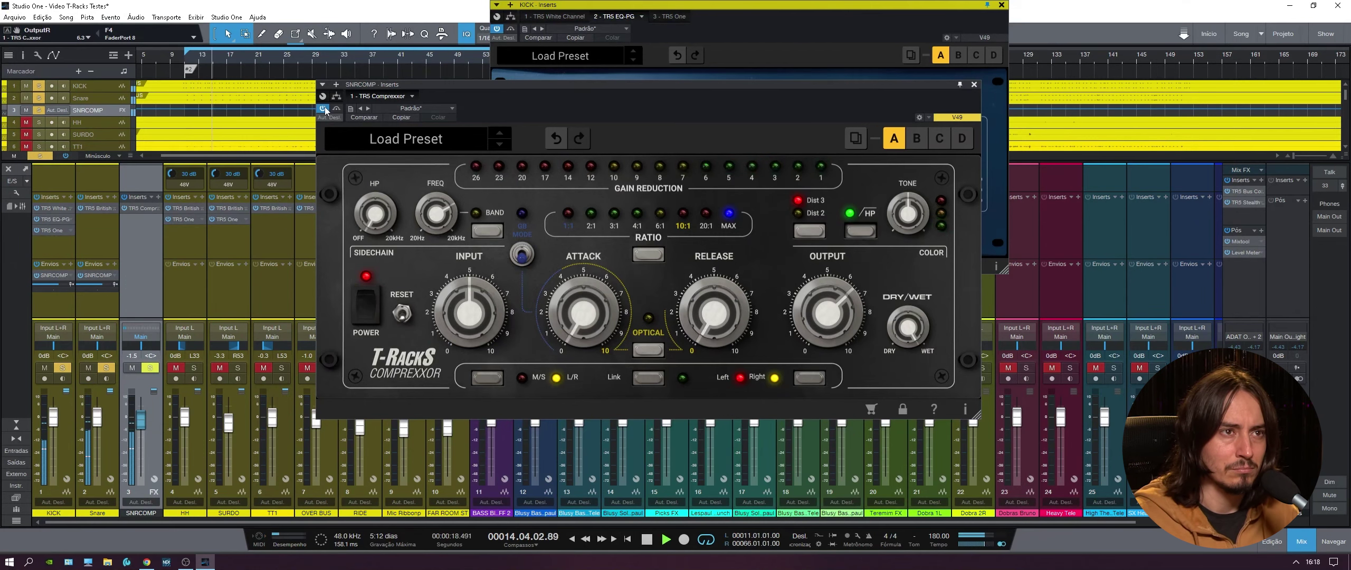
Step: Move the Comprexxor window aside, set its Release to 10.0 and restart playback
drag(655, 89, 758, 75)
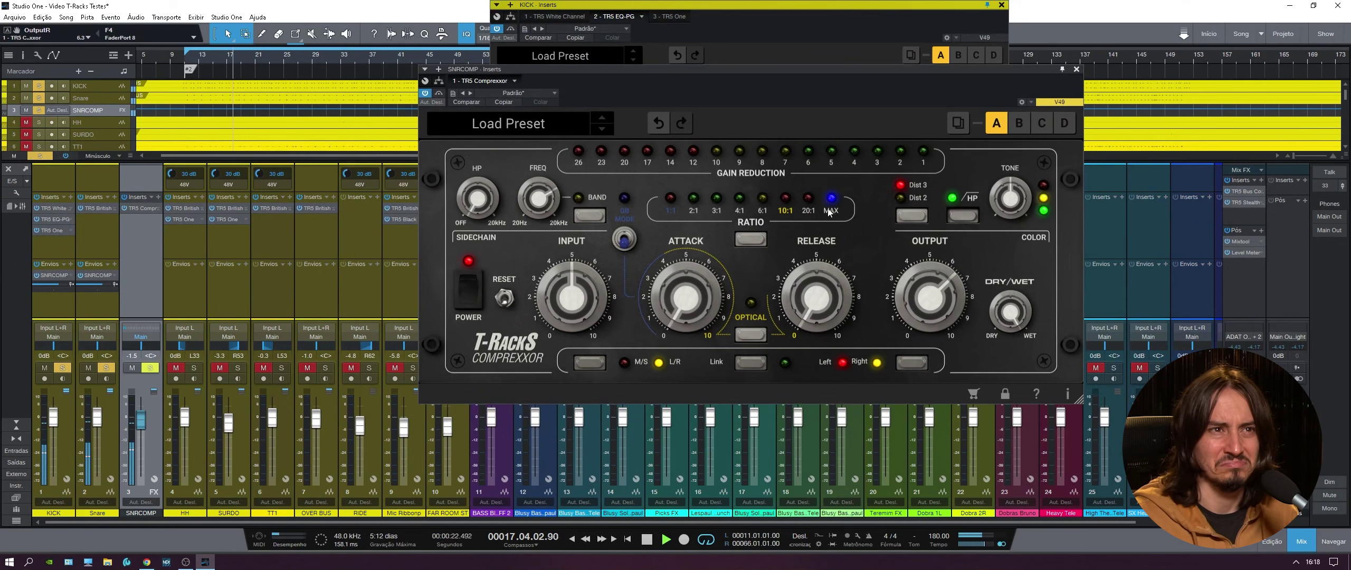
mouse_move(806, 312)
key(space)
drag(811, 317, 813, 259)
key(space)
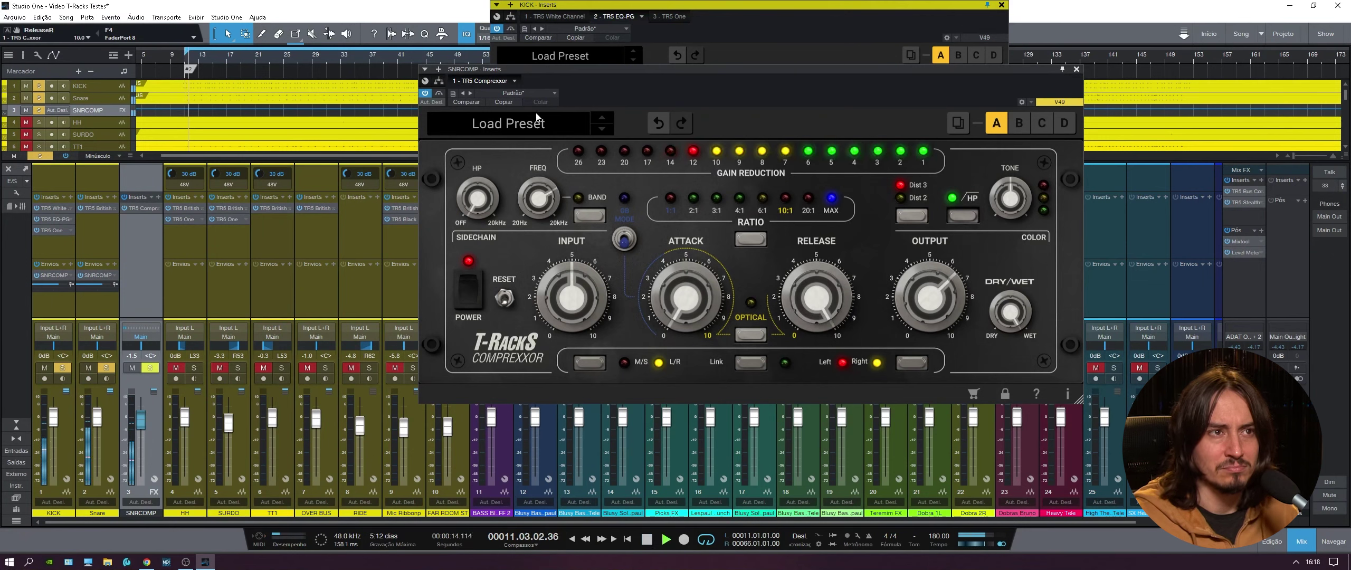
Step: Raise the Comprexxor's Output to about 6.9 and lower the KICK channel's send to SNRCOMP
mouse_move(842, 302)
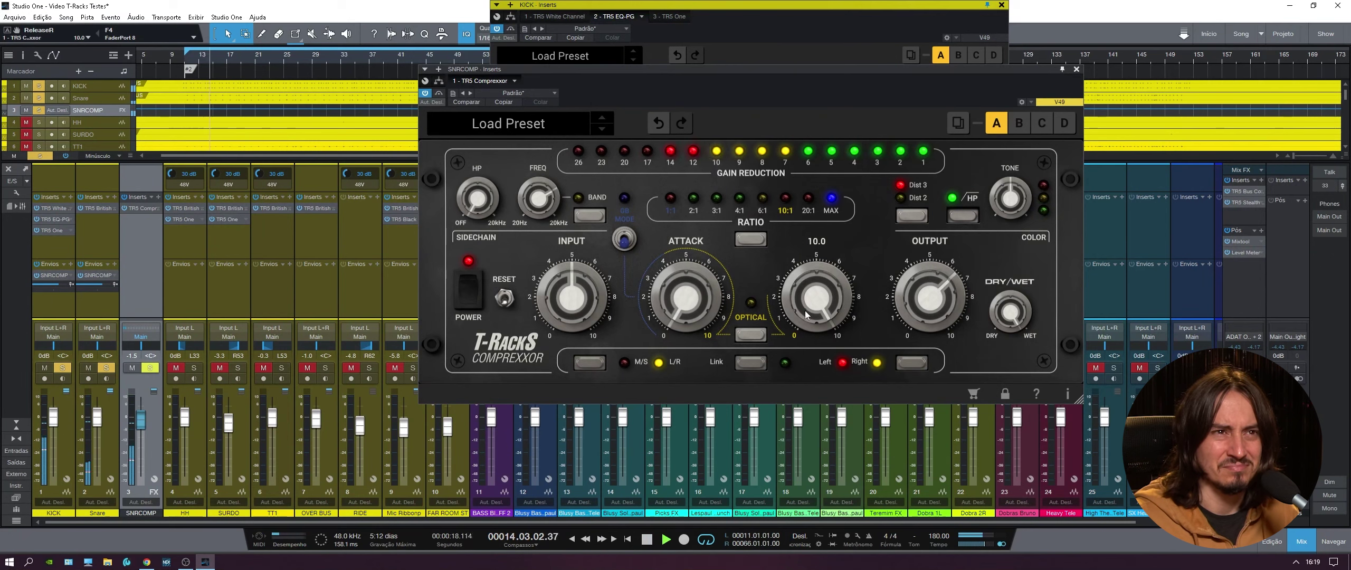
mouse_move(978, 308)
mouse_move(929, 295)
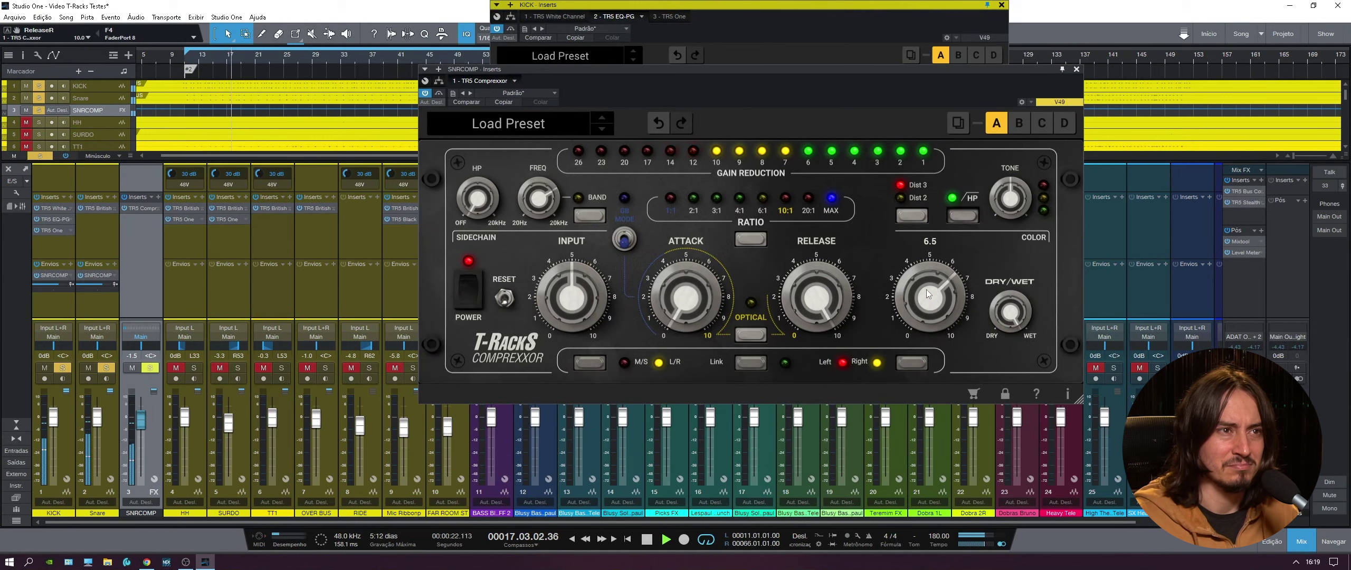
mouse_move(691, 305)
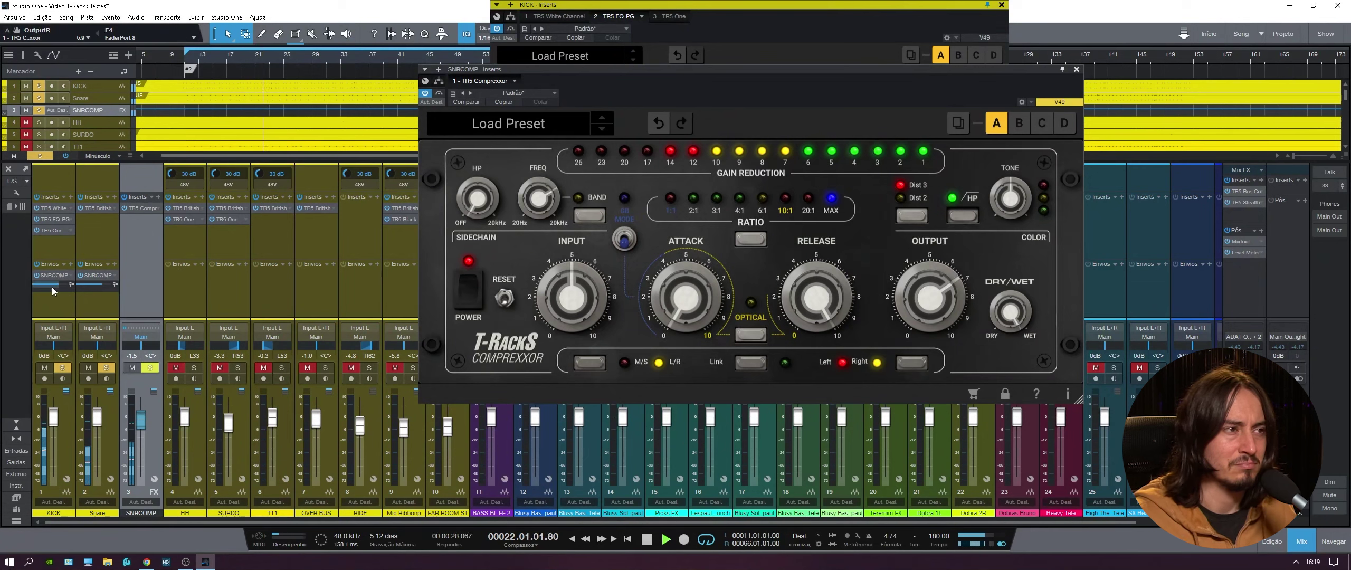
mouse_move(55, 288)
drag(55, 287, 44, 296)
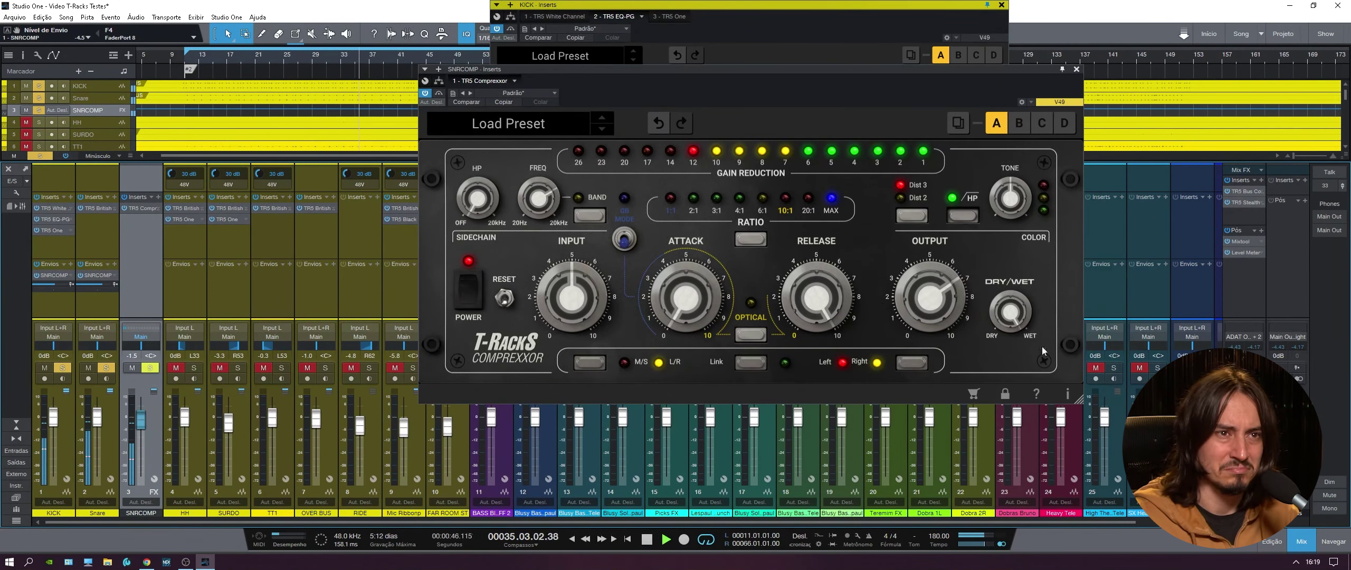
Step: Solo the remaining drum channels and compare the full kit's playback with the Comprexxor off and on, uncovering the mixer as needed
click(425, 93)
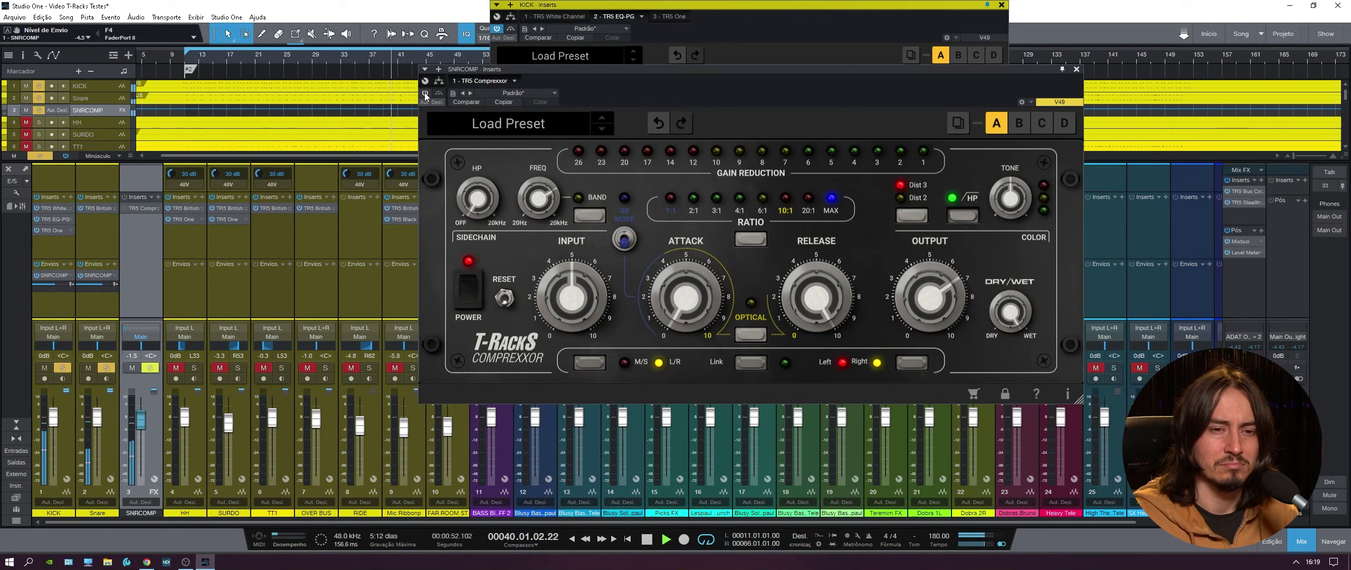
drag(194, 368, 413, 367)
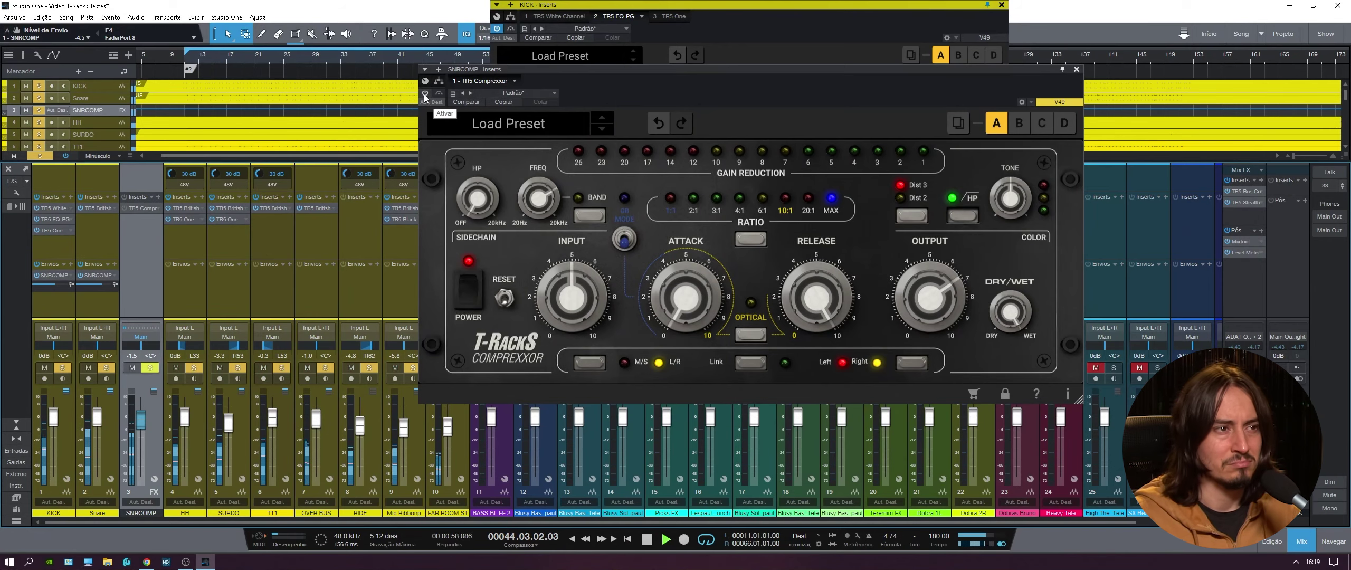
drag(713, 97, 757, 74)
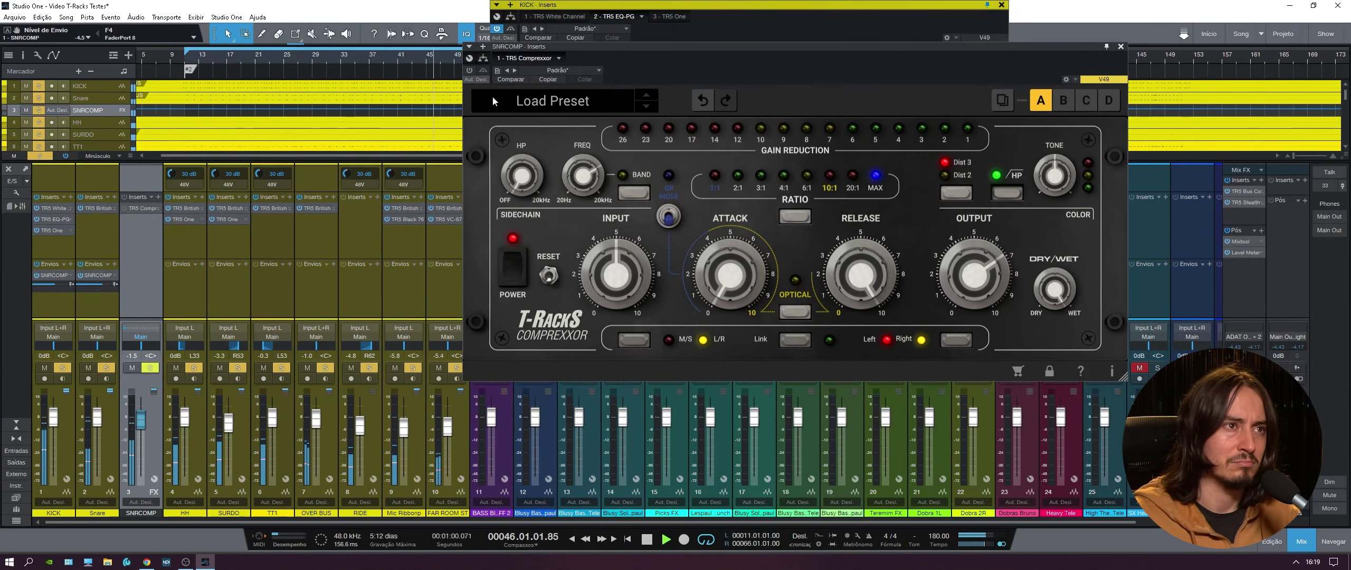
click(470, 71)
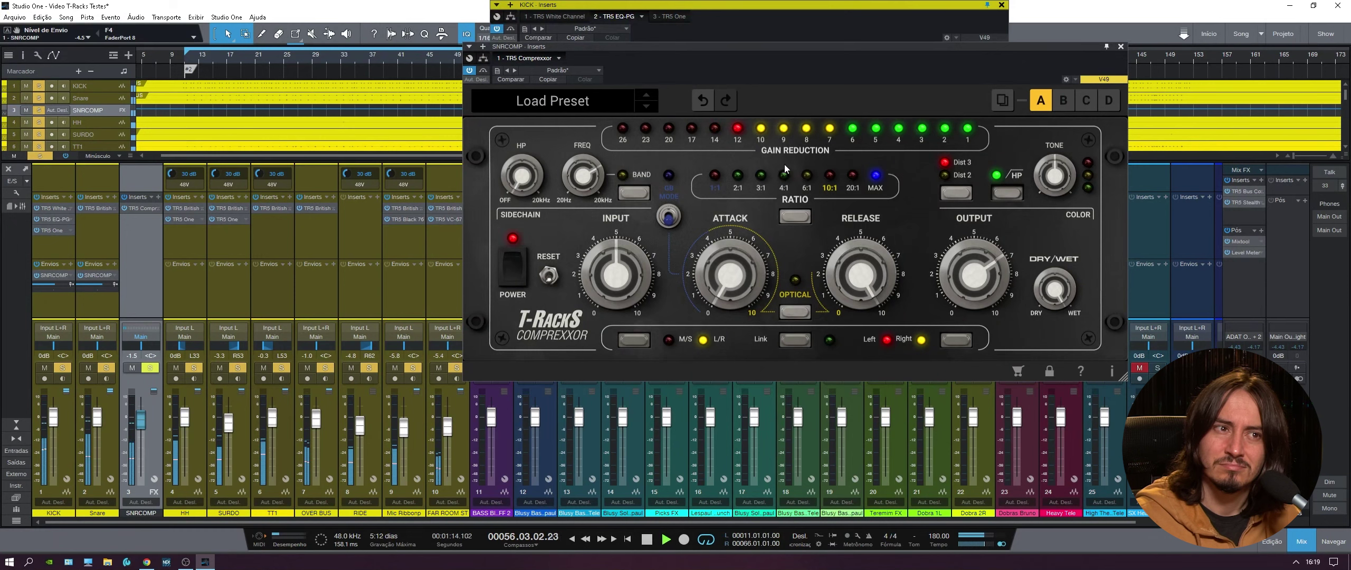
key(space)
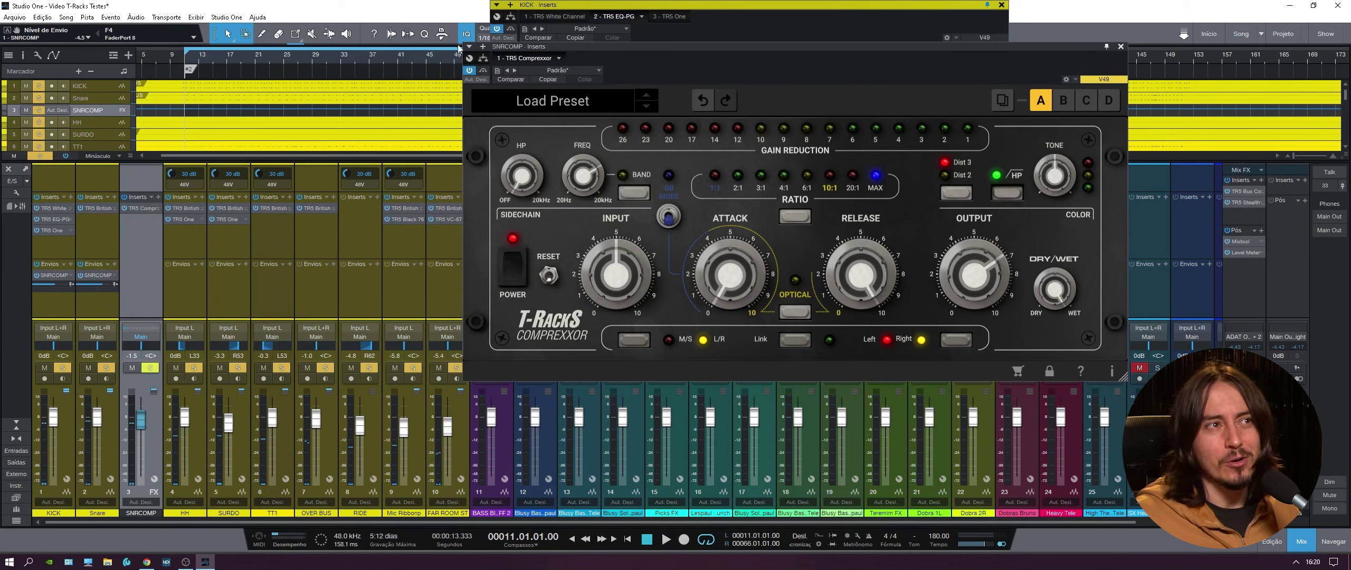
Step: Replay the full drum mix from the loop start, comparing the sound with the Comprexxor active and bypassed
mouse_move(956, 252)
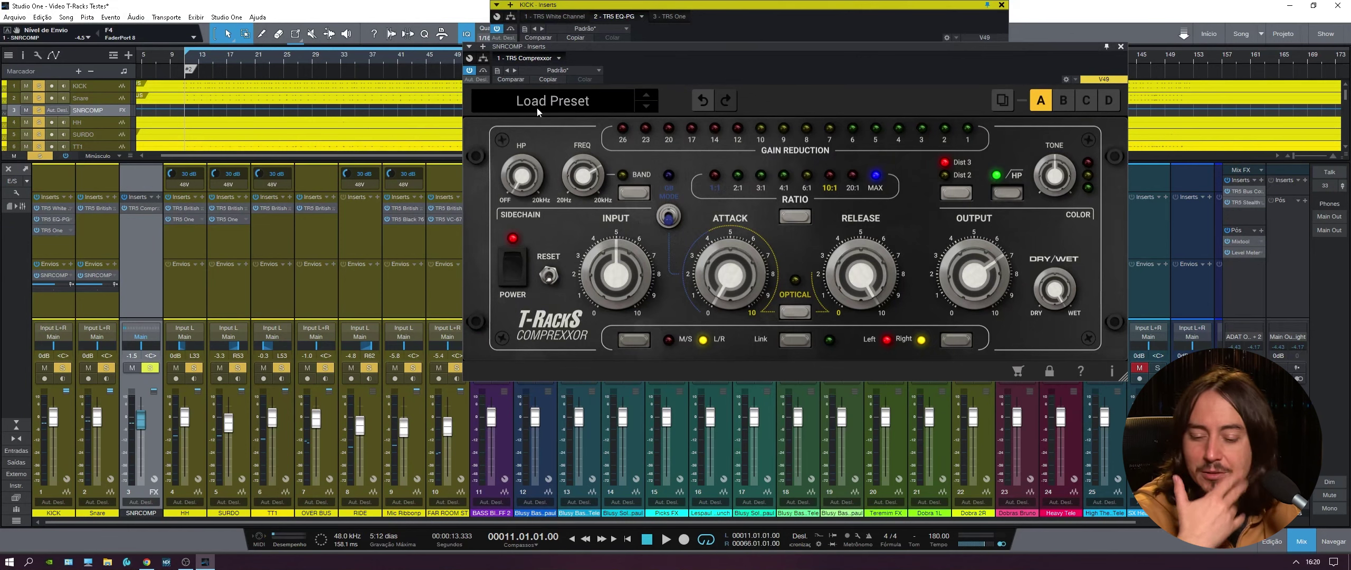
key(space)
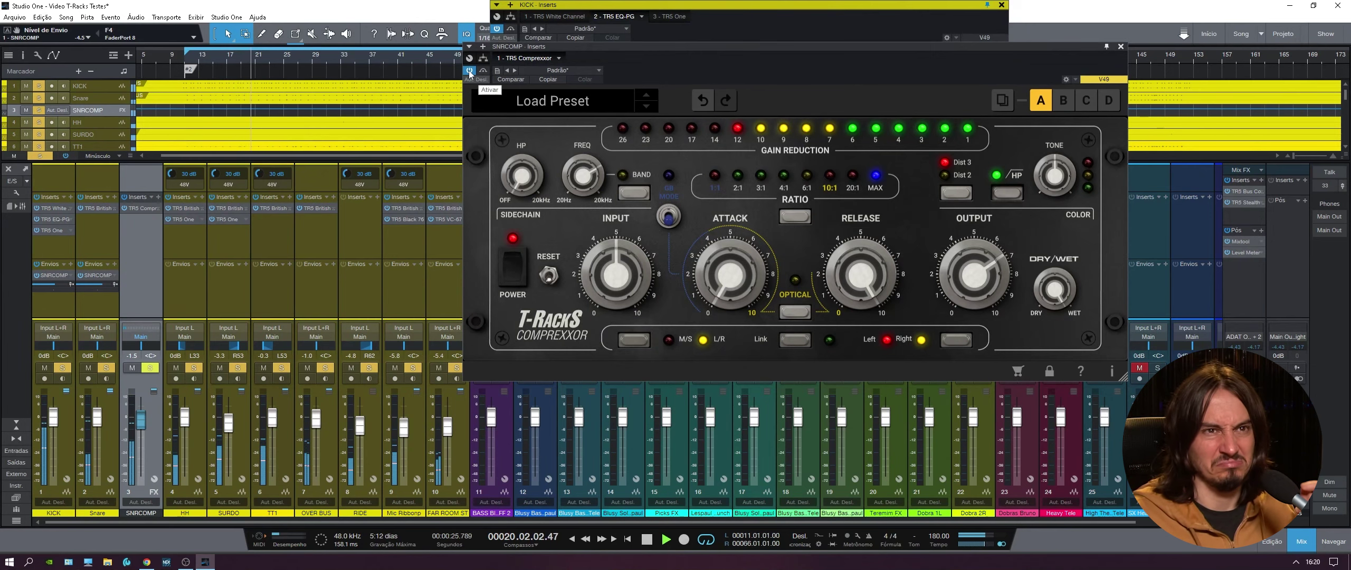
mouse_move(1046, 304)
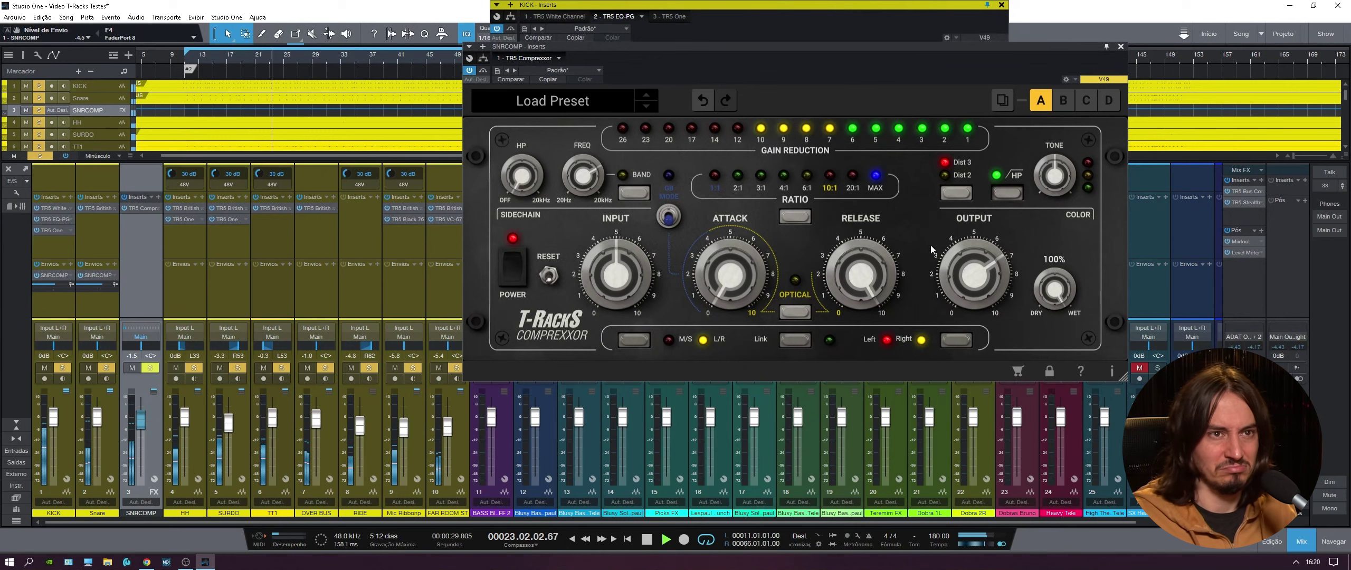
key(space)
click(470, 71)
key(space)
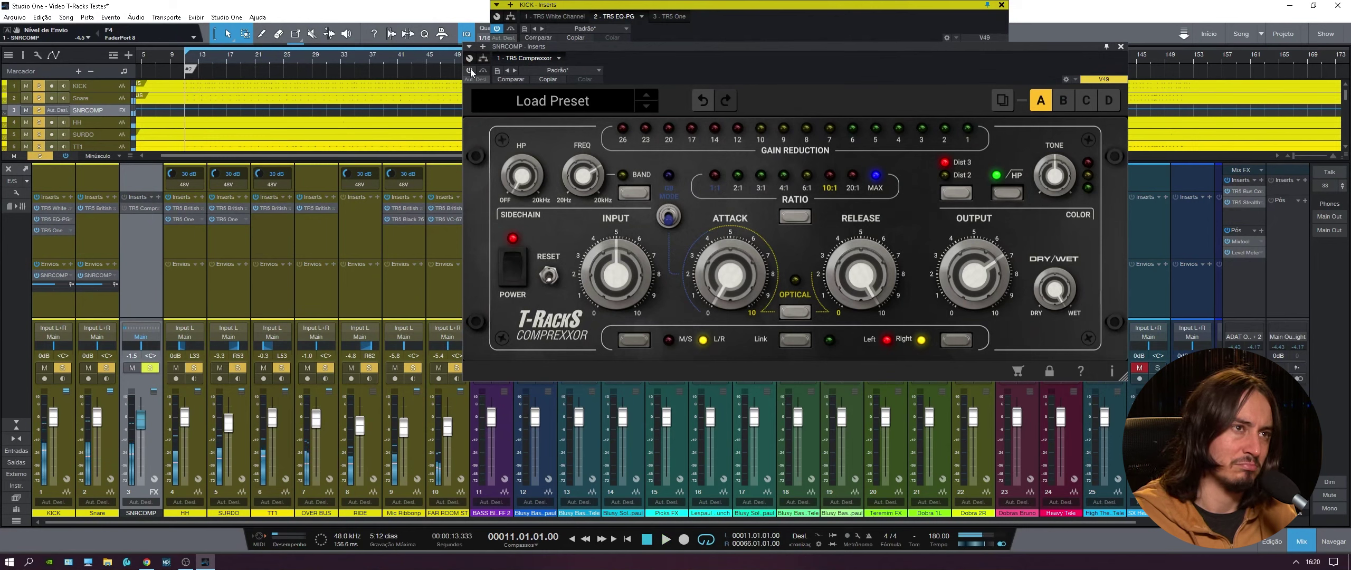
key(space)
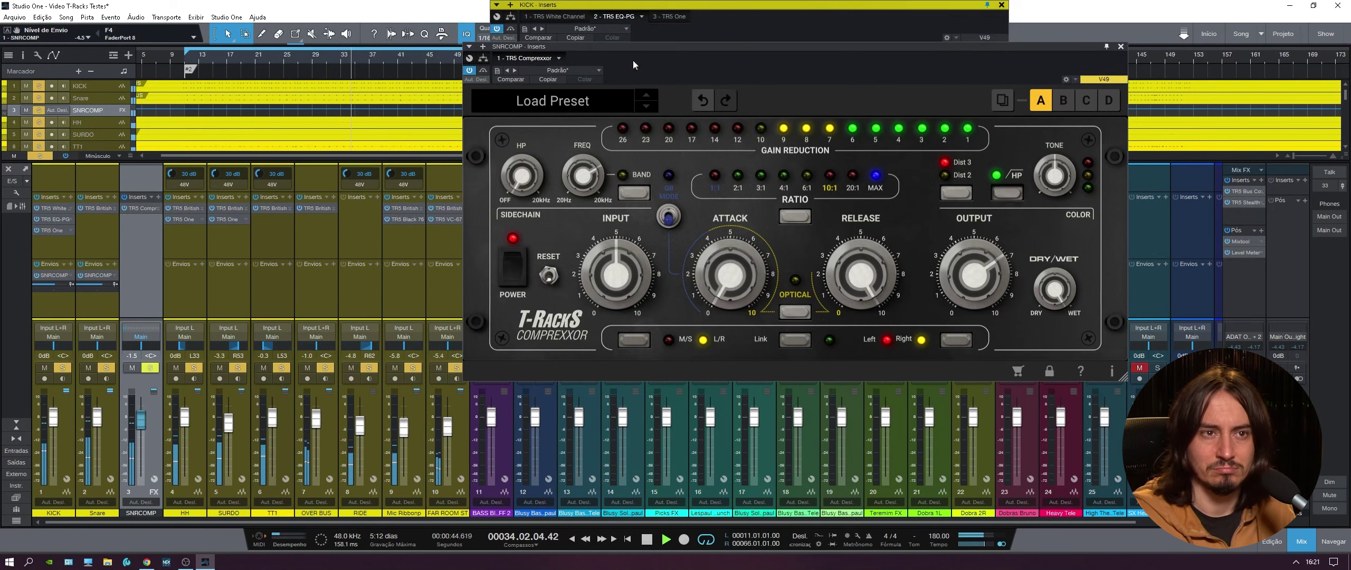
Step: Stop playback and try turning the Comprexxor's Tone knob down
mouse_move(1048, 172)
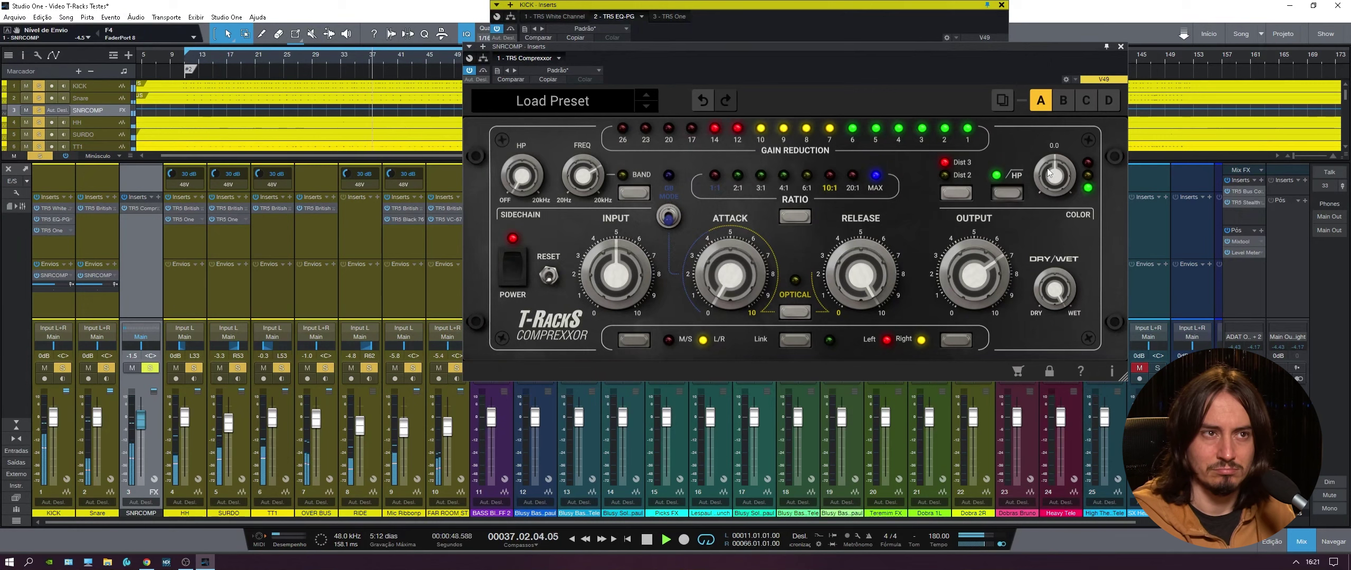
key(space)
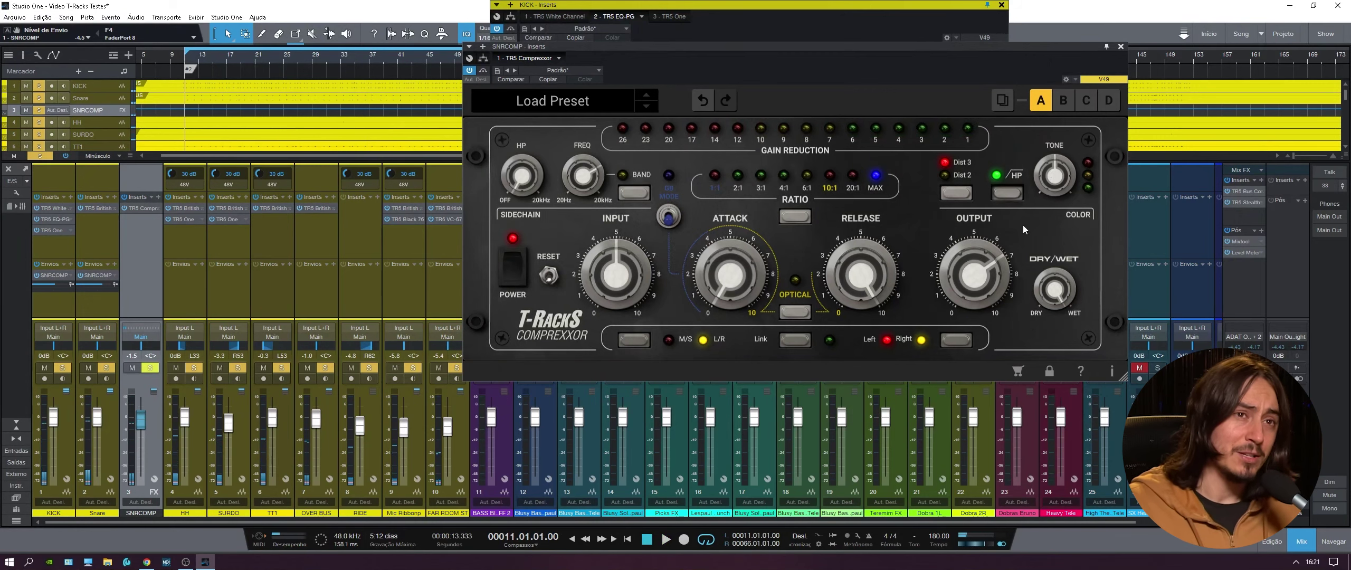
drag(1052, 168, 1046, 206)
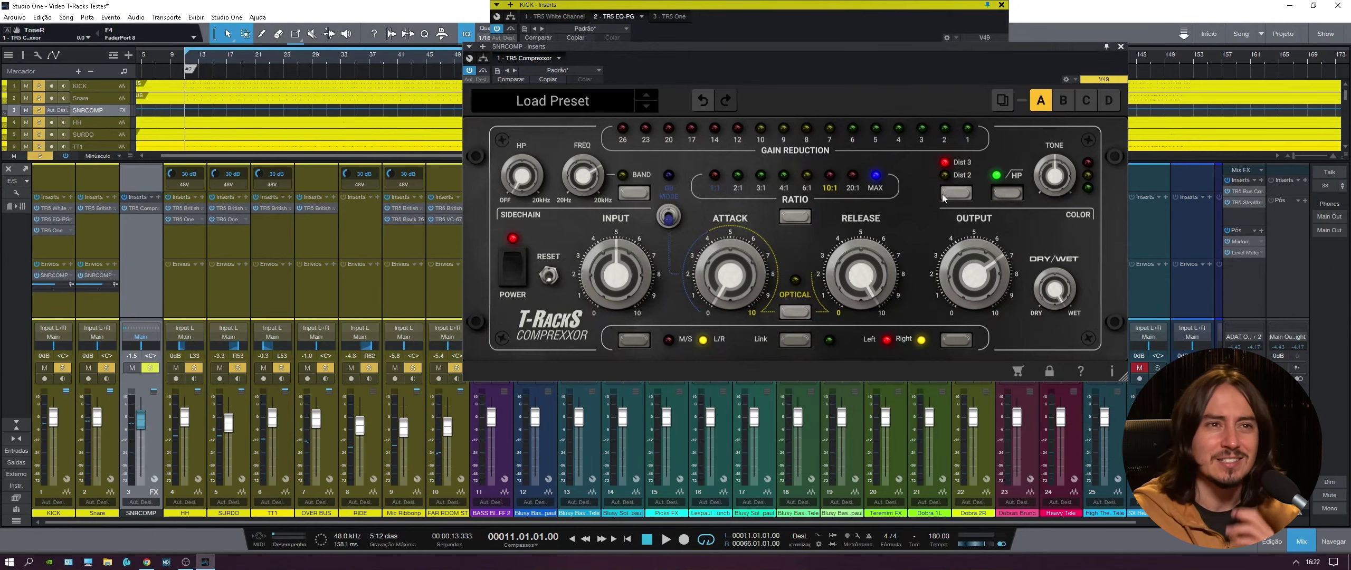
drag(1054, 177, 1049, 234)
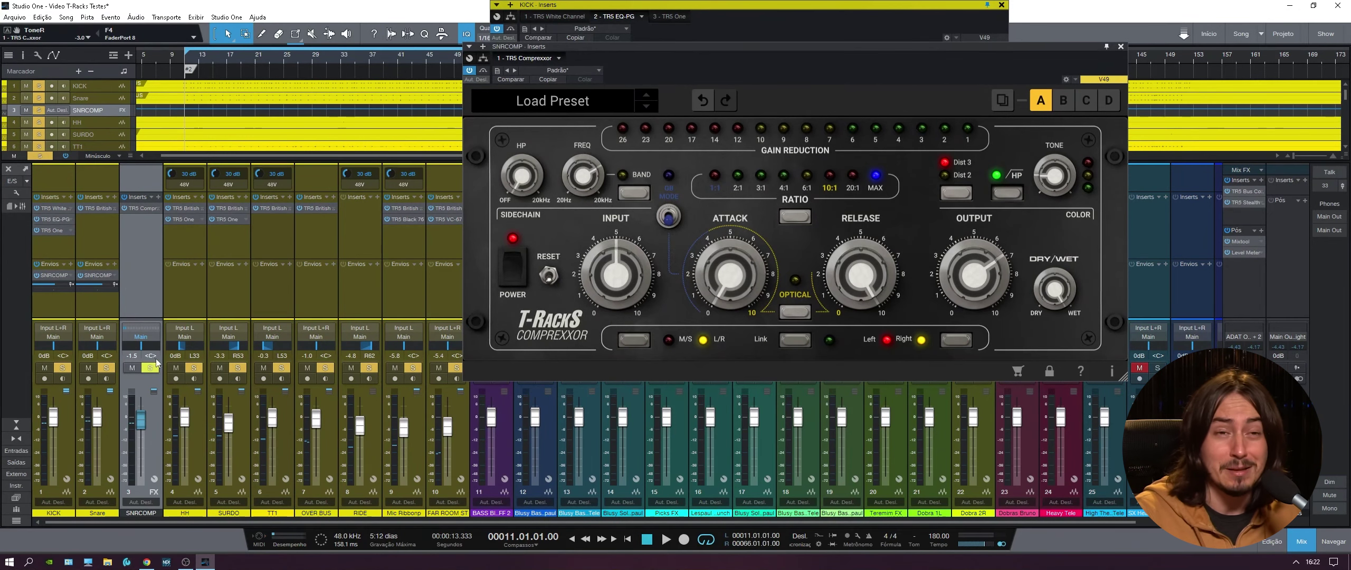
Step: Play the mix and unsolo the other drum channels, leaving only KICK, Snare and SNRCOMP audible
key(space)
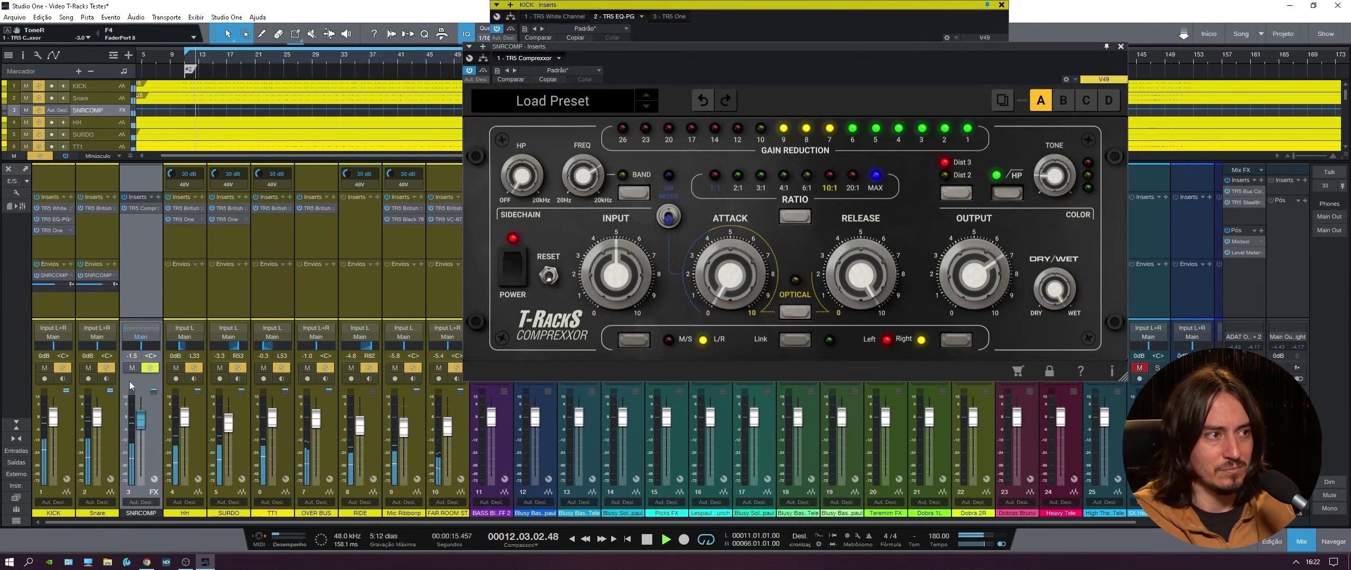
ctrl+click(150, 367)
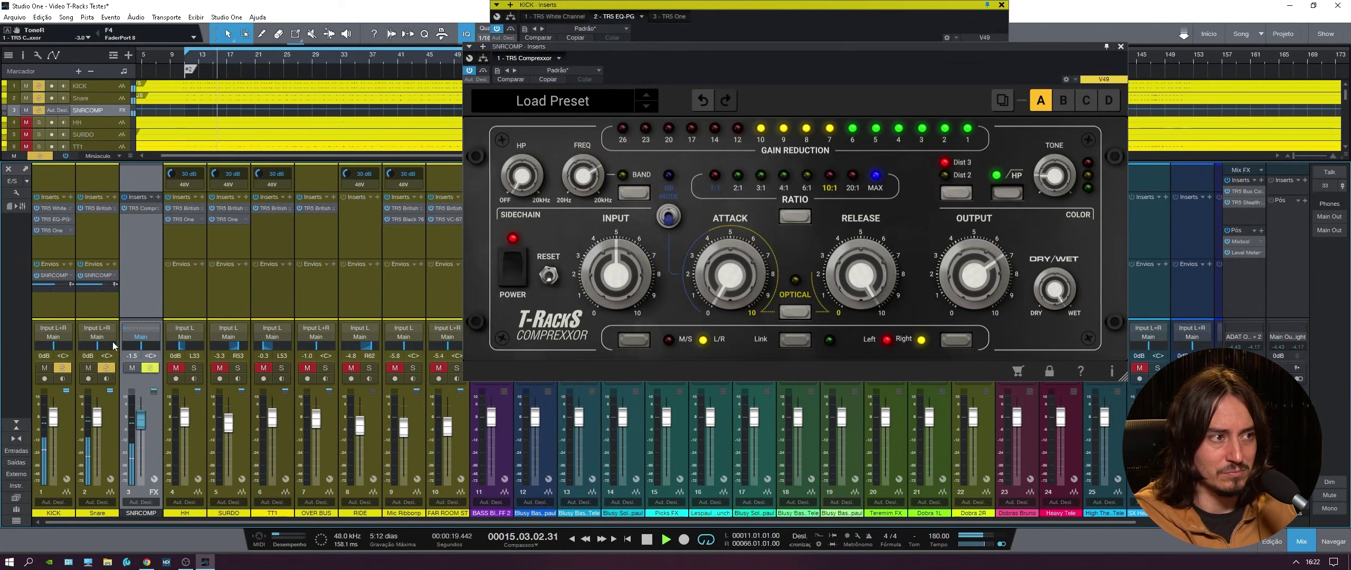
mouse_move(1050, 187)
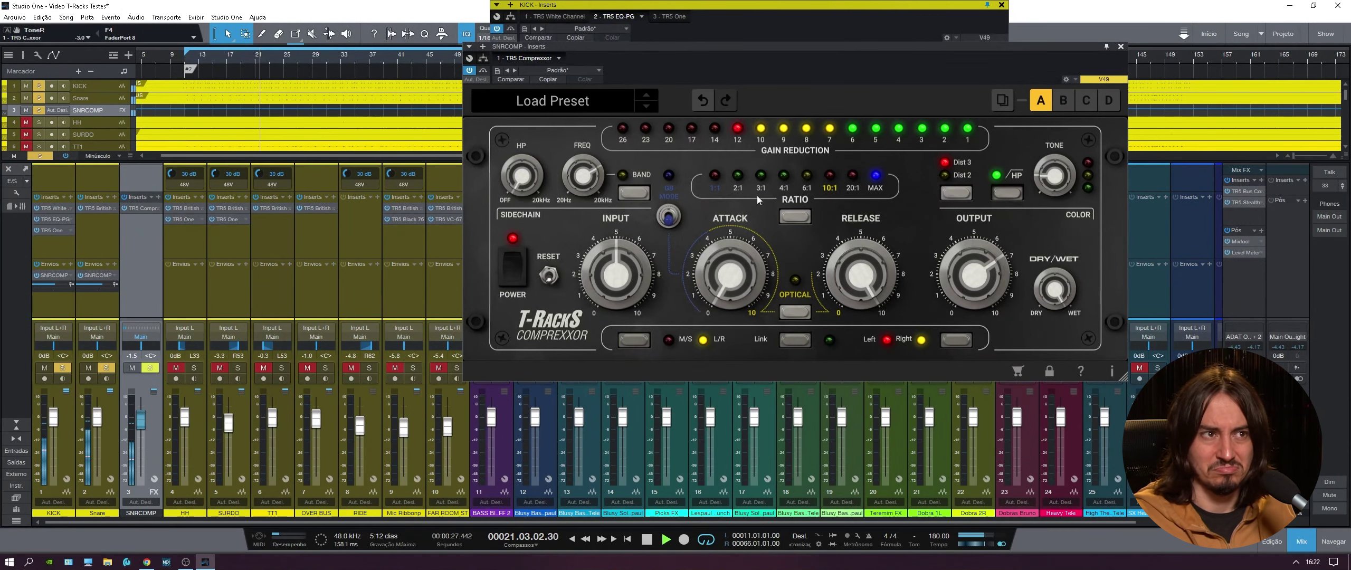
Step: Try driving the Comprexxor's Input much harder while lowering its Output to compensate
mouse_move(639, 272)
drag(639, 272, 627, 194)
mouse_move(965, 261)
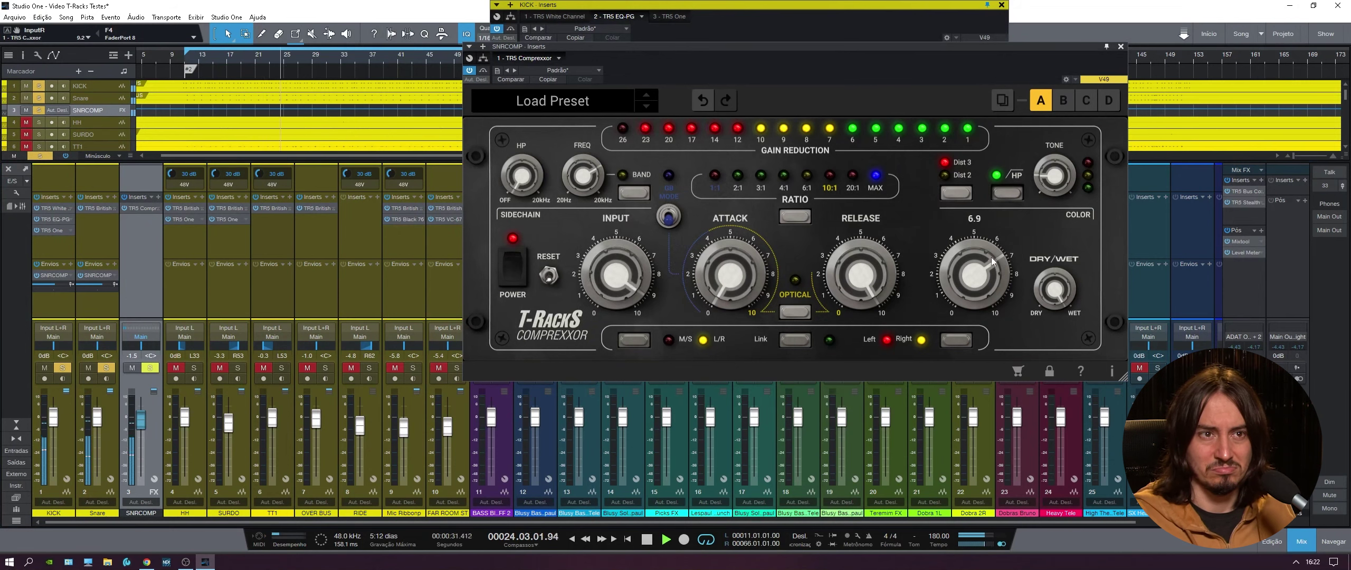
drag(960, 257, 956, 317)
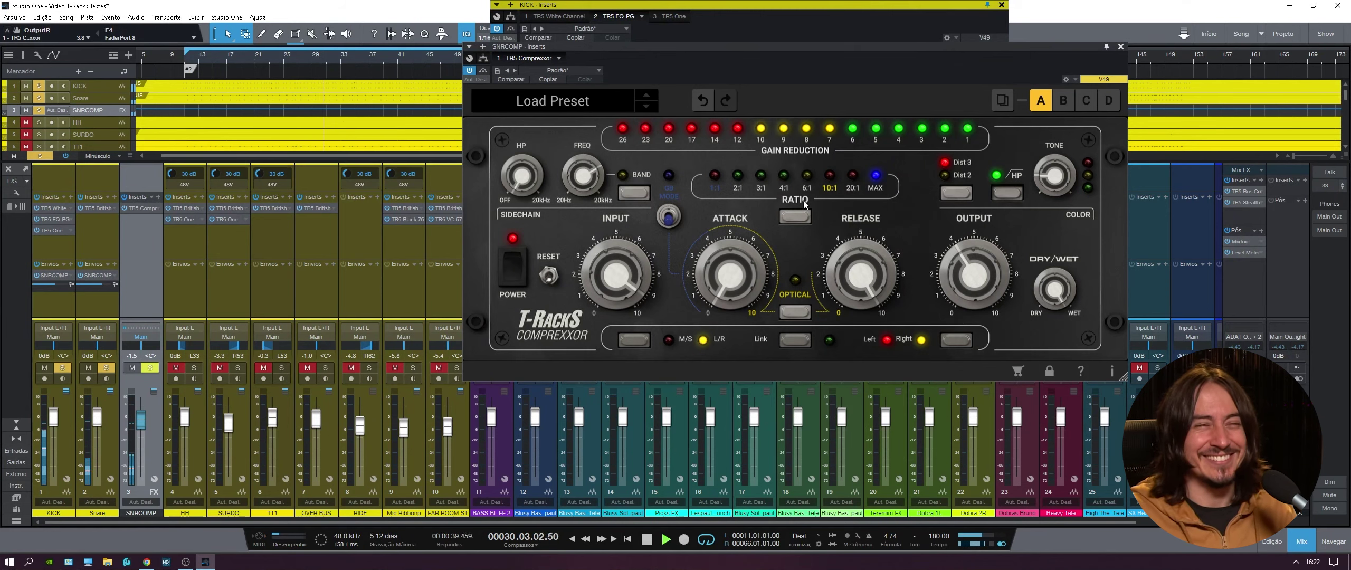
Step: Return the Comprexxor's Input to 5, bring its Output back up and raise Tone to 5.0
drag(615, 274, 621, 354)
drag(964, 274, 973, 202)
drag(1056, 176, 1113, 18)
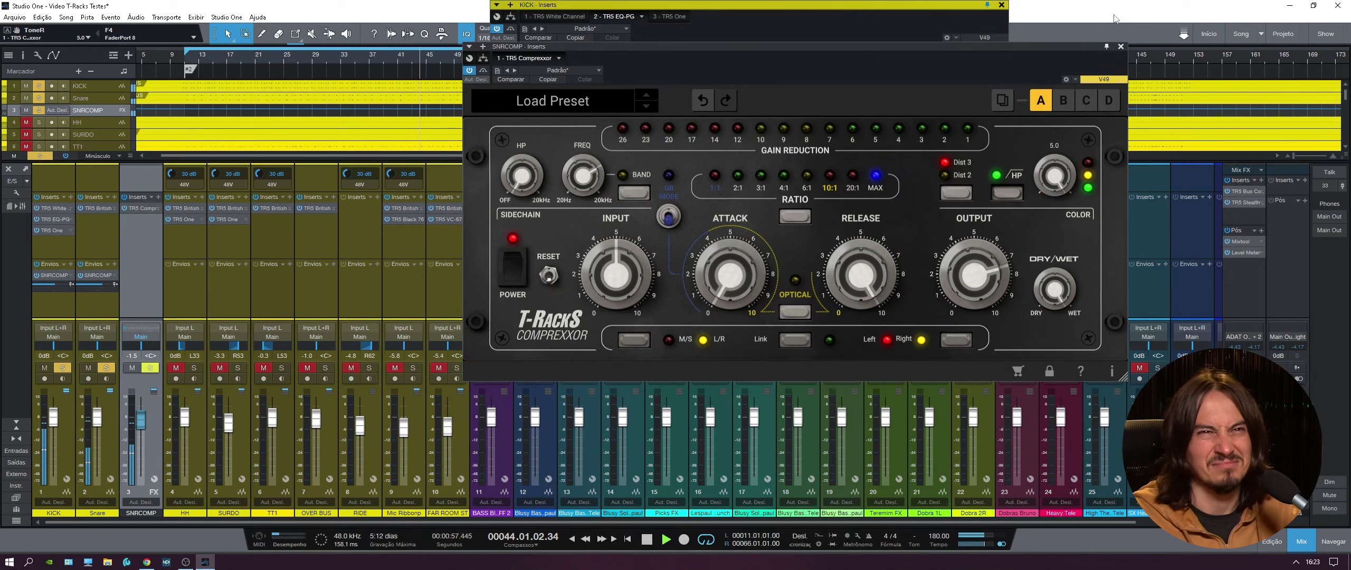
mouse_move(1114, 19)
mouse_down()
mouse_move(1122, 45)
mouse_move(1134, 10)
mouse_up()
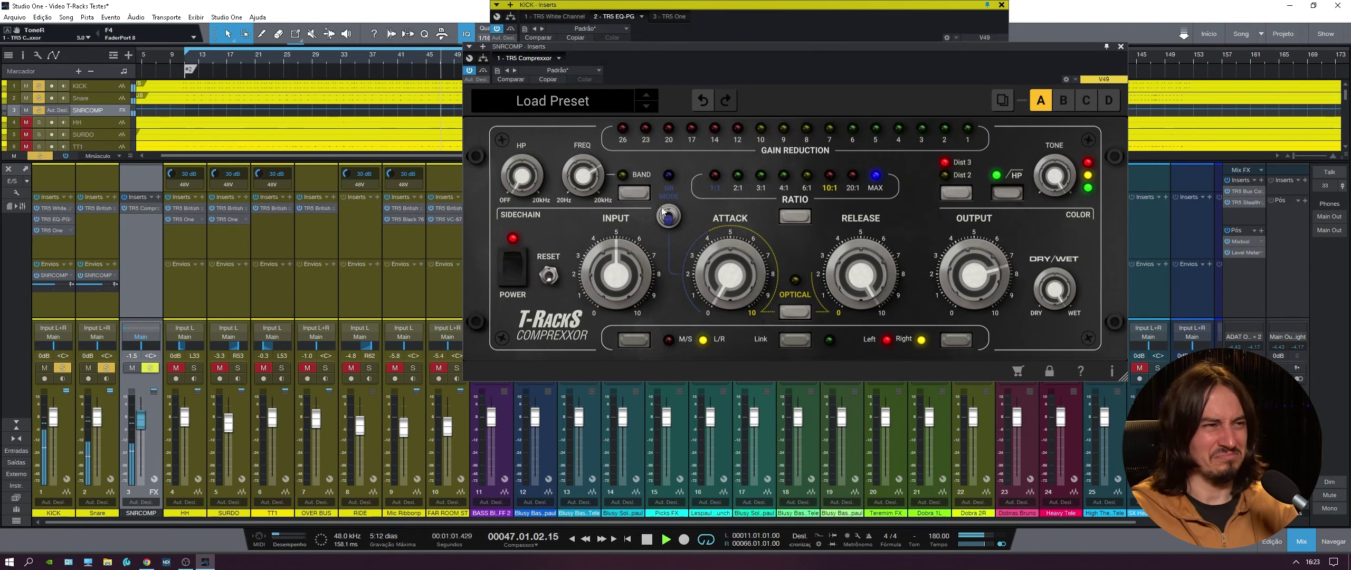
Step: Lower the Comprexxor's Tone to 1.3, raise it slightly to 2.1 and stop playback
drag(1053, 176, 1032, 247)
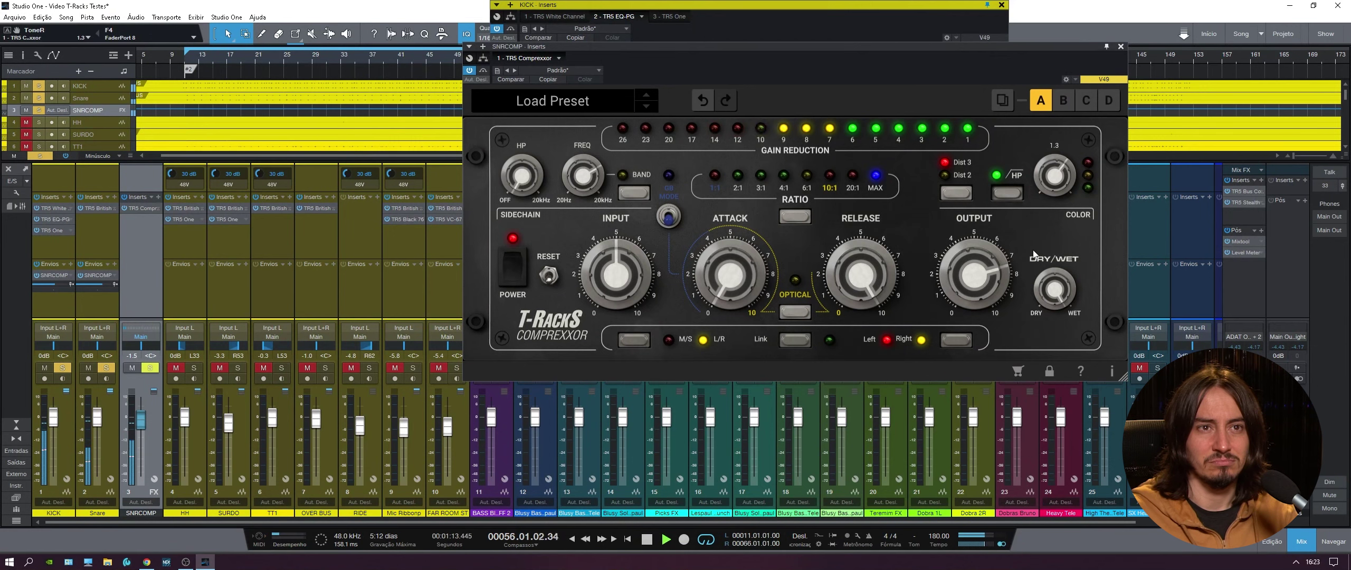
drag(1054, 178, 1054, 175)
drag(1053, 173, 1054, 164)
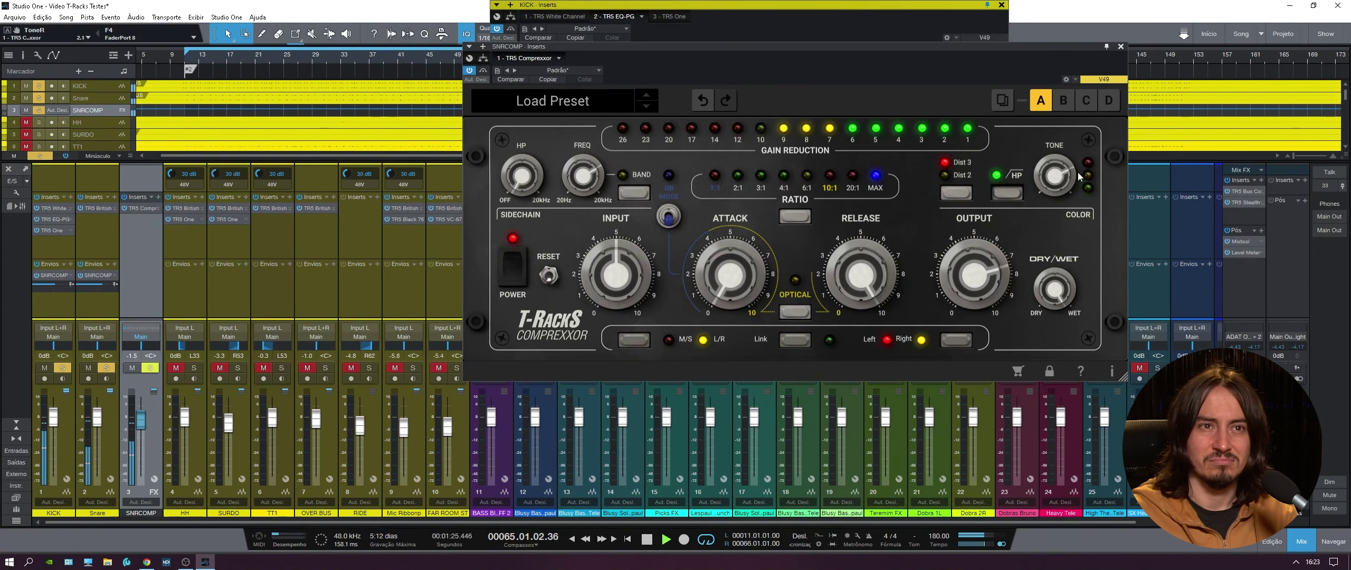
key(space)
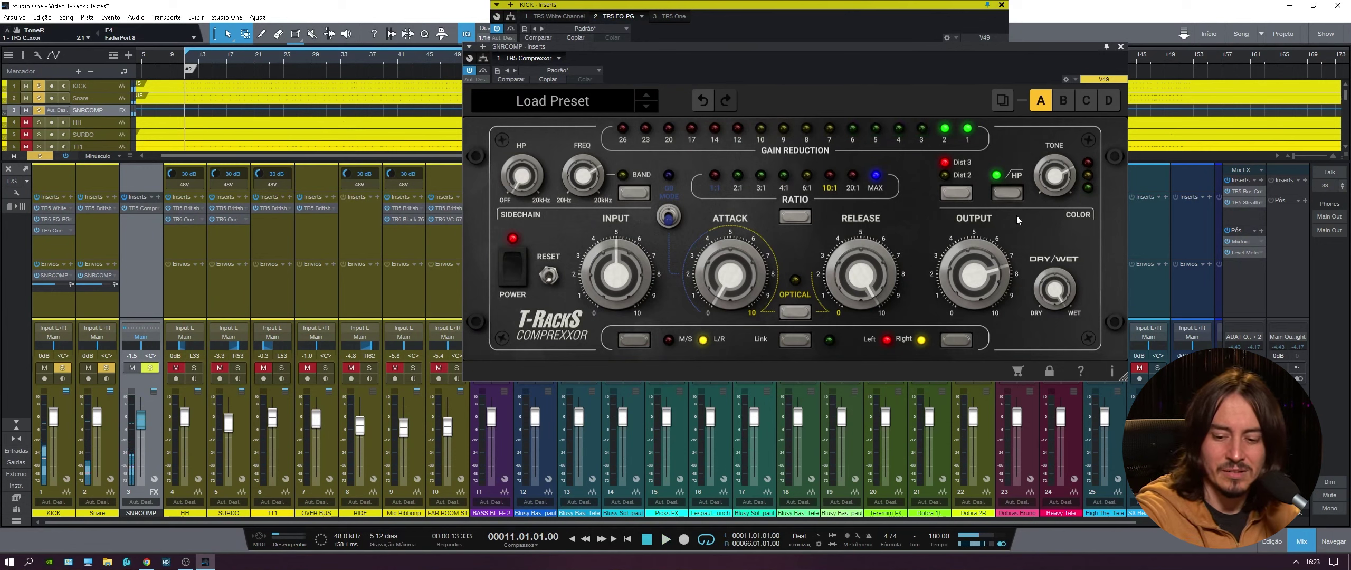
mouse_move(1077, 170)
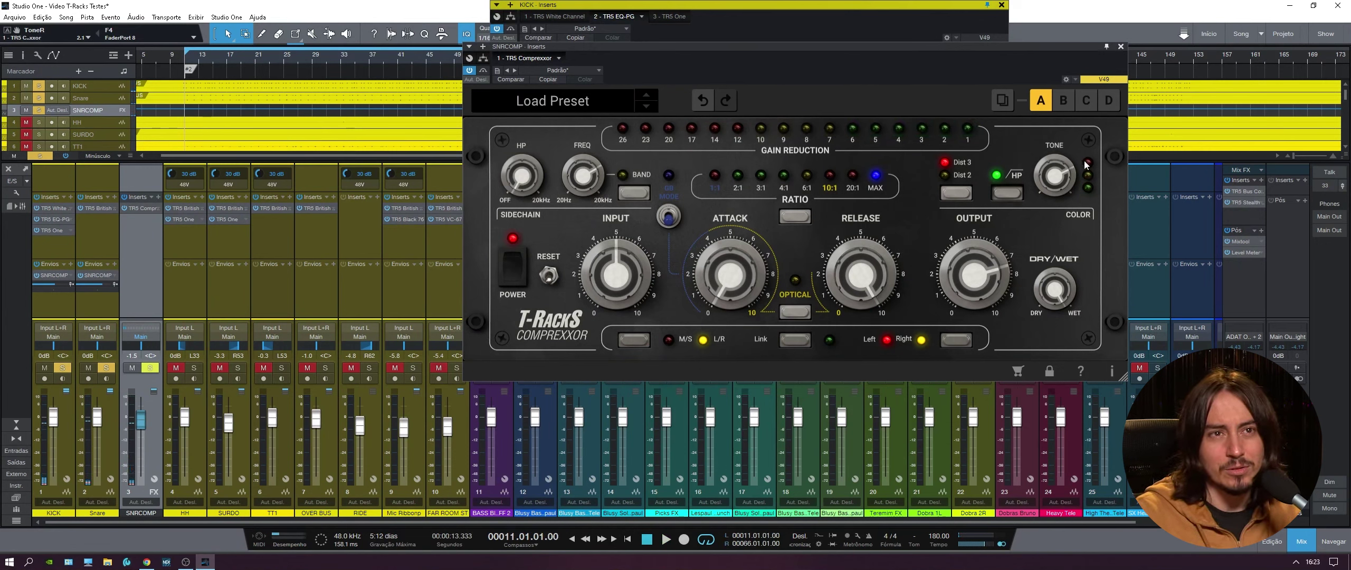
mouse_move(1048, 188)
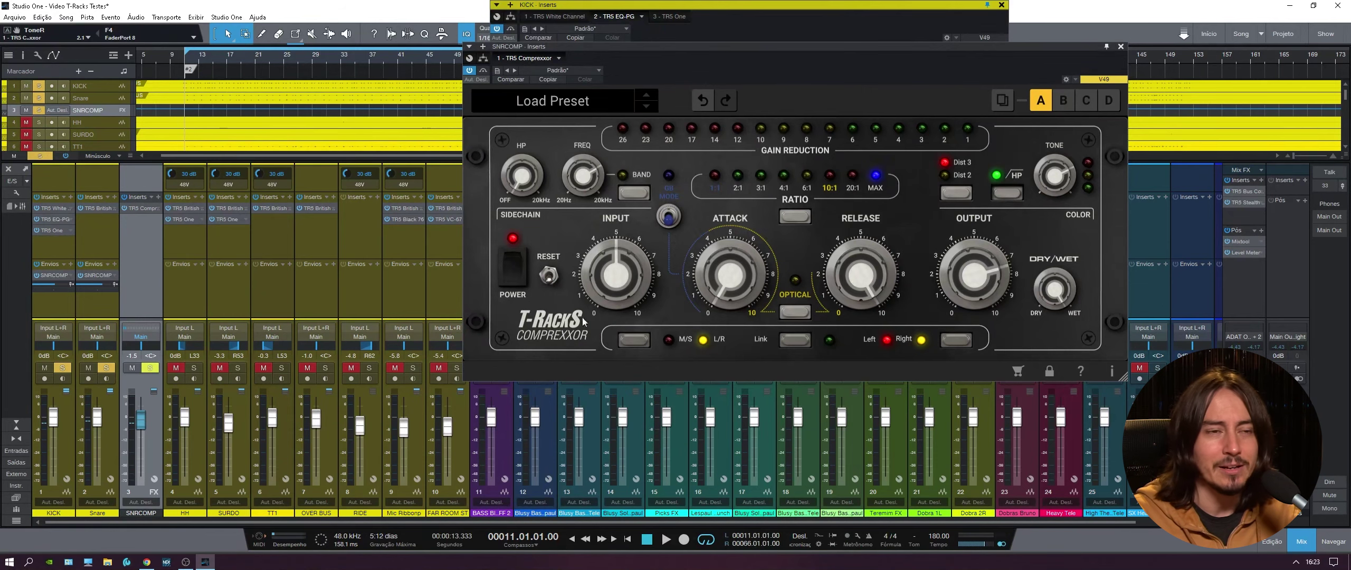
Step: Play the mix with all drum channels soloed, and mute the bass and the two channels beside it
click(192, 368)
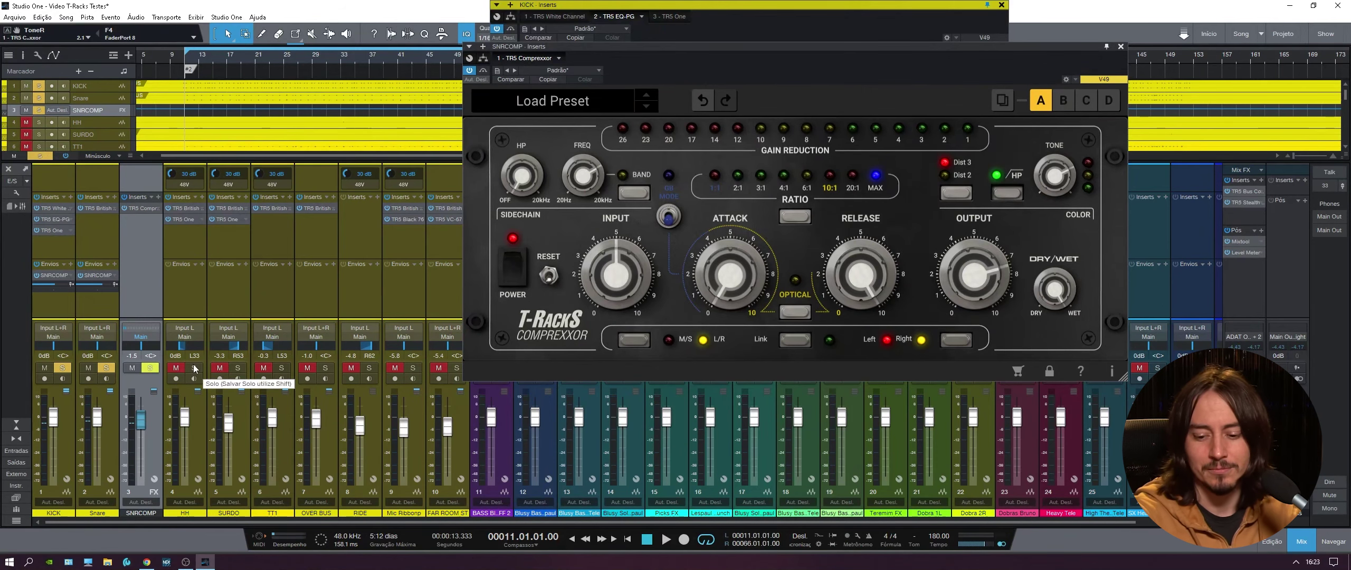
key(space)
drag(778, 50, 1022, 66)
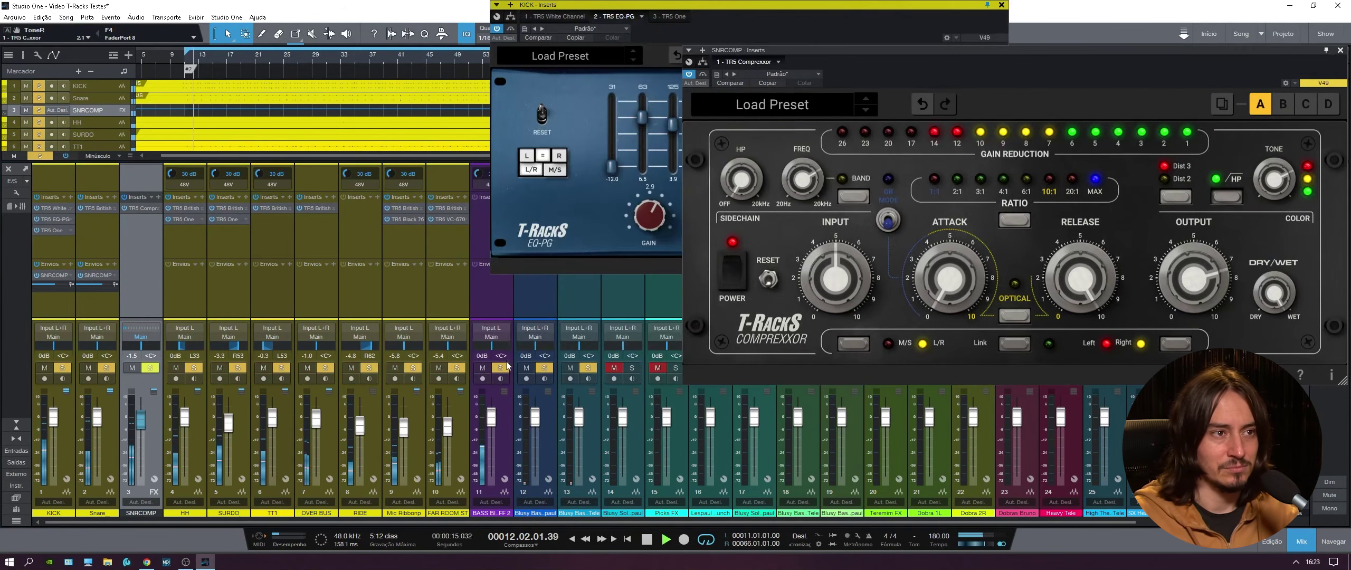
drag(484, 368, 570, 368)
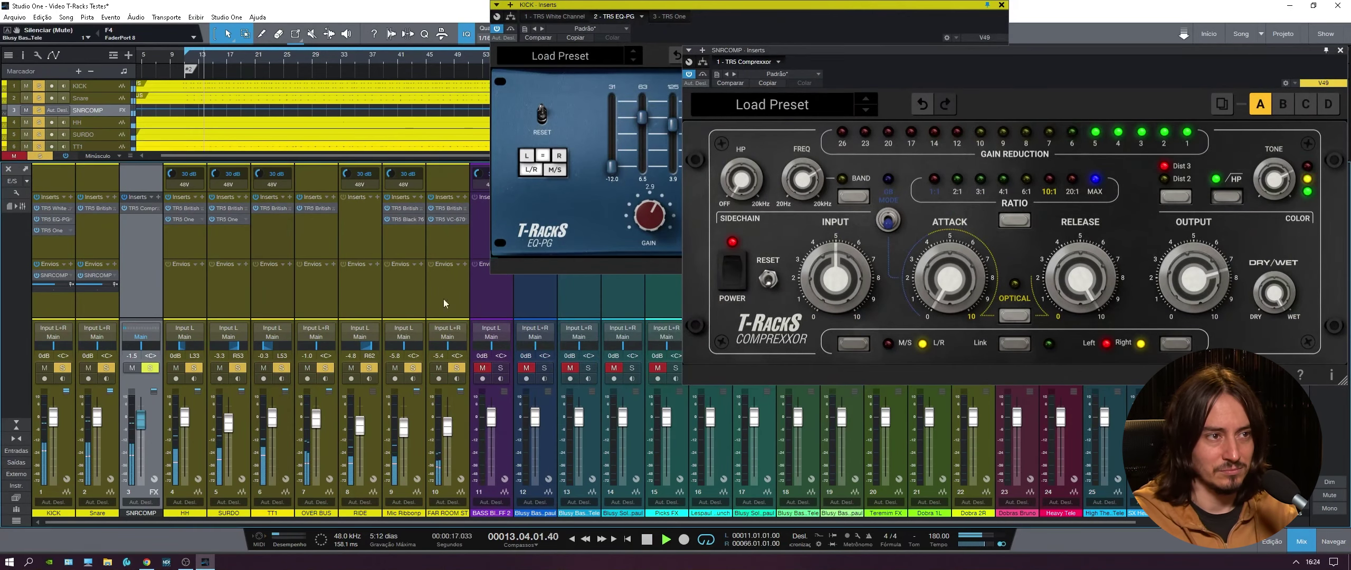
drag(1130, 88, 928, 47)
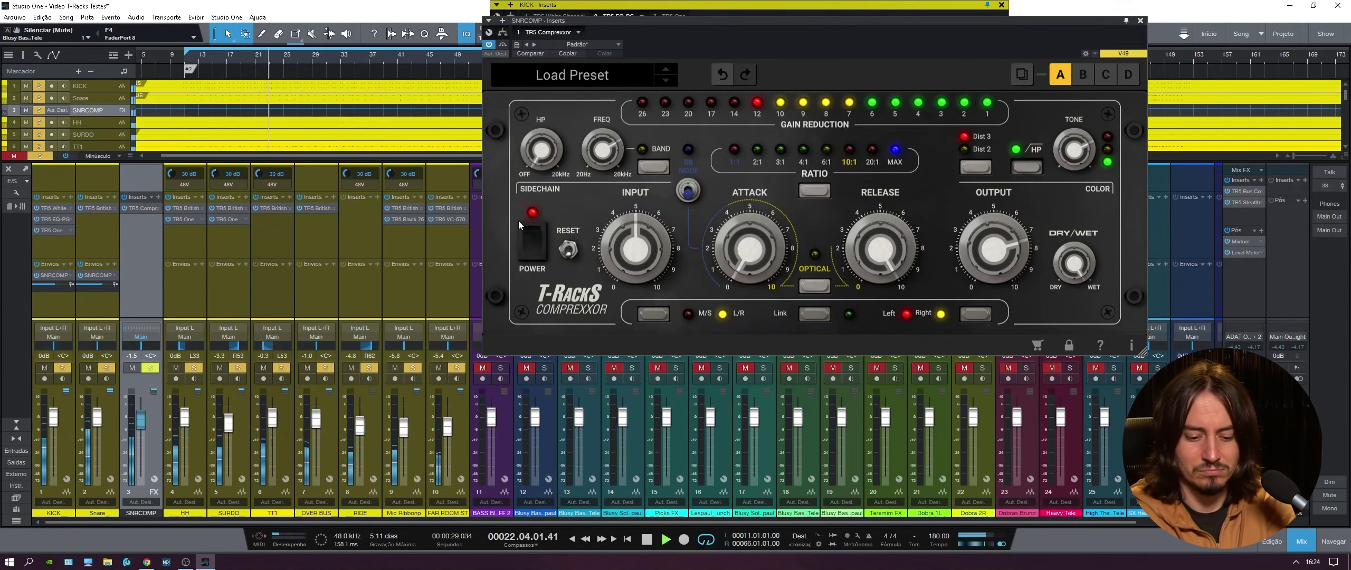
Step: Close the Comprexxor and KICK plug-in windows, listen with the bass soloed alongside the drums and stop playback
key(shift+ctrl+b)
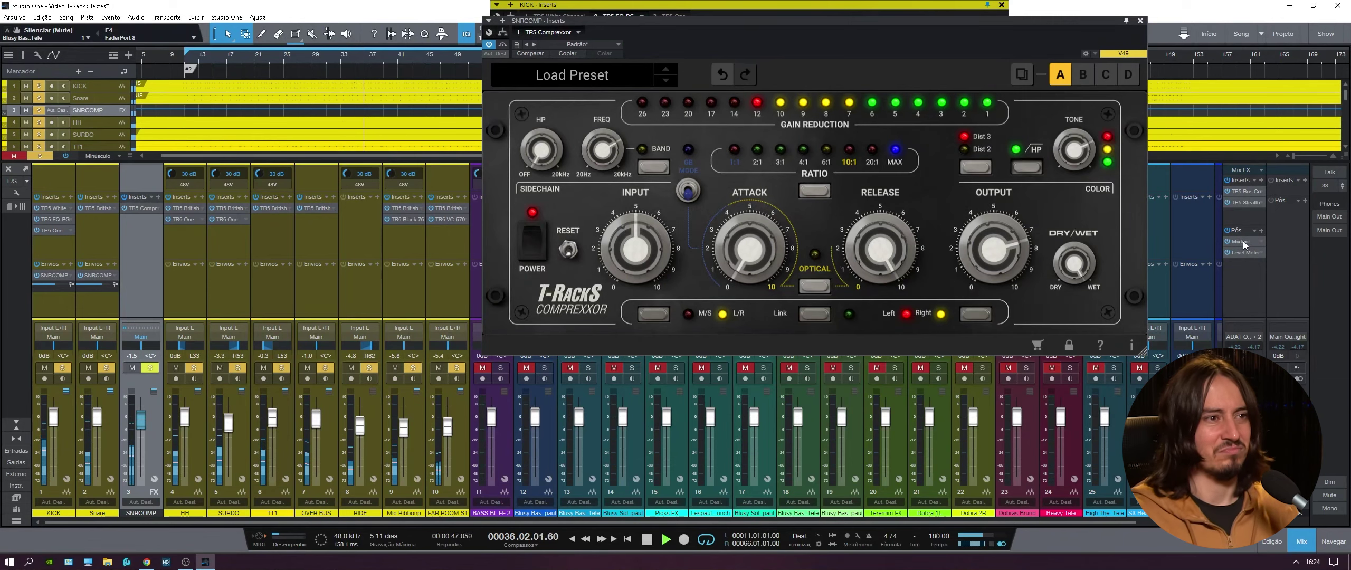
click(1141, 23)
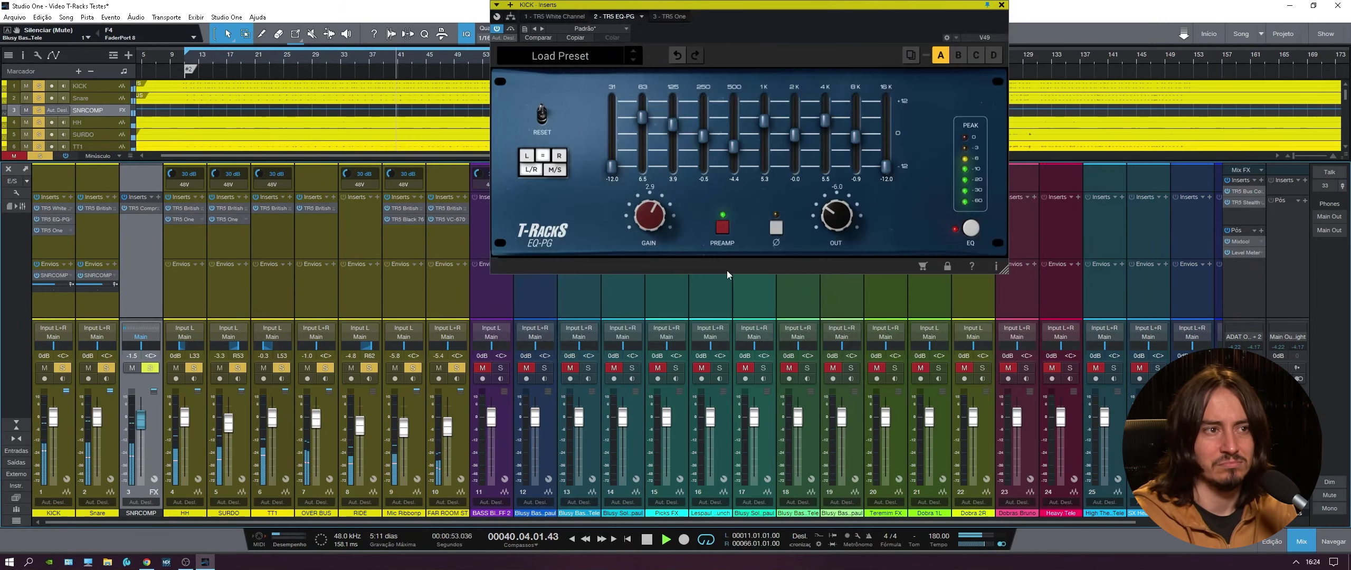
click(1001, 5)
click(499, 368)
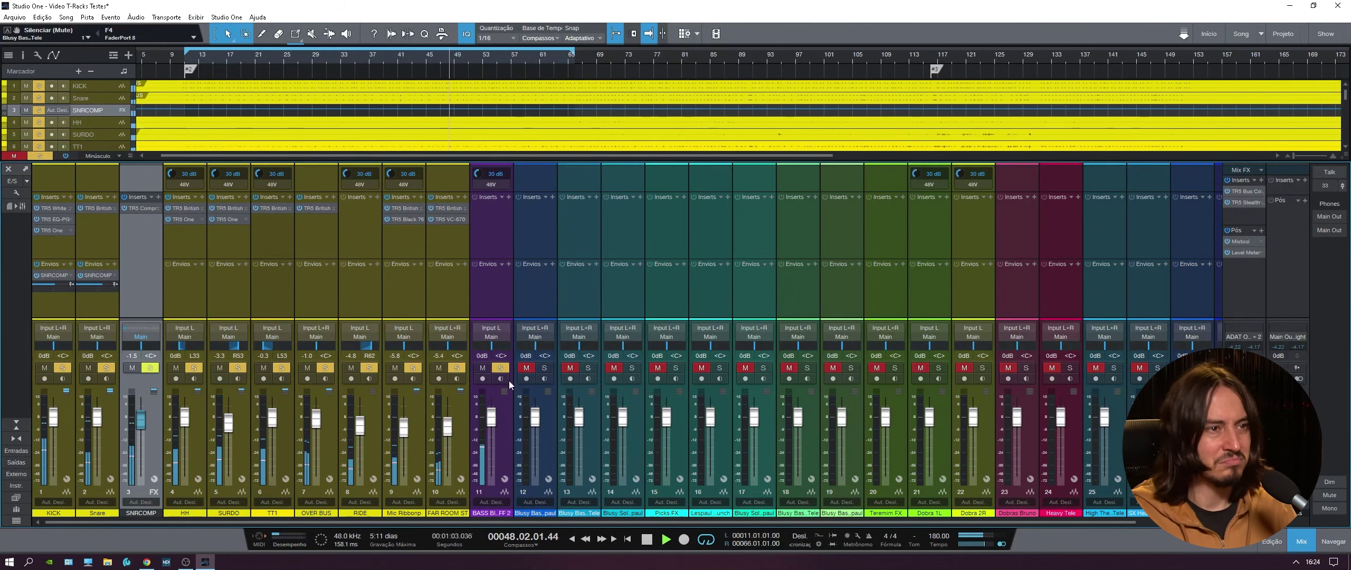
key(space)
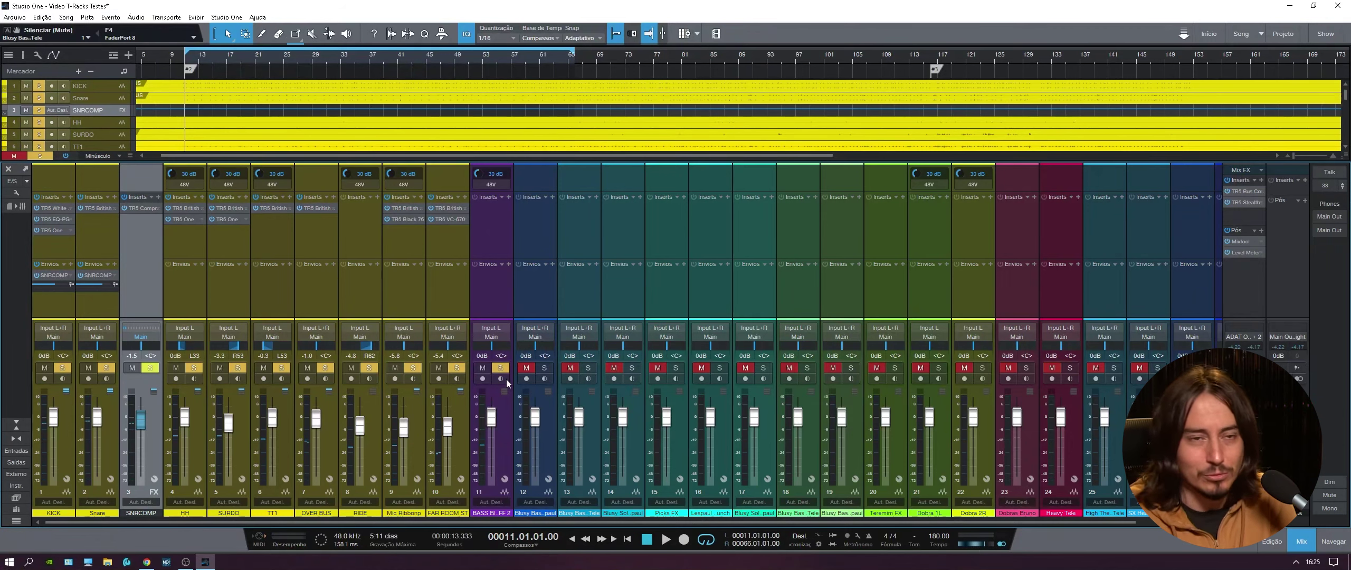
Step: Open the British Channel on TT1 and then the one on OVER BUS to examine their settings
click(272, 207)
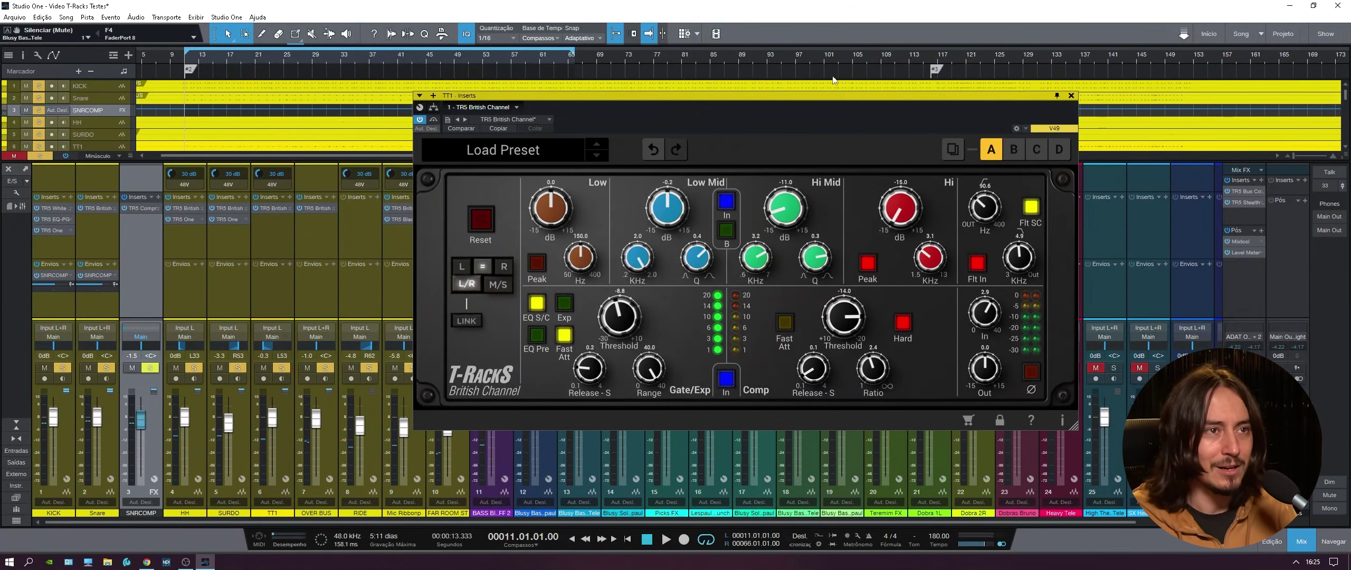
drag(835, 121, 935, 103)
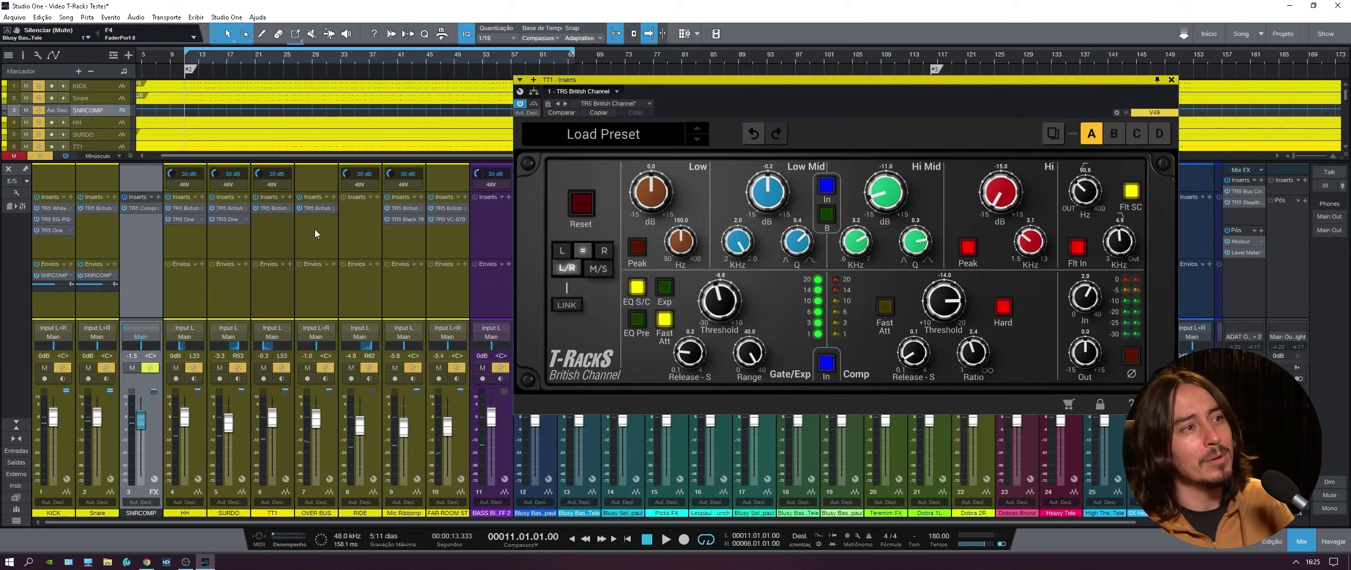
click(318, 207)
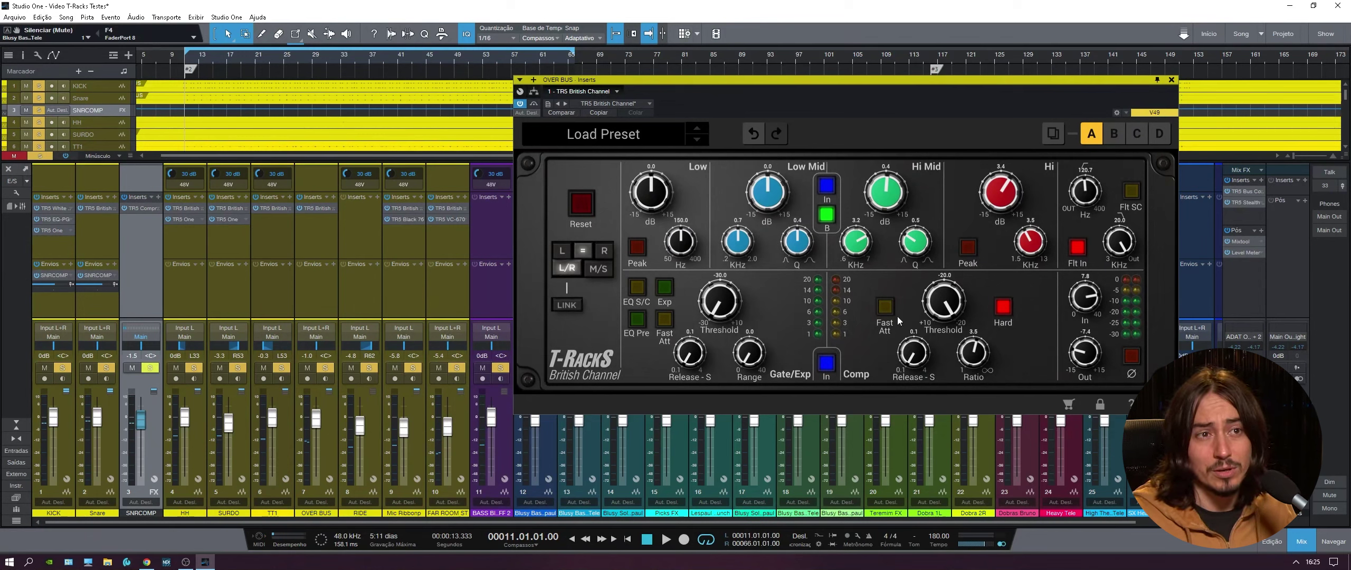
Step: Play OVER BUS soloed on its own, comparing the British Channel's compressor off and on, and stop playback
ctrl+click(326, 368)
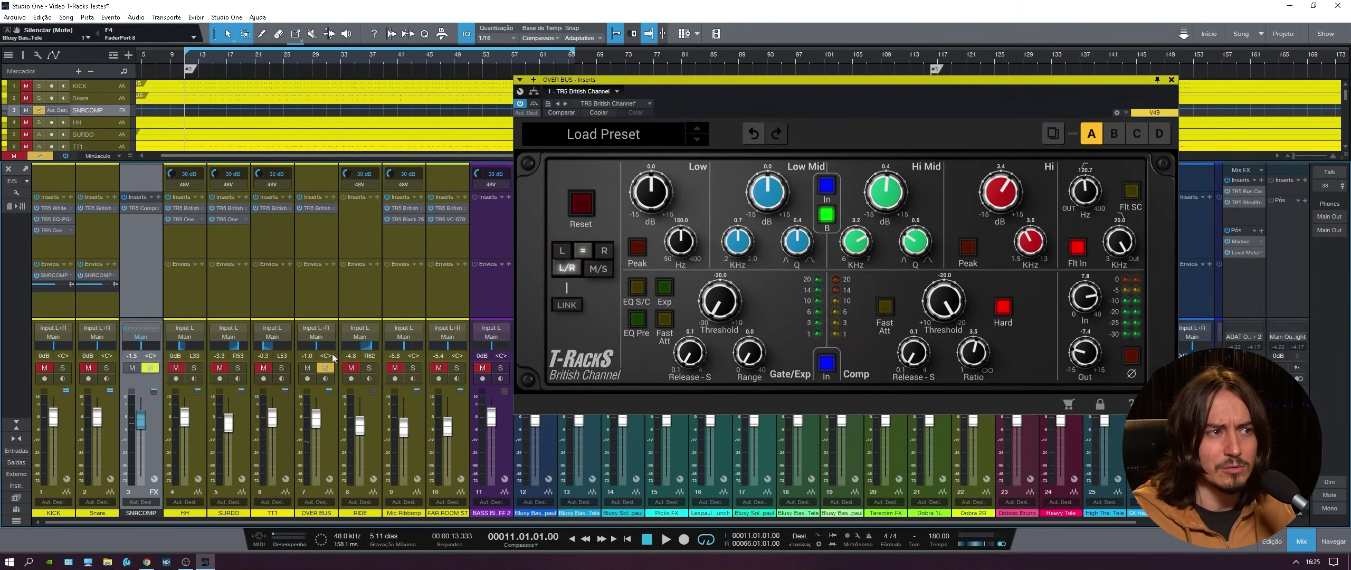
key(space)
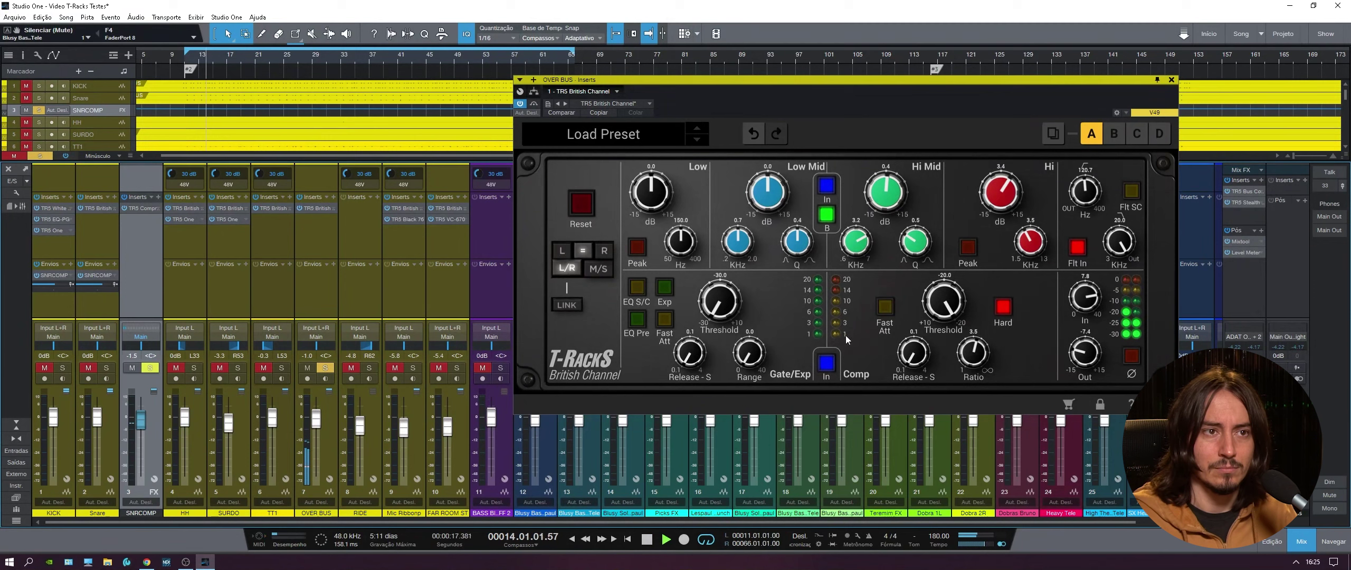
click(829, 363)
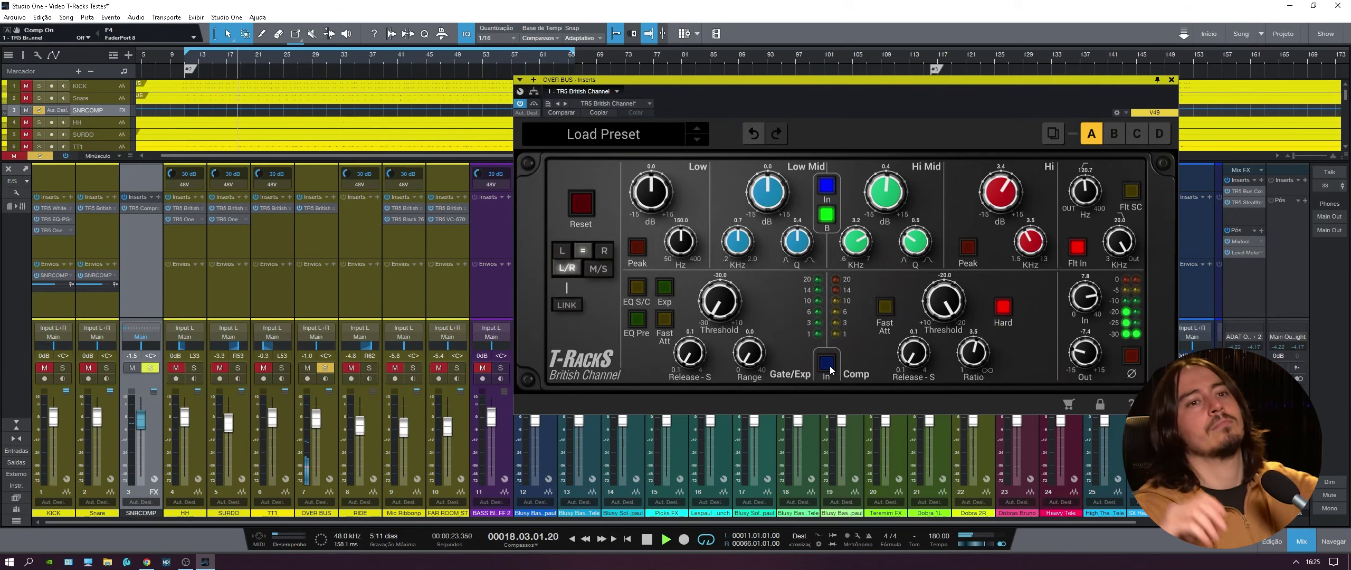
click(827, 364)
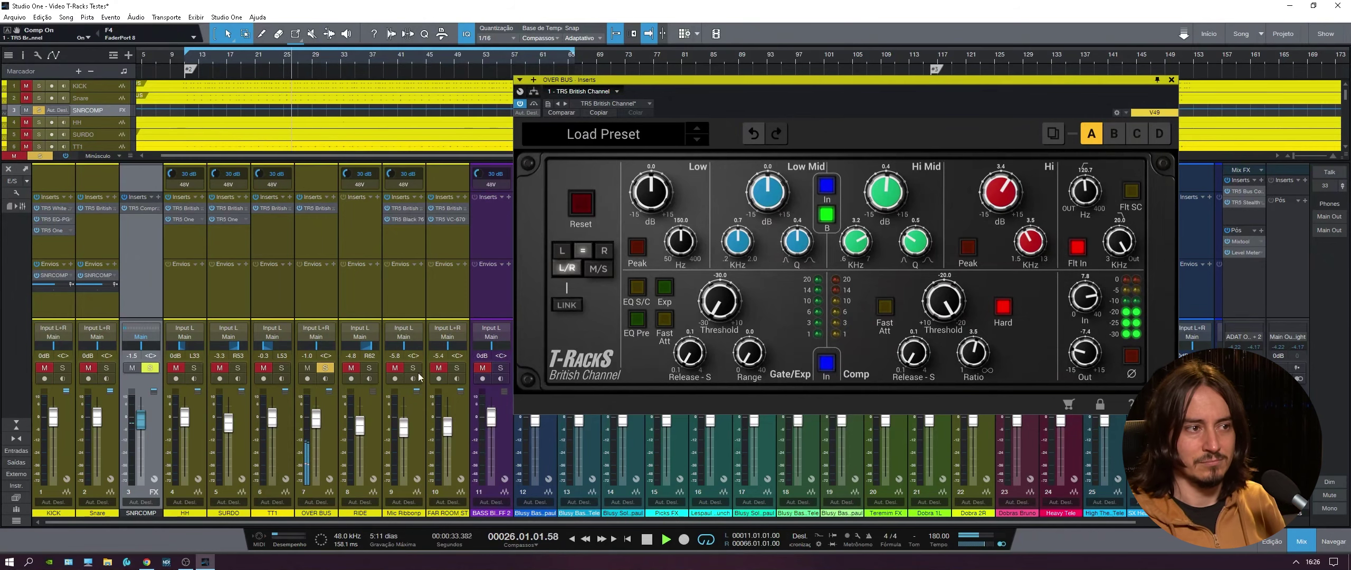
key(space)
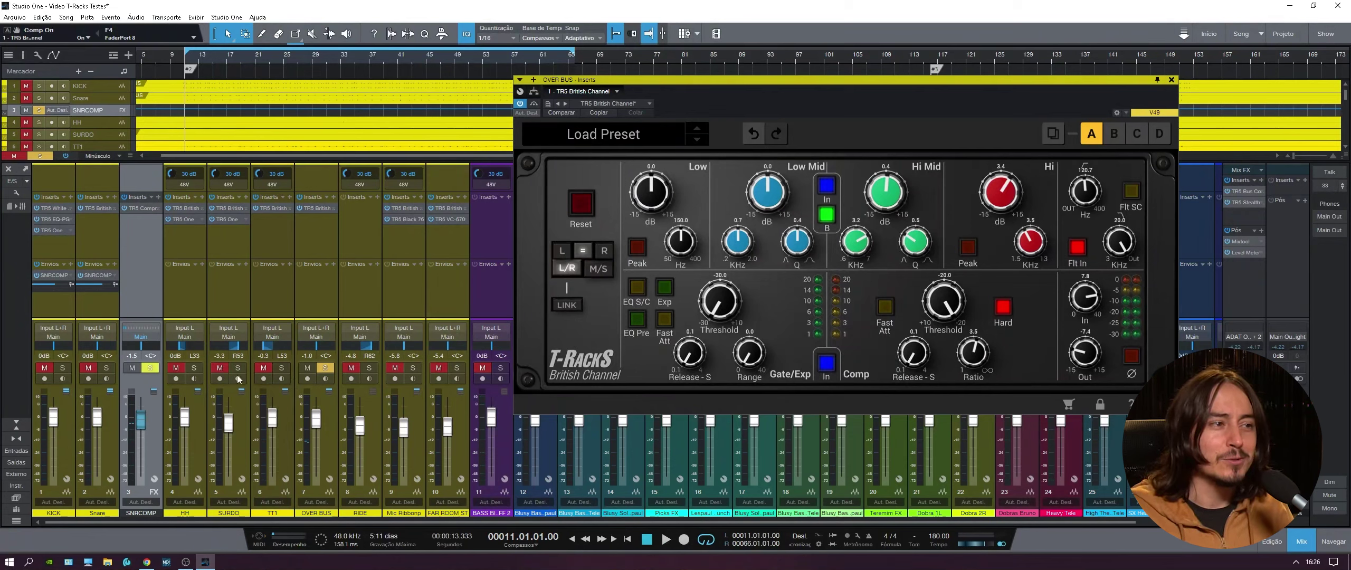
Step: Open T-RackS One on KICK and play the soloed kick, deactivating and reactivating the plug-in to compare
click(55, 231)
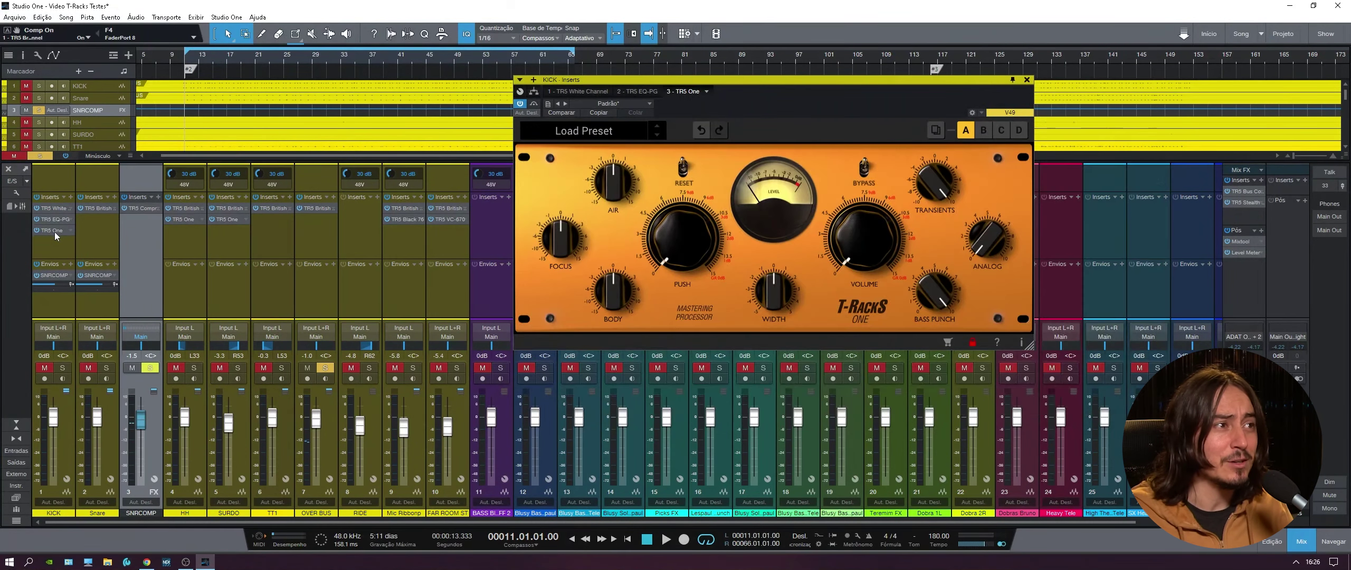
click(62, 369)
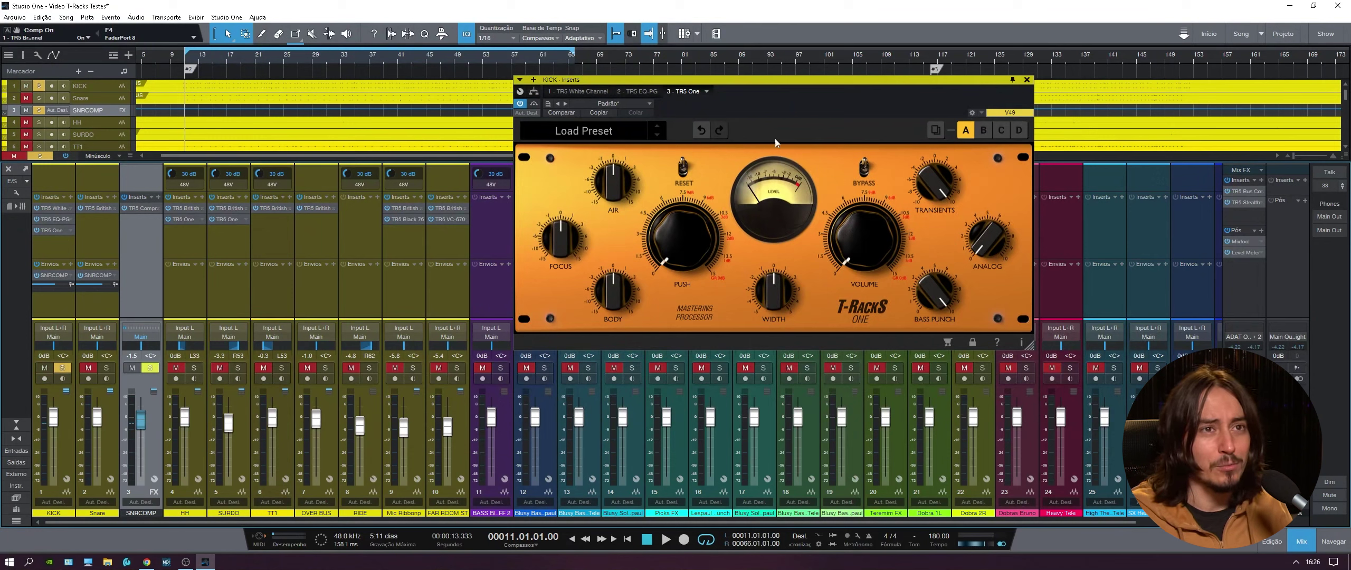
key(space)
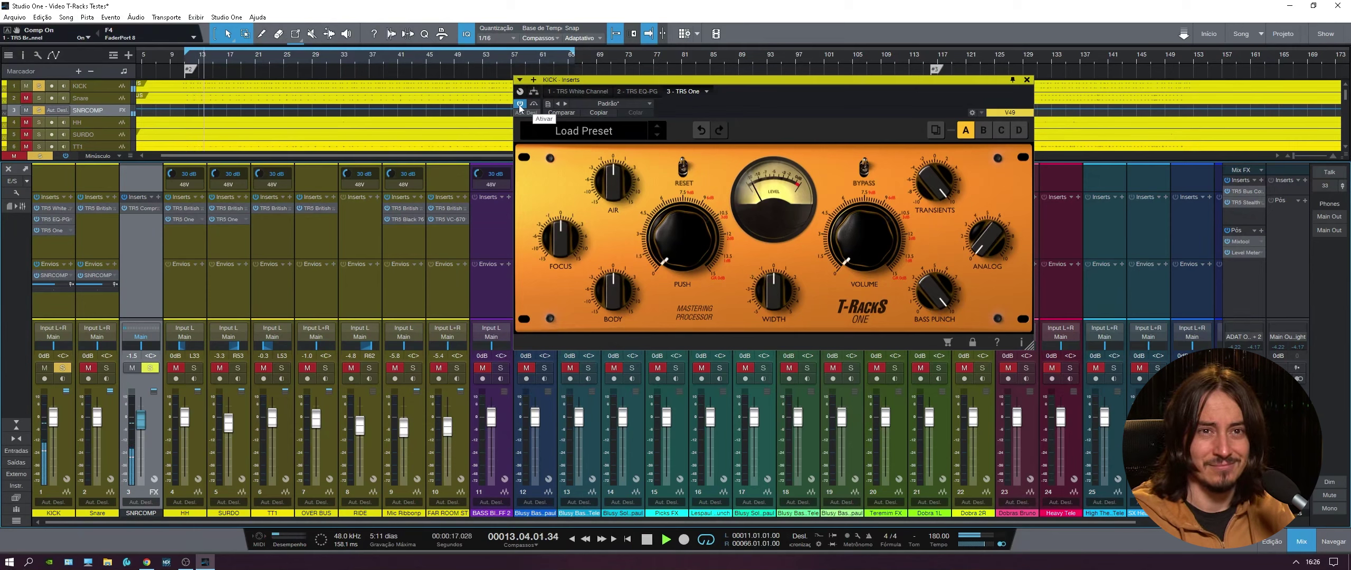
click(520, 105)
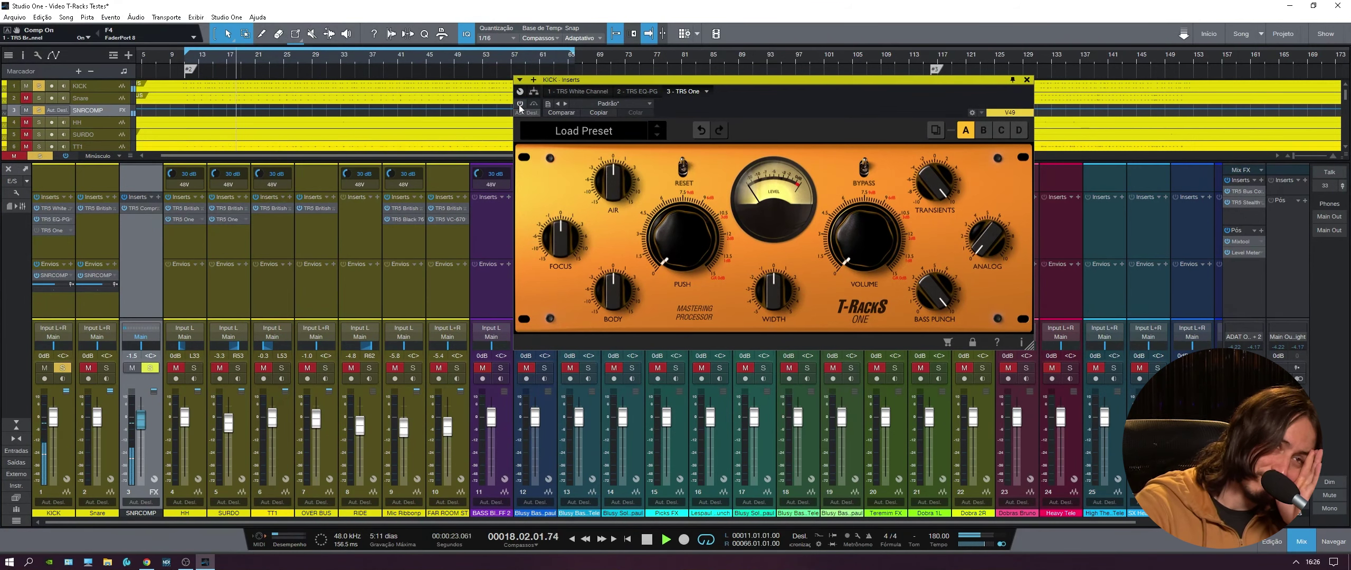
click(519, 106)
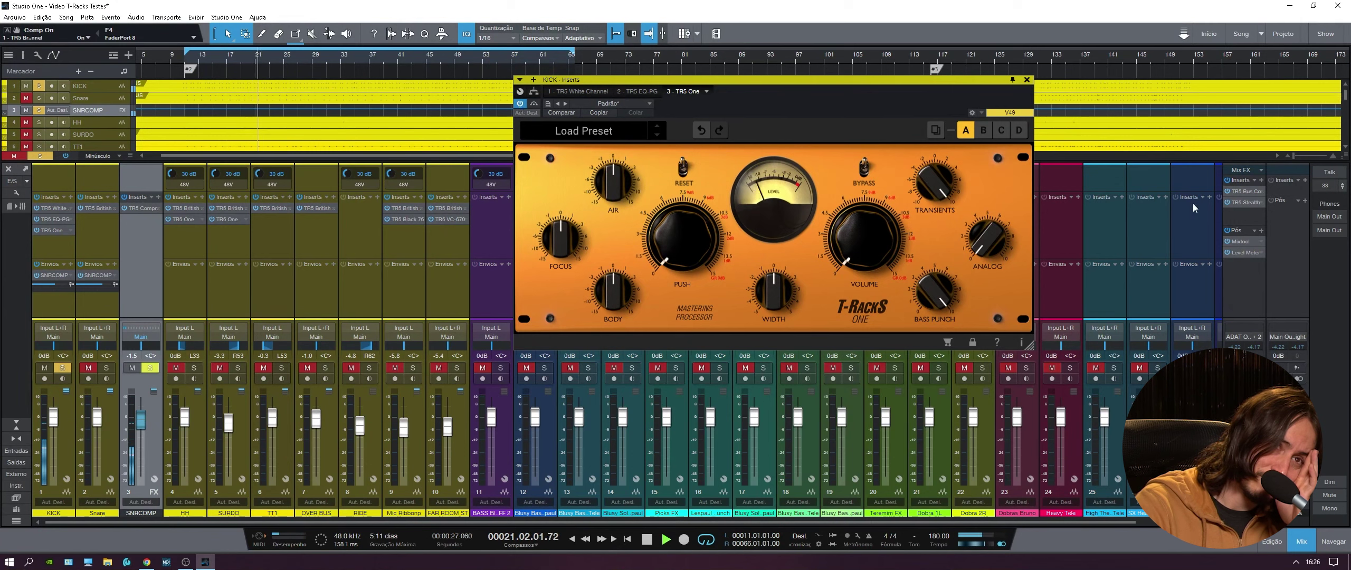
Step: Compare the kick with T-RackS One bypassed and engaged, restarting playback between takes, and stop with it engaged
click(534, 105)
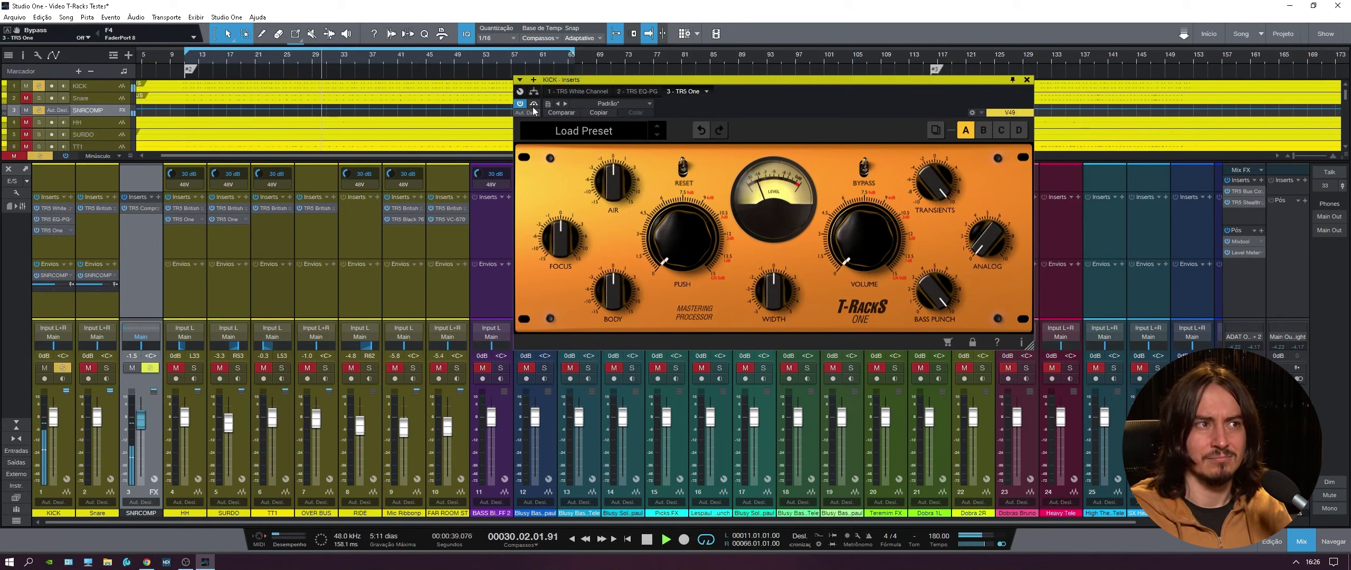
key(space)
click(534, 105)
key(space)
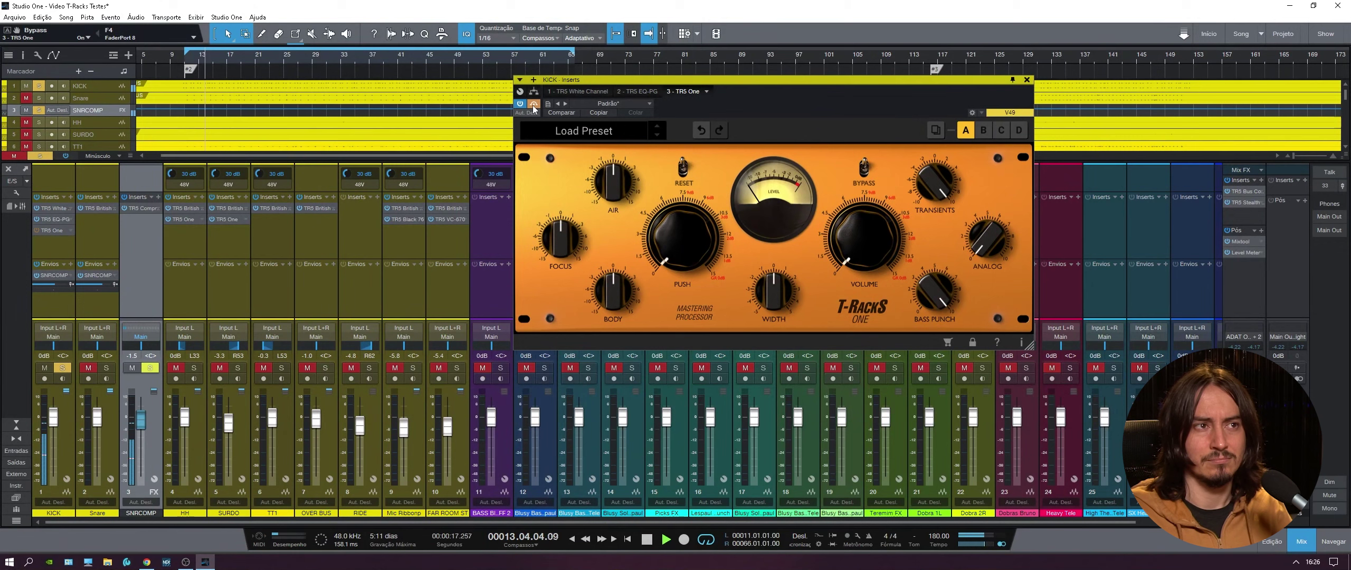
key(space)
click(534, 105)
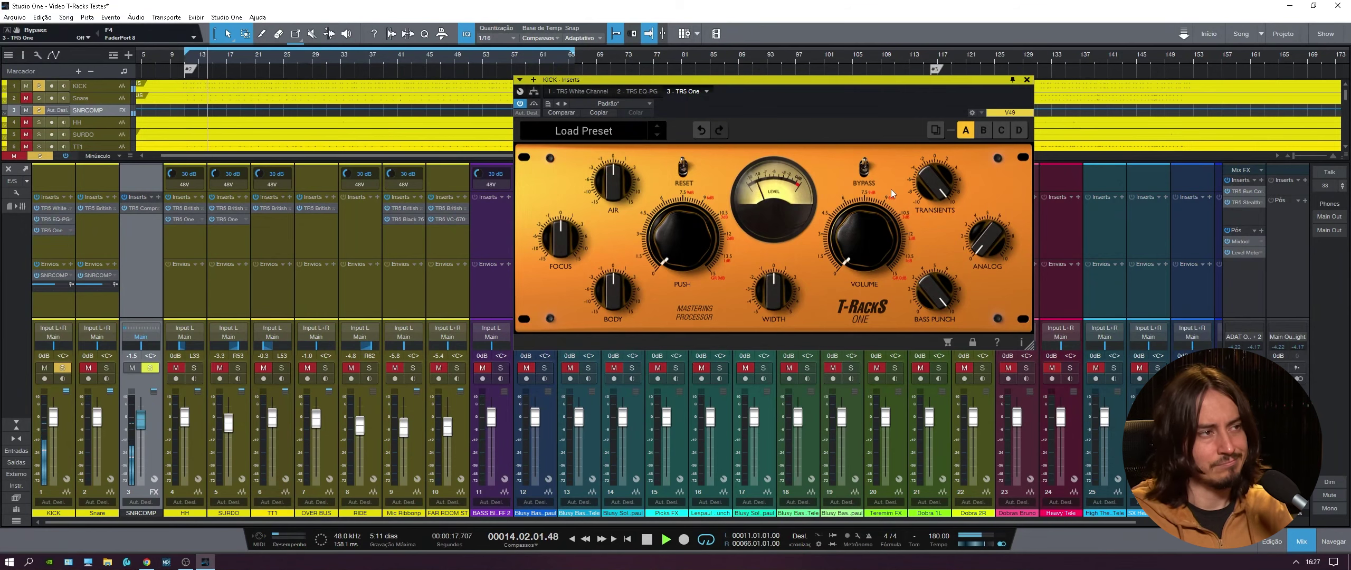
key(space)
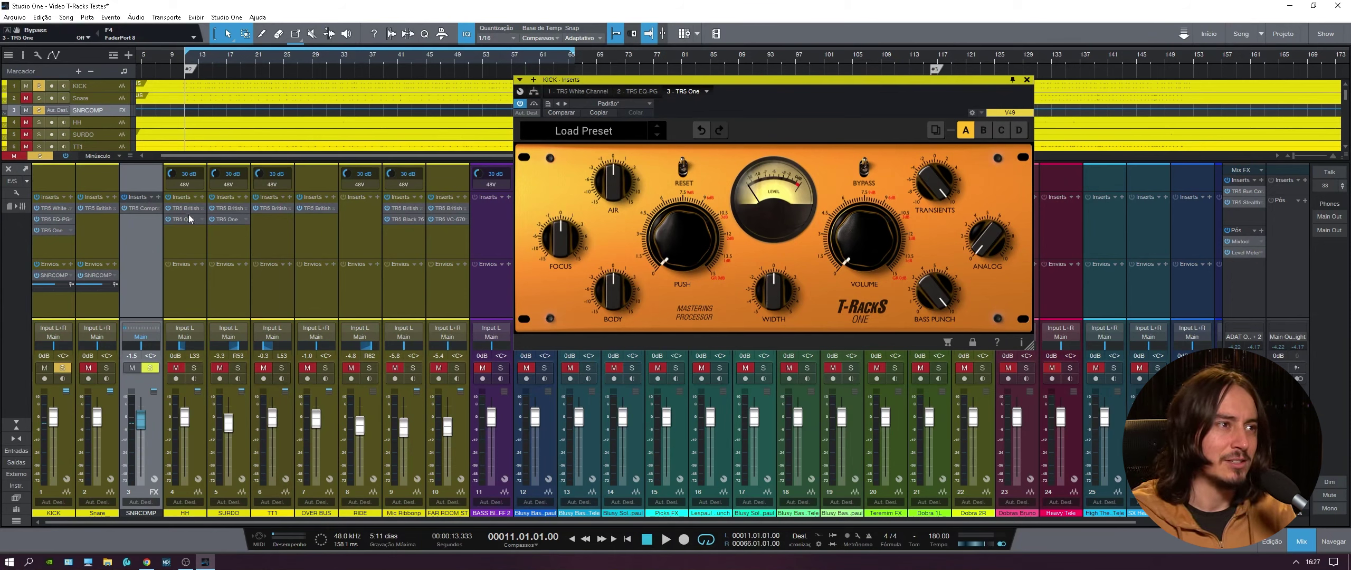
Step: Open T-RackS One on HH and solo all the drum channels again
click(190, 236)
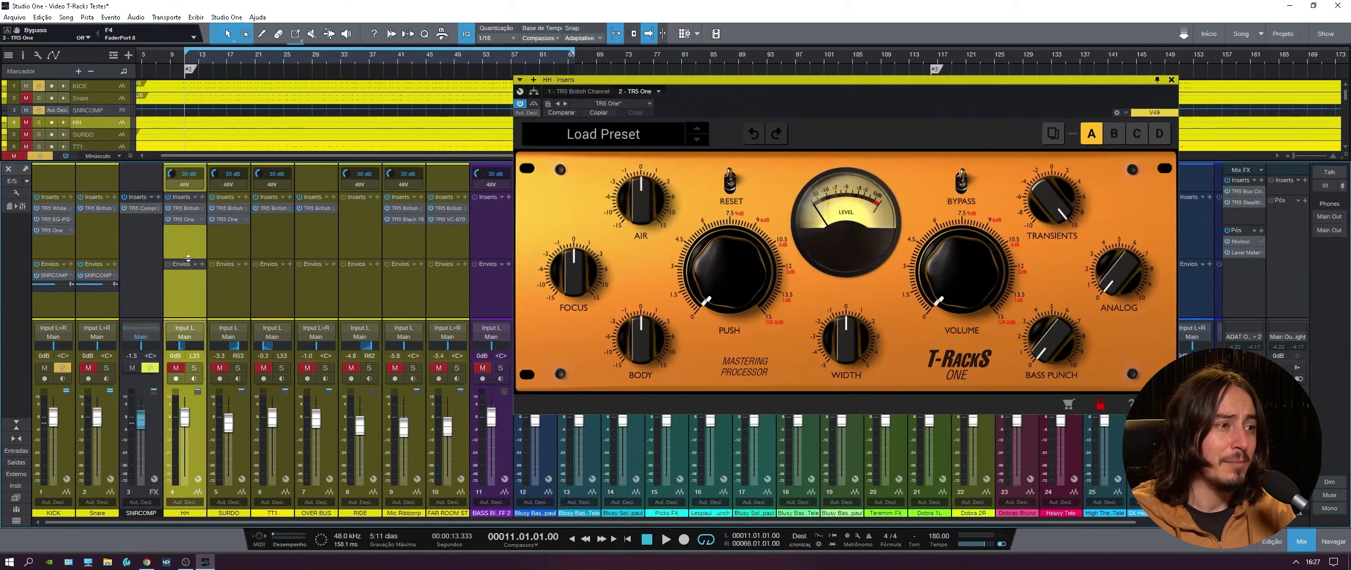
click(238, 368)
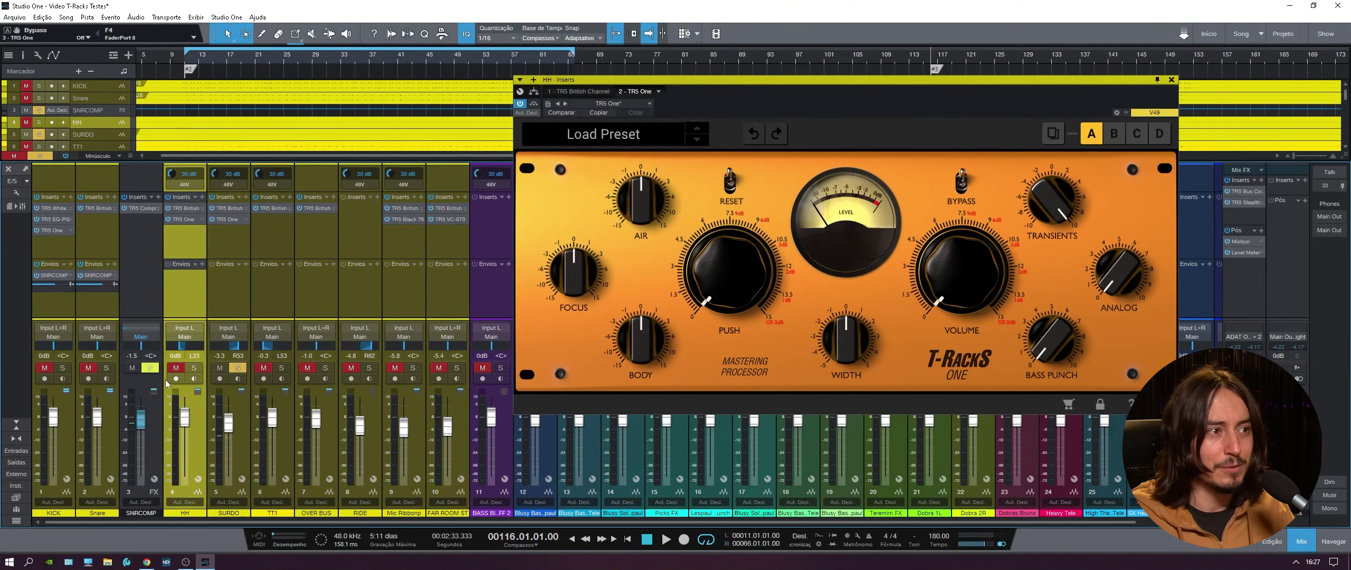
click(106, 368)
drag(109, 374, 459, 374)
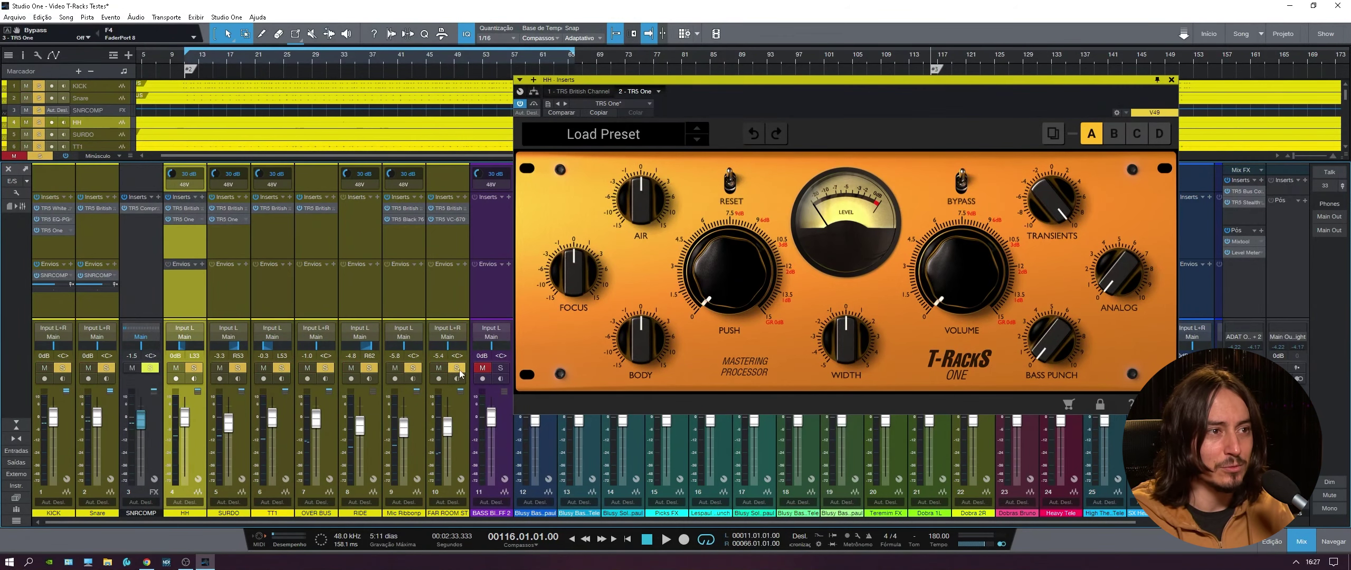
Step: Bypass T-RackS One on HH and play the drum mix without its processing
click(184, 219)
click(184, 219)
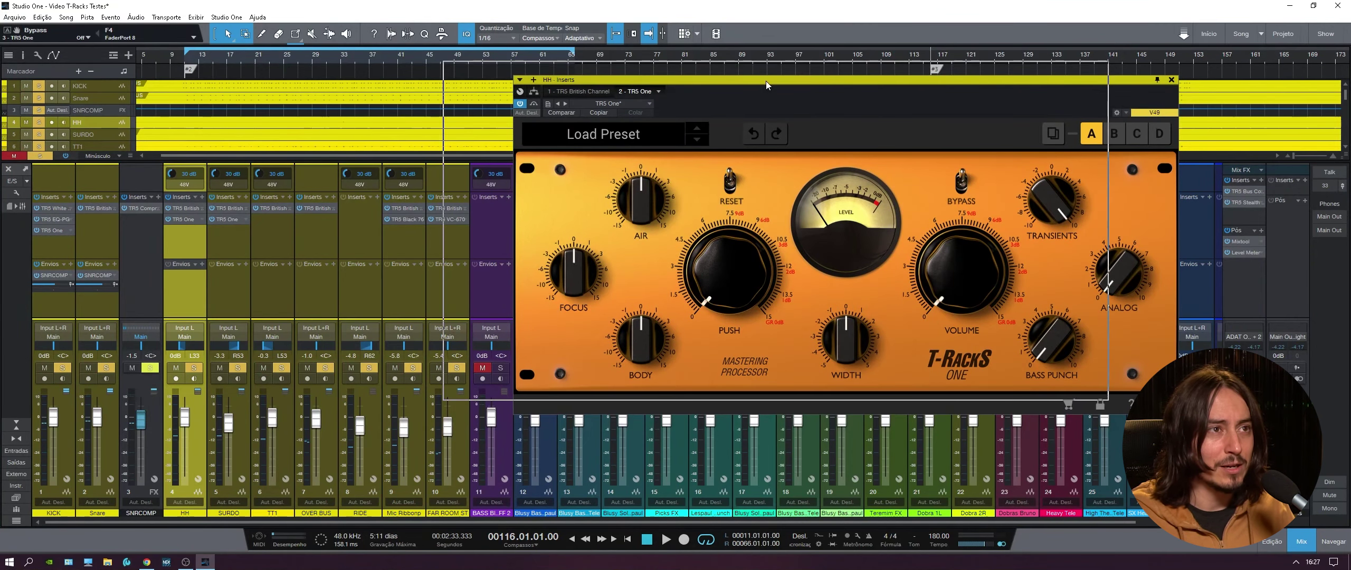
drag(580, 79, 510, 65)
click(462, 90)
key(space)
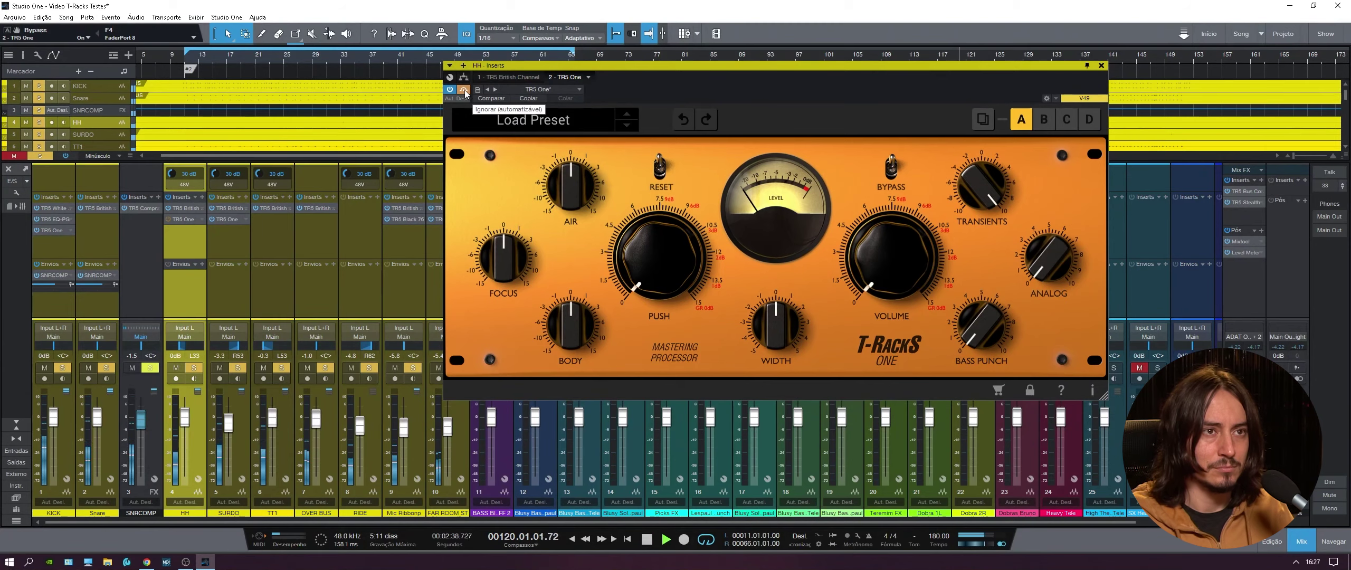
Step: Restart the drum mix and re-engage the bypassed T-RackS One on HH to compare the sound
drag(855, 97, 845, 177)
key(space)
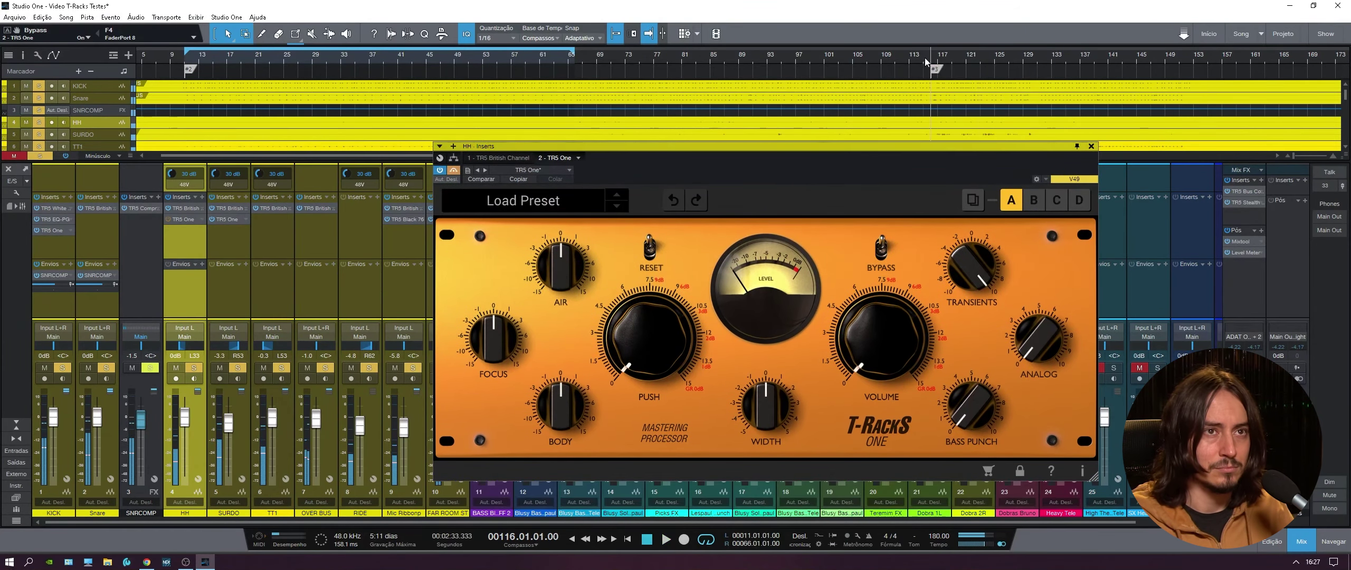
click(453, 171)
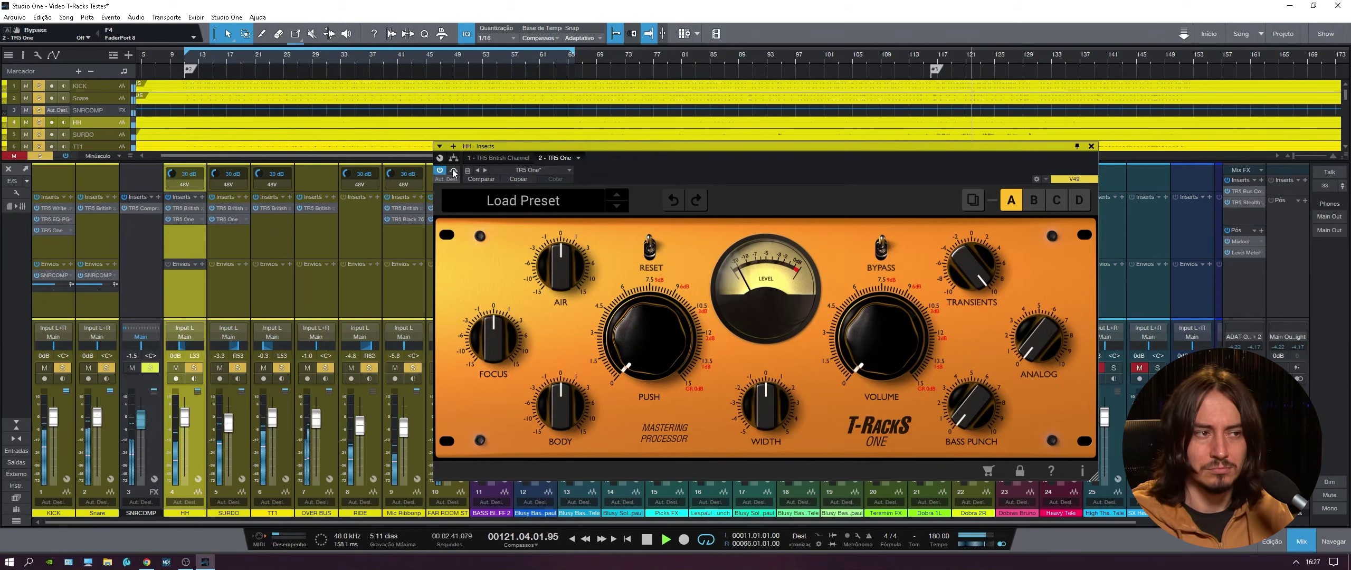
Step: Set Bass Punch to 10.0 in T-RackS One on HH and resume playing the drum mix
mouse_move(972, 405)
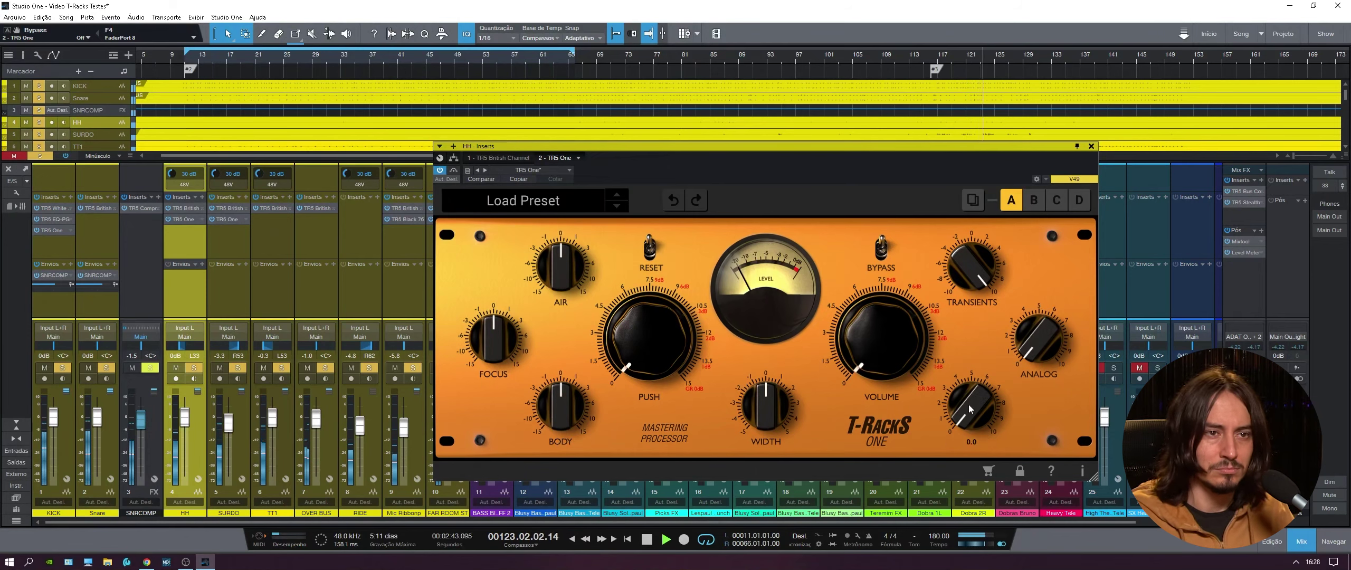
key(space)
drag(969, 404, 995, 148)
key(space)
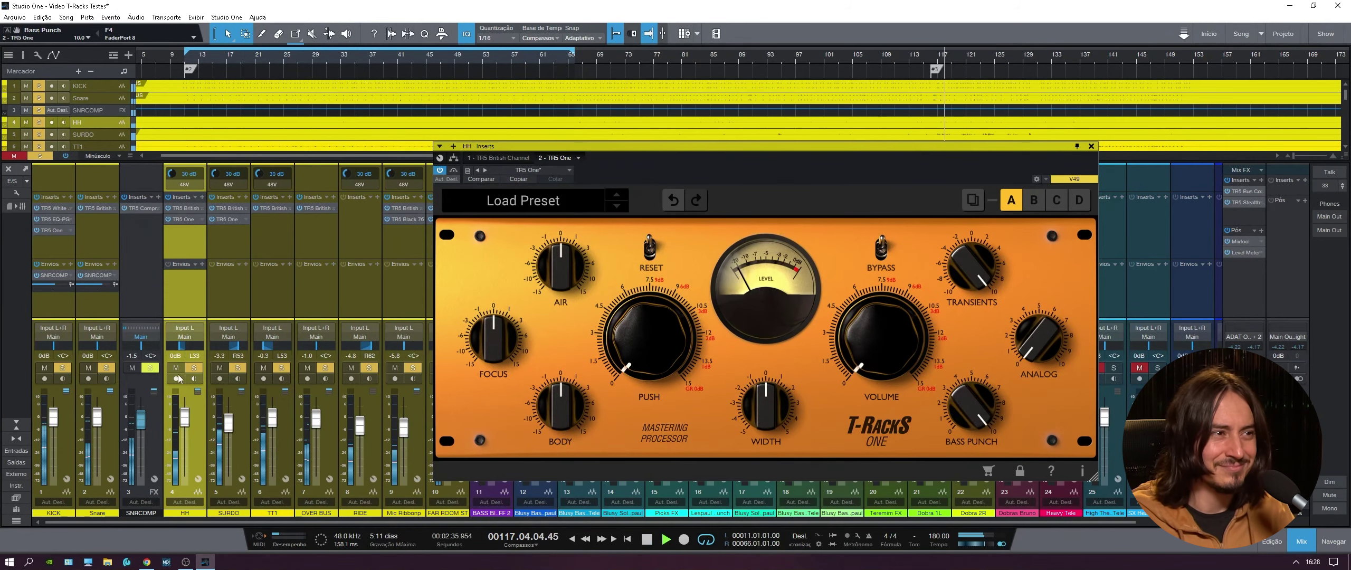
Step: Solo only the SURDO channel and restart playback to hear it alone
click(238, 368)
key(space)
key(space)
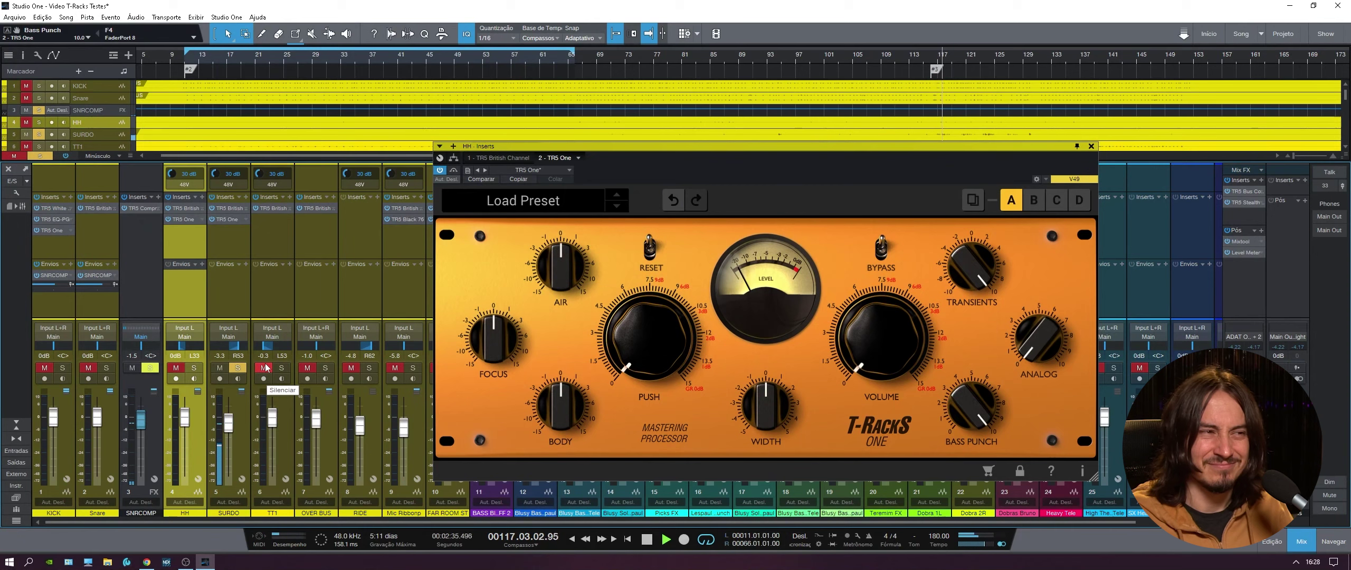
Step: Set Focus to 3.3 in T-RackS One on HH, play the section with SURDO soloed, and stop
mouse_move(471, 353)
mouse_move(666, 326)
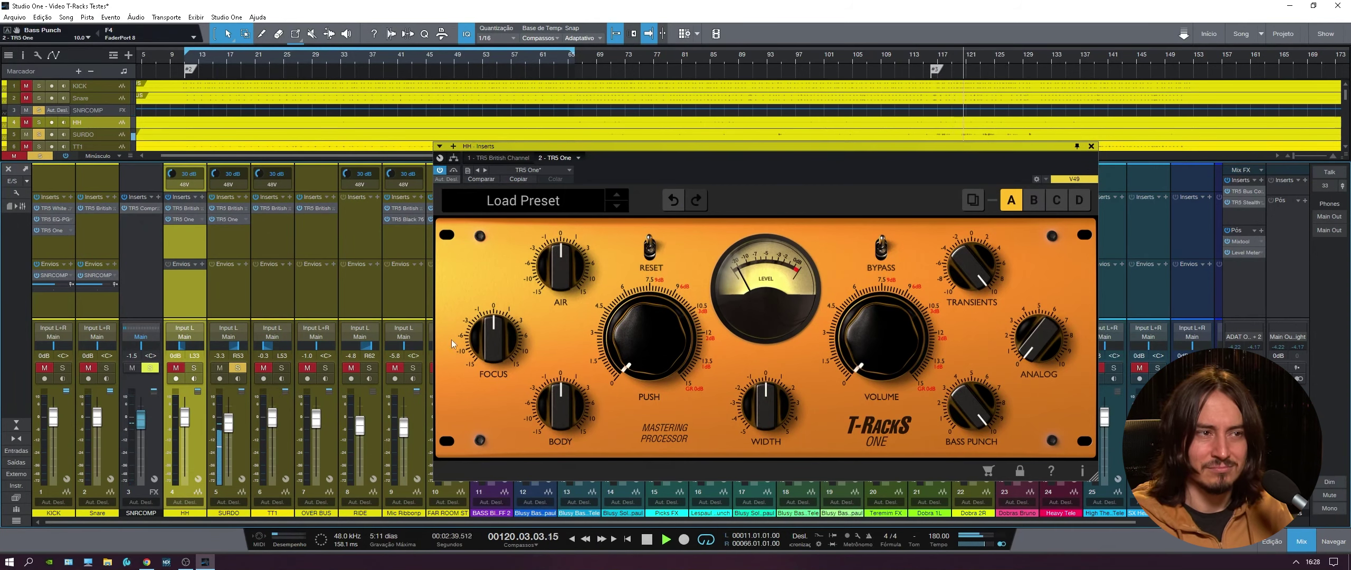
key(space)
drag(491, 332, 490, 307)
key(space)
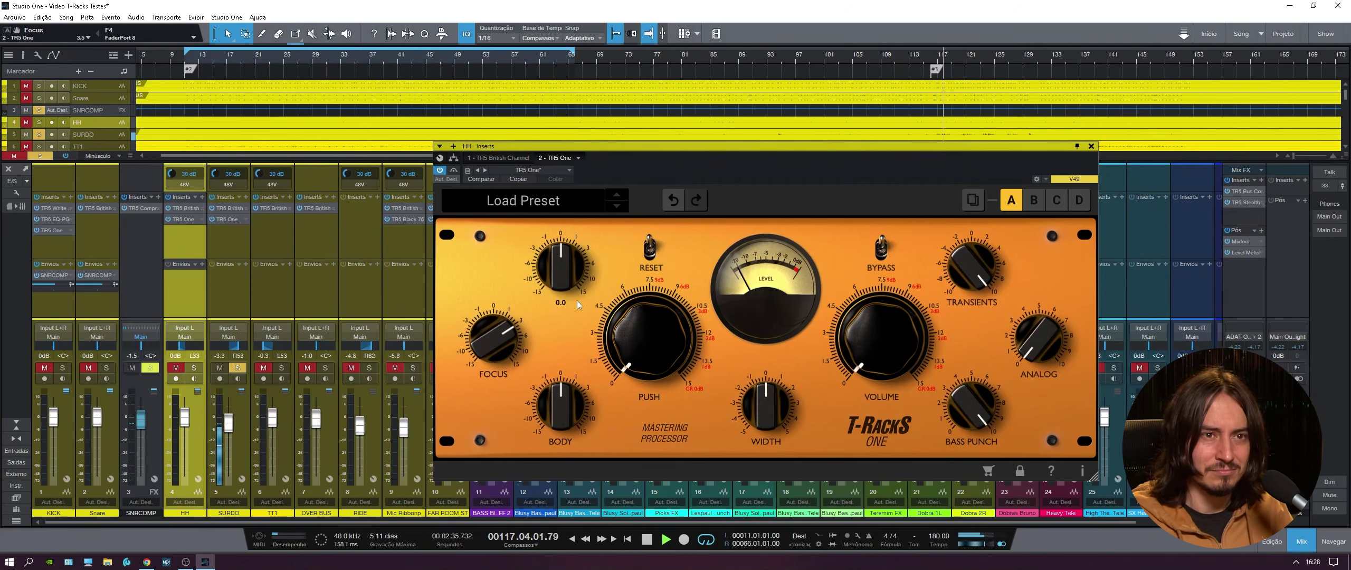
mouse_move(974, 283)
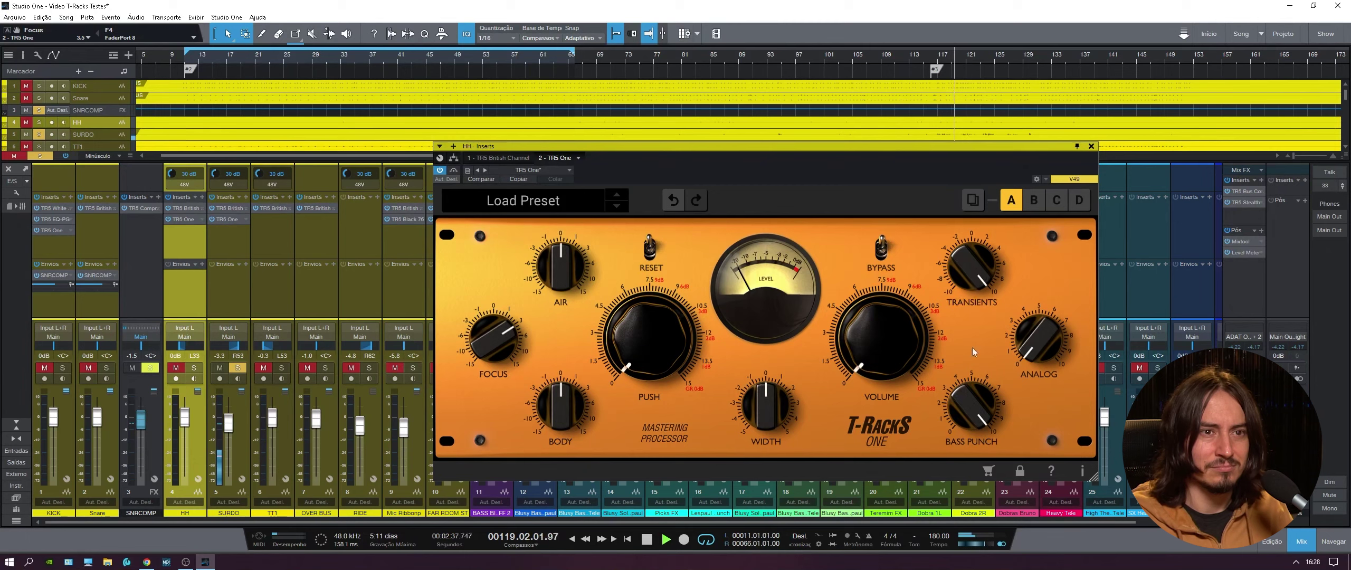
key(space)
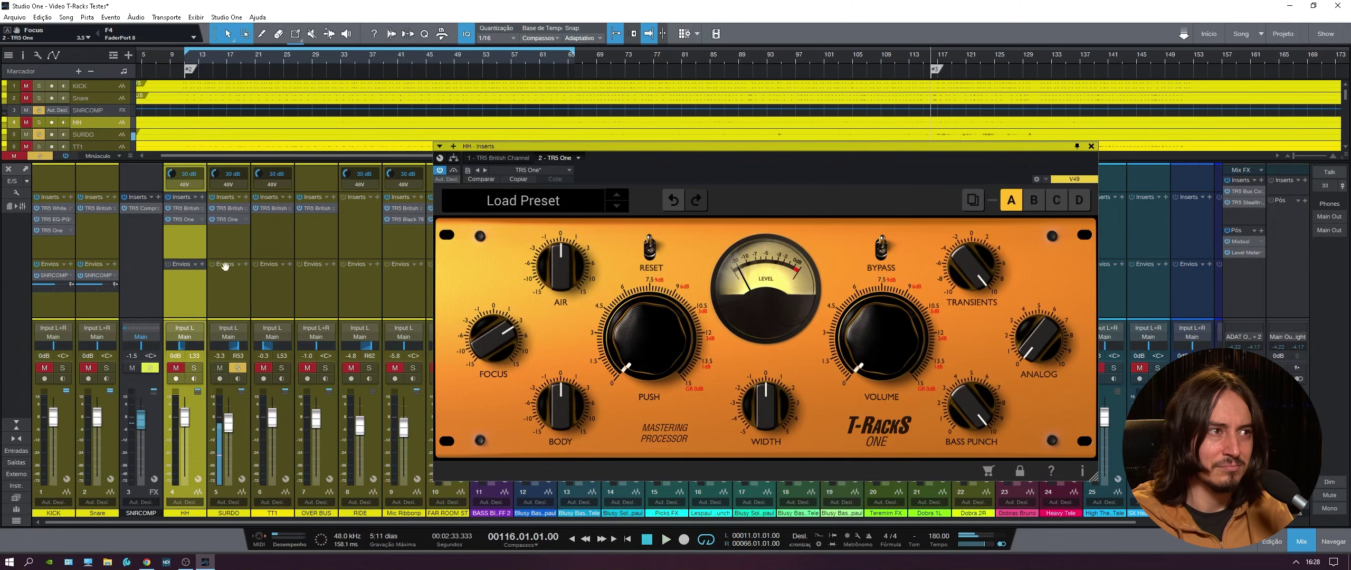
Step: Open British Channel on SURDO, solo all the drum channels again, and close the plug-in window
click(238, 210)
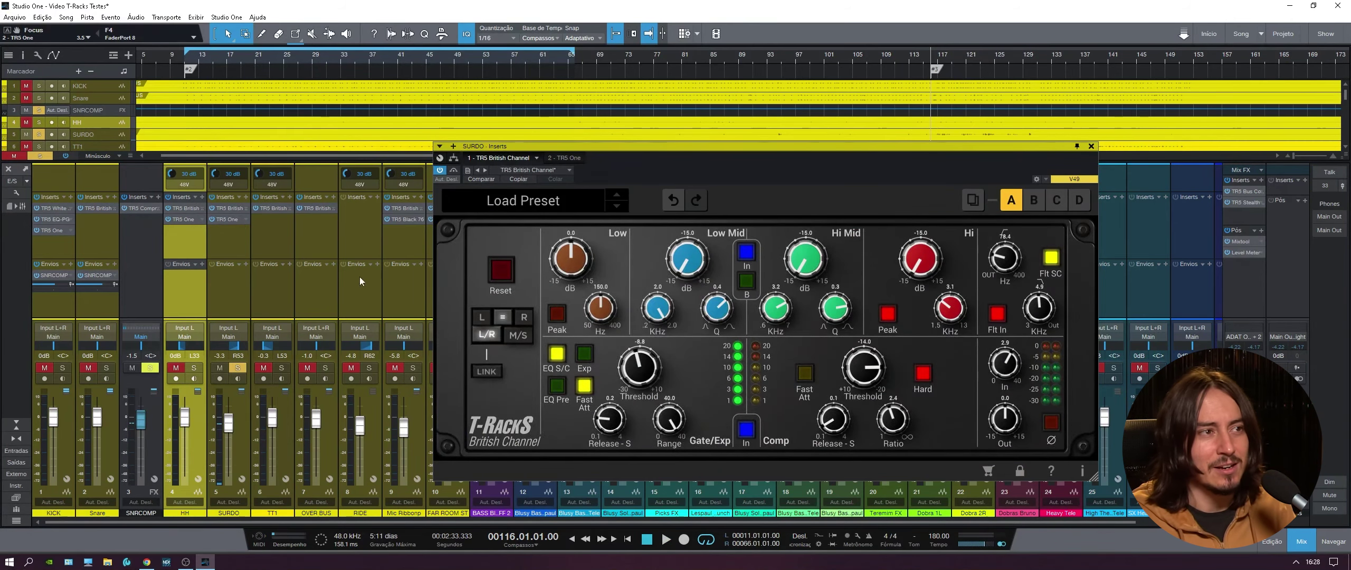
drag(816, 184, 1132, 89)
click(457, 368)
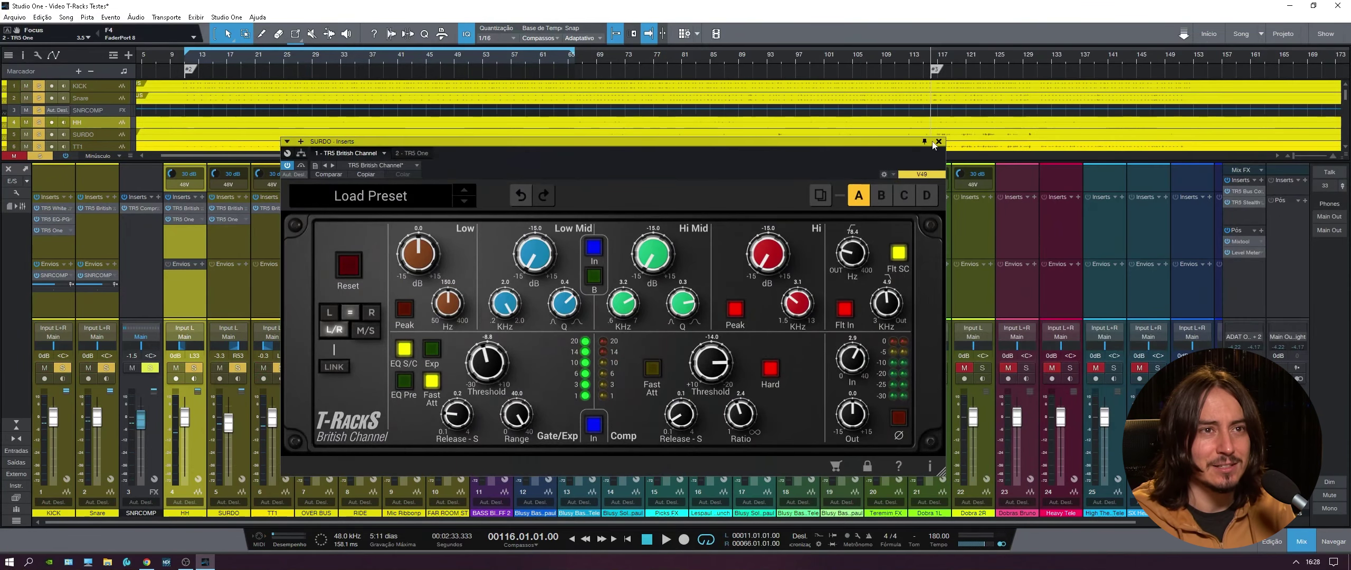
click(933, 148)
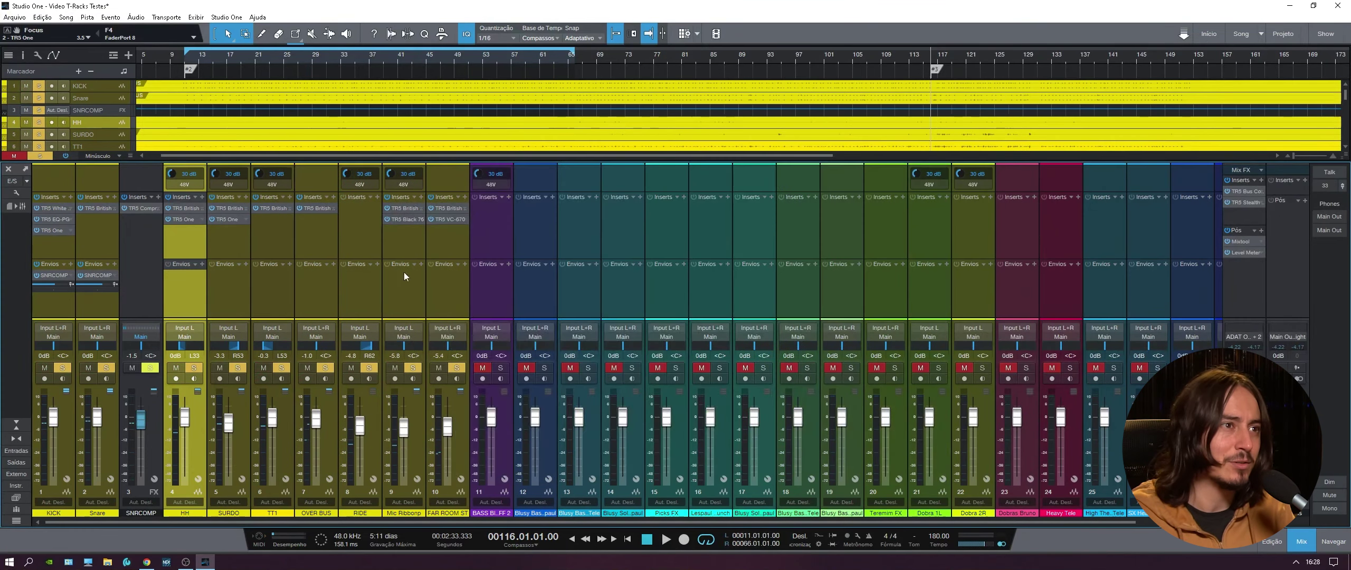
Step: Open T-RackS One on SURDO and play the drum mix with the plug-in deactivated and reactivated to compare, then stop
click(228, 219)
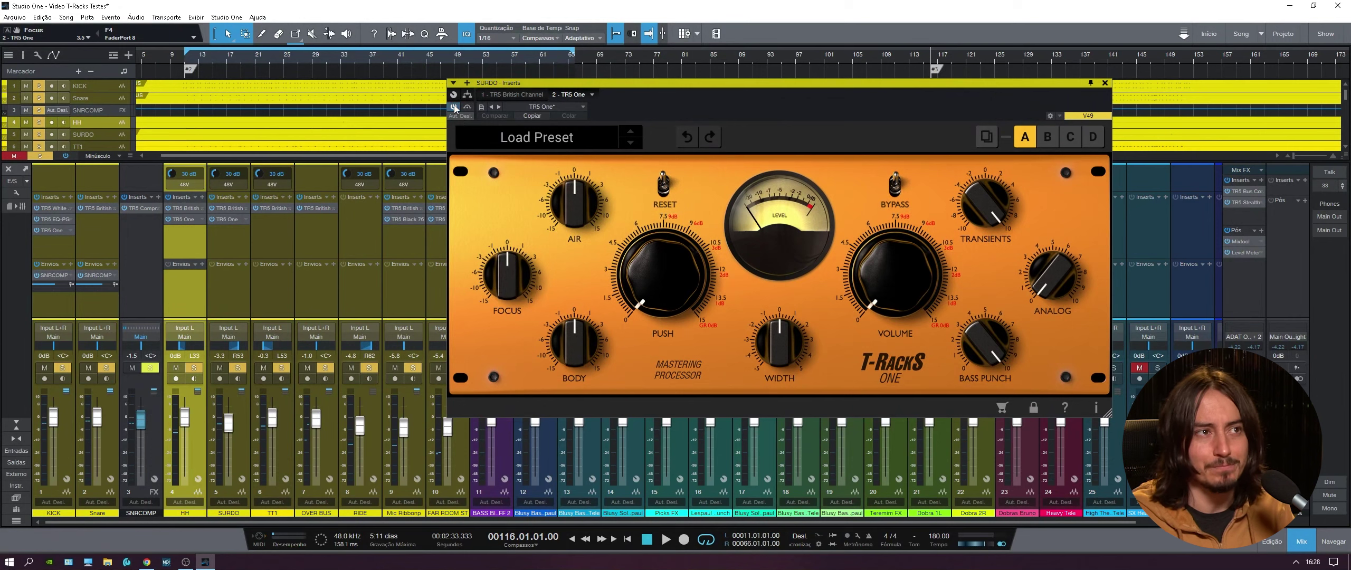
key(space)
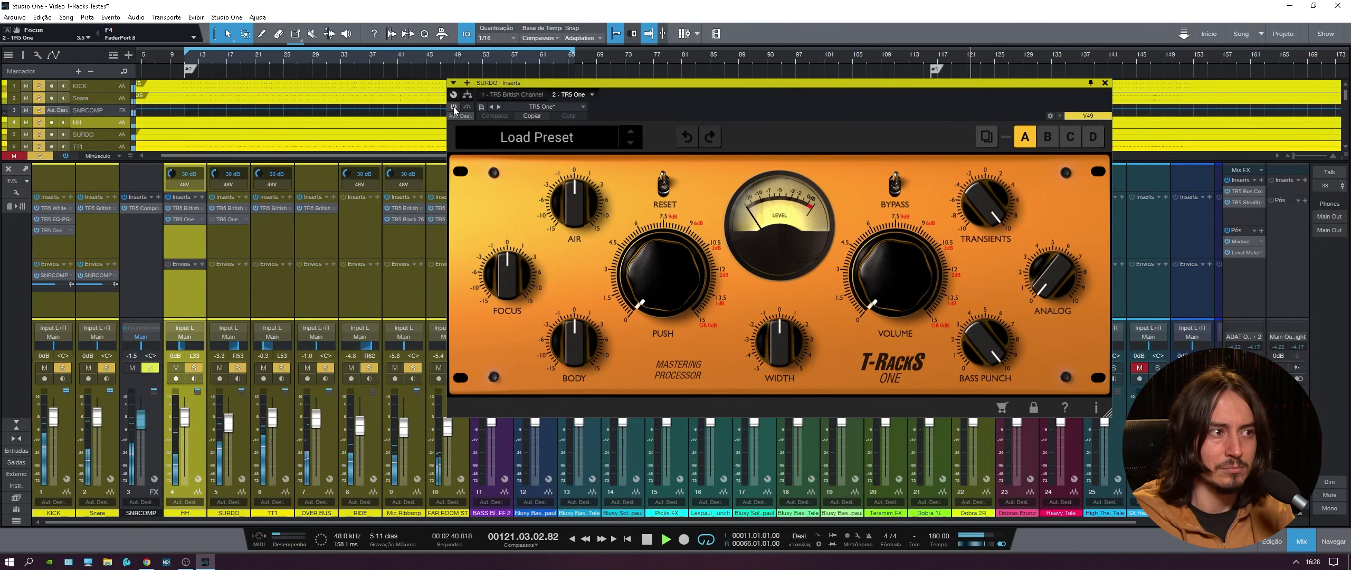
click(454, 107)
key(shift+b)
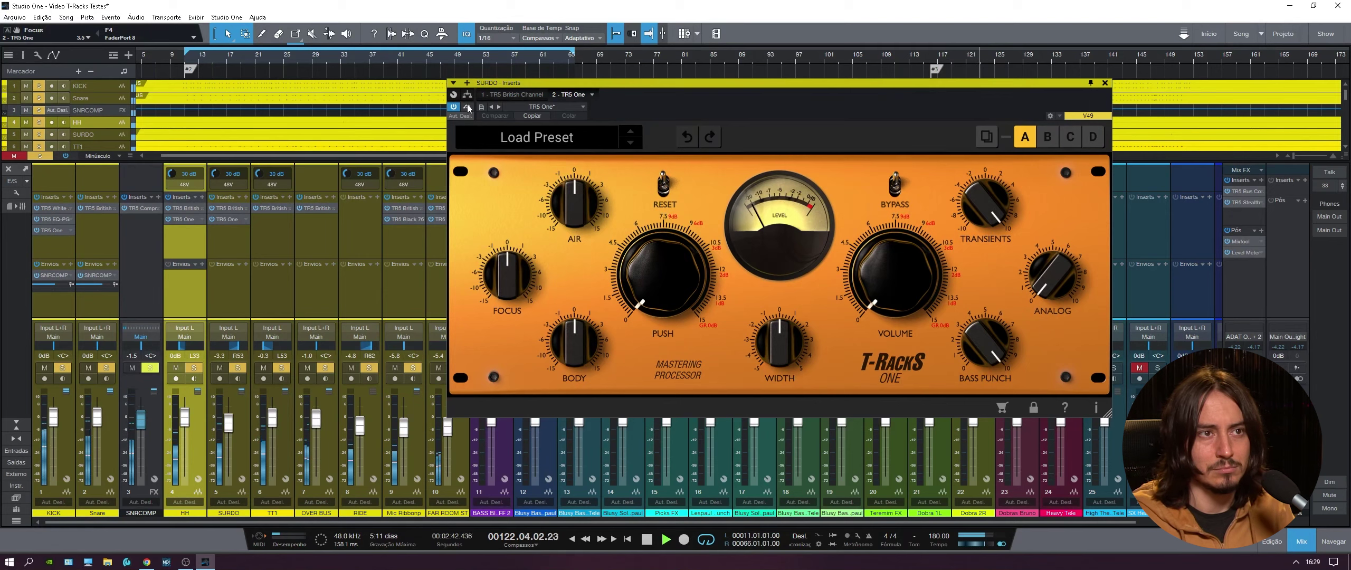
key(space)
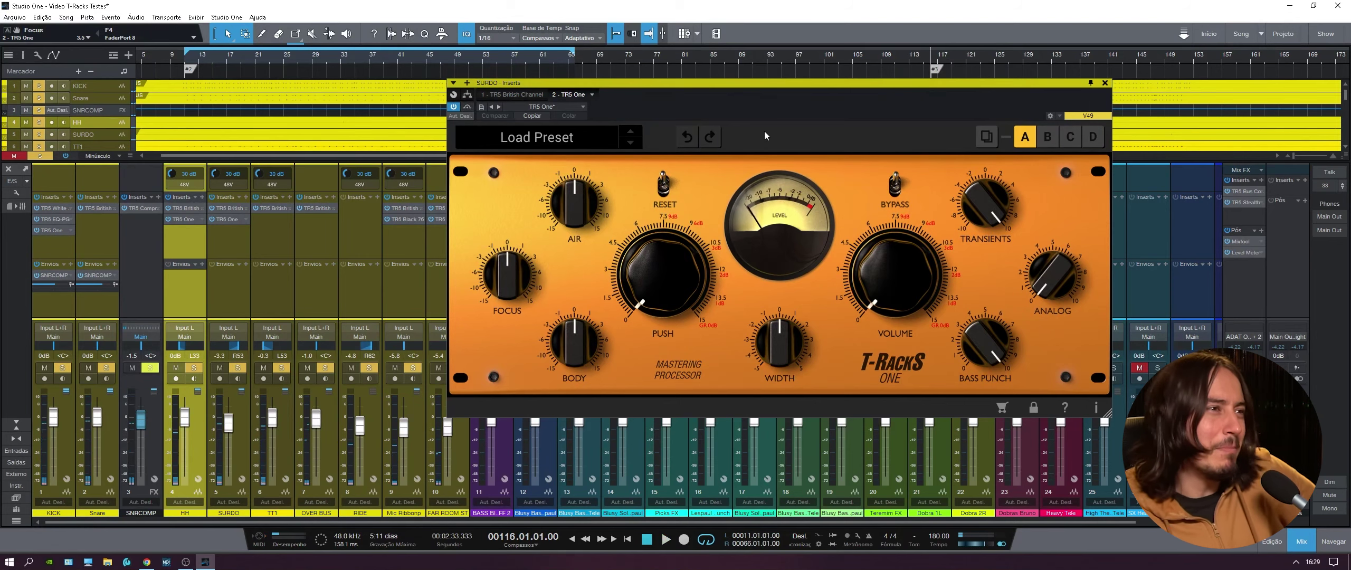
Step: Open Comprexxor on SNRCOMP, lower that channel's volume to -6.8 dB, and close the plug-in window
click(126, 209)
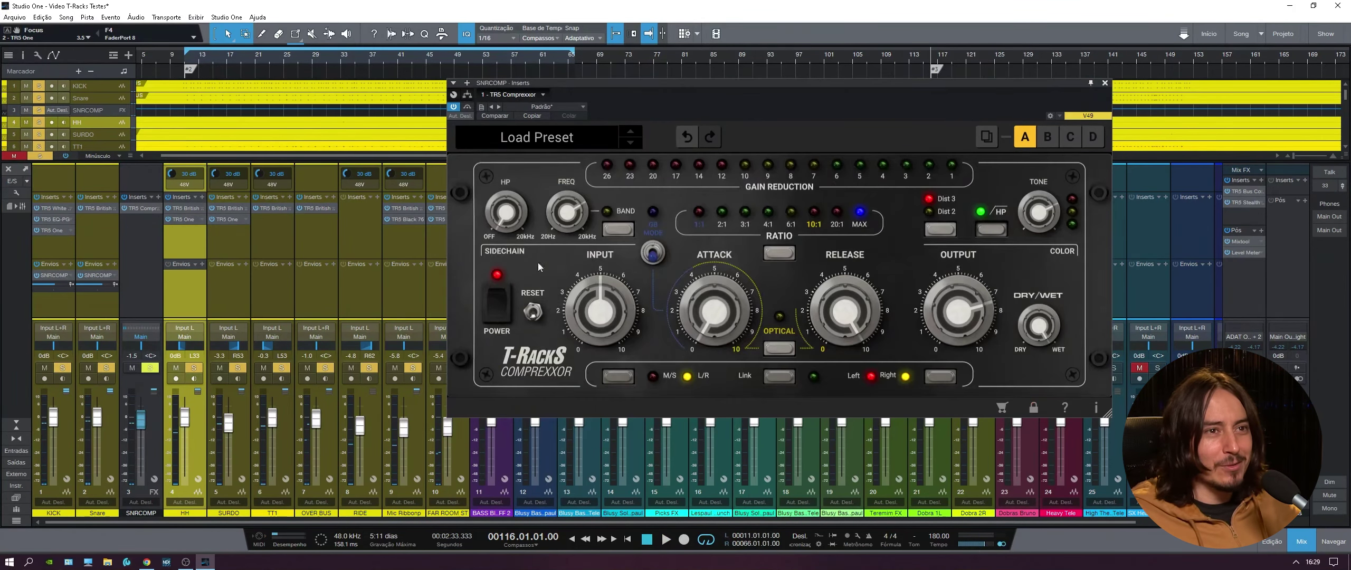
drag(141, 422, 141, 433)
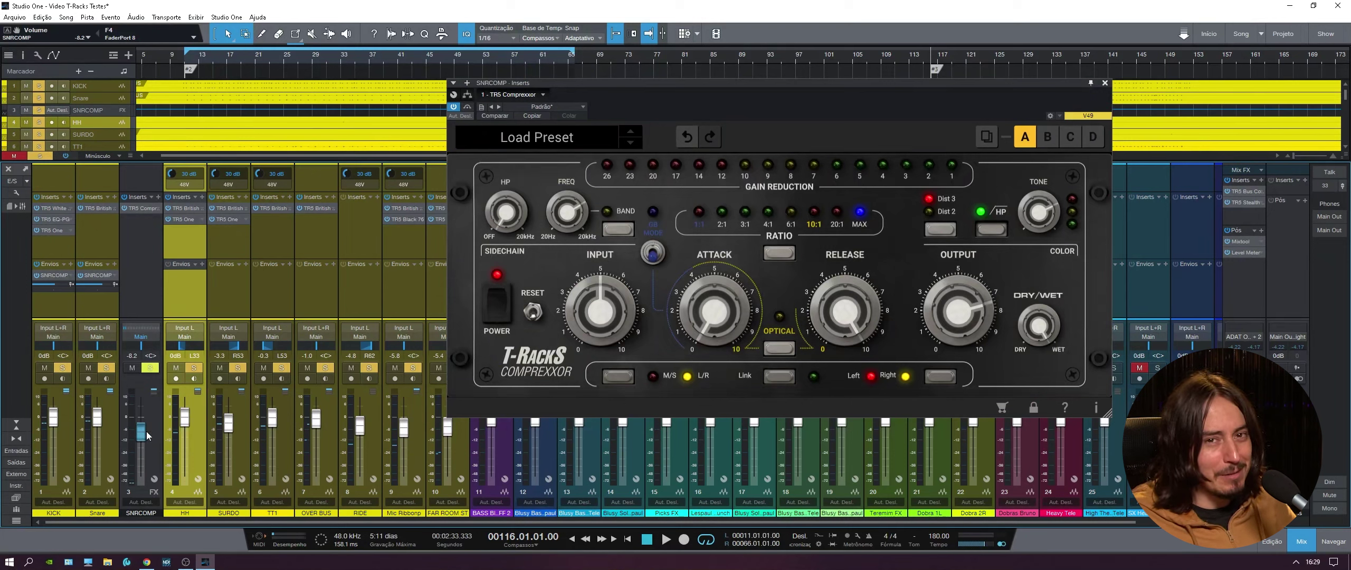
drag(145, 434, 145, 430)
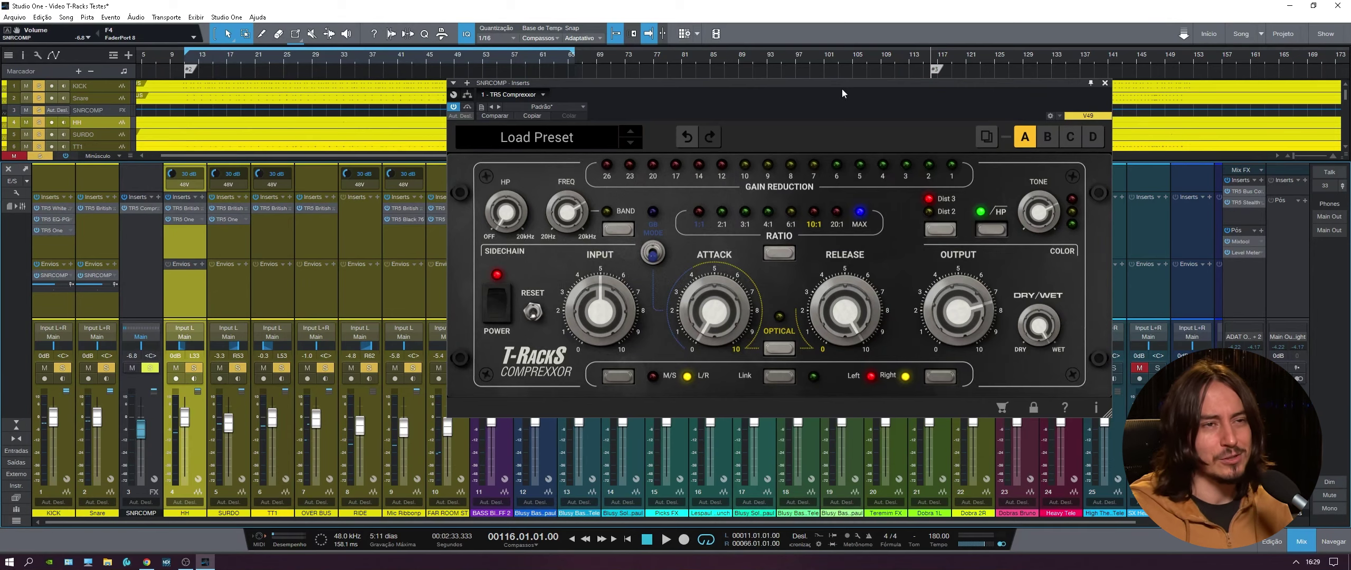
drag(863, 109, 747, 130)
click(989, 103)
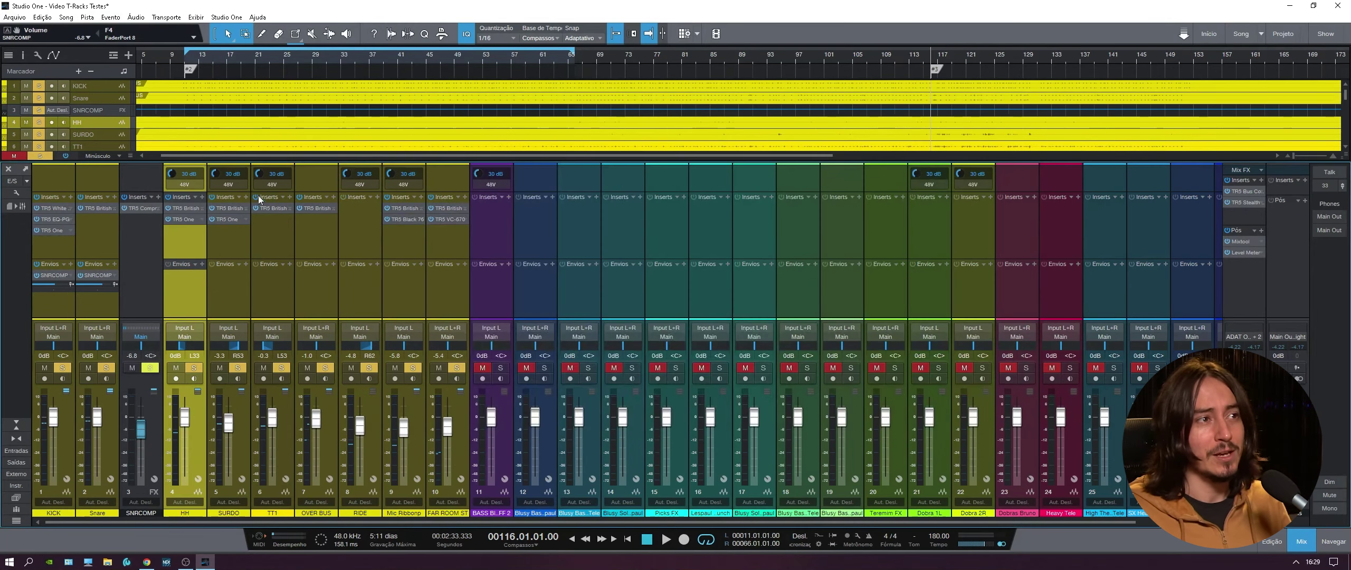
Step: Reopen T-RackS One on SURDO, compare the drum mix with it deactivated and active, move its window clear of the drum channels, and stop playback
click(231, 220)
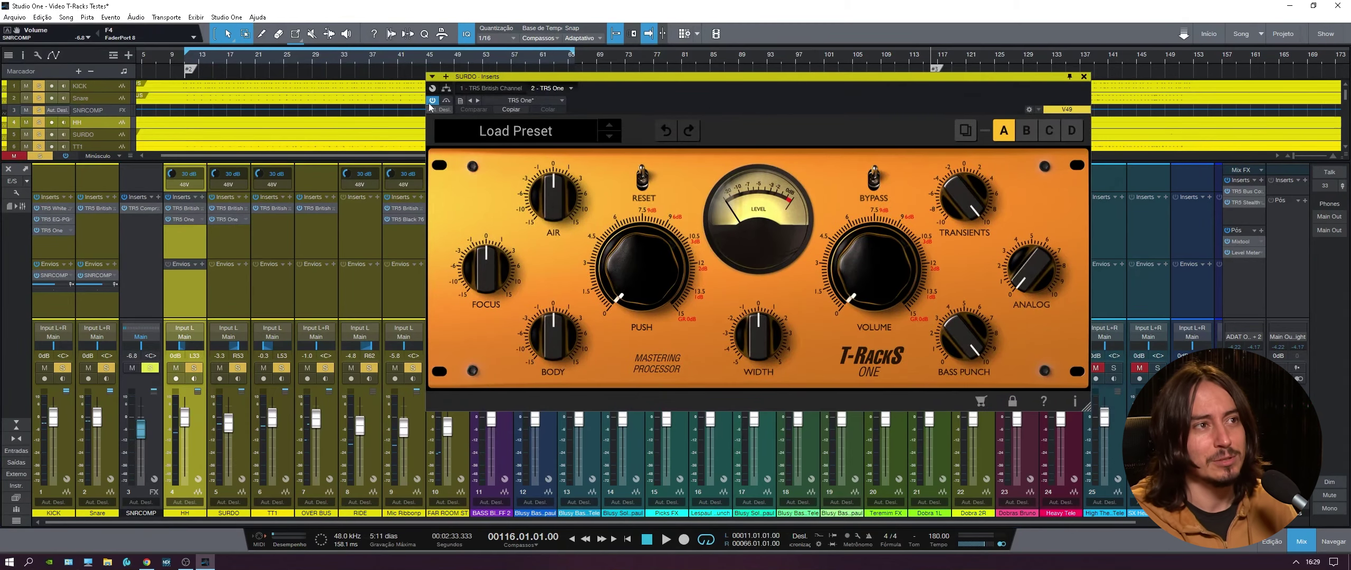
key(space)
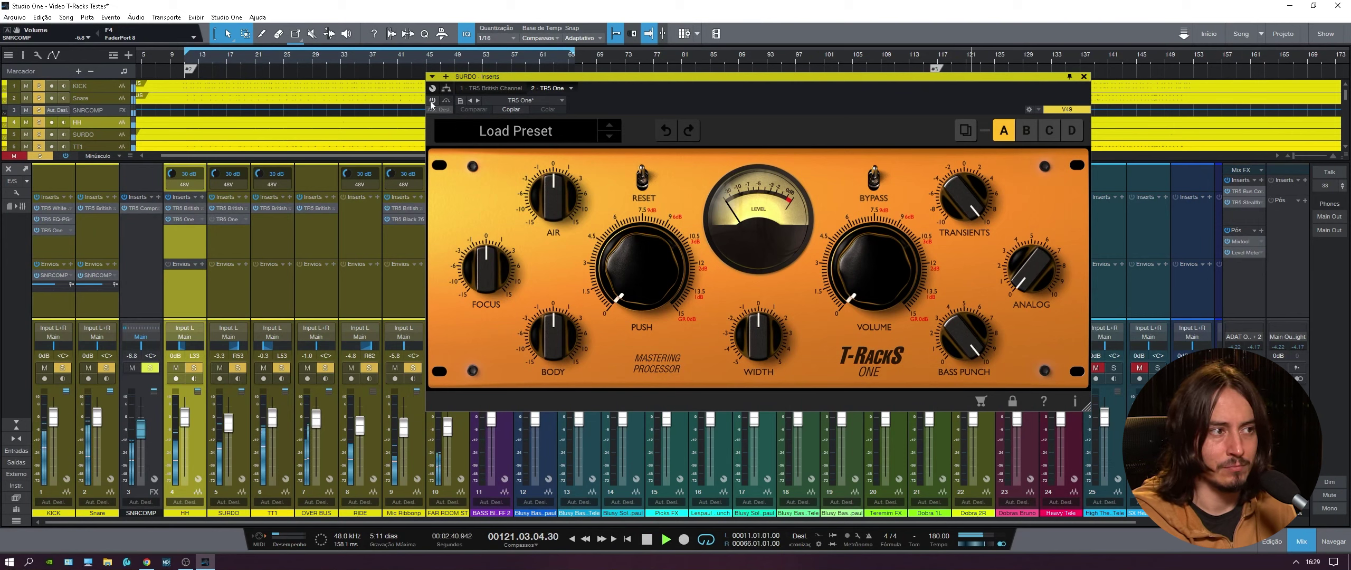
click(431, 101)
key(space)
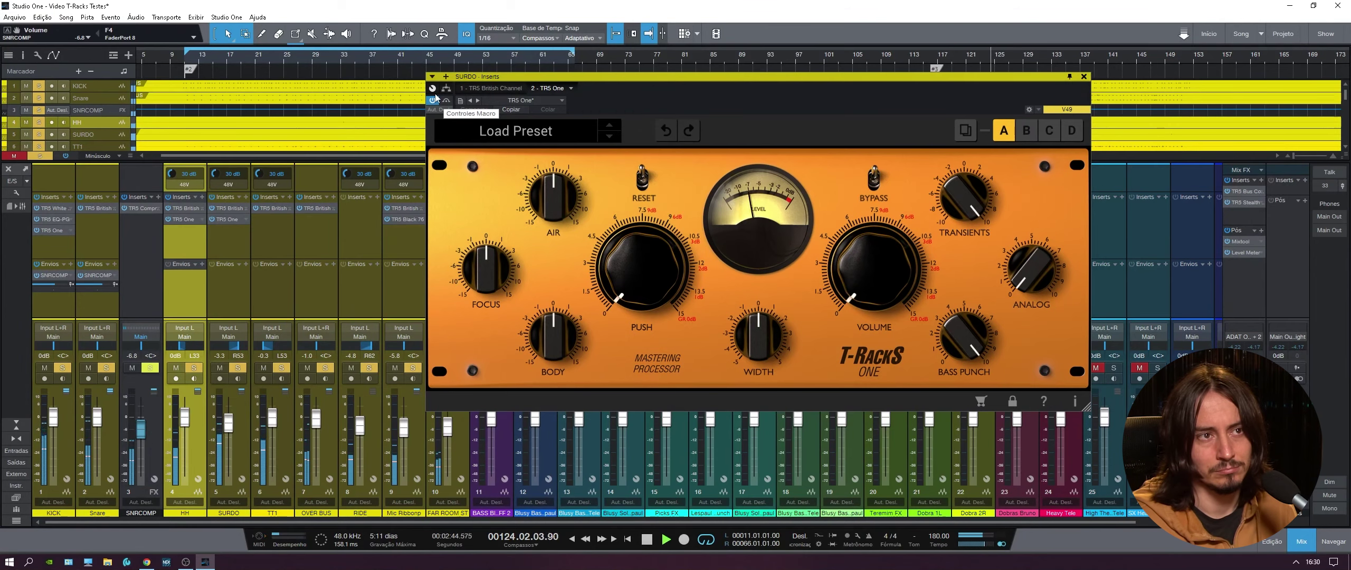
drag(886, 100, 754, 128)
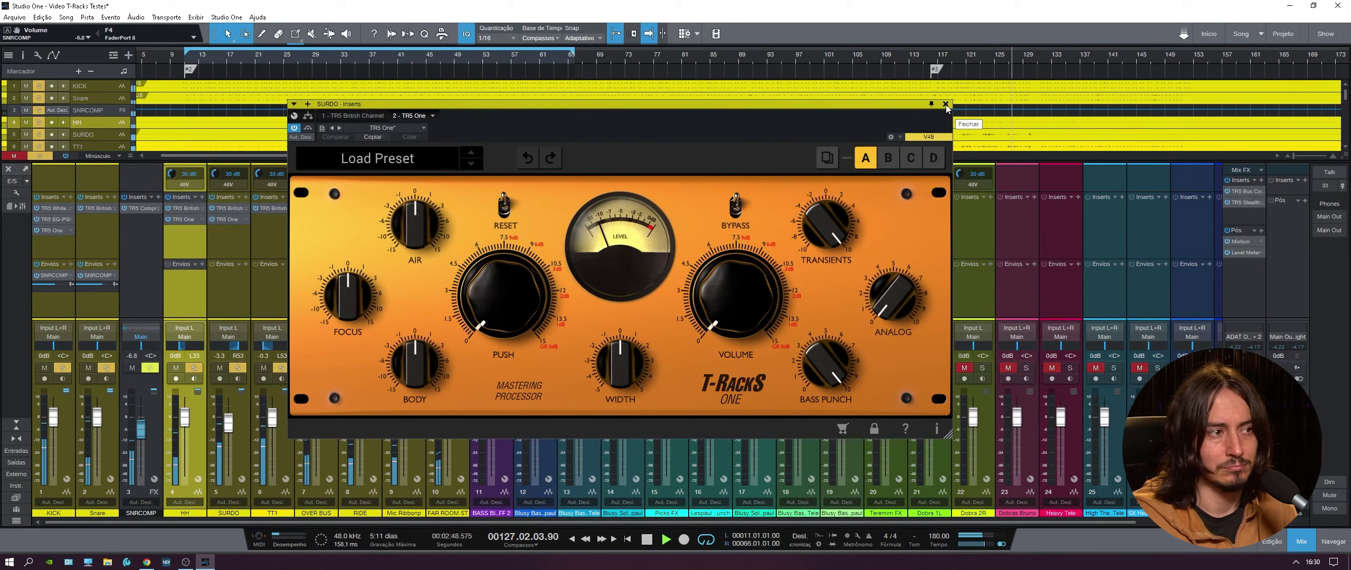
drag(743, 118, 779, 127)
drag(660, 143, 934, 119)
key(space)
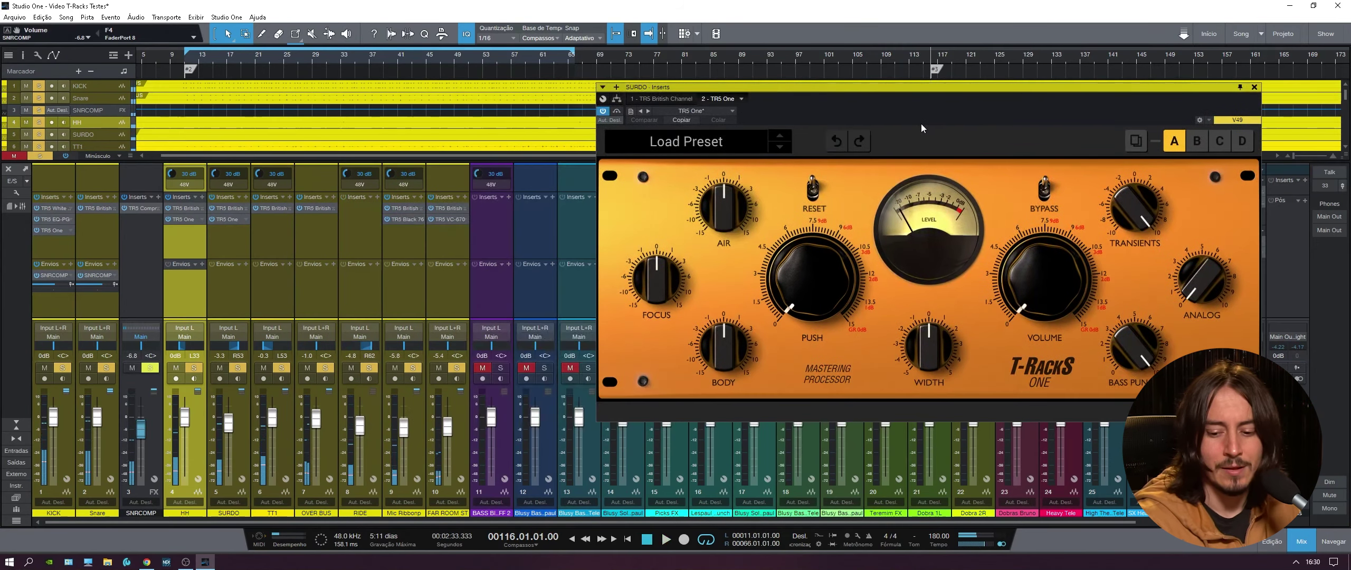
Step: Lower the faders to -1.9 dB on OVER BUS, -10.0 dB on the ribbon mic track, and -7.1 dB on FAR ROOM ST
click(400, 283)
click(319, 290)
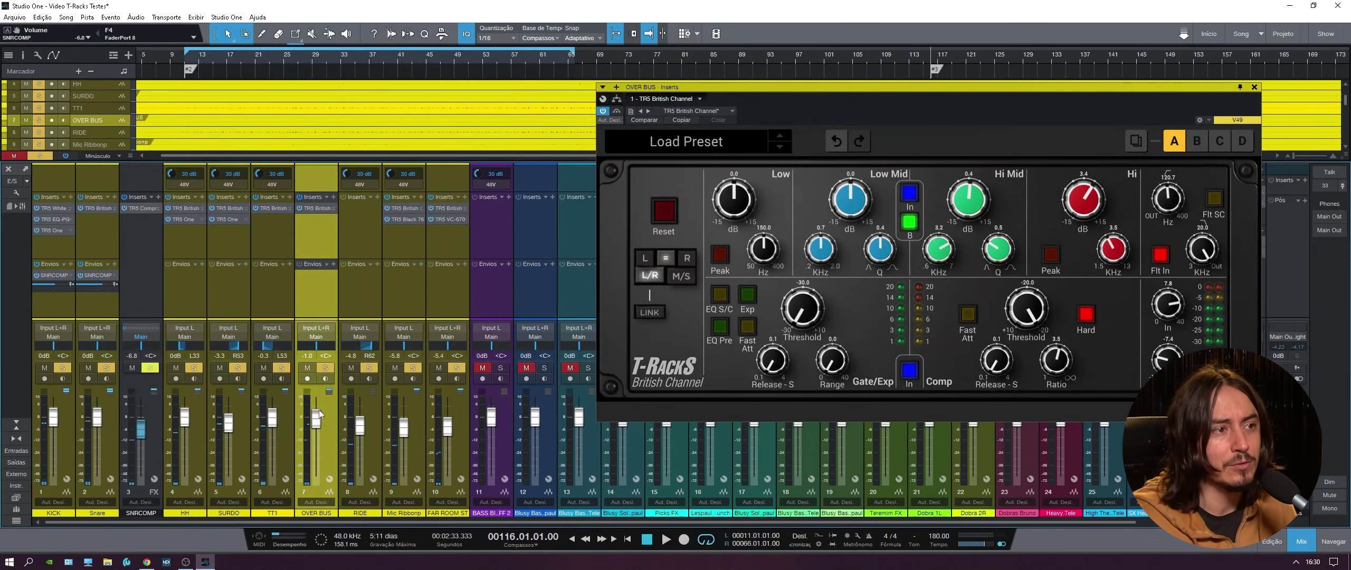
drag(317, 417, 316, 419)
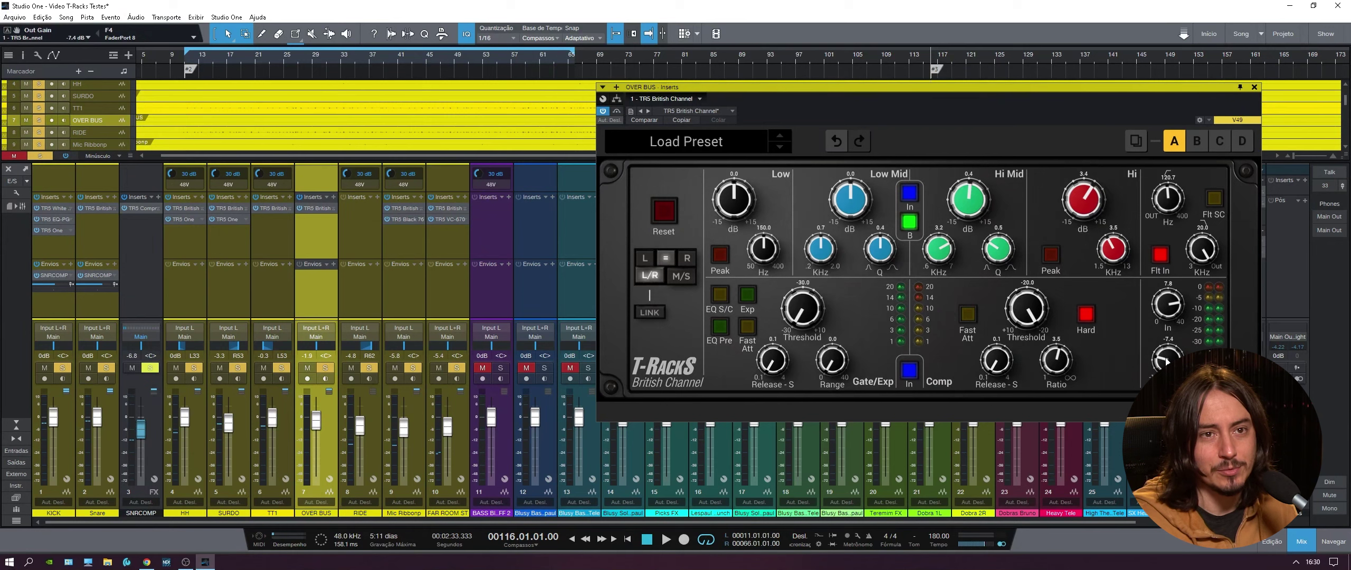
drag(404, 428, 447, 437)
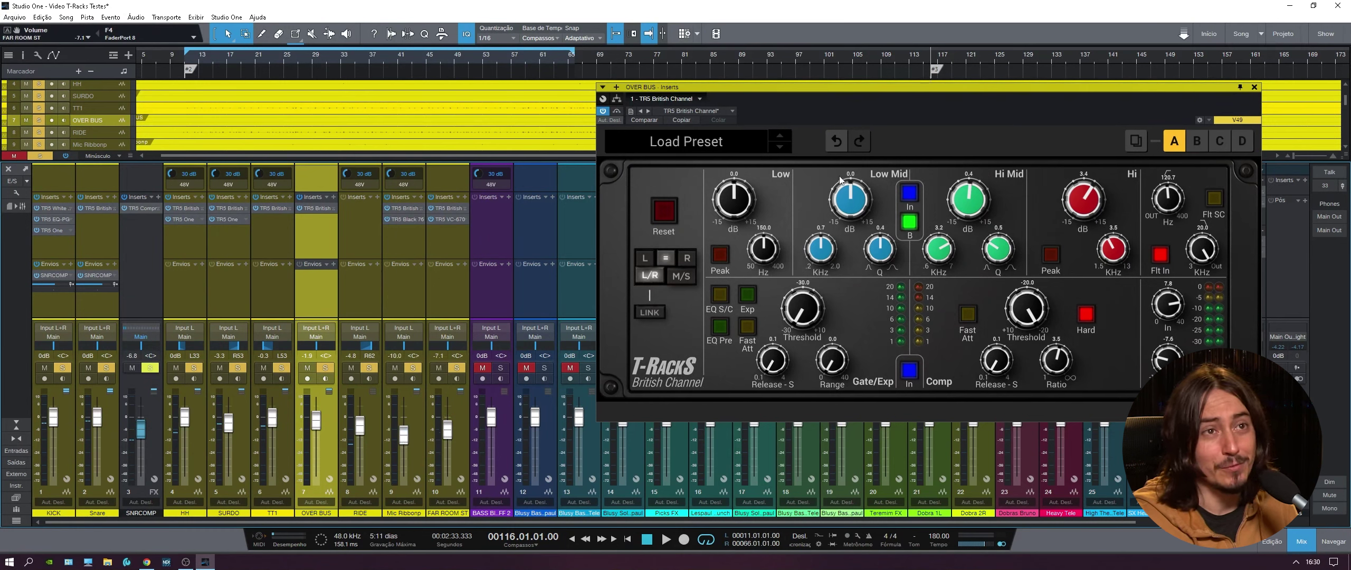
Step: Play the drum mix with the SURDO track's TR5 One open, moving its window clear of the master channel, and stop playback
key(space)
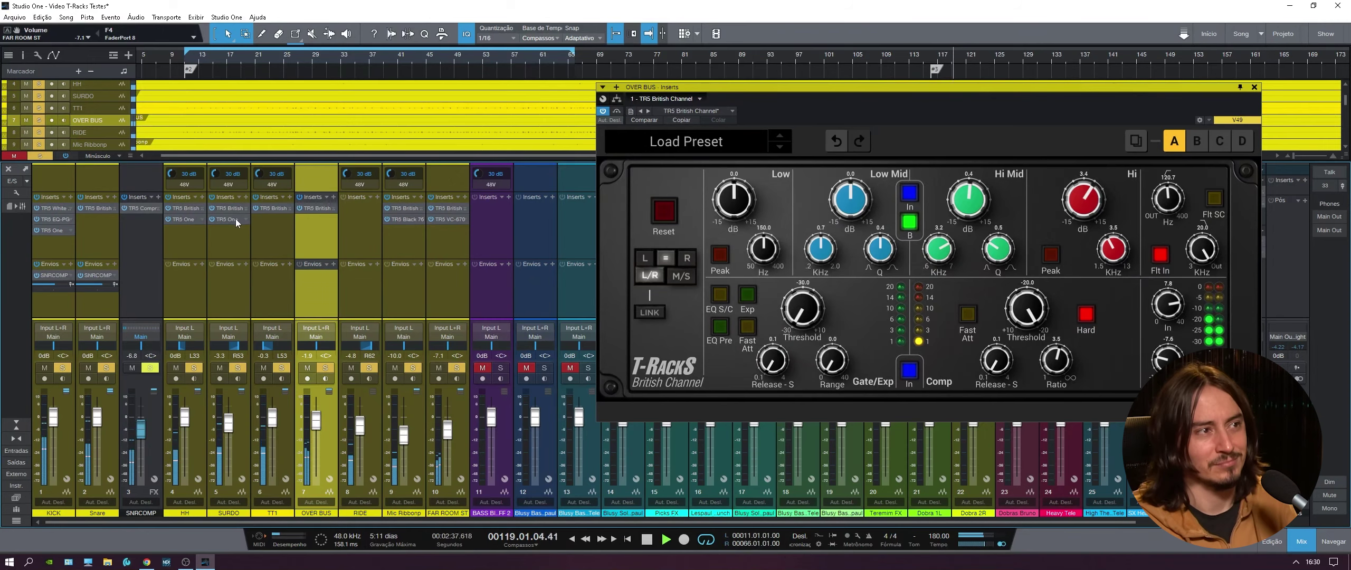
click(236, 219)
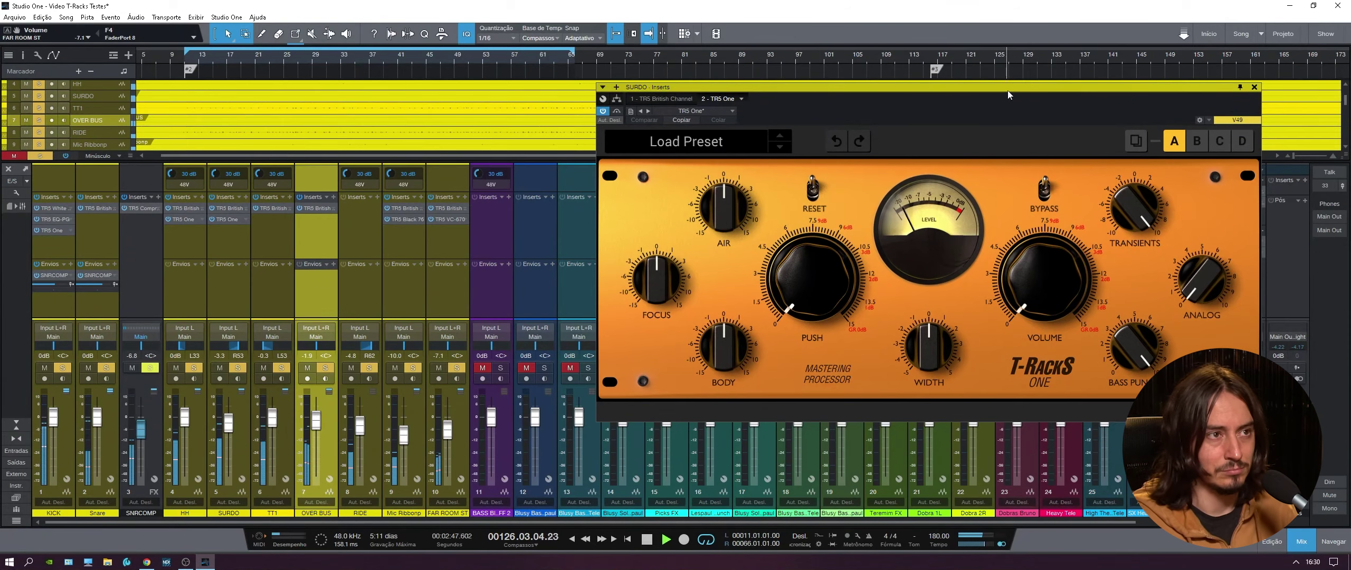
drag(914, 88, 797, 69)
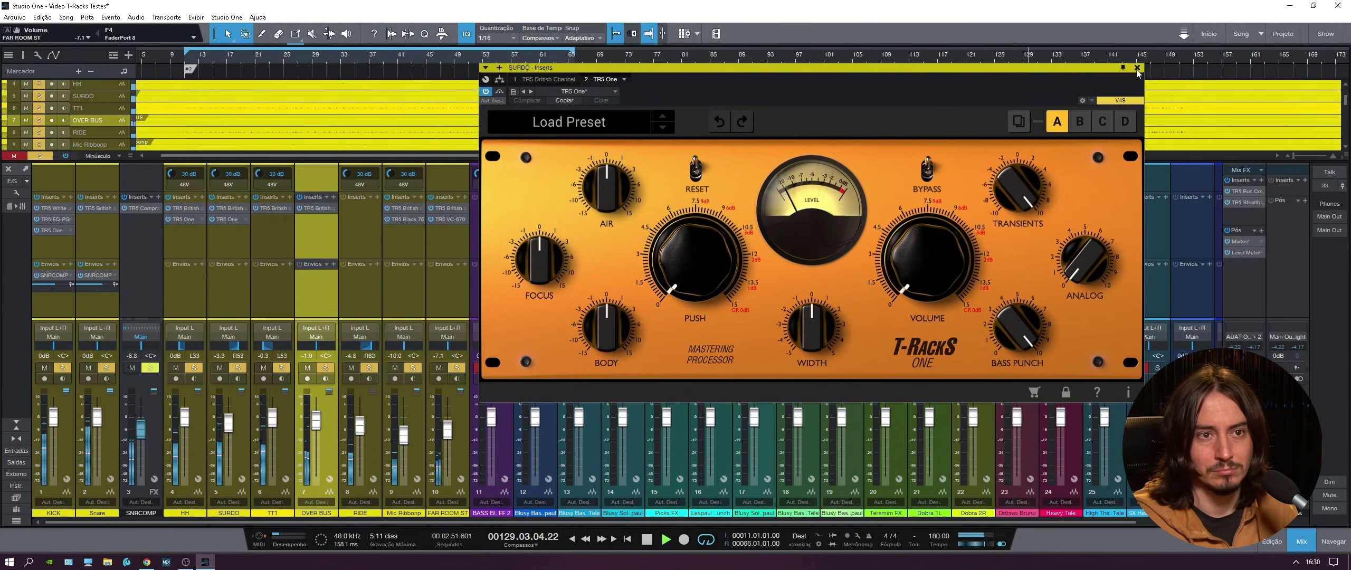
key(space)
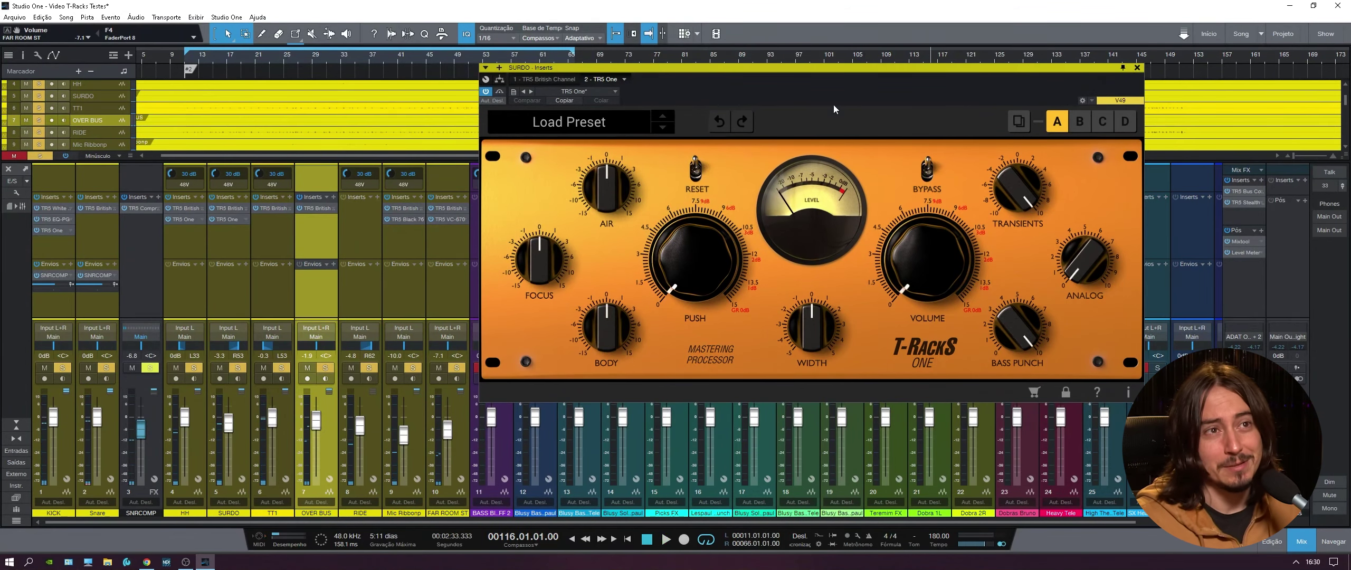
drag(823, 93, 802, 92)
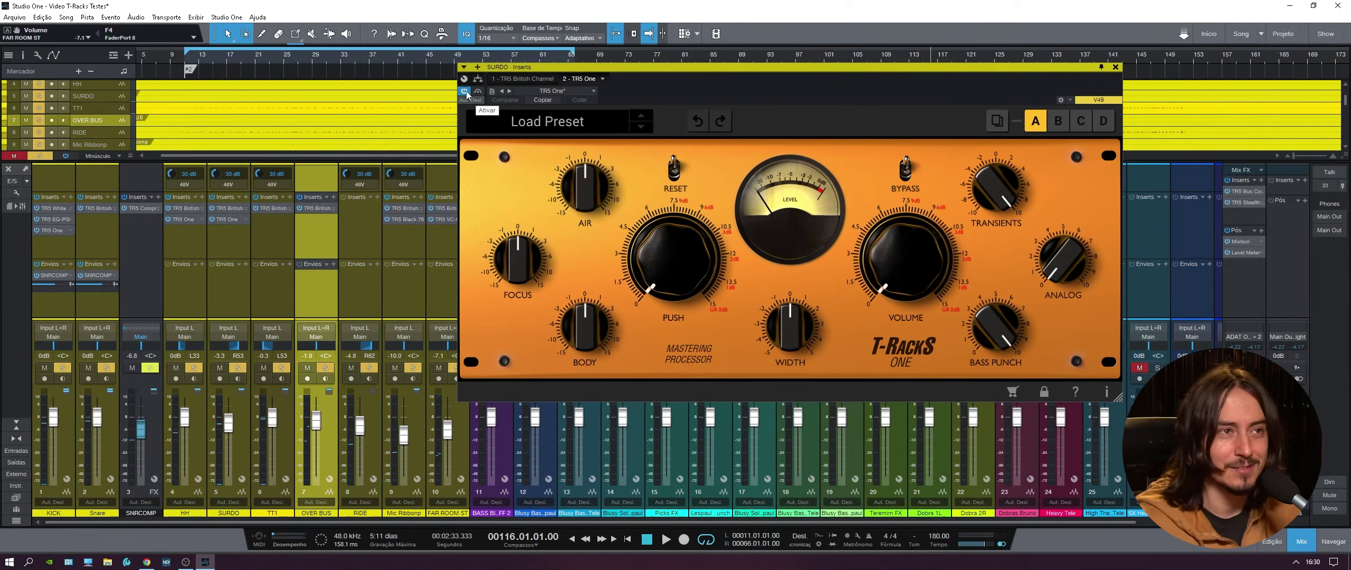
Step: Compare the drum mix with SURDO's TR5 One deactivated and activated during playback, and close the plug-in window
key(space)
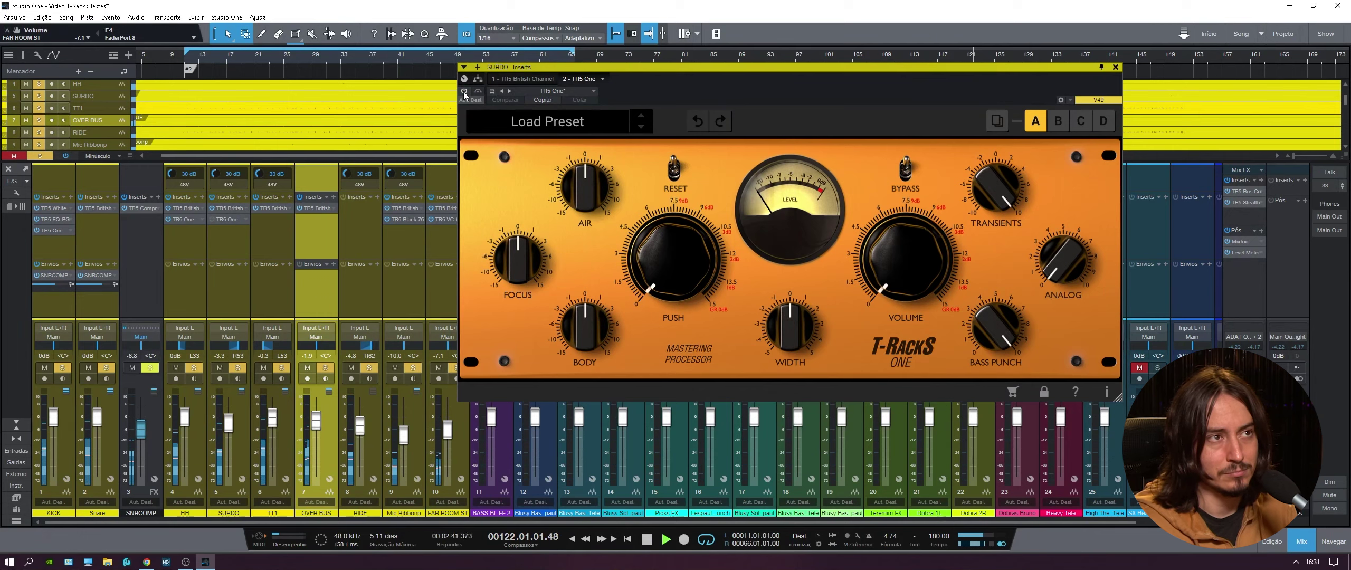
key(space)
key(space)
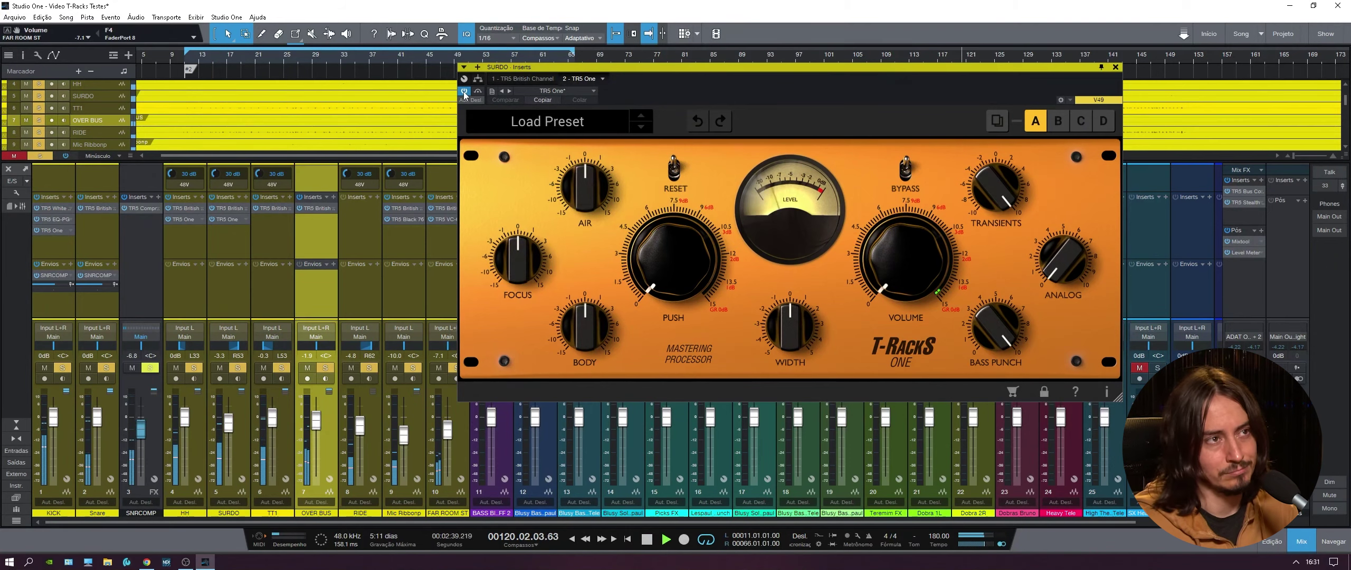
key(space)
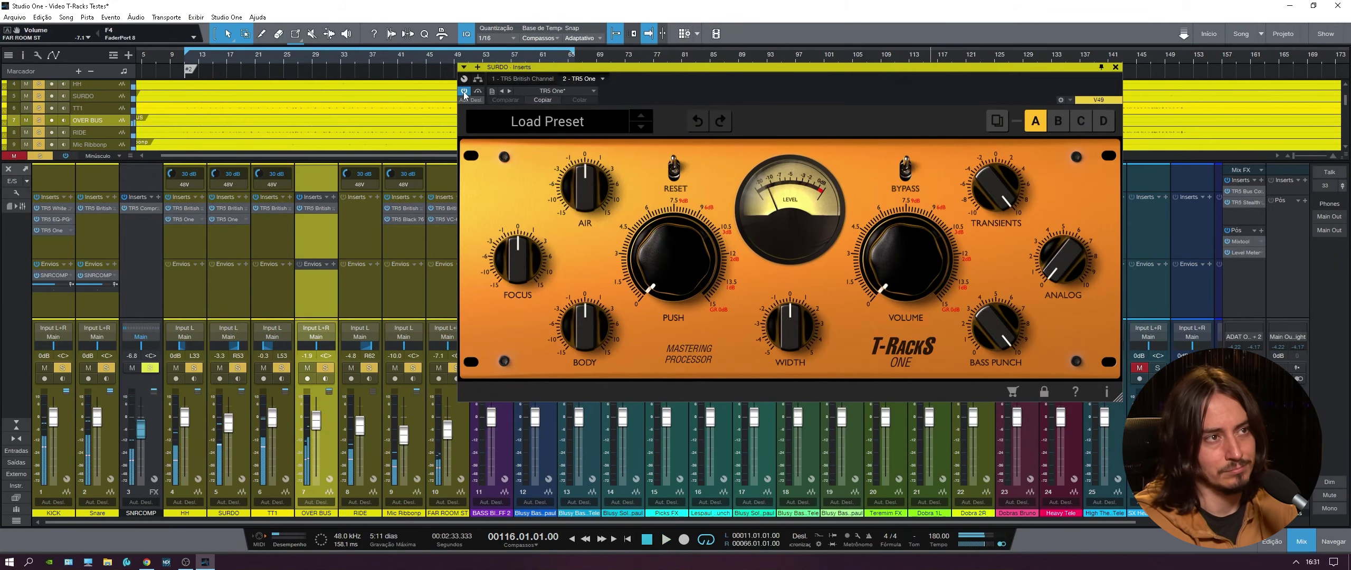
drag(759, 80, 595, 110)
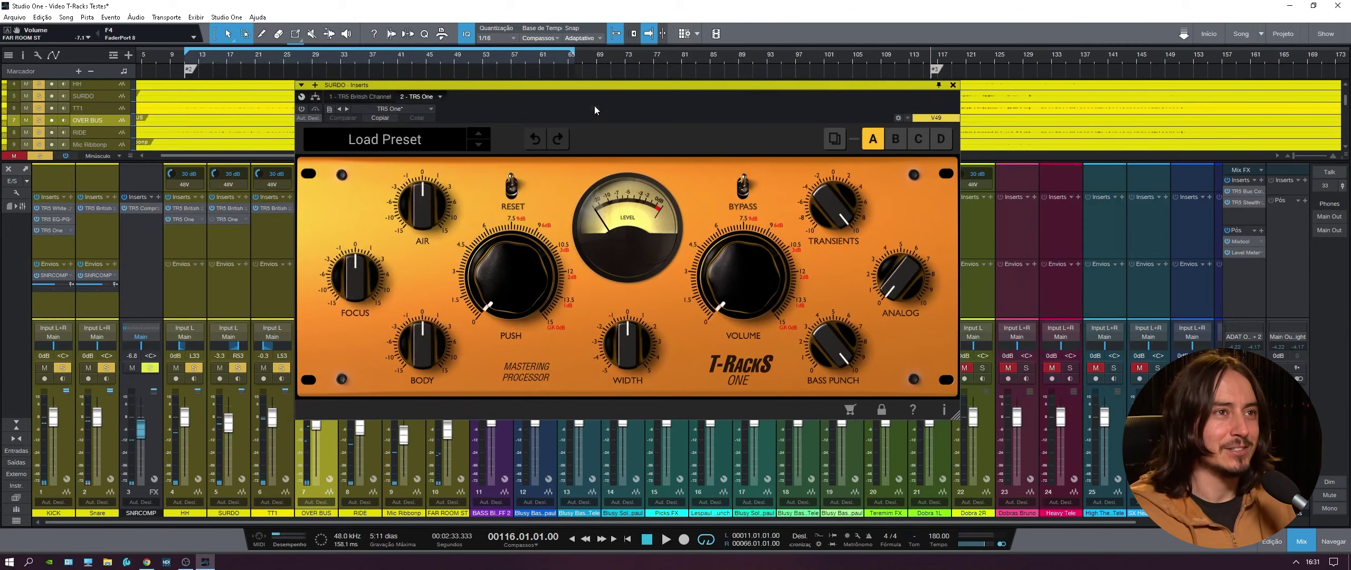
click(952, 84)
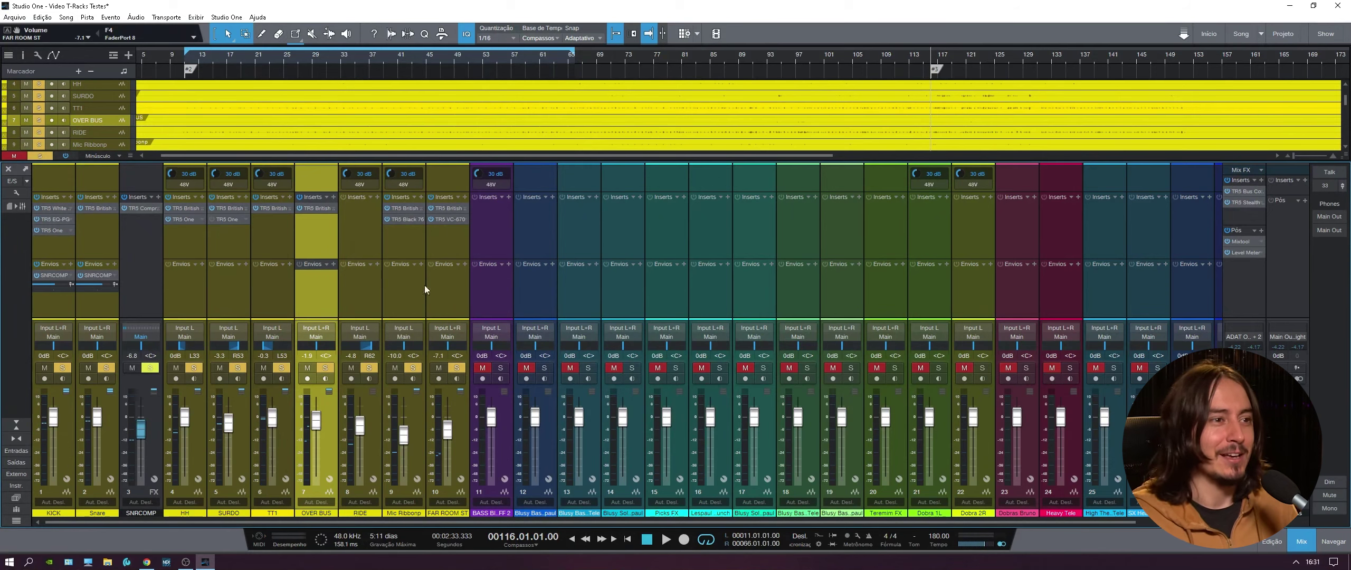
Step: Reset Bass Punch and Focus to 0 in the HH track's TR5 One, and close the plug-in window
click(408, 287)
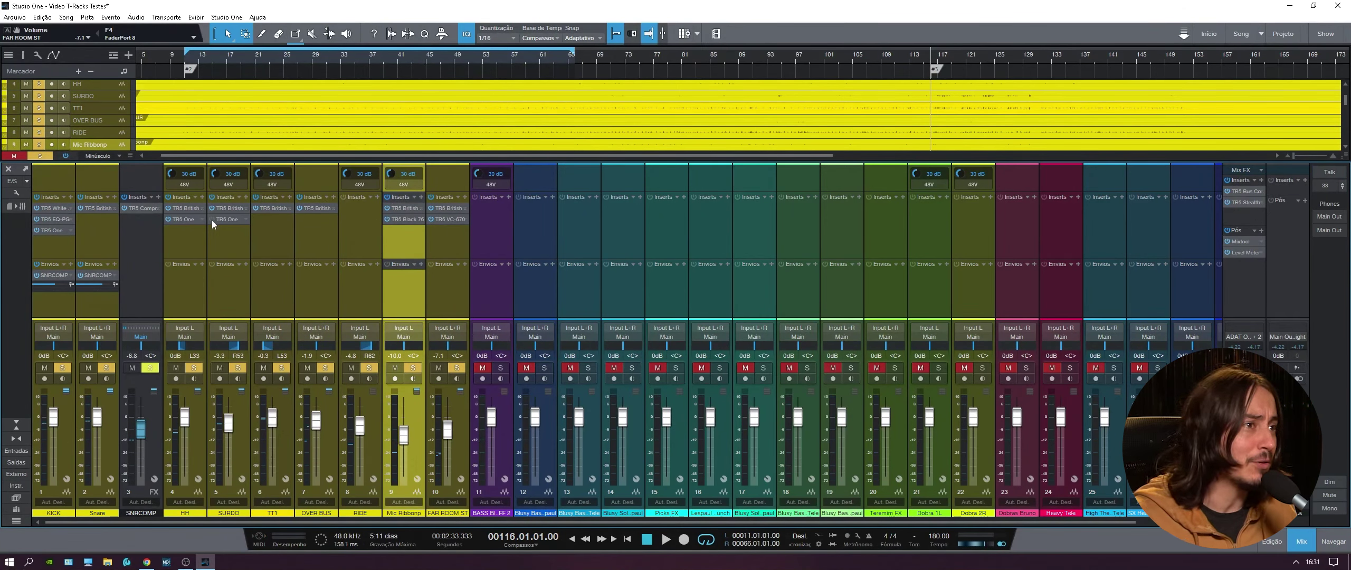
click(186, 219)
drag(823, 179, 813, 158)
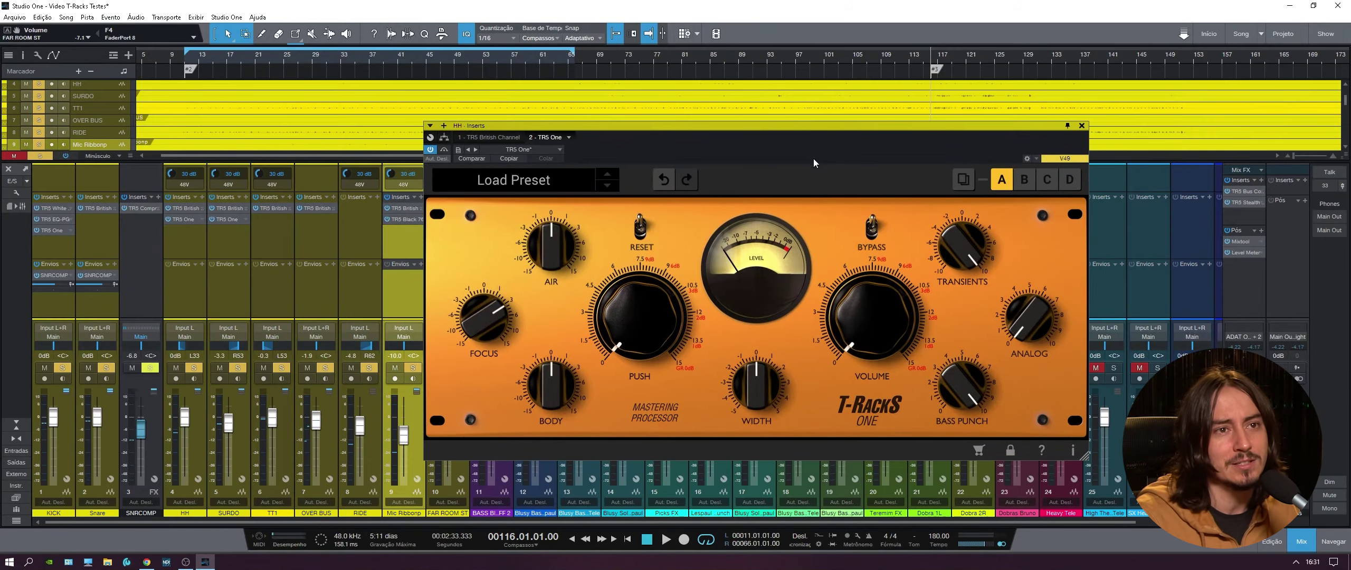
click(182, 219)
click(181, 219)
double_click(960, 388)
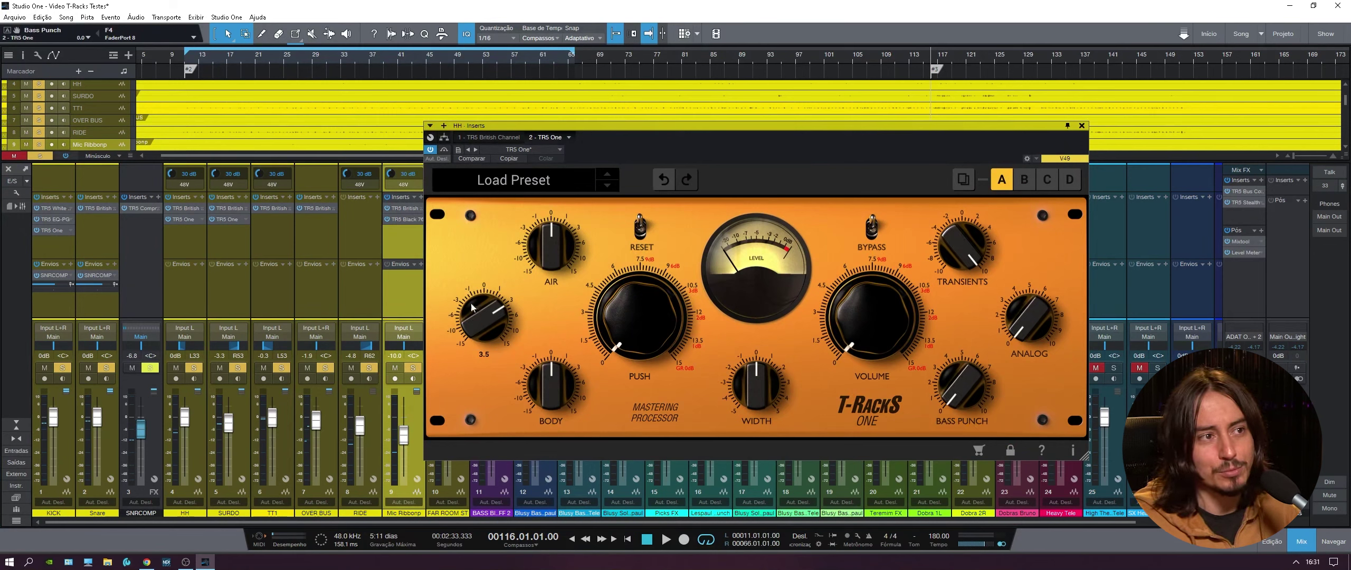
double_click(488, 324)
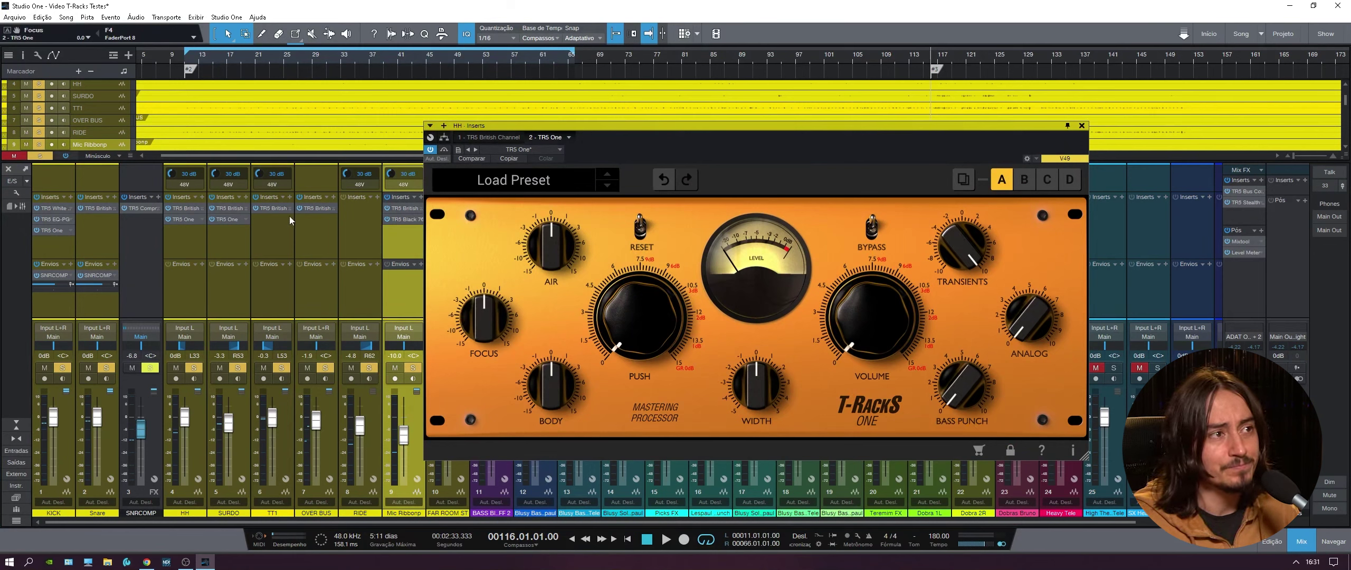
mouse_move(948, 289)
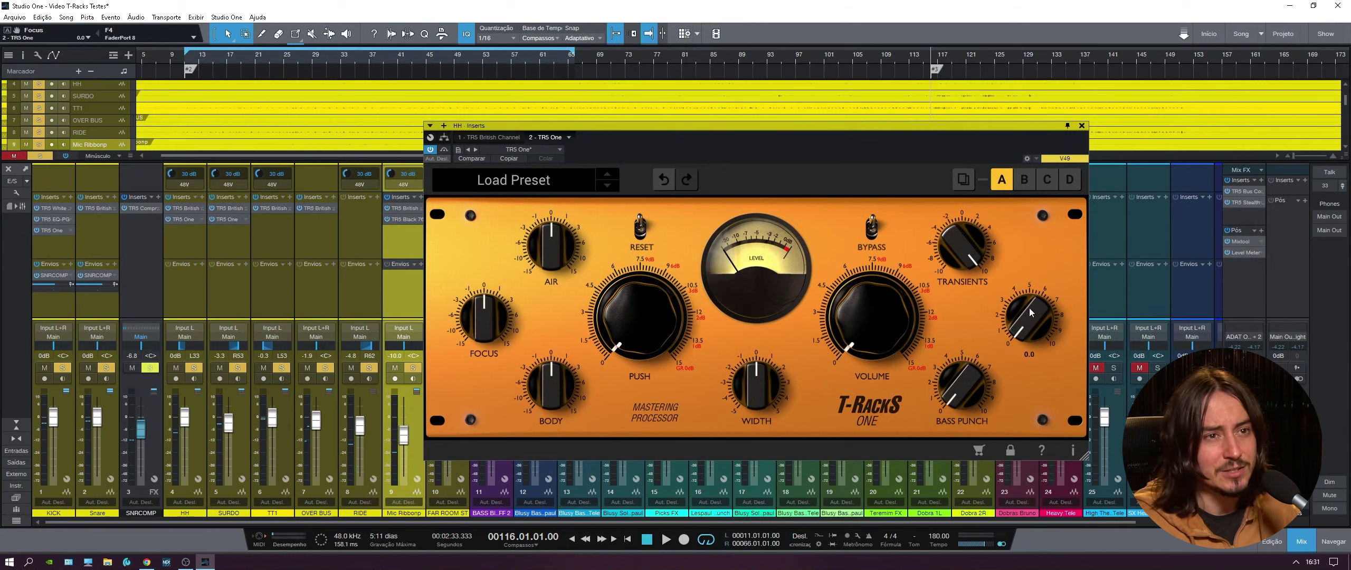
click(1081, 126)
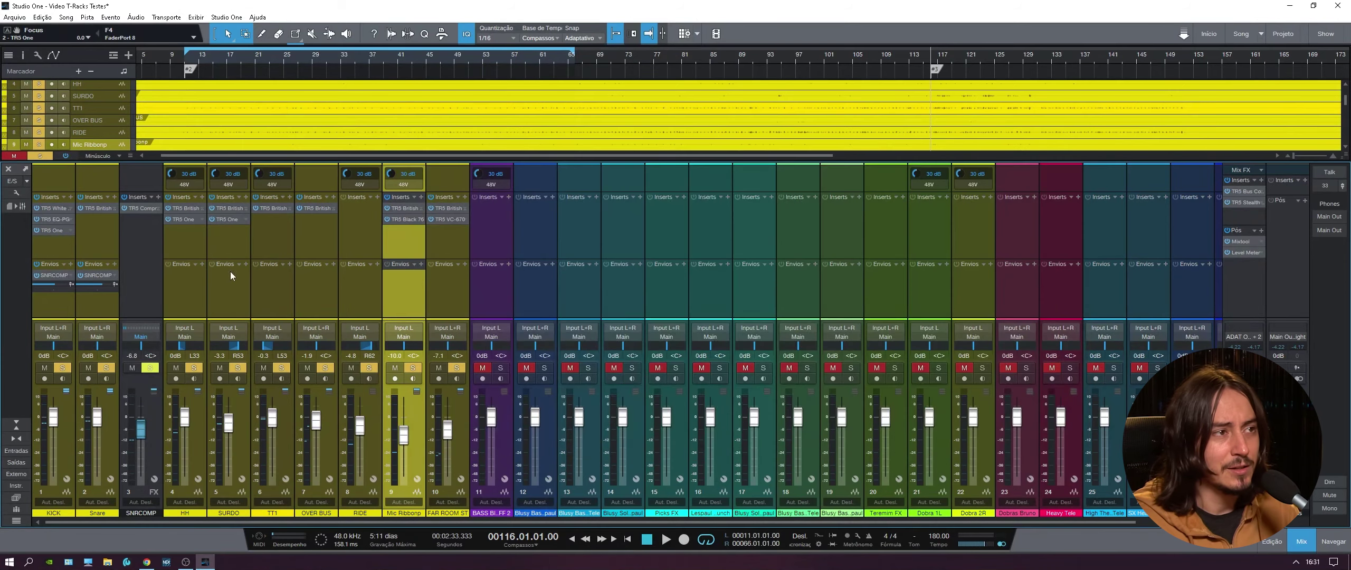
Step: Solo only the HH track and start playback
click(179, 294)
ctrl+click(195, 368)
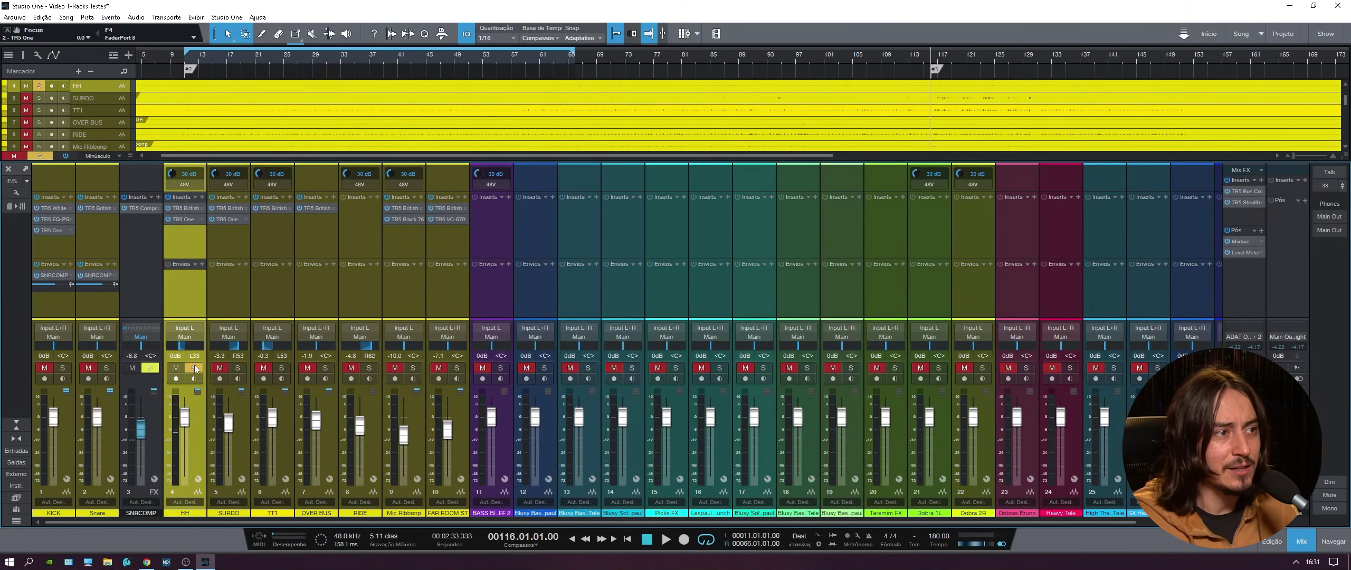
key(space)
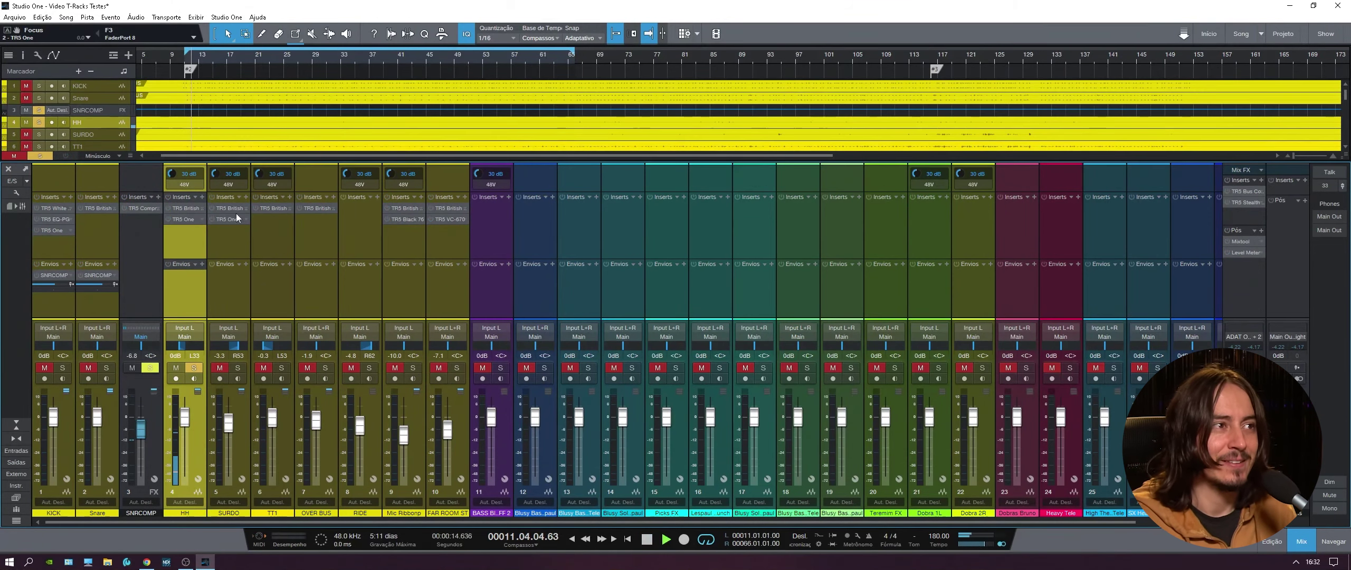
Step: Open the HH track's TR5 British Channel and TR5 One, arrange both windows for viewing together during playback, and stop playback
double_click(187, 209)
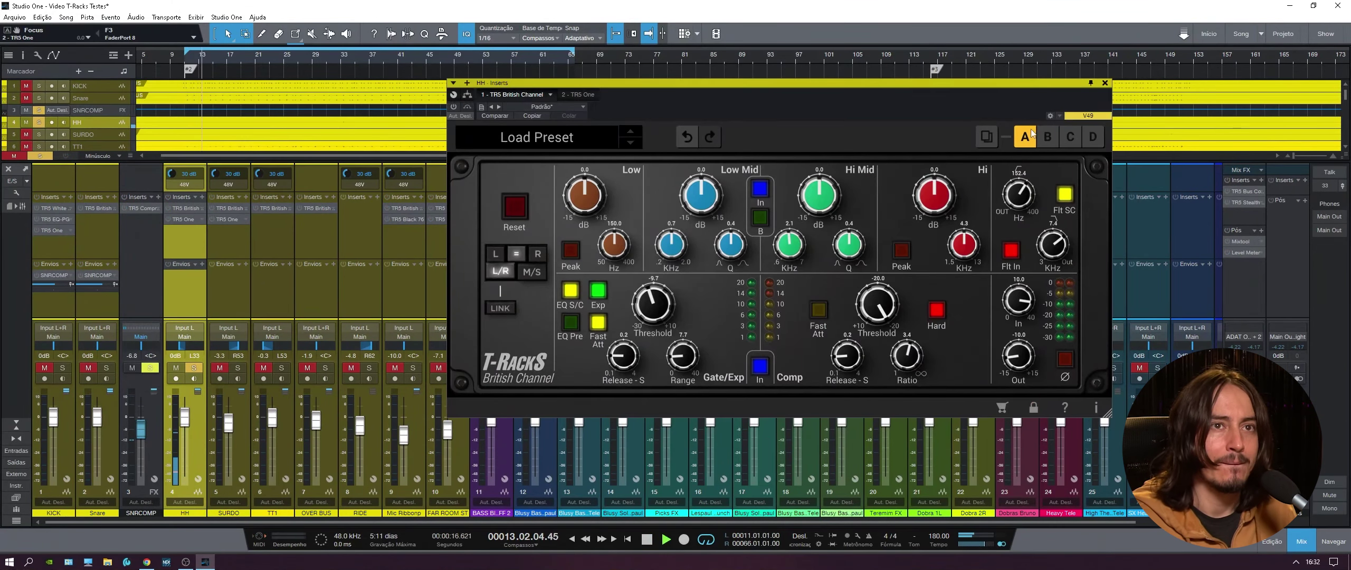
double_click(191, 219)
drag(634, 126, 187, 172)
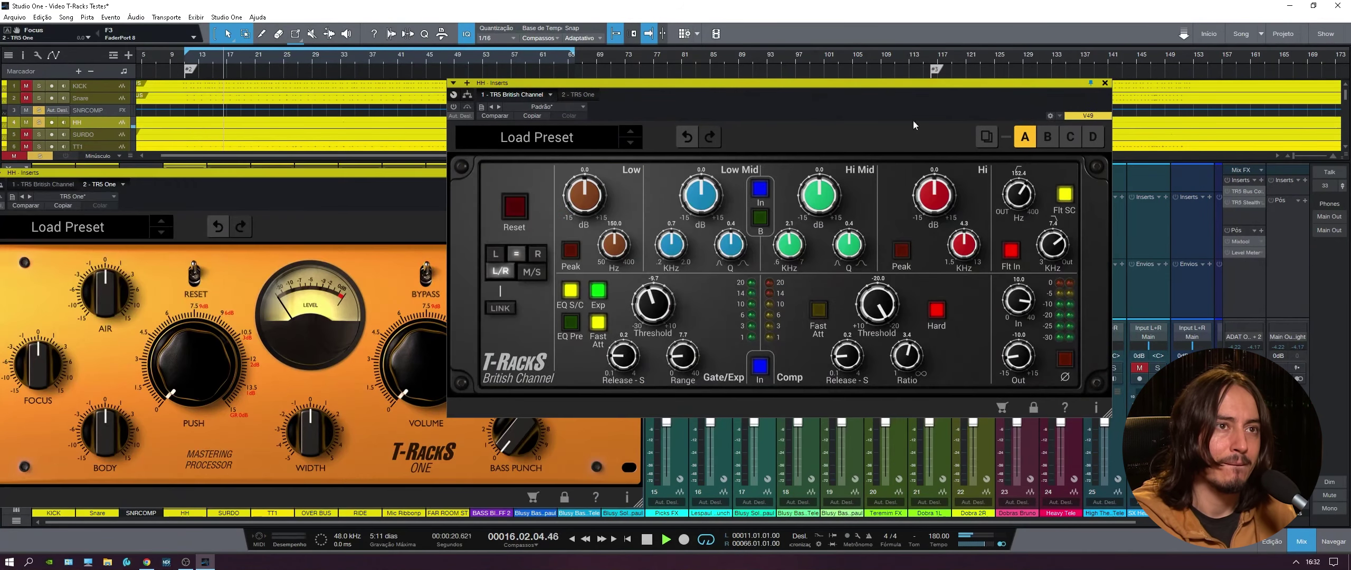
drag(686, 83, 851, 17)
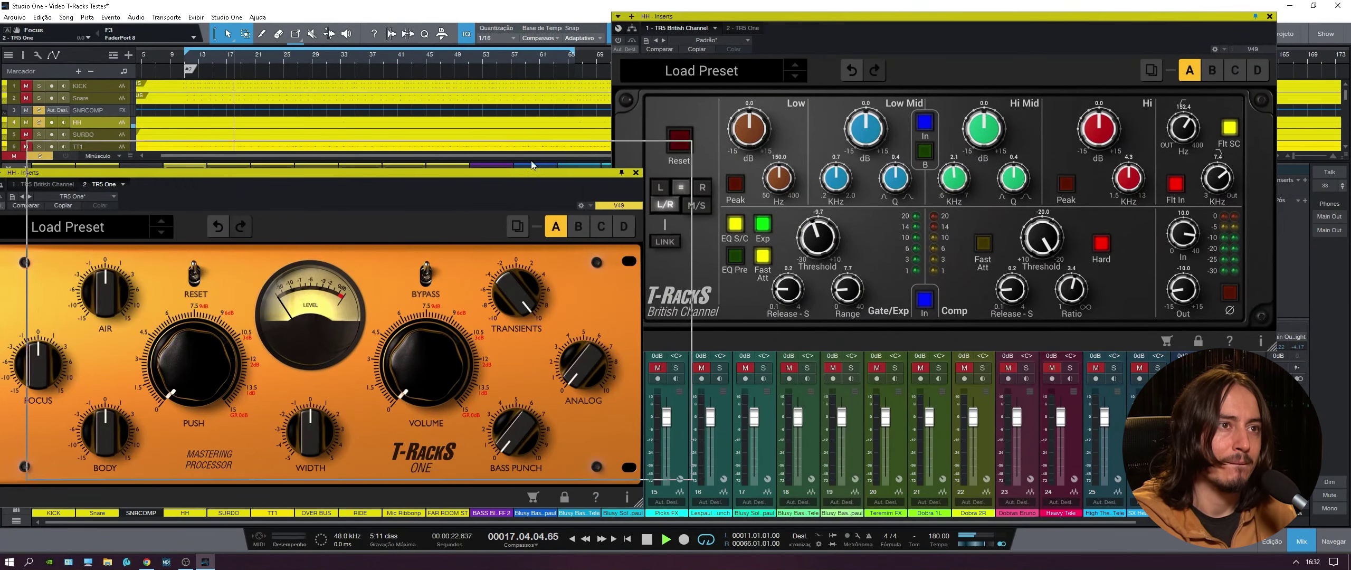
drag(482, 192, 540, 131)
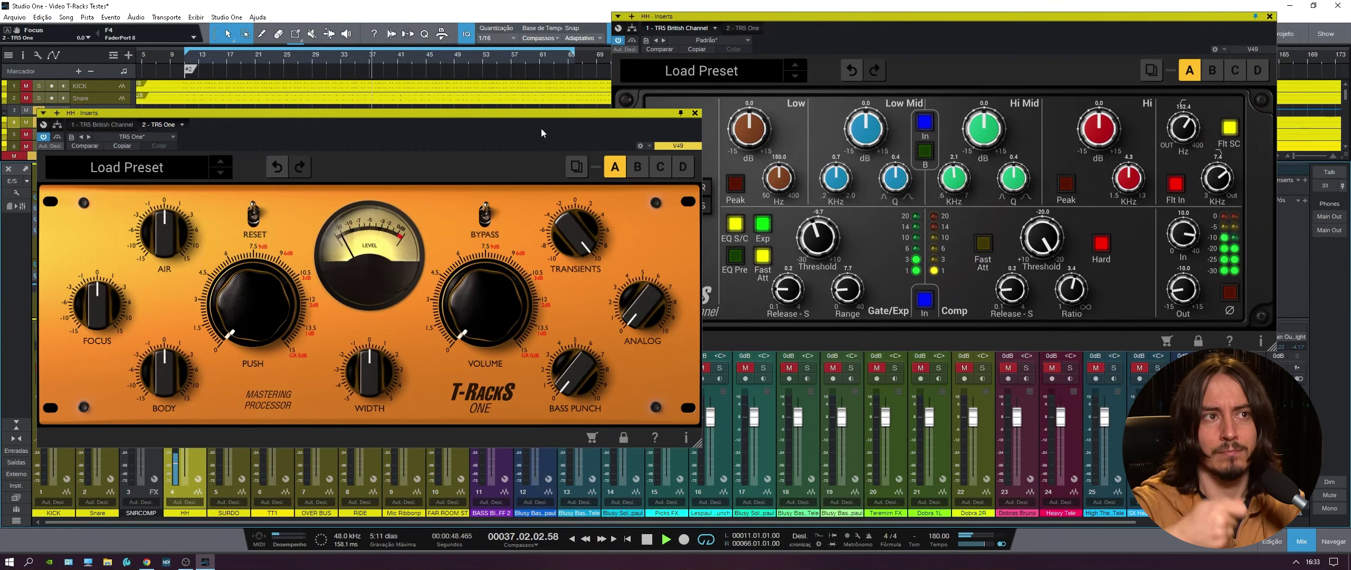
drag(540, 129, 570, 115)
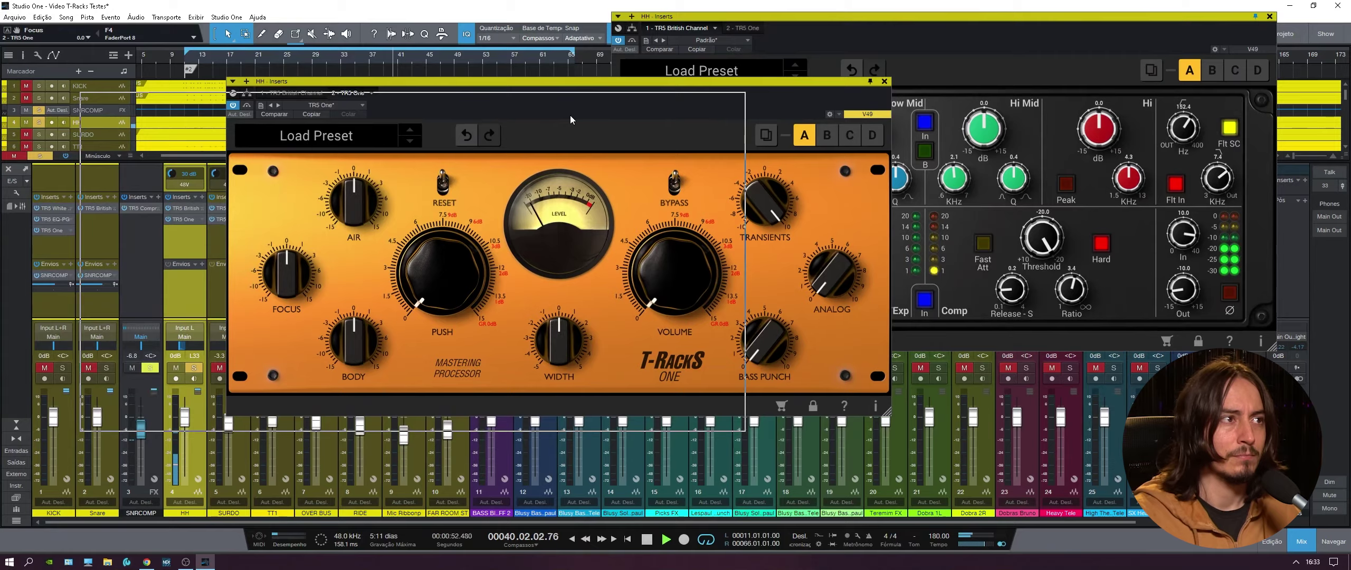
drag(975, 49, 911, 37)
click(390, 144)
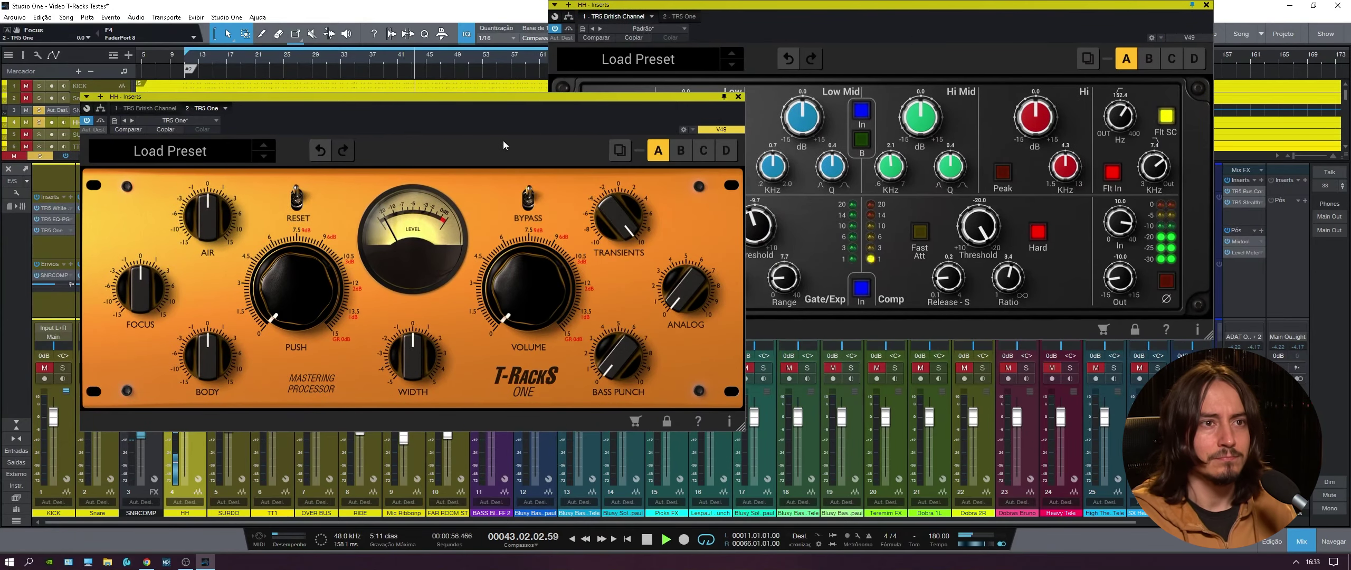
key(space)
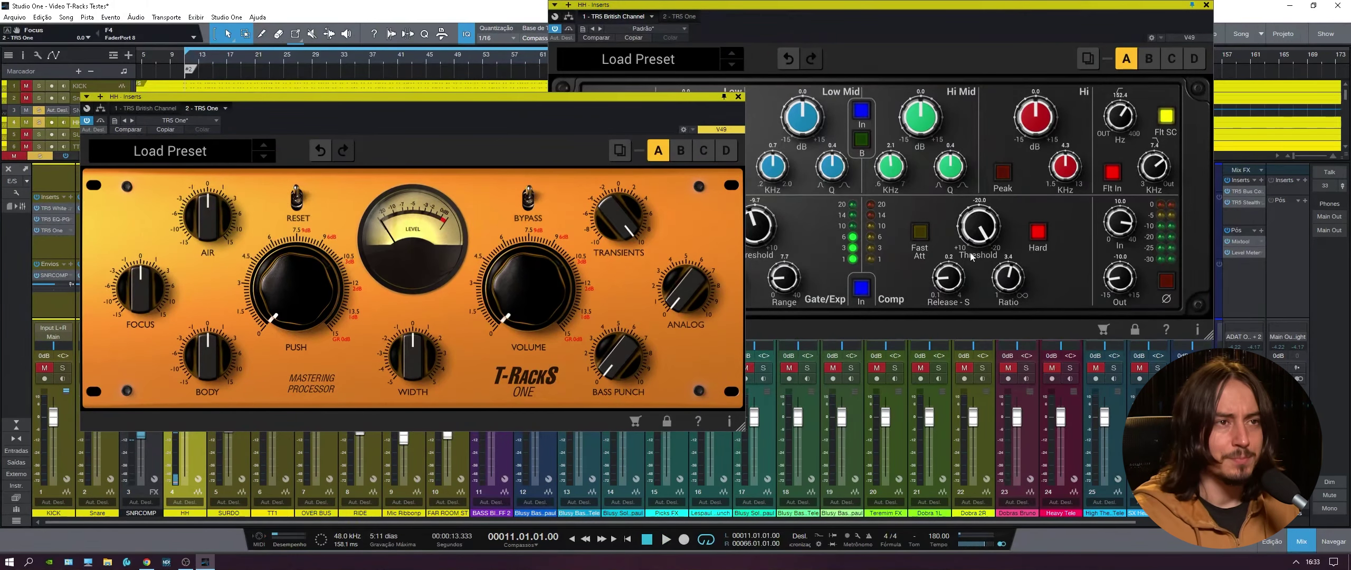
drag(682, 112, 664, 116)
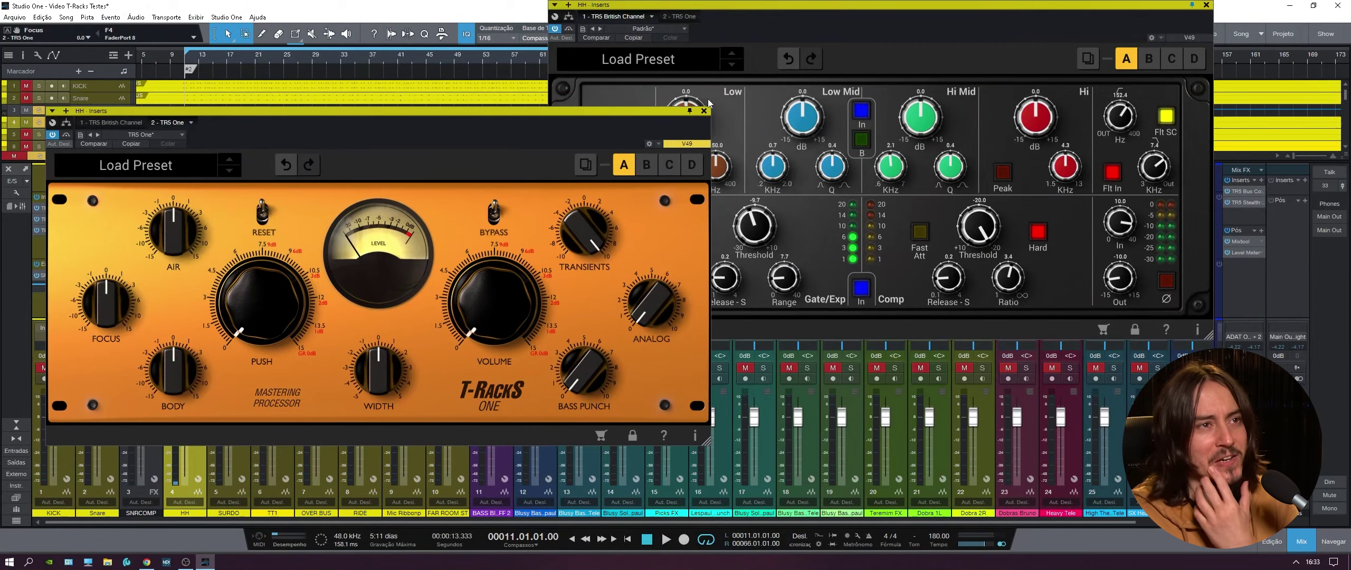
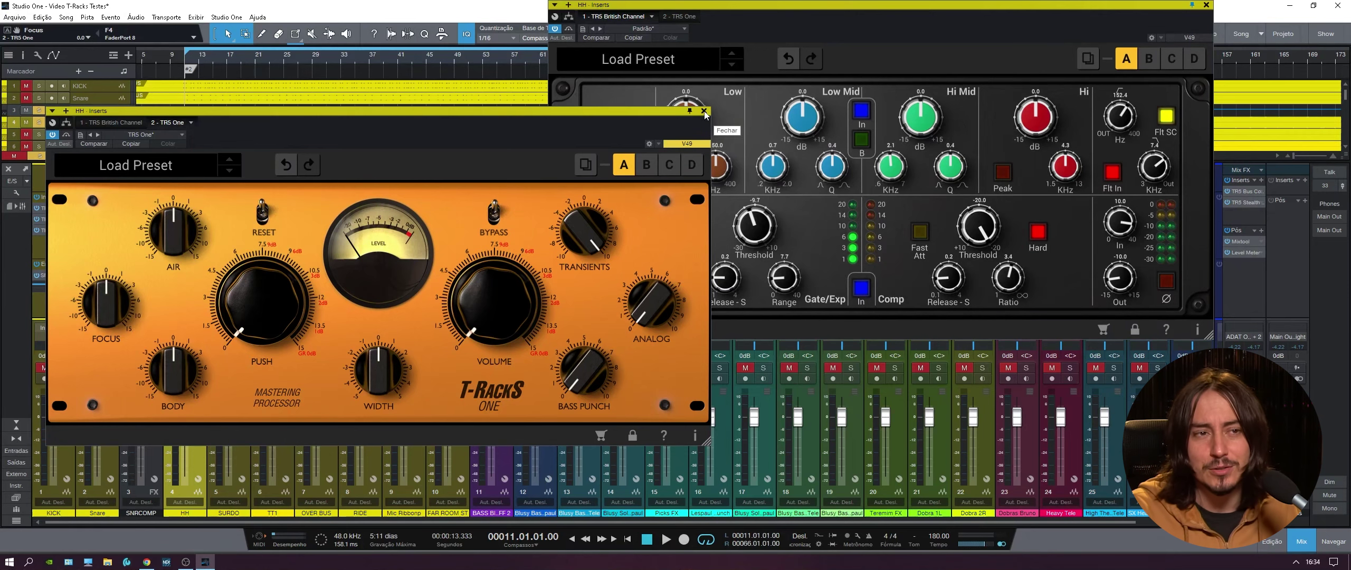
Step: Close the TR5 One and TR5 British Channel windows of the HH track
click(705, 112)
drag(976, 5, 810, 63)
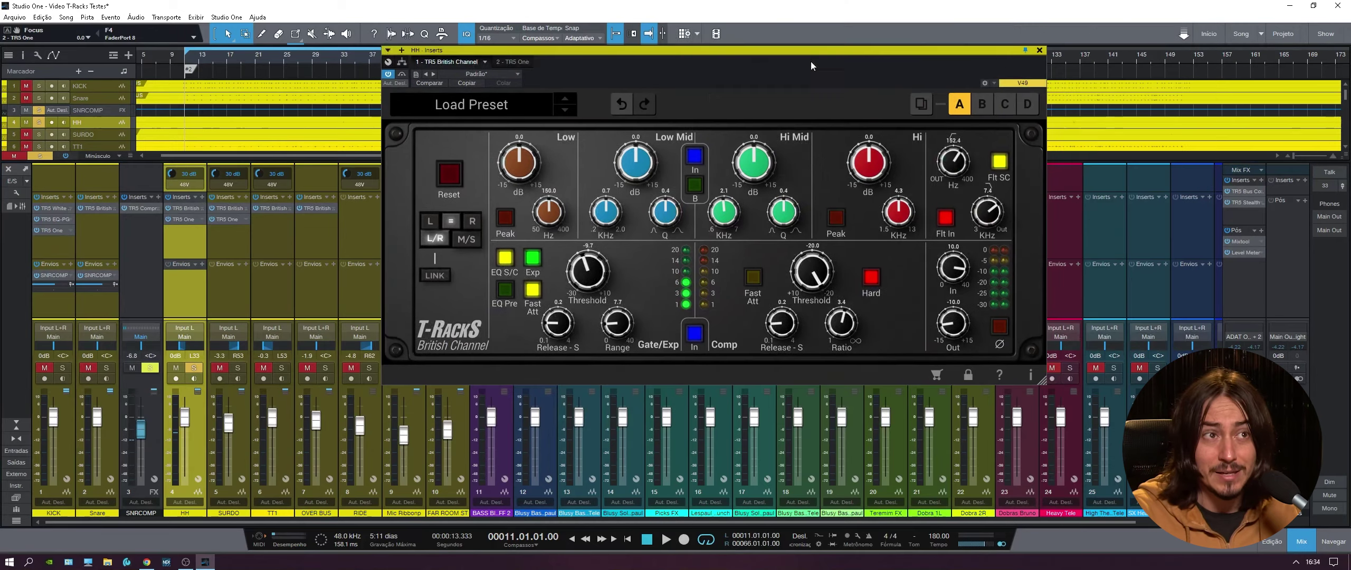
click(1039, 50)
Step: Release the HH-only solo, solo and select just the ribbon mic track, and start playback
drag(63, 368, 456, 368)
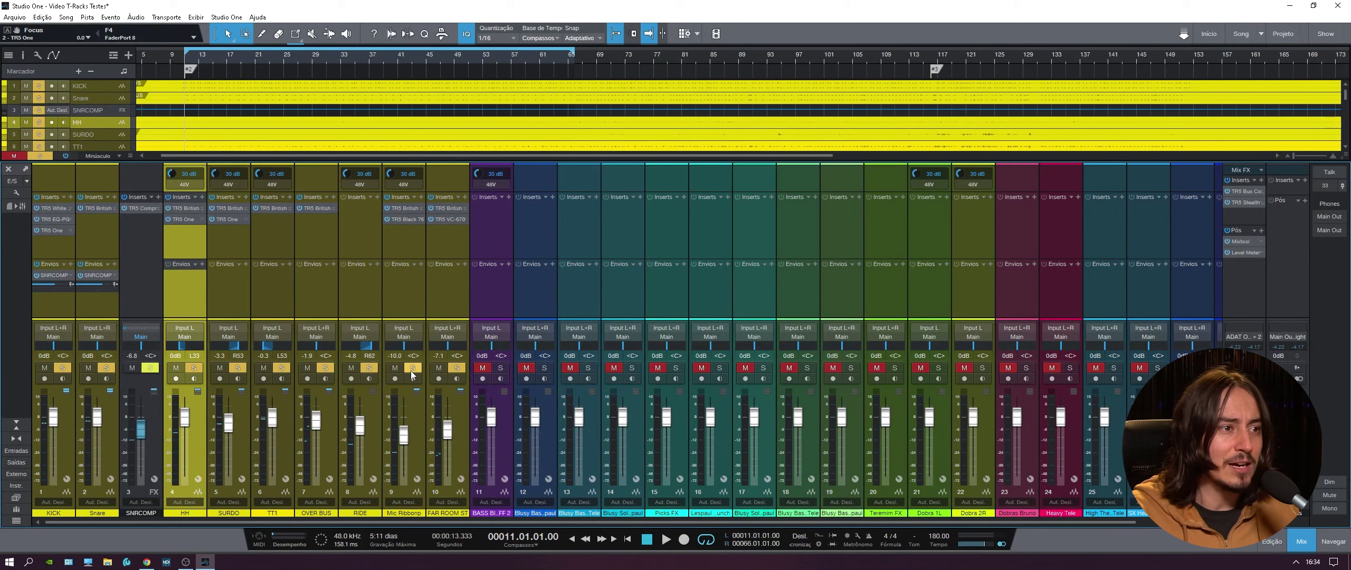
ctrl+click(412, 369)
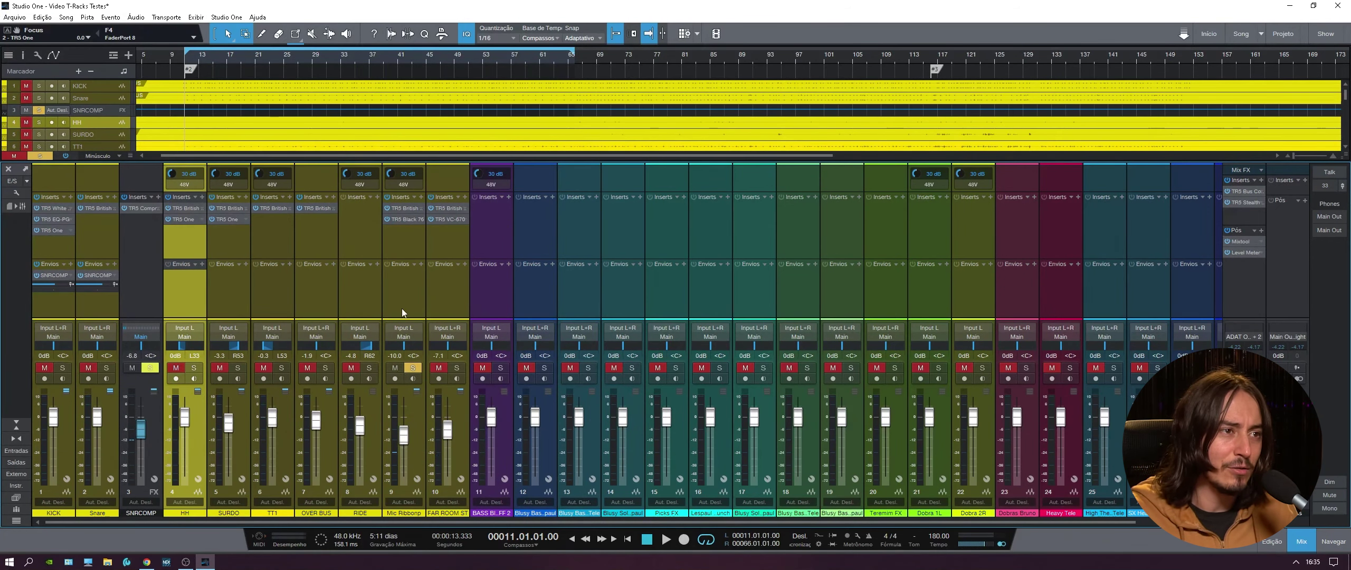
click(402, 292)
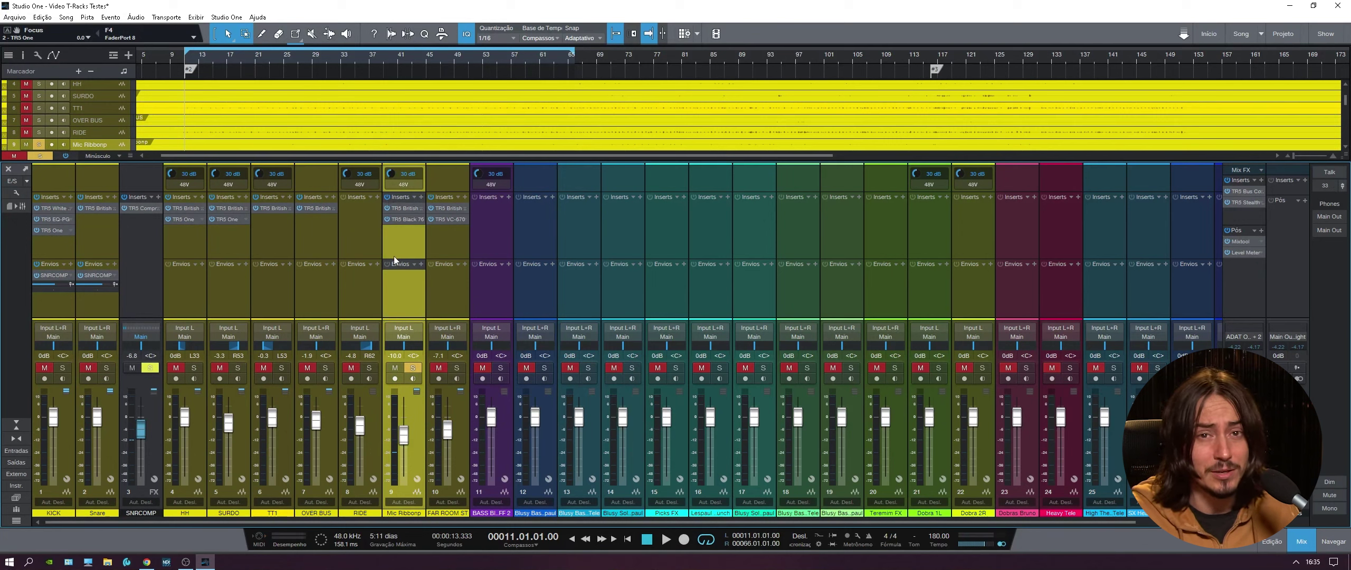
key(space)
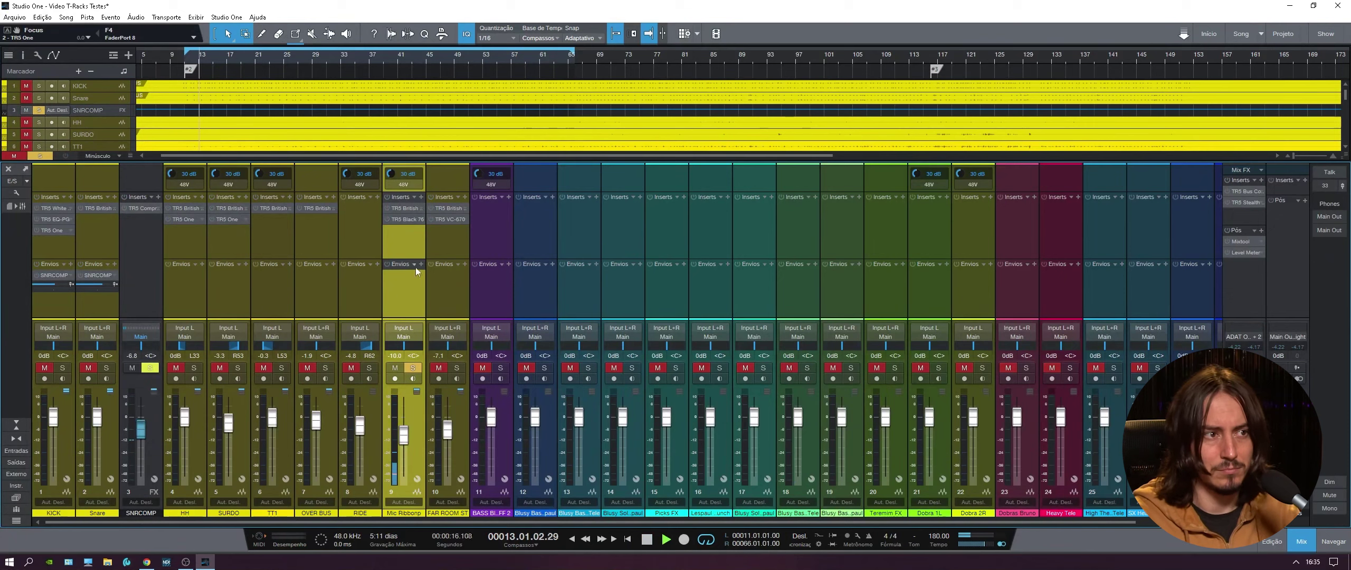
Step: Try the ribbon mic fader at 0 dB, undo the level change, and reactivate the bypassed inserts
drag(403, 442, 406, 422)
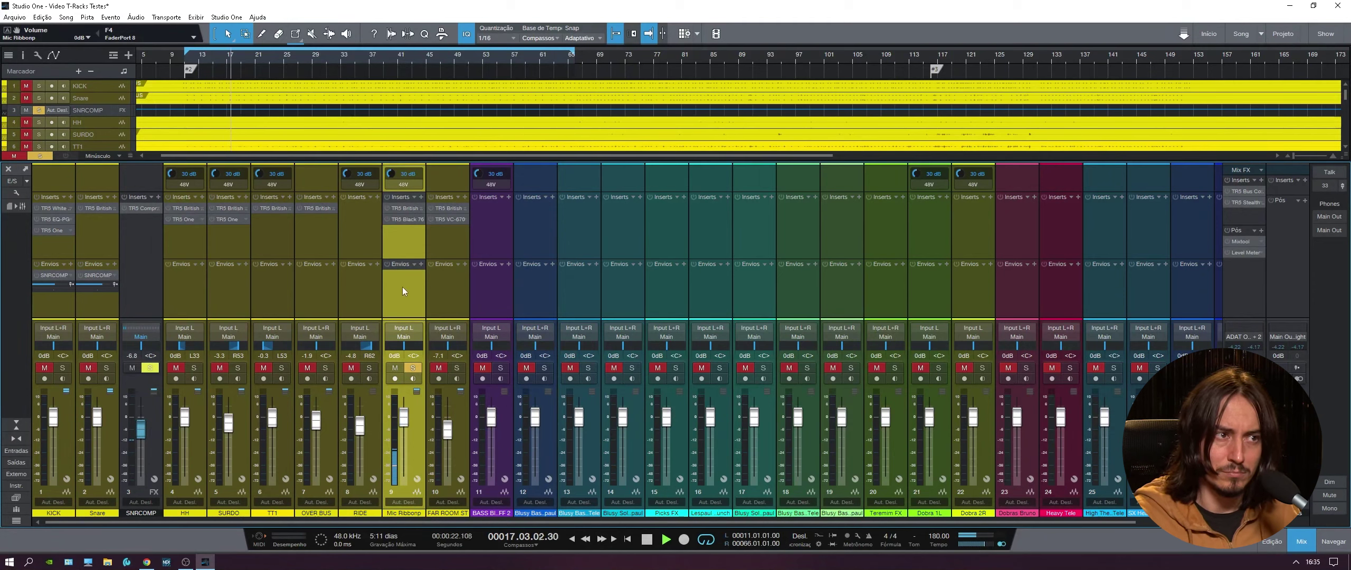
key(ctrl+z)
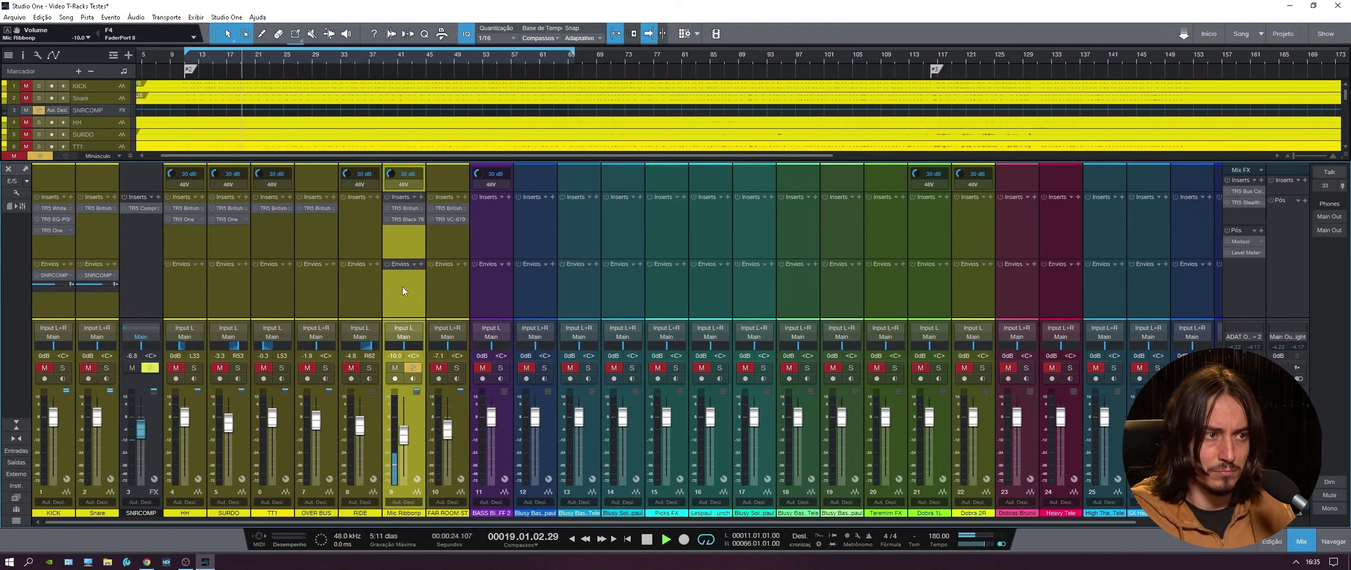
key(ctrl+z)
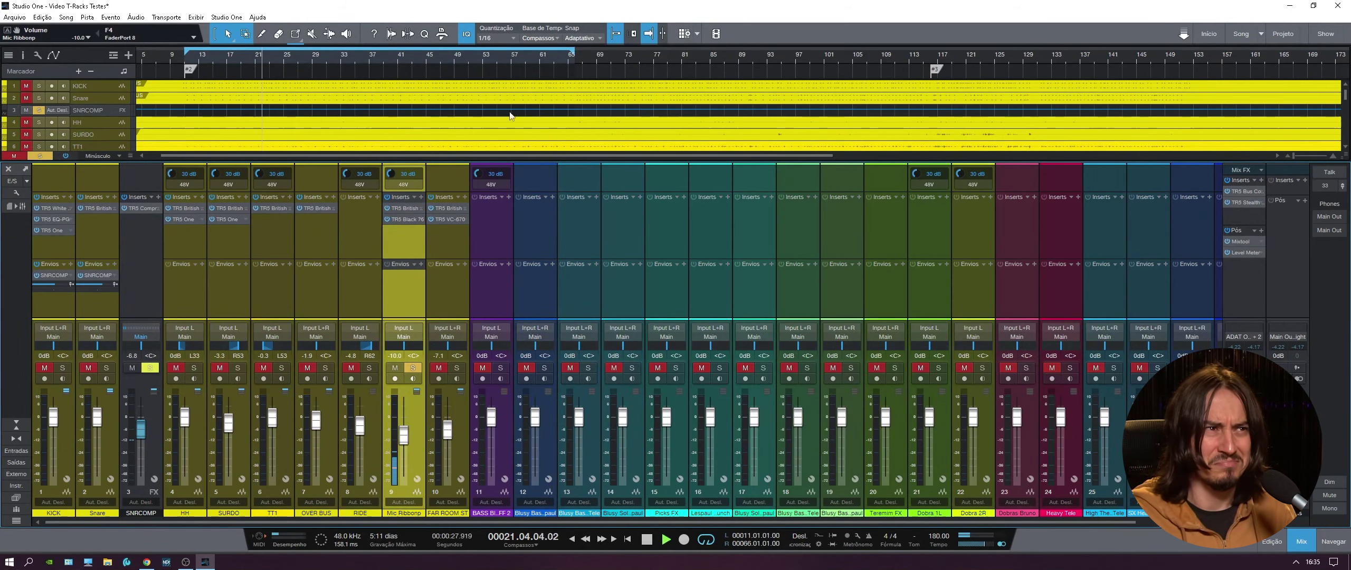
Step: Open the ribbon mic's TR5 British Channel and TR5 Black 76, arrange both windows for viewing together during playback, and stop playback
click(406, 208)
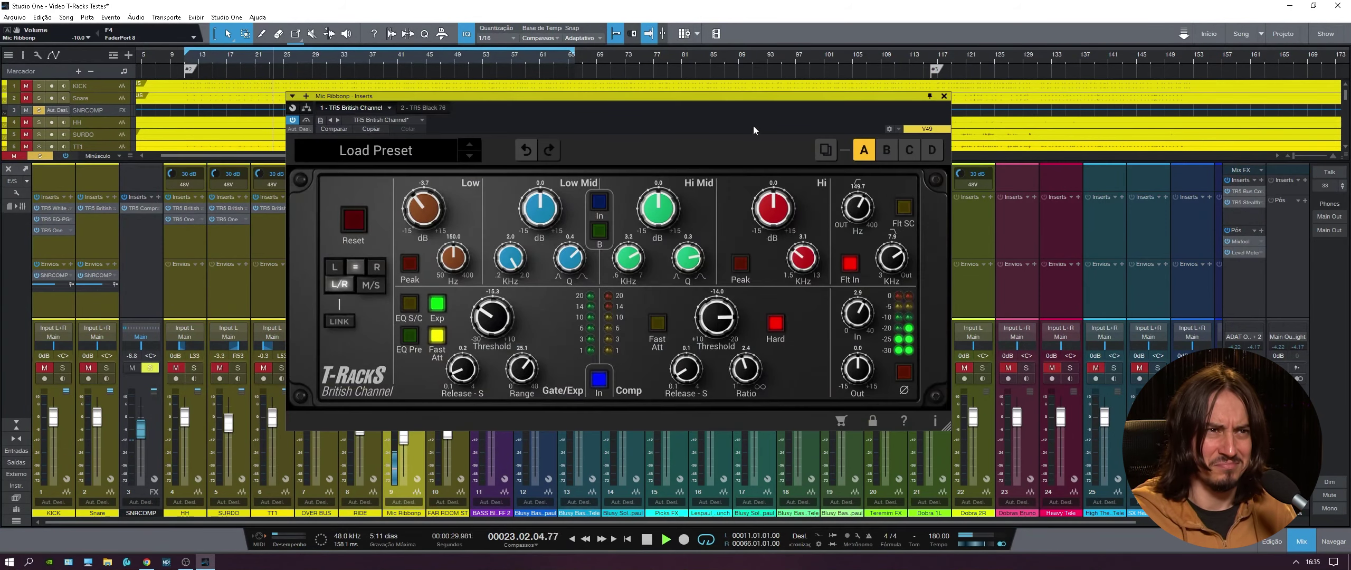
drag(754, 126, 936, 86)
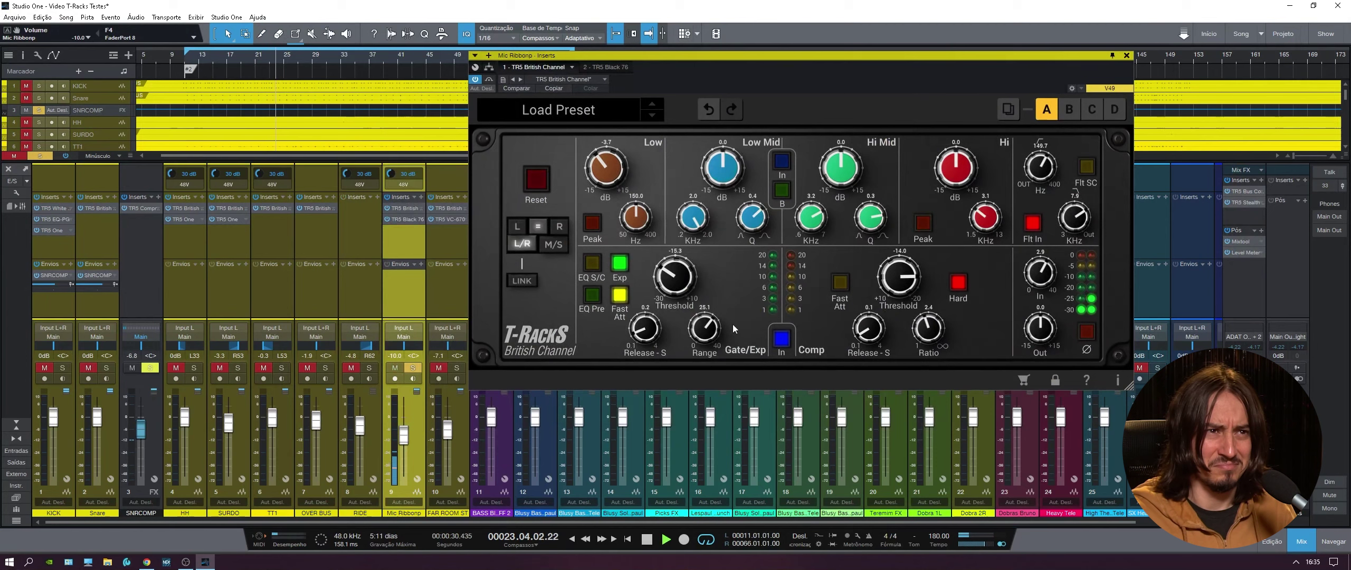
click(410, 219)
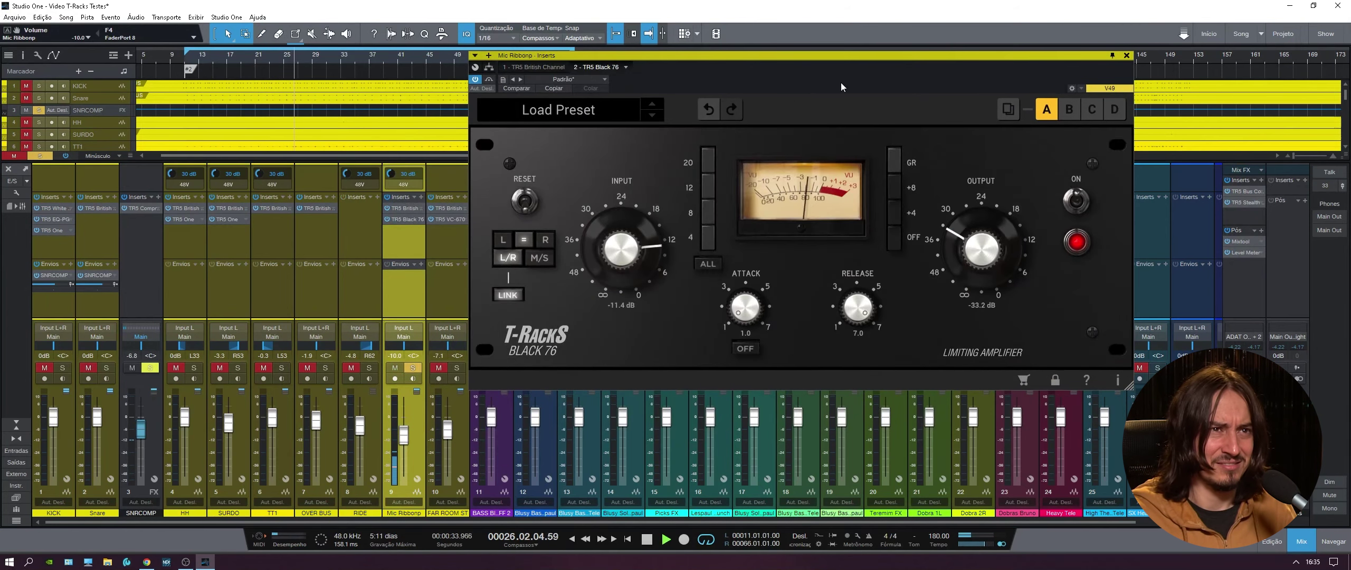
drag(840, 87, 462, 184)
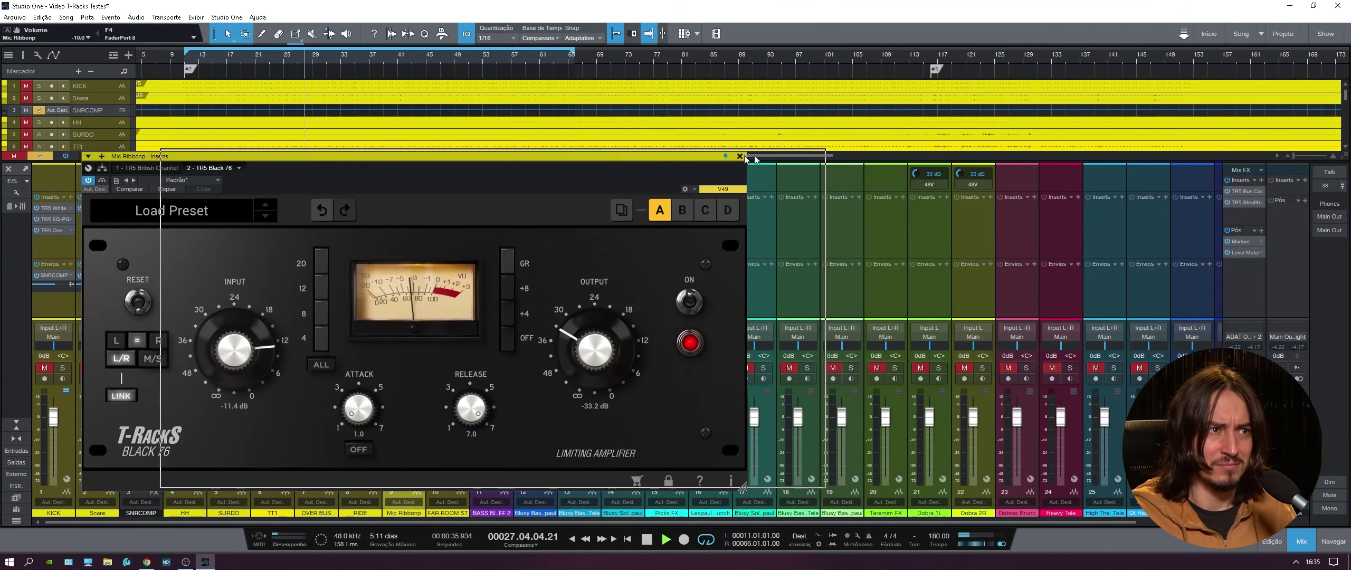
drag(755, 158, 1062, 115)
click(532, 118)
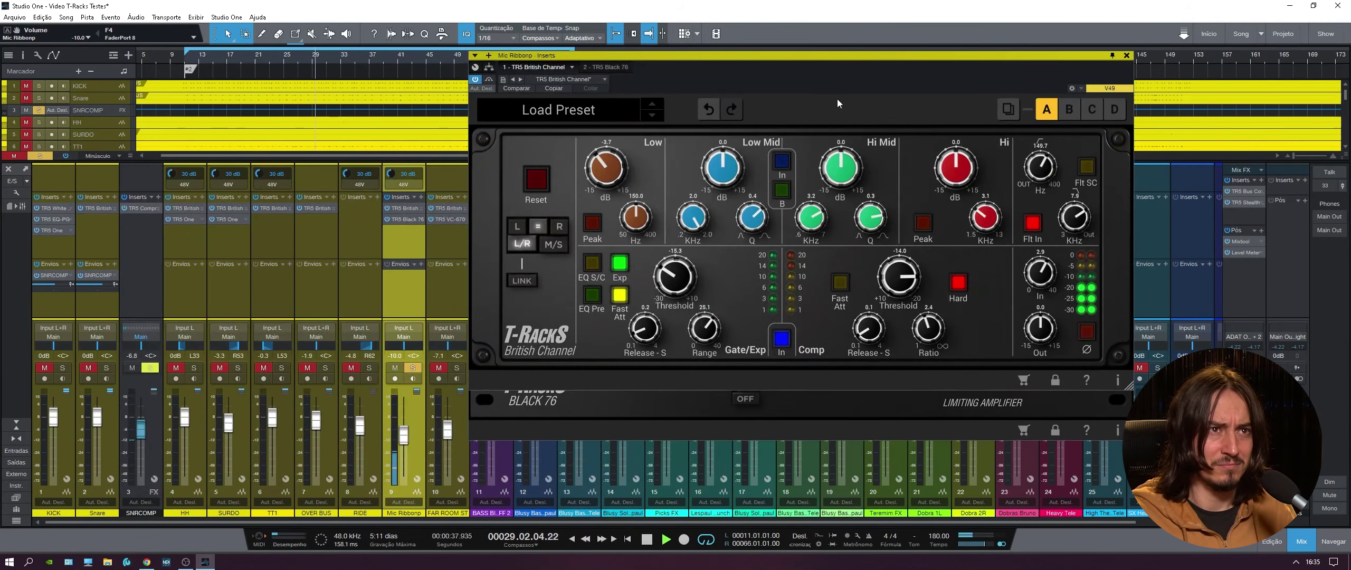
drag(733, 74, 330, 54)
drag(916, 142, 1046, 119)
click(709, 79)
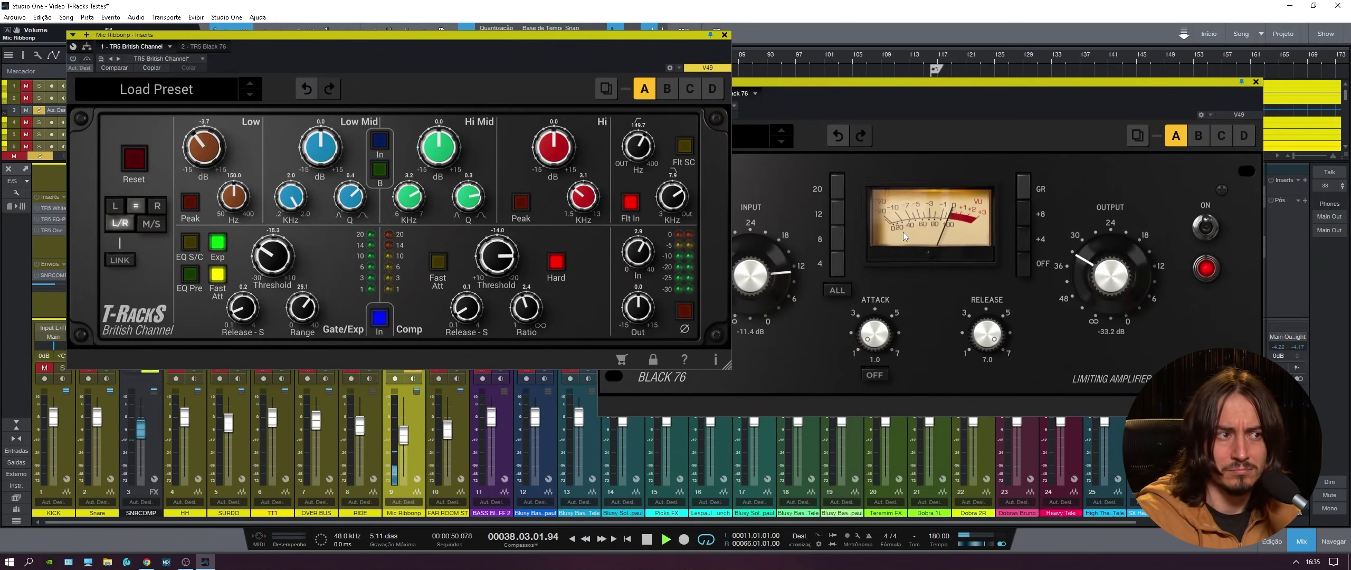
drag(404, 439, 403, 430)
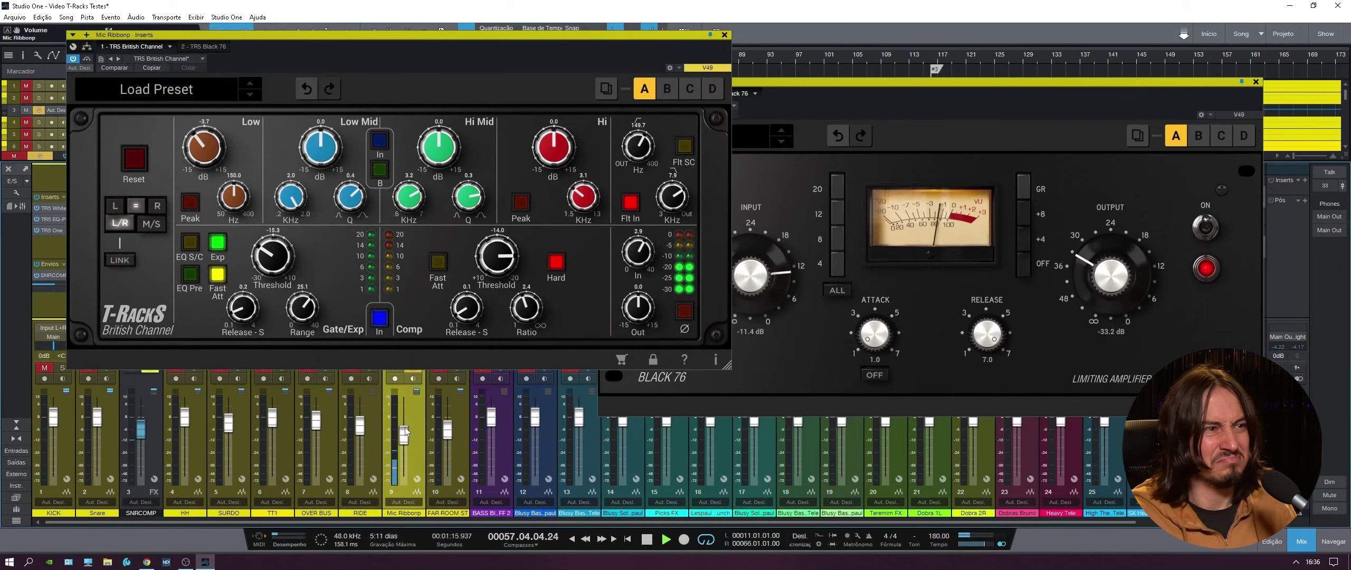
key(space)
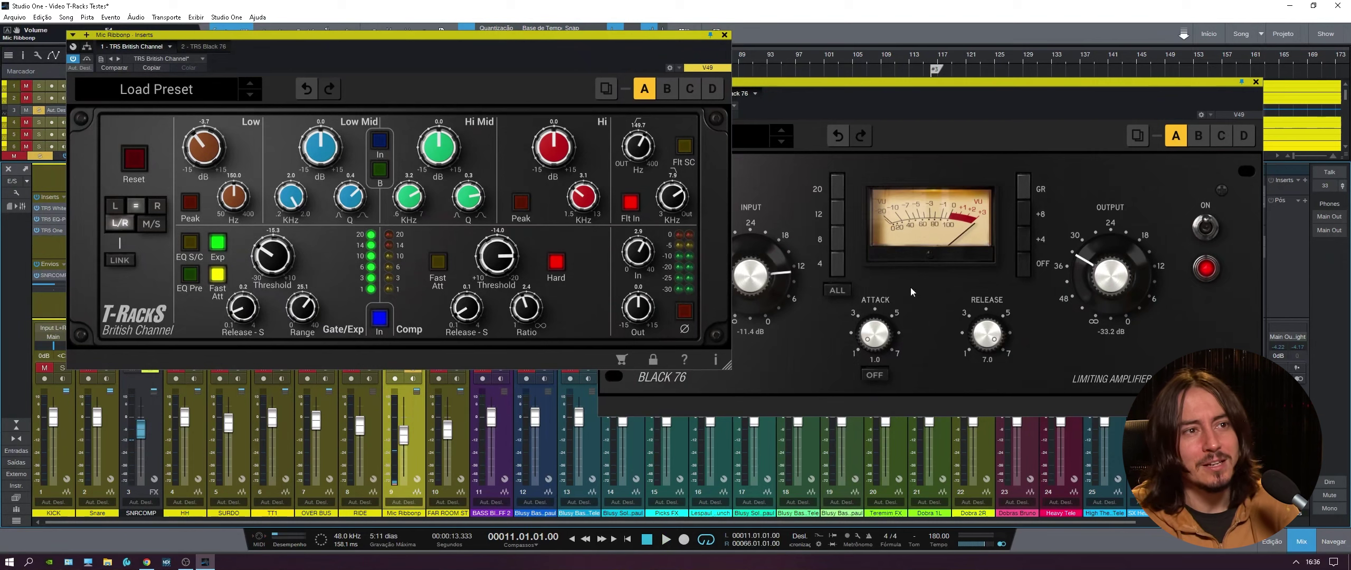
Step: Review the ribbon mic's Black 76 and British Channel settings and close both plug-in windows
click(1002, 140)
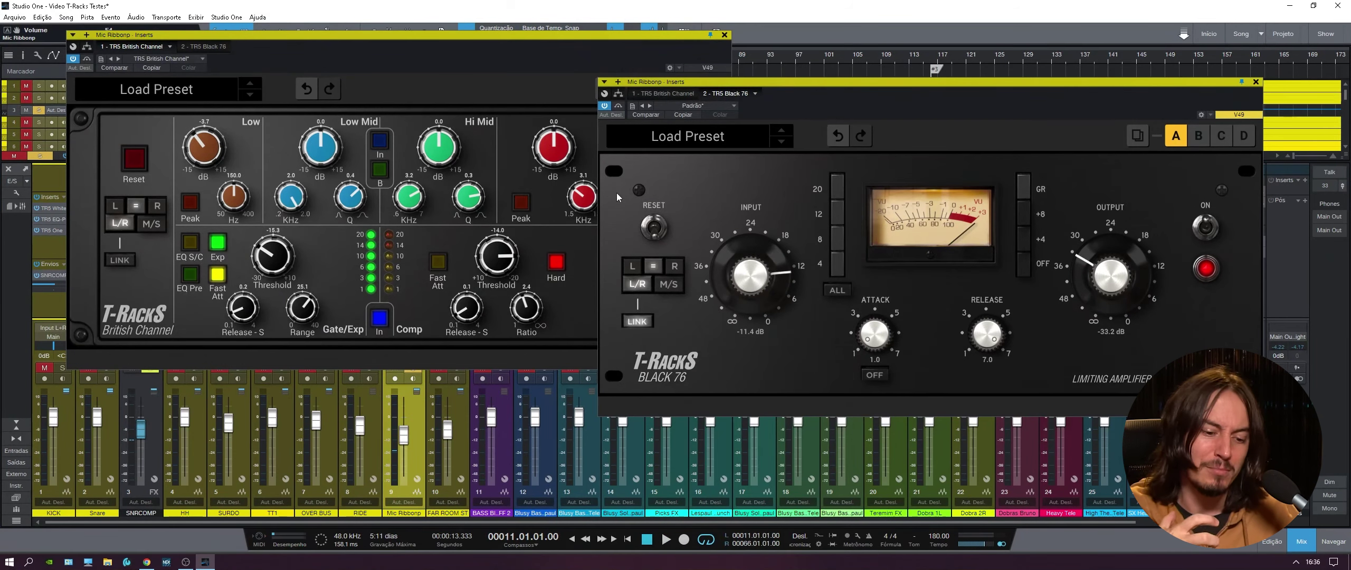
click(415, 56)
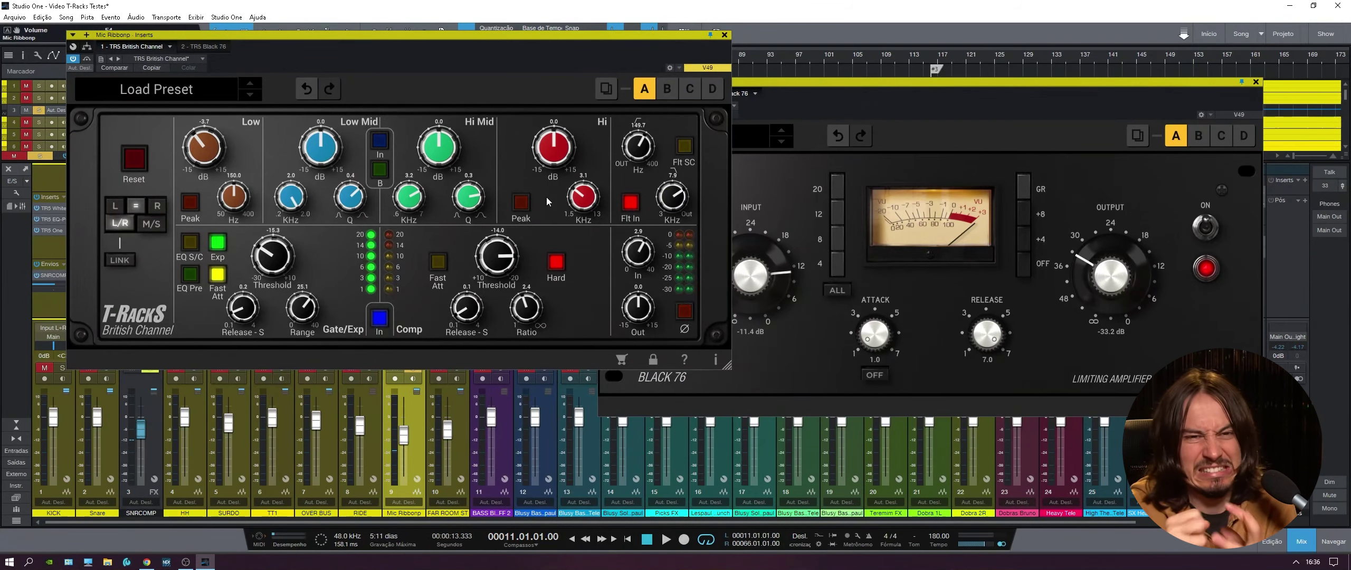
click(723, 35)
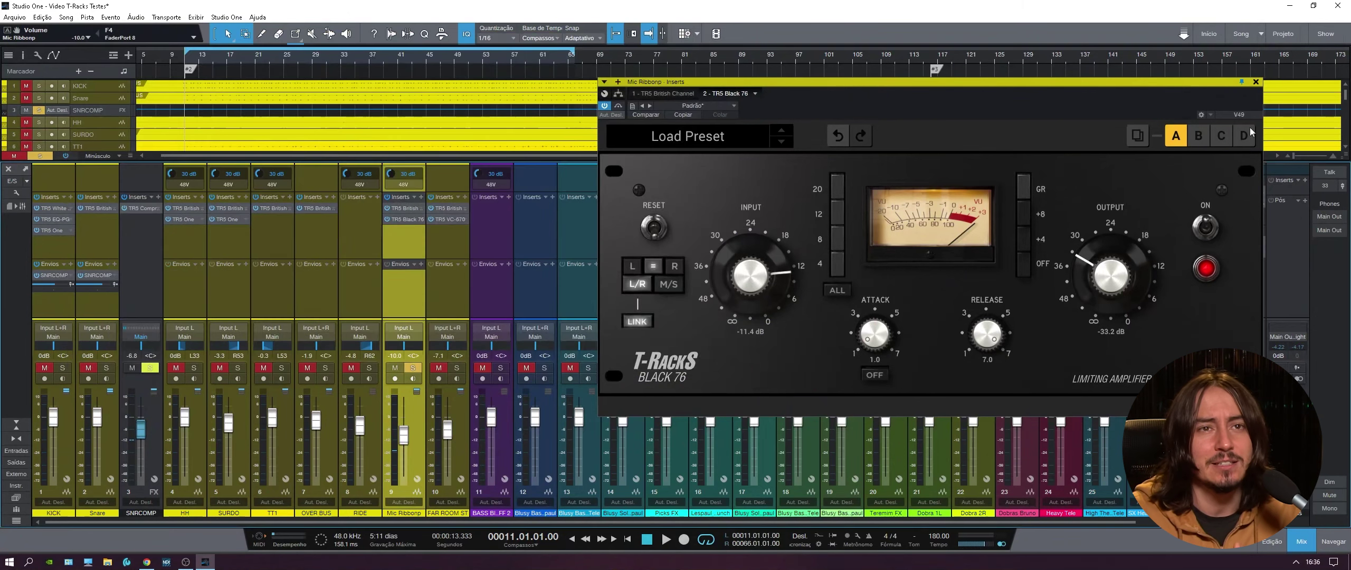
click(1255, 82)
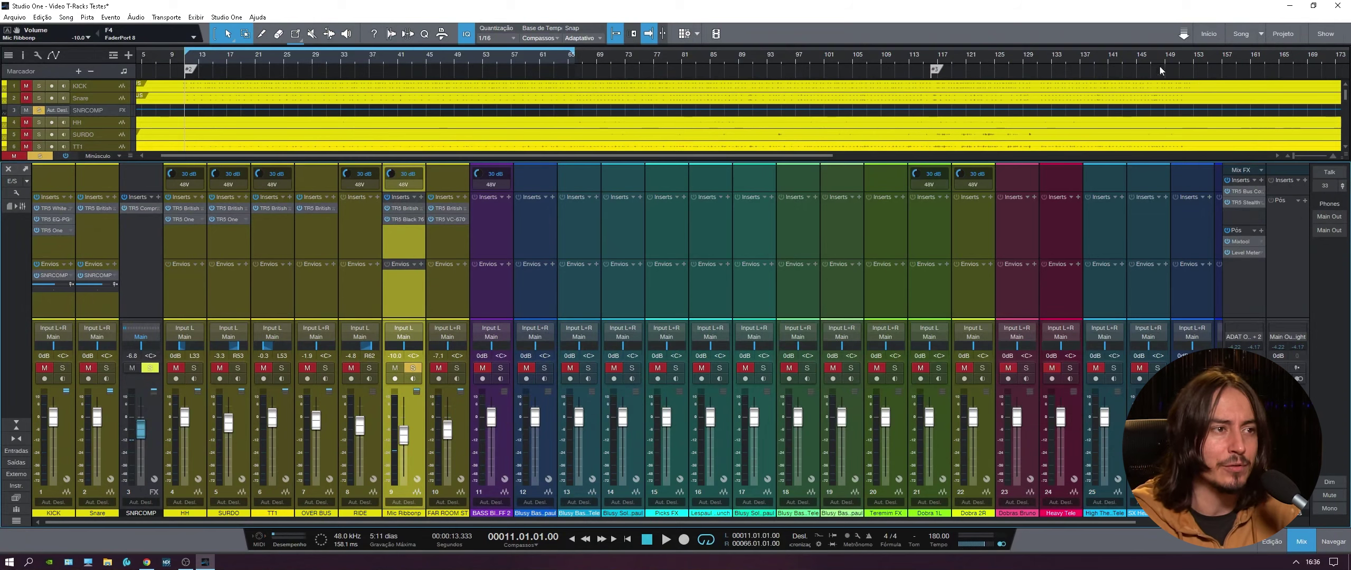
Step: Solo all drum tracks from KICK to FAR ROOM ST, select the ribbon mic track, and briefly play the drum mix
drag(458, 371, 62, 368)
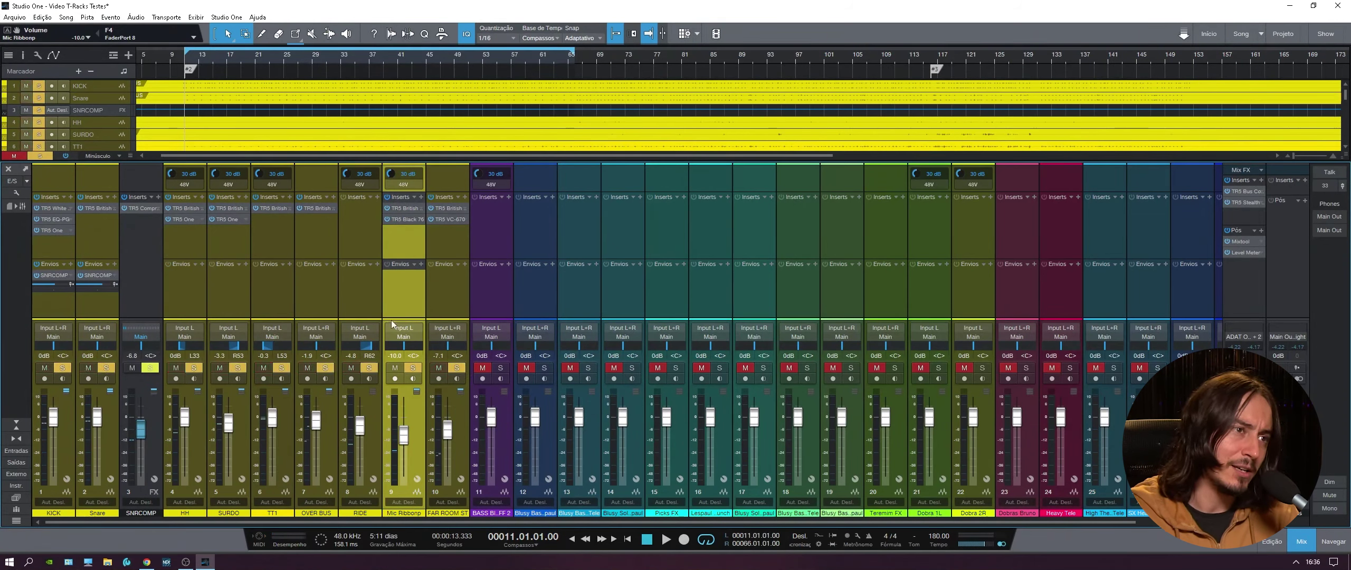
click(397, 293)
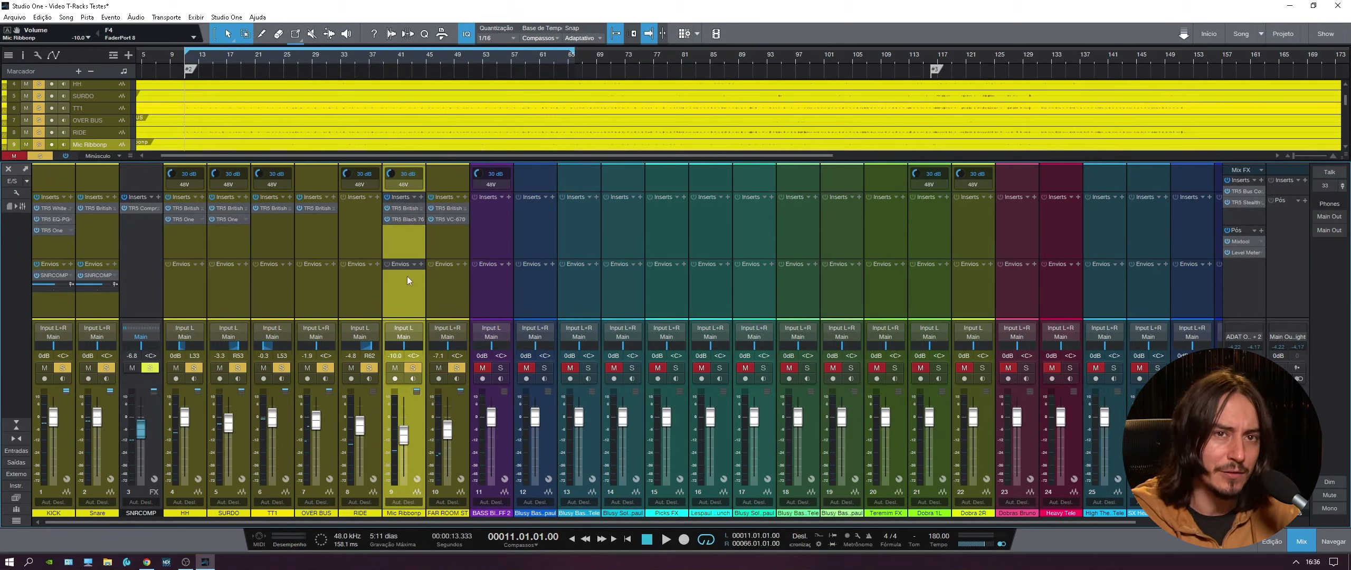
key(space)
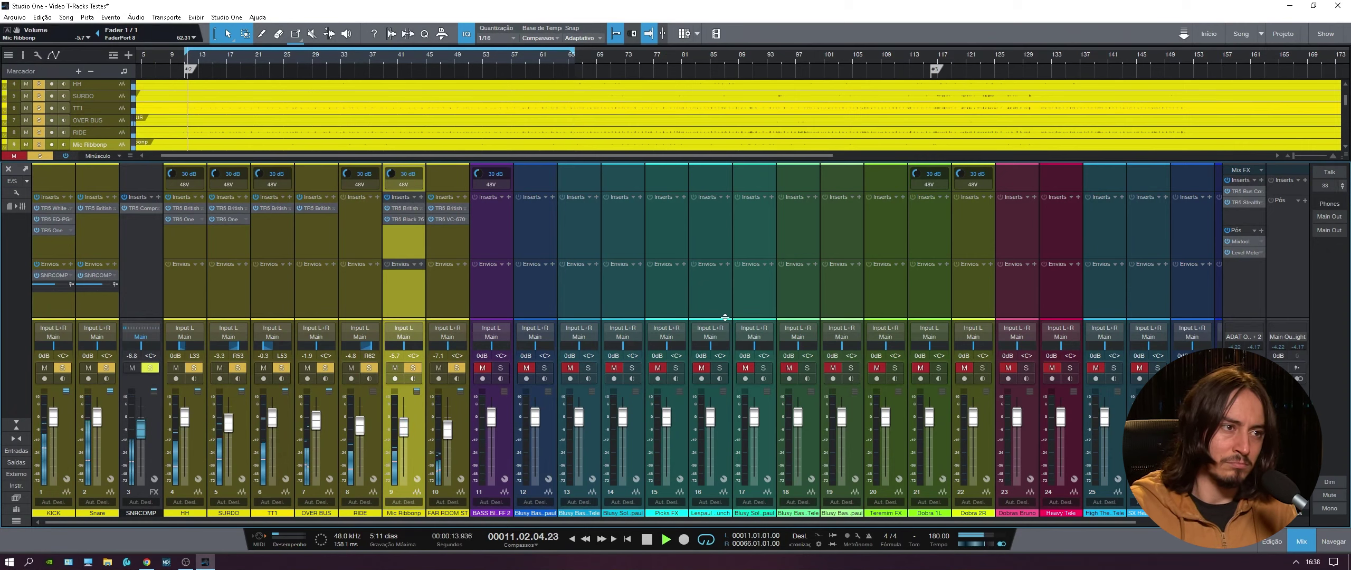
key(space)
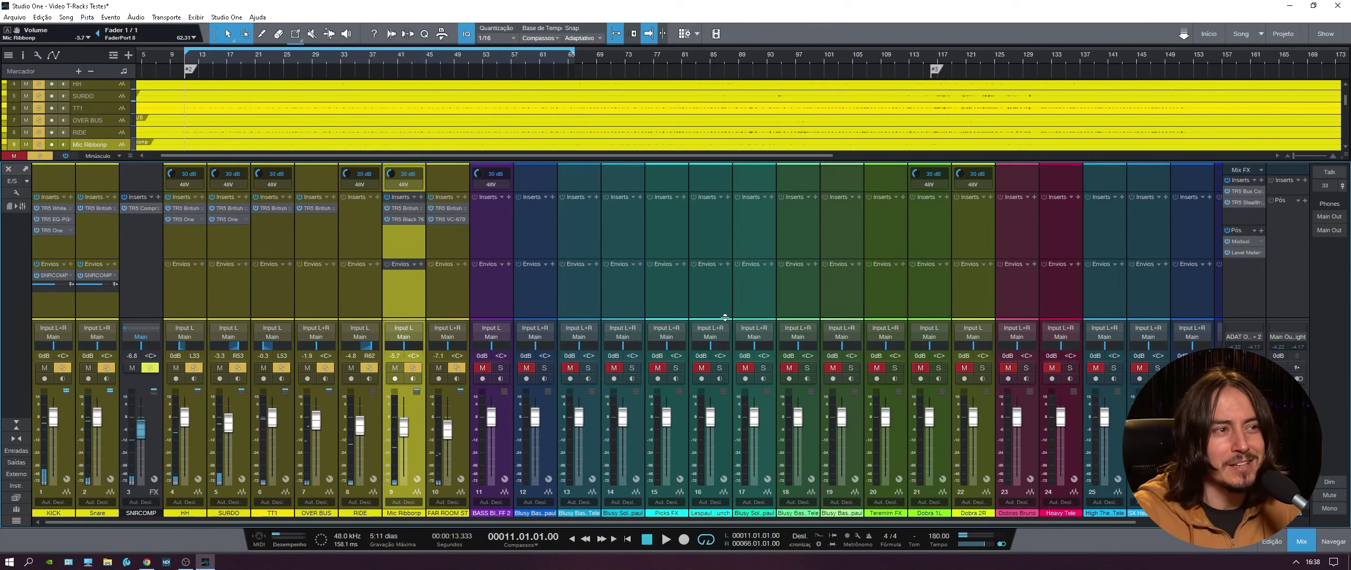
Step: Try M/S mode in the ribbon mic's Black 76, lowering the mid input to -21.0 dB and checking the side channel
click(410, 219)
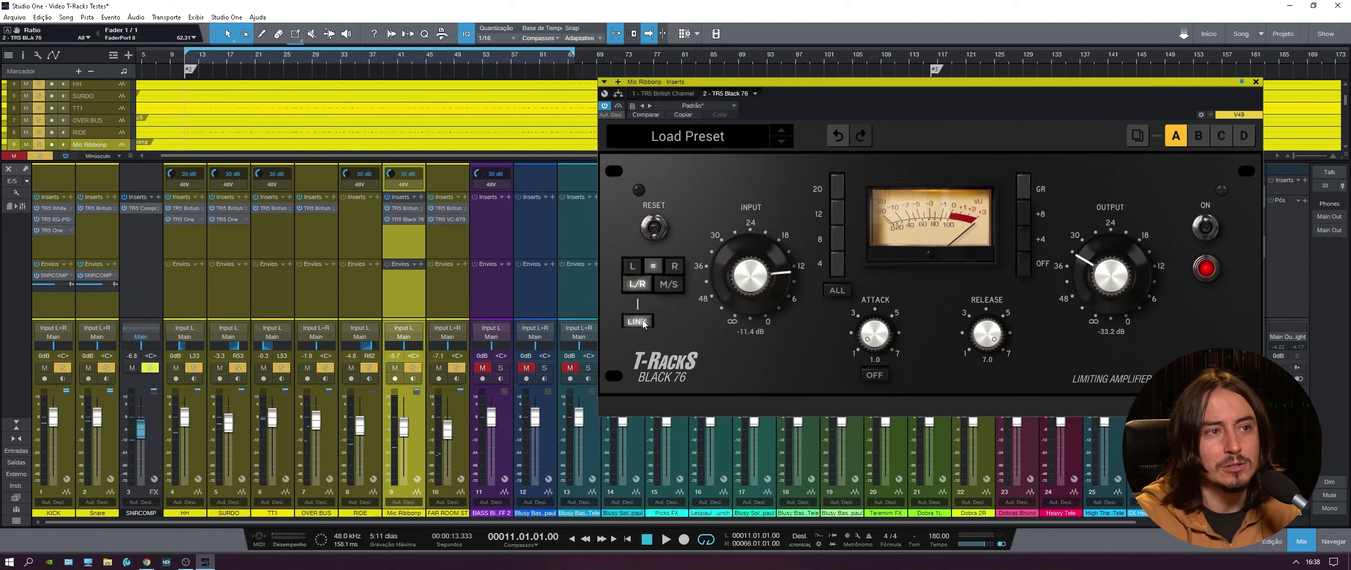
click(671, 288)
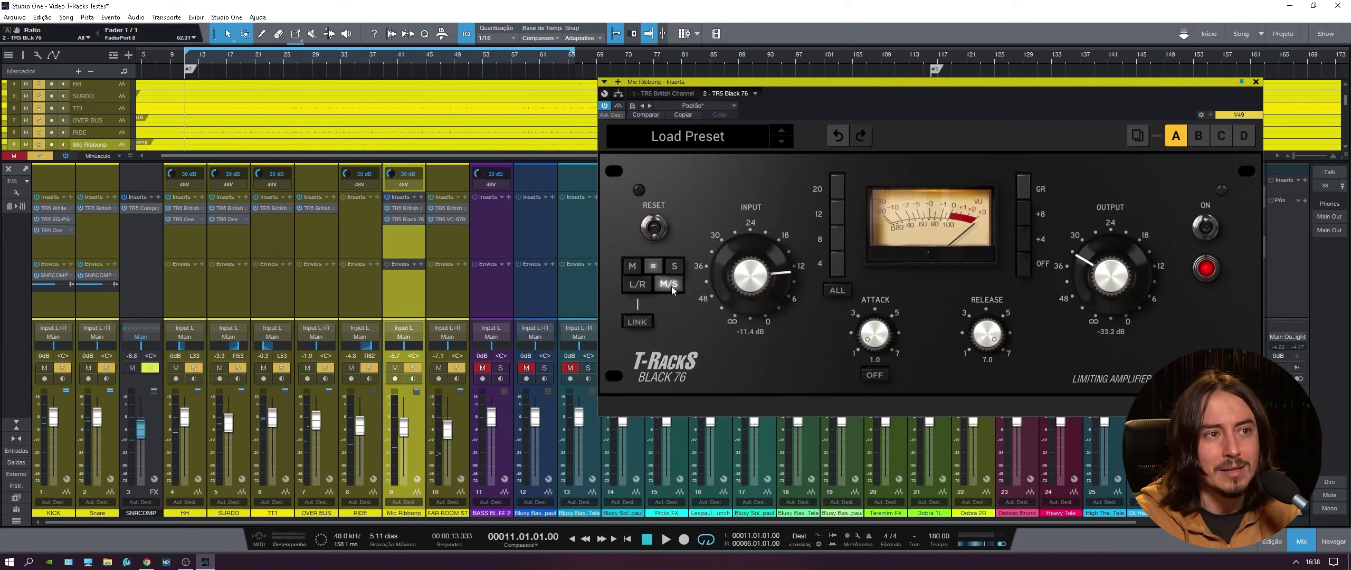
click(632, 268)
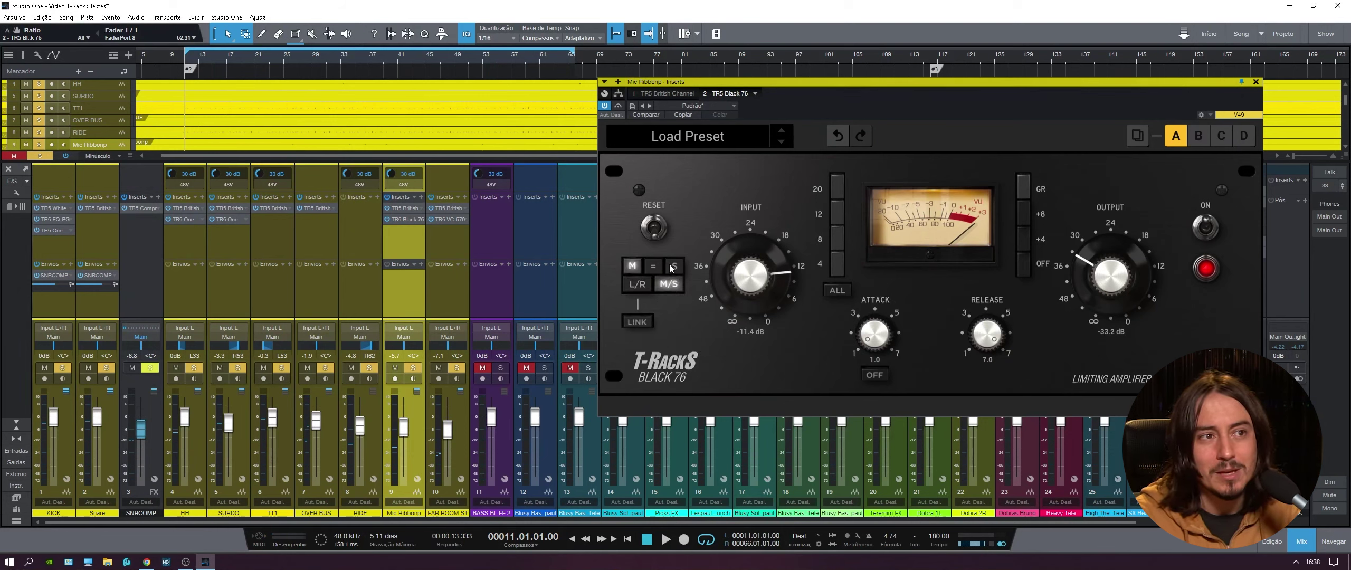
drag(751, 262, 774, 306)
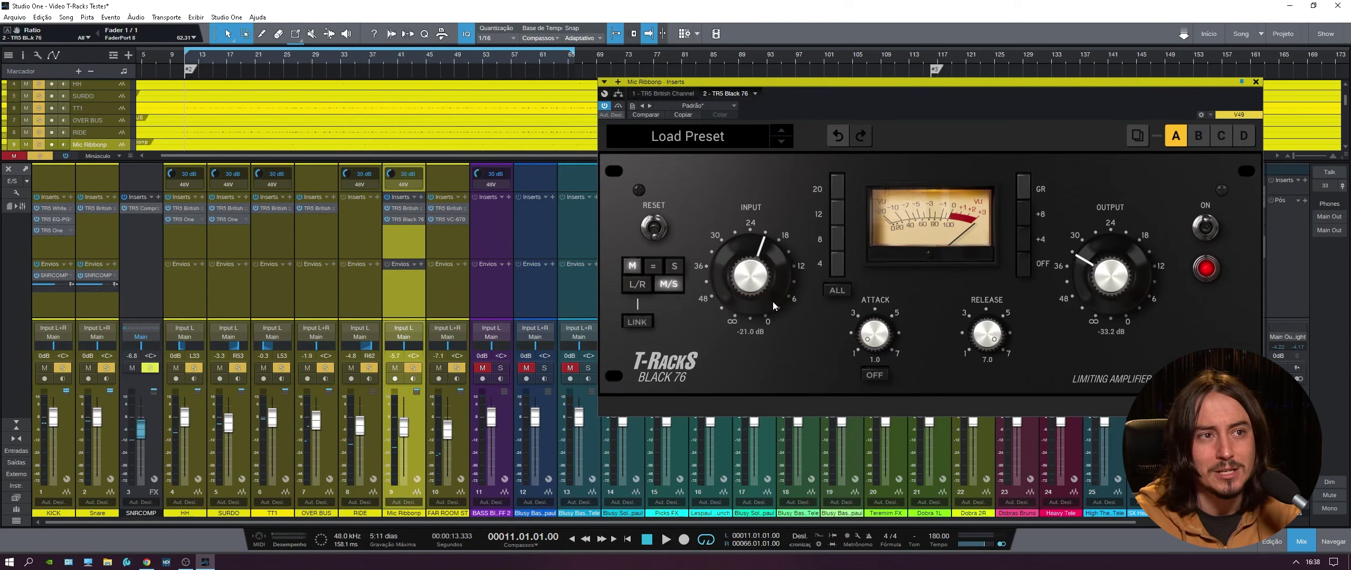
click(674, 266)
scroll(761, 302, up, 1)
click(654, 267)
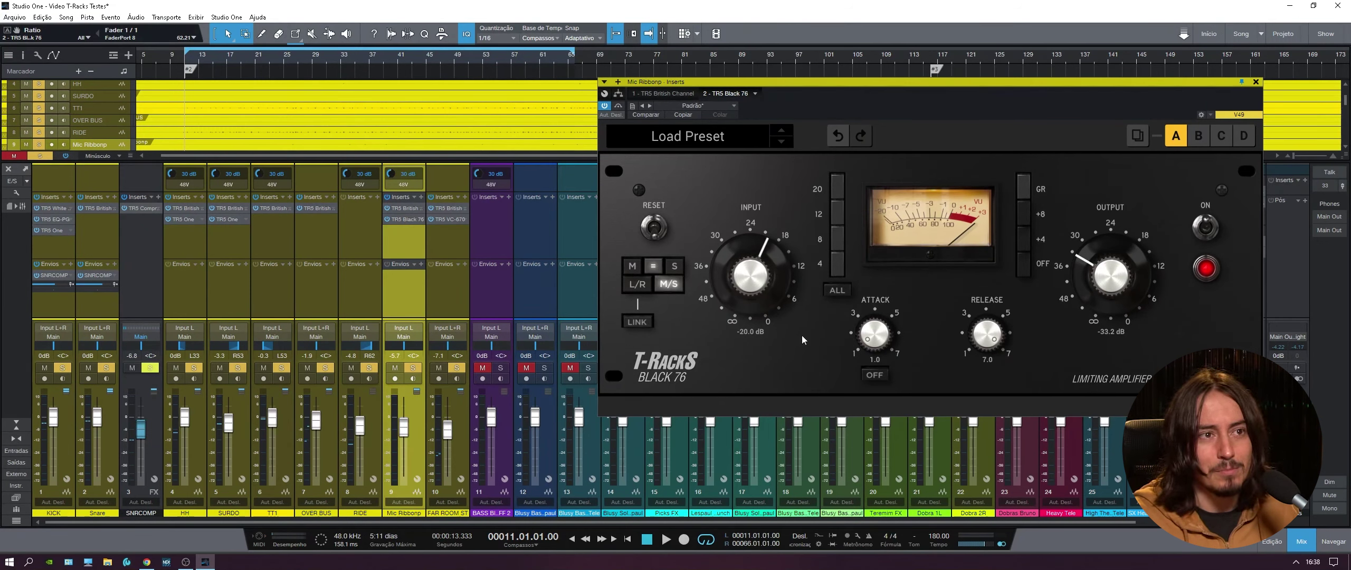
Step: Return the ribbon mic's Black 76 to linked L/R mode and close its window
click(490, 231)
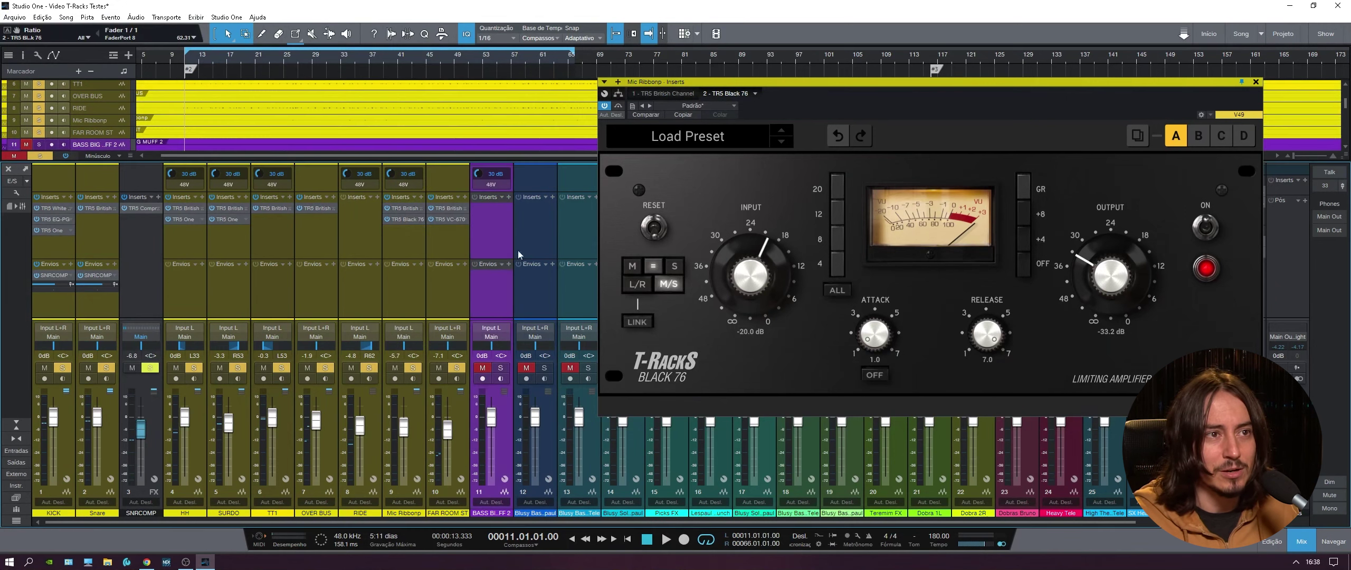
click(664, 285)
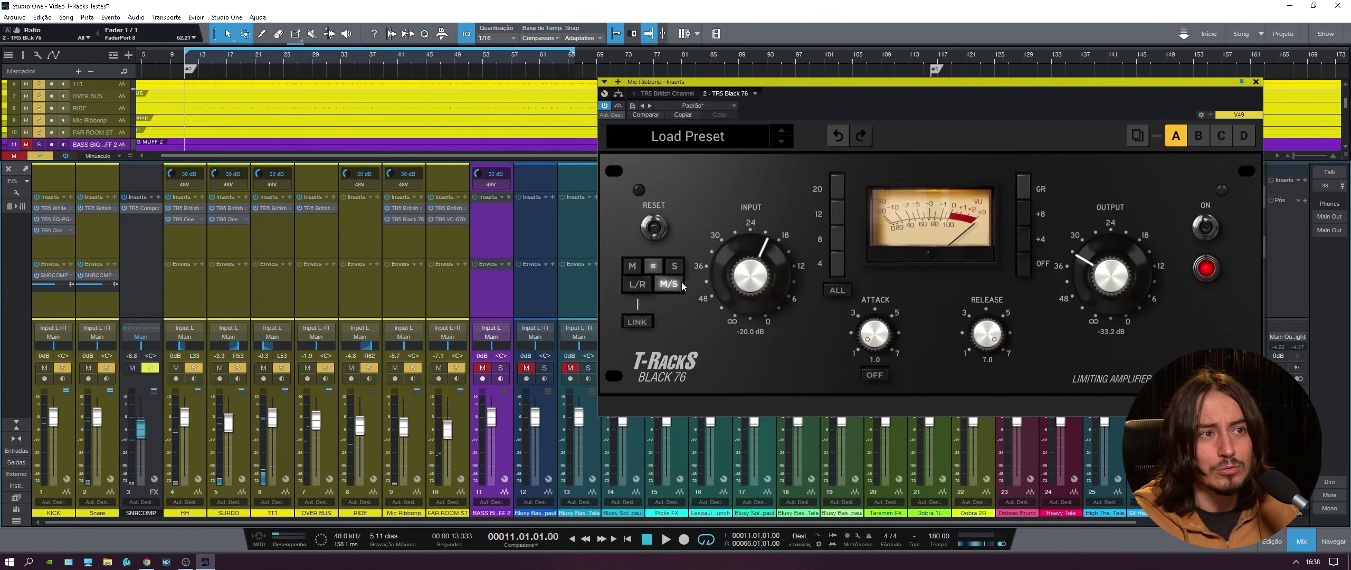
click(638, 287)
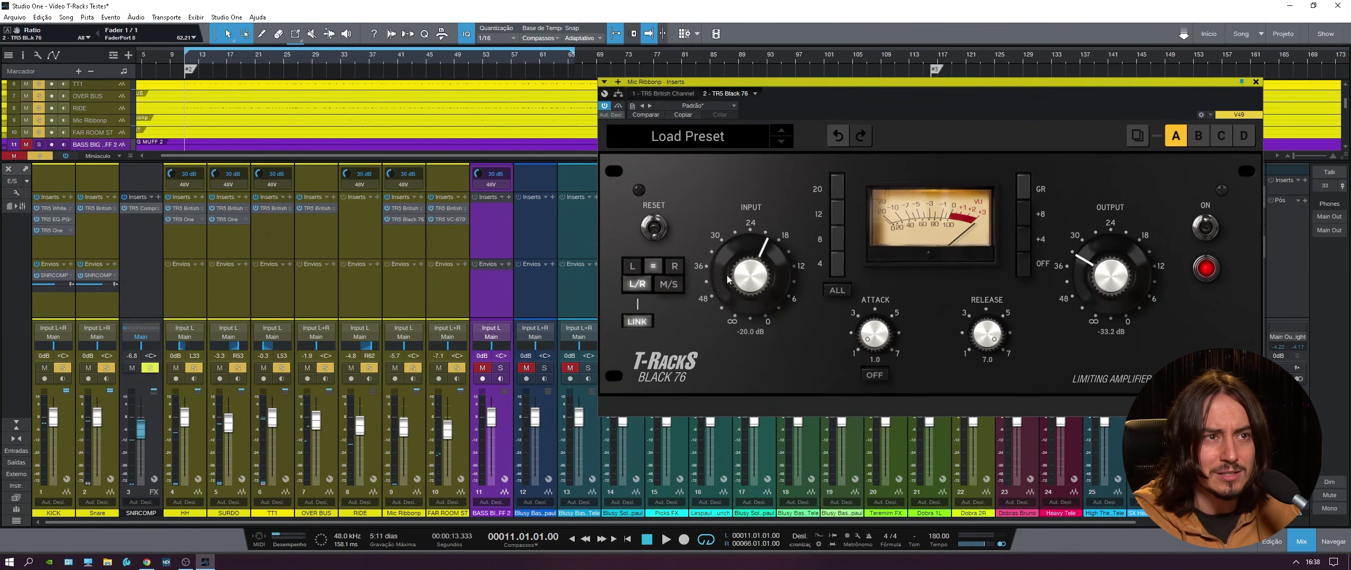
click(1256, 82)
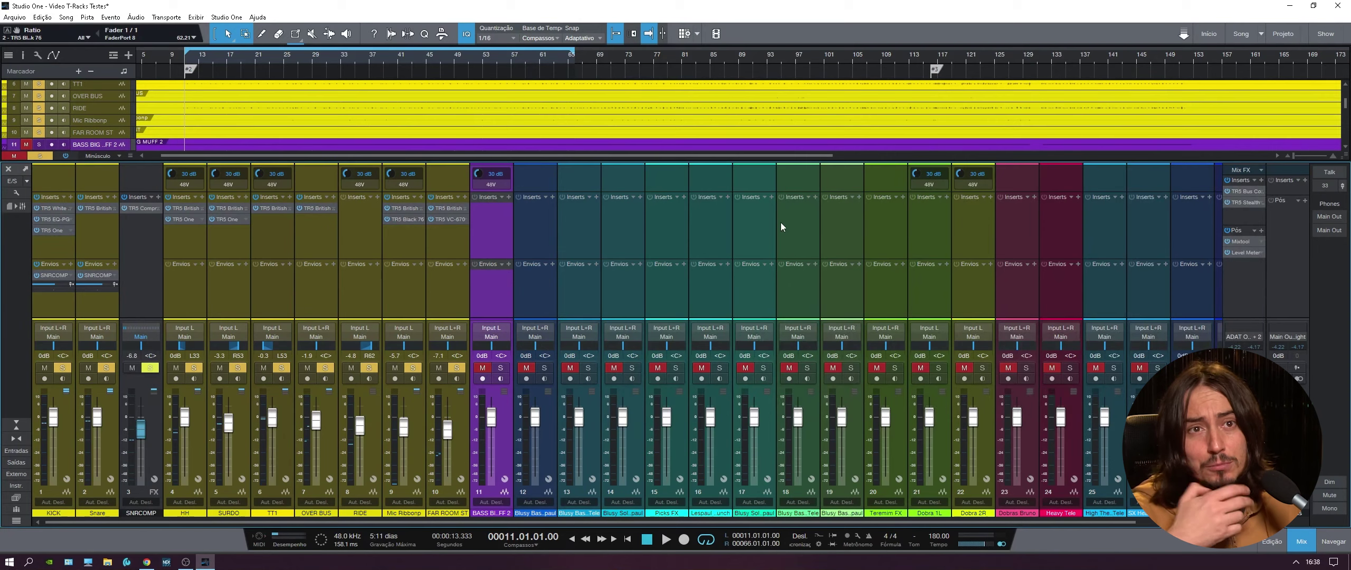
Step: Open the TR5 VC-670 of the FAR ROOM ST track and examine its left/right, link and lat/vert mode selector
double_click(447, 219)
drag(947, 420, 982, 411)
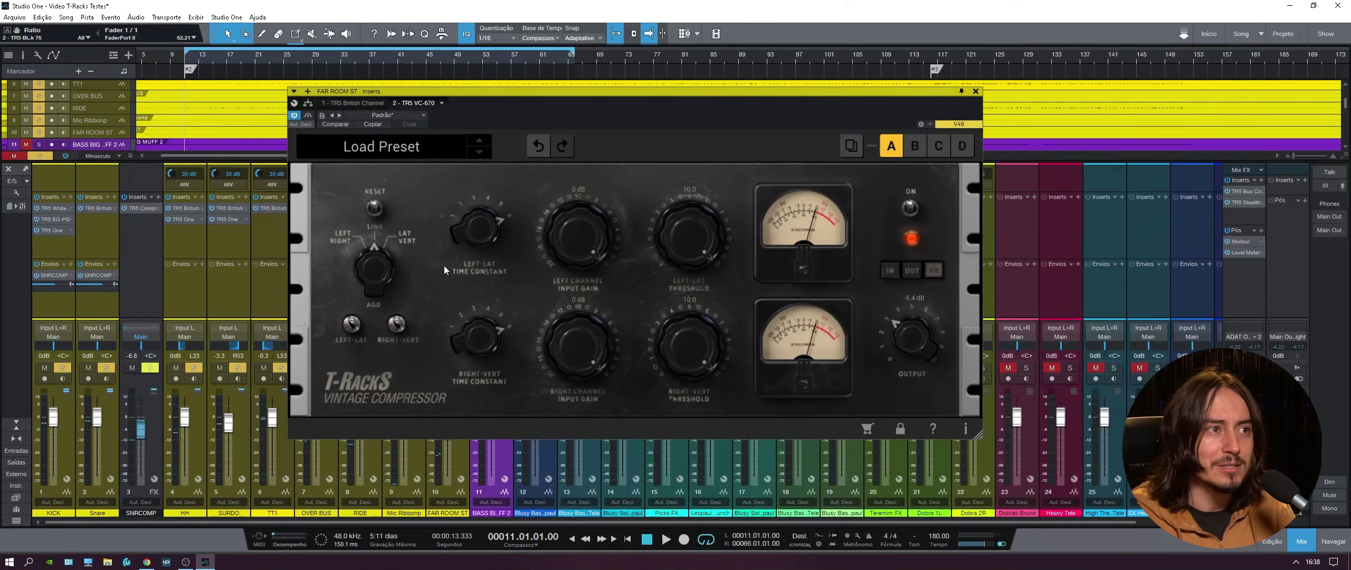
click(373, 246)
click(374, 246)
click(385, 248)
click(389, 248)
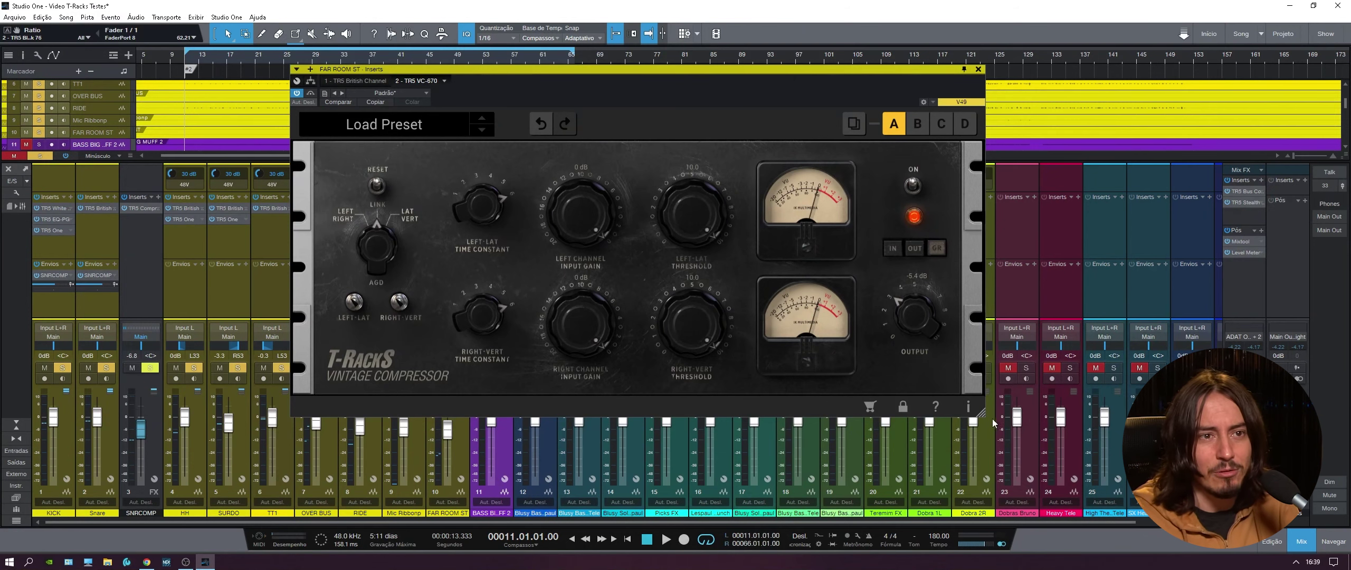
Step: Try enlarging, moving and shrinking the VC-670 window, and close it
drag(980, 415, 1080, 456)
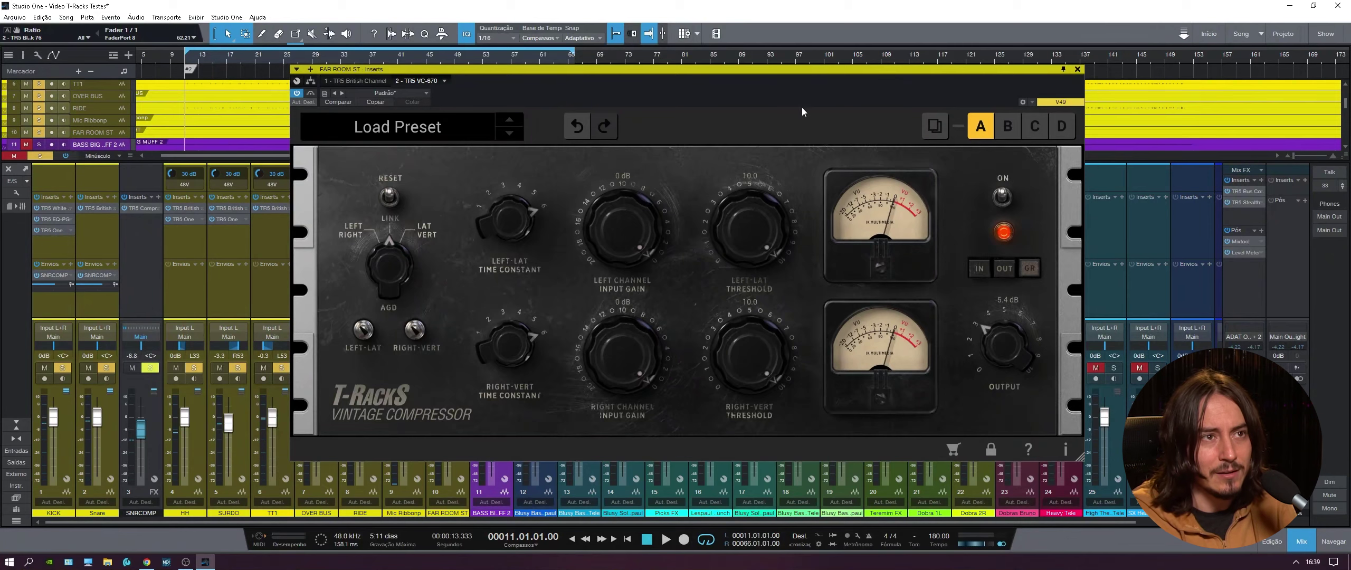
drag(726, 71, 662, 45)
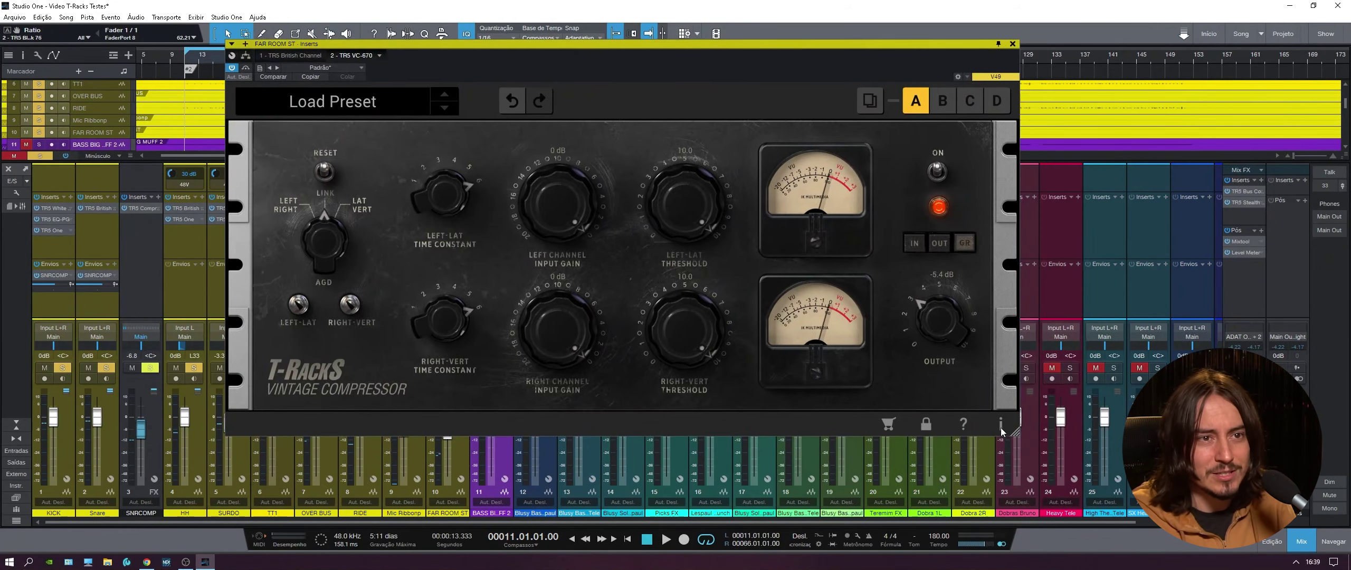
drag(1016, 434, 843, 336)
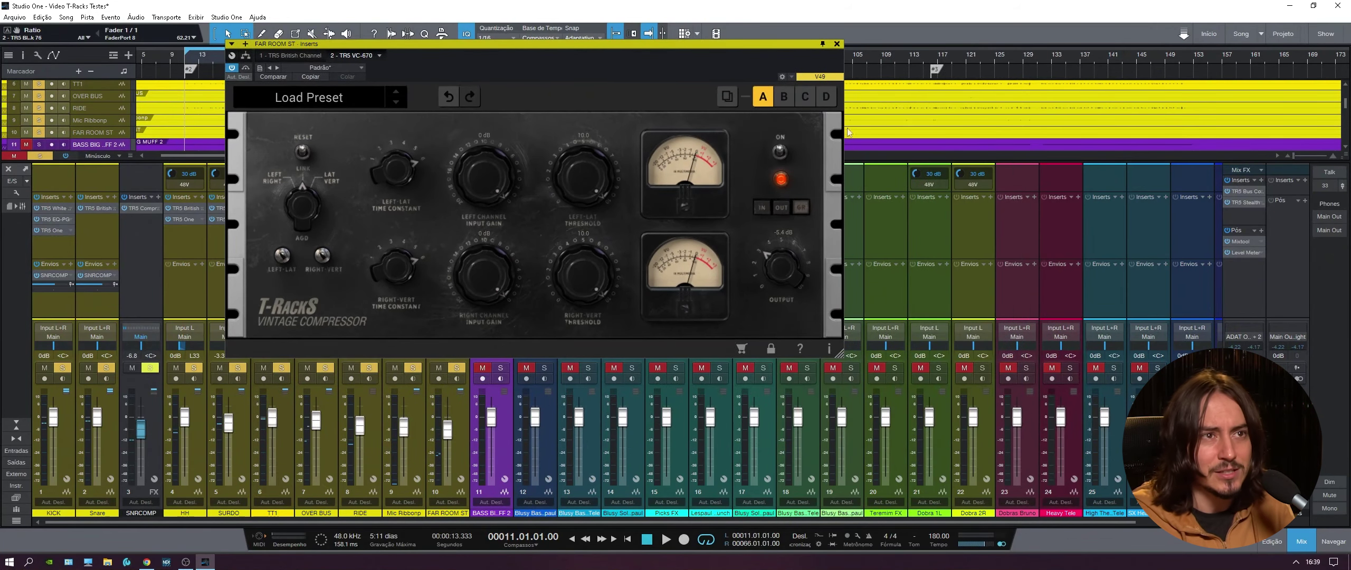
click(838, 44)
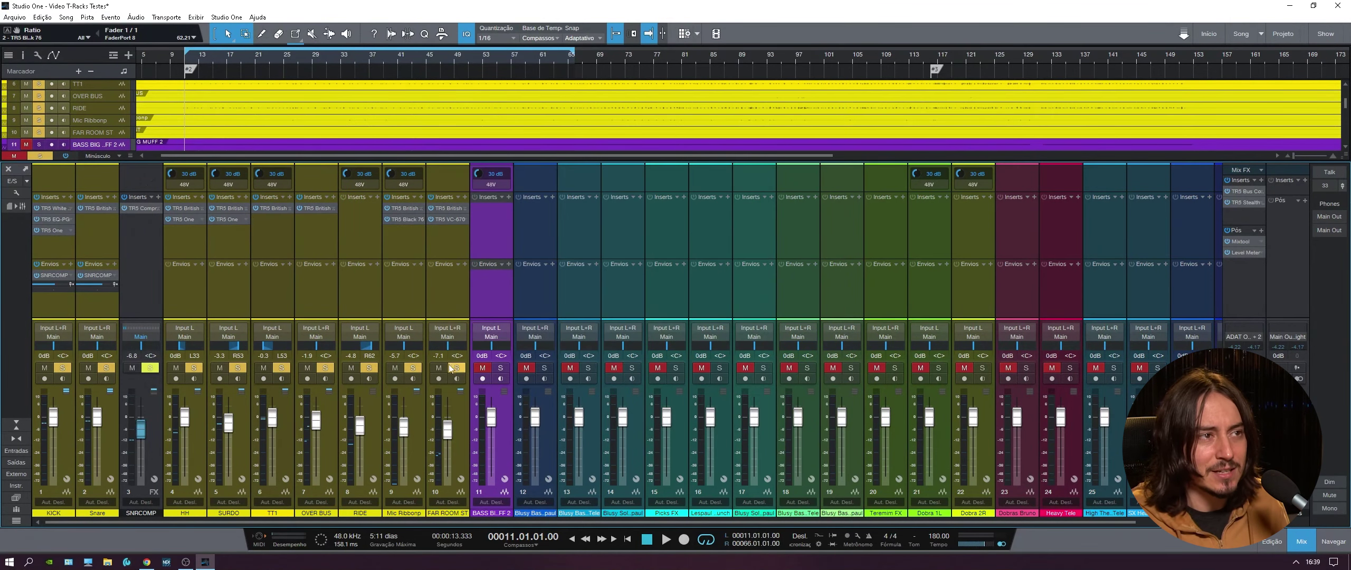
Step: Reopen the ribbon mic's Black 76 and set its input to -12.2 dB
click(410, 220)
drag(736, 279, 749, 250)
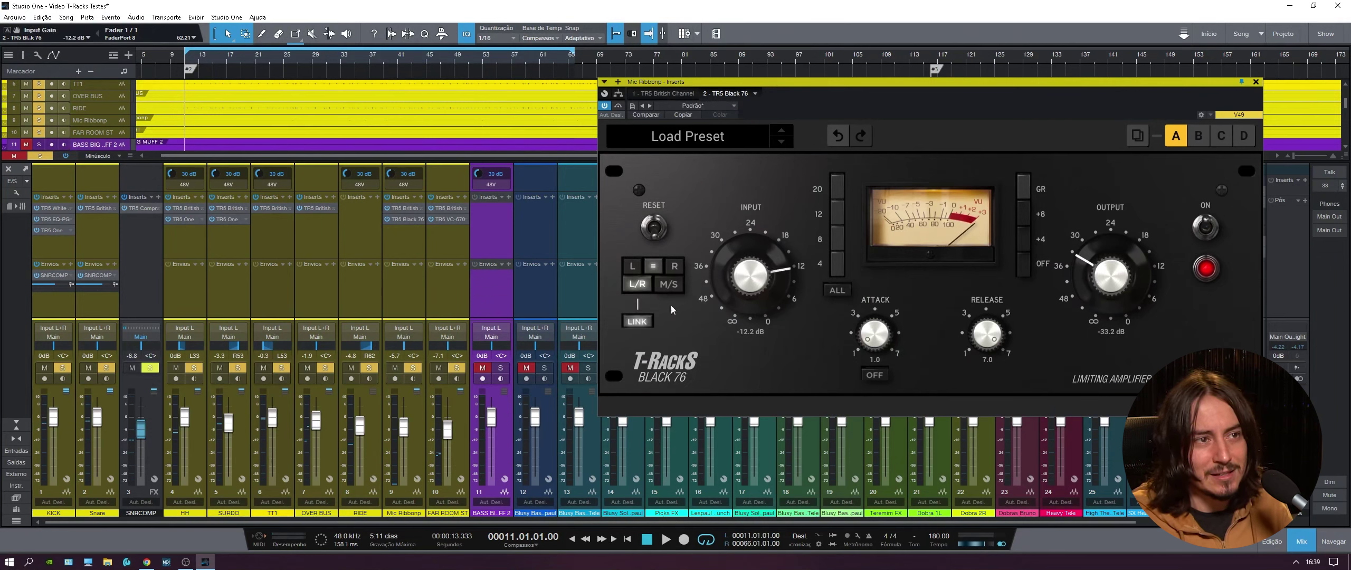
Step: Solo and play the FAR ROOM ST track, trying its volume at 0 dB and returning it to -7.1 dB
drag(760, 271, 761, 272)
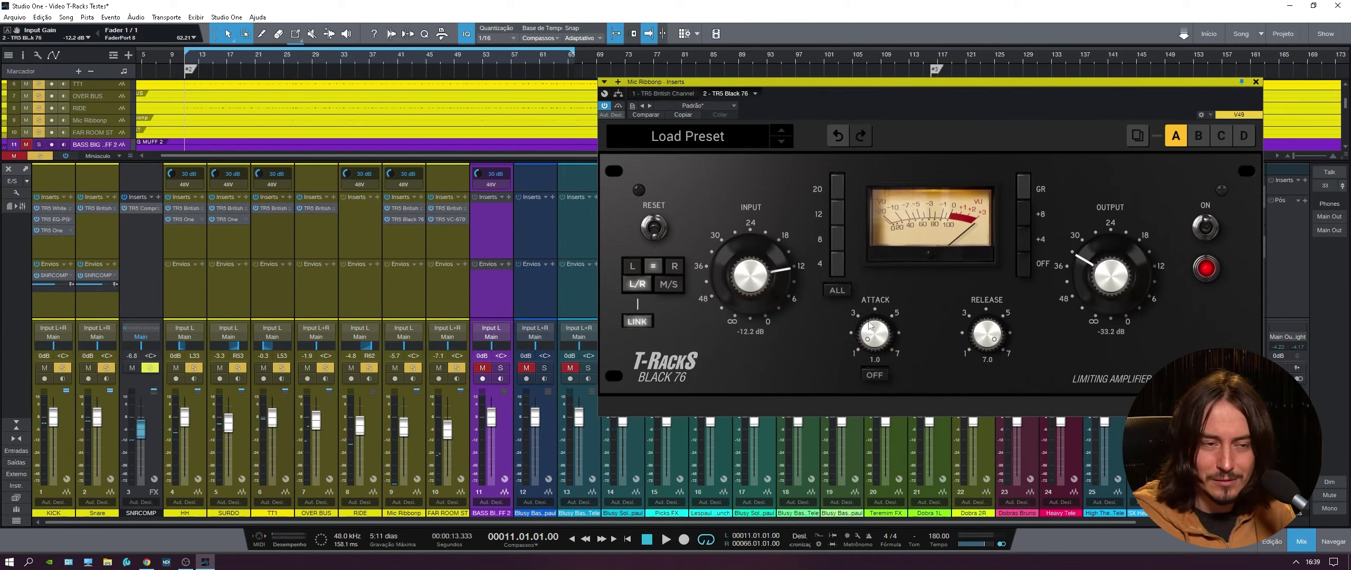
click(452, 238)
ctrl+click(457, 367)
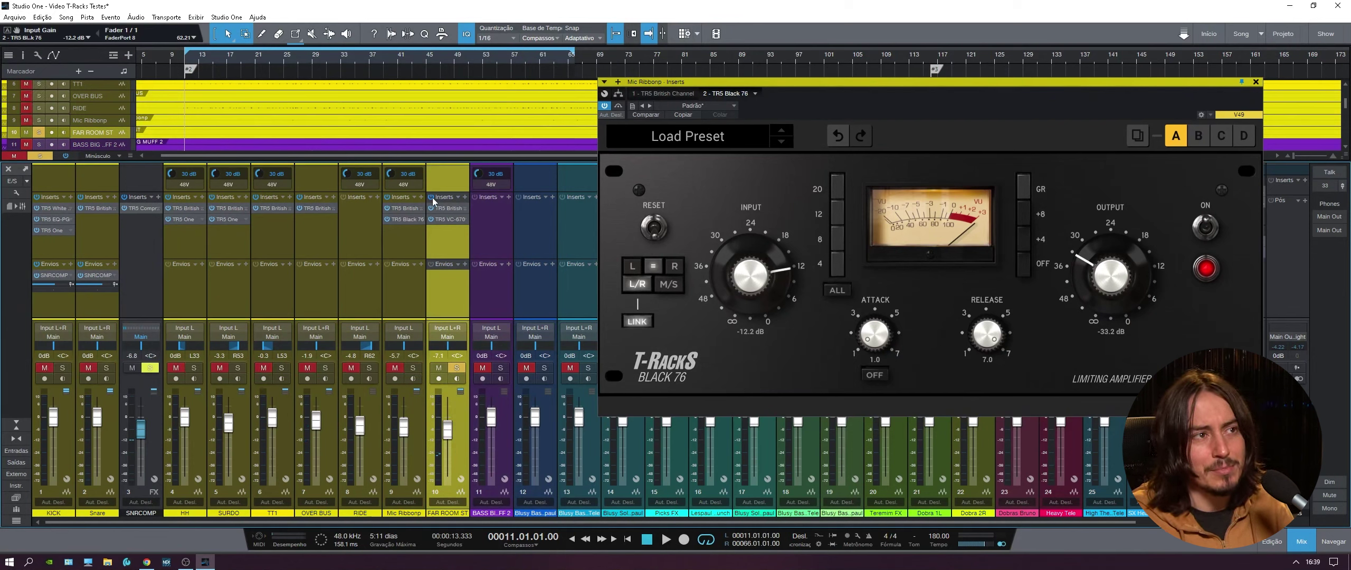
key(space)
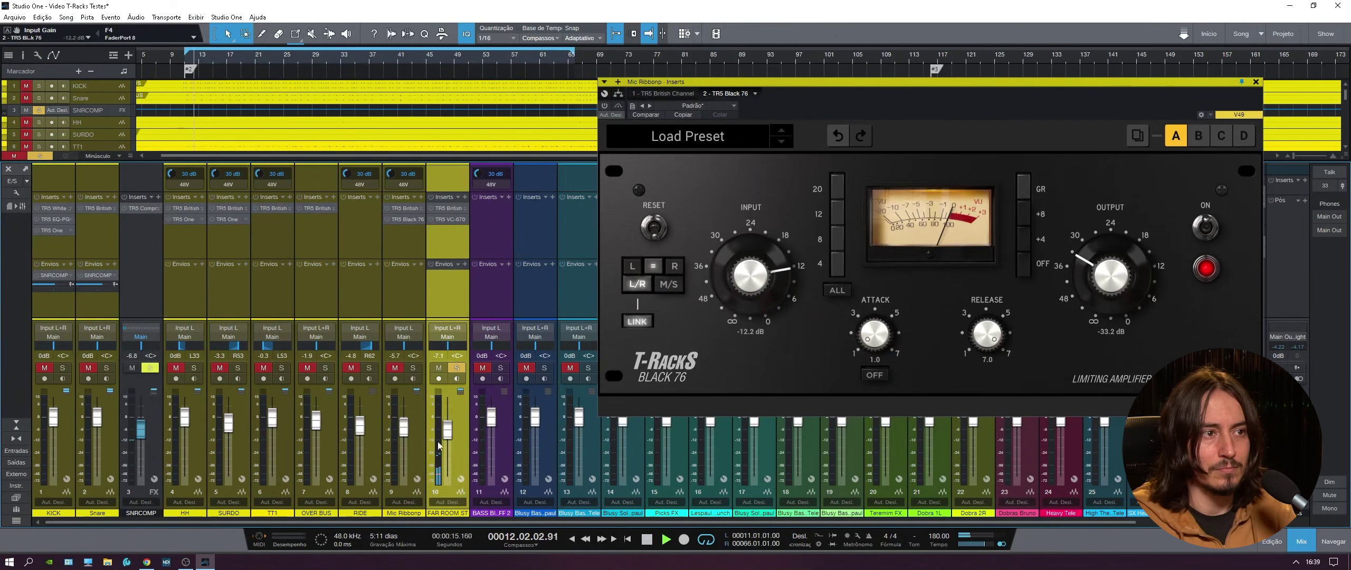
alt+click(447, 428)
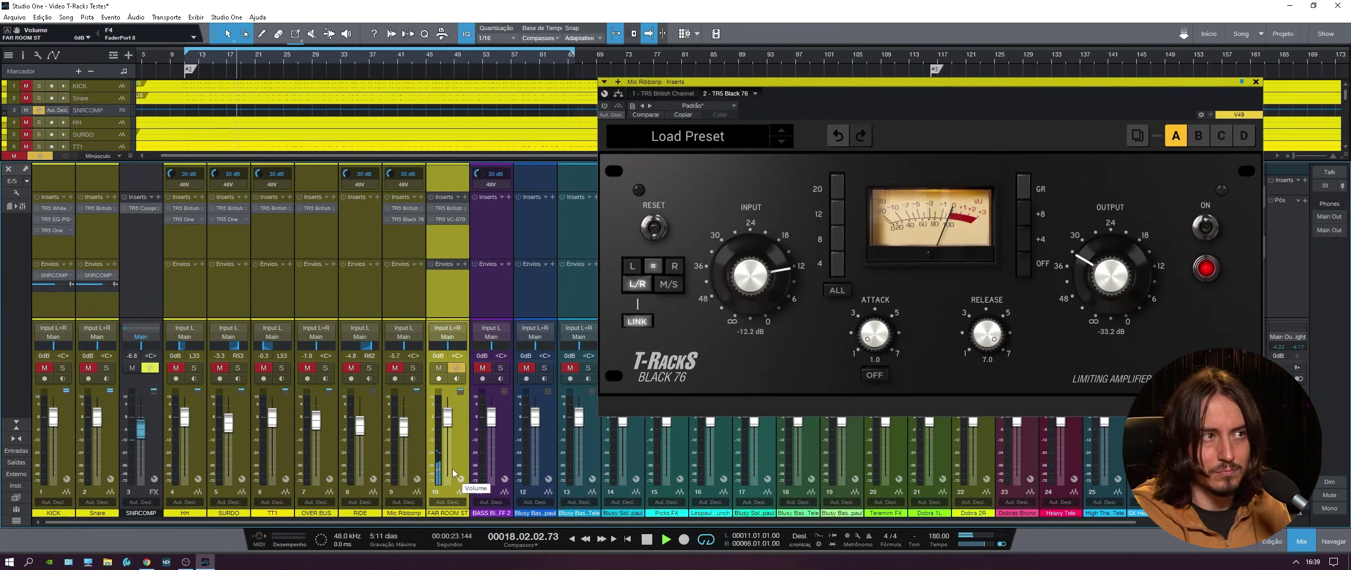
scroll(452, 469, down, 5)
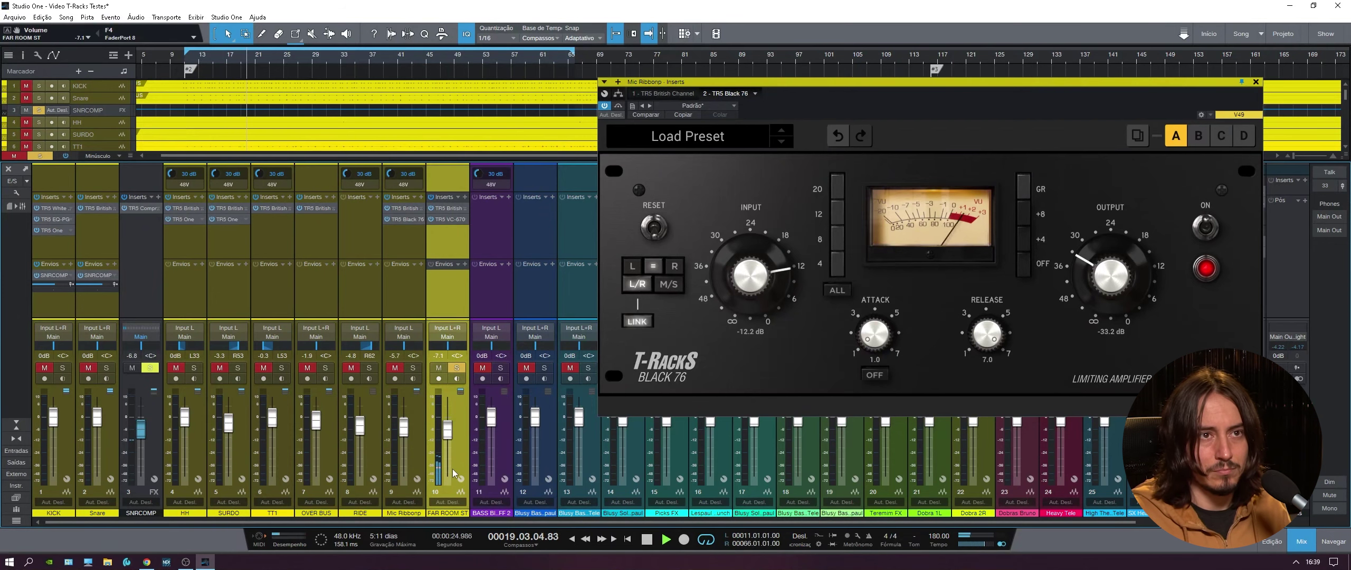
Step: Replace the ribbon mic's Black 76 window with the FAR ROOM ST track's VC-670 and British Channel, arranged side by side
click(445, 220)
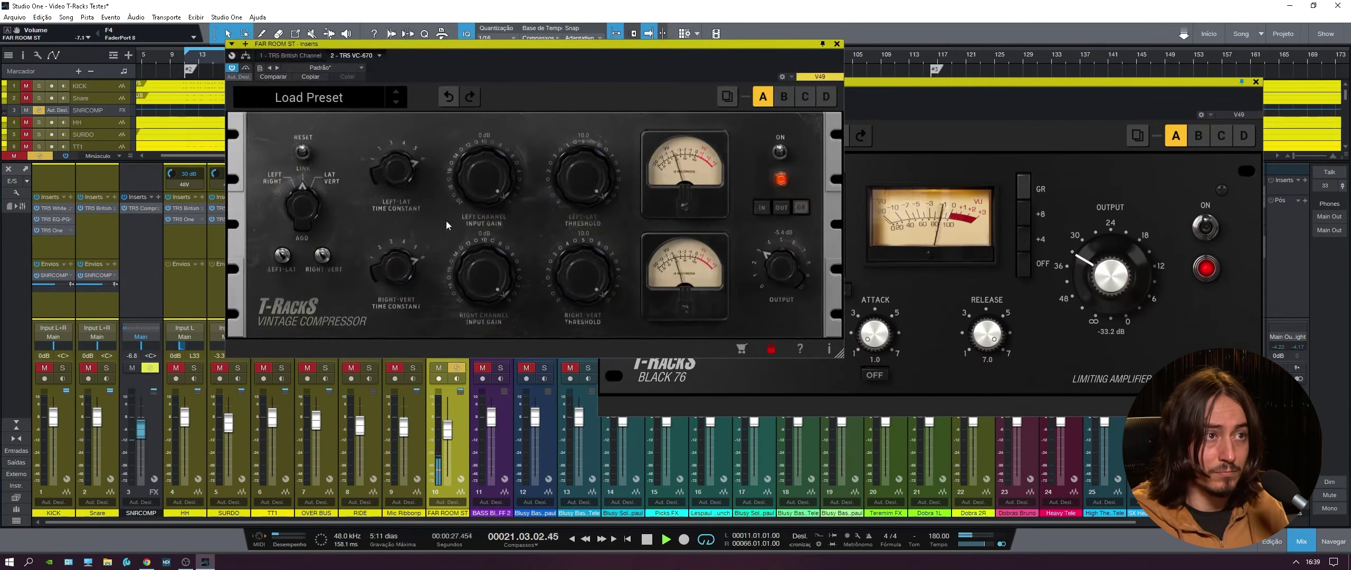
click(1255, 82)
drag(792, 44, 1155, 88)
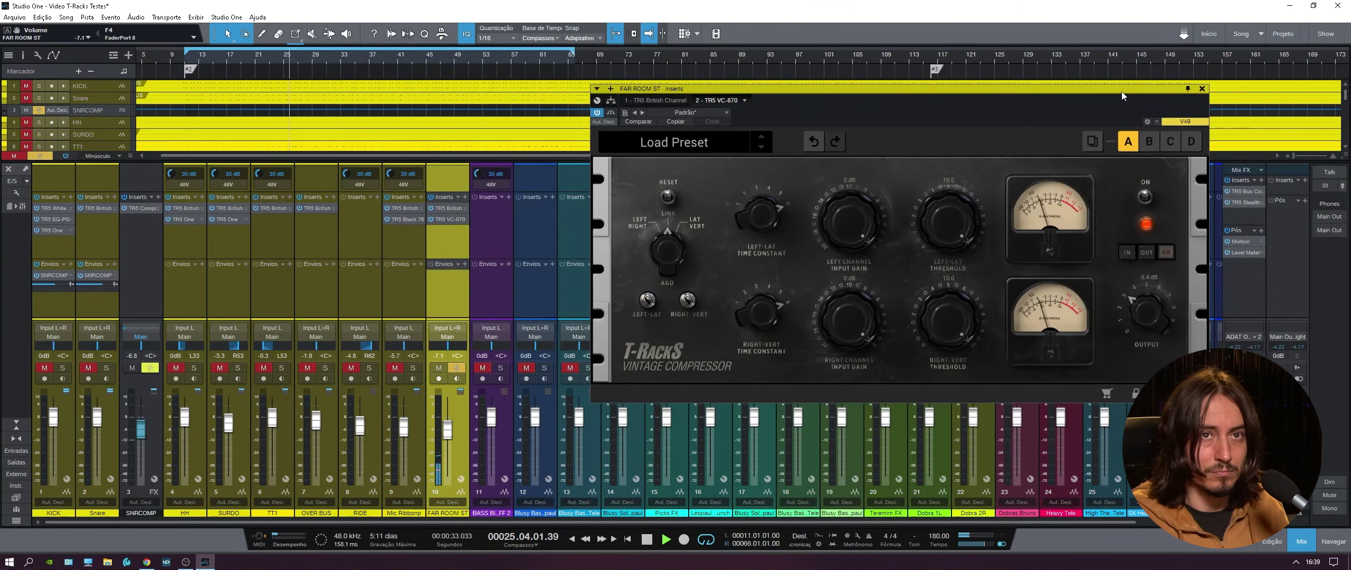
click(451, 212)
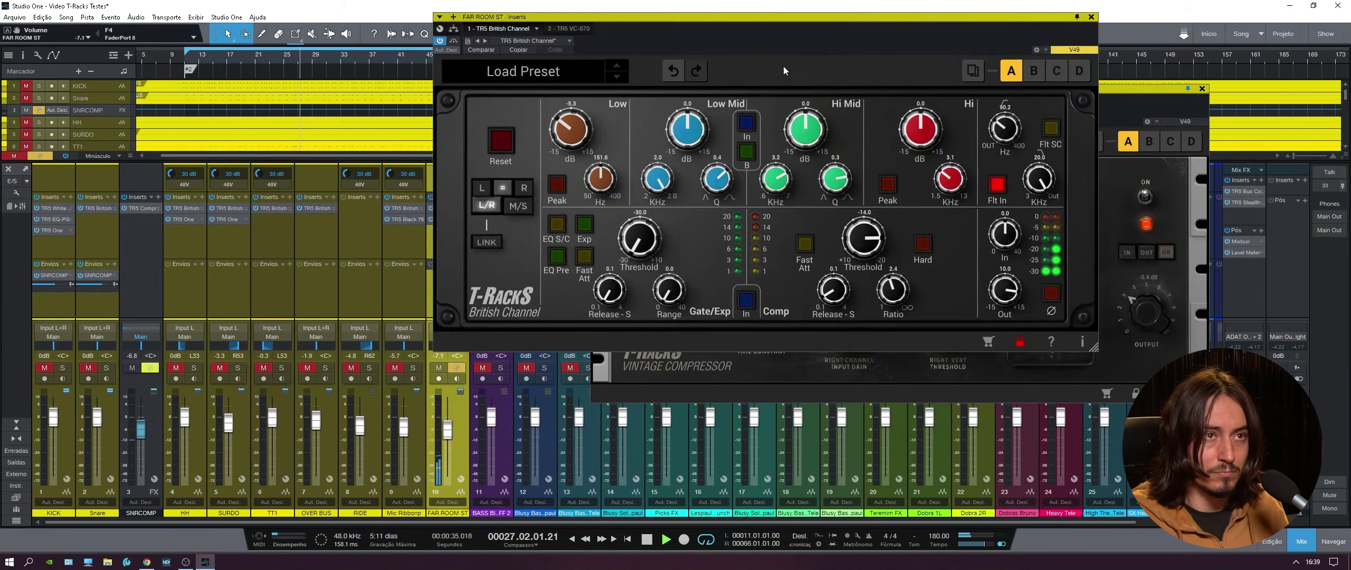
drag(1012, 100, 457, 157)
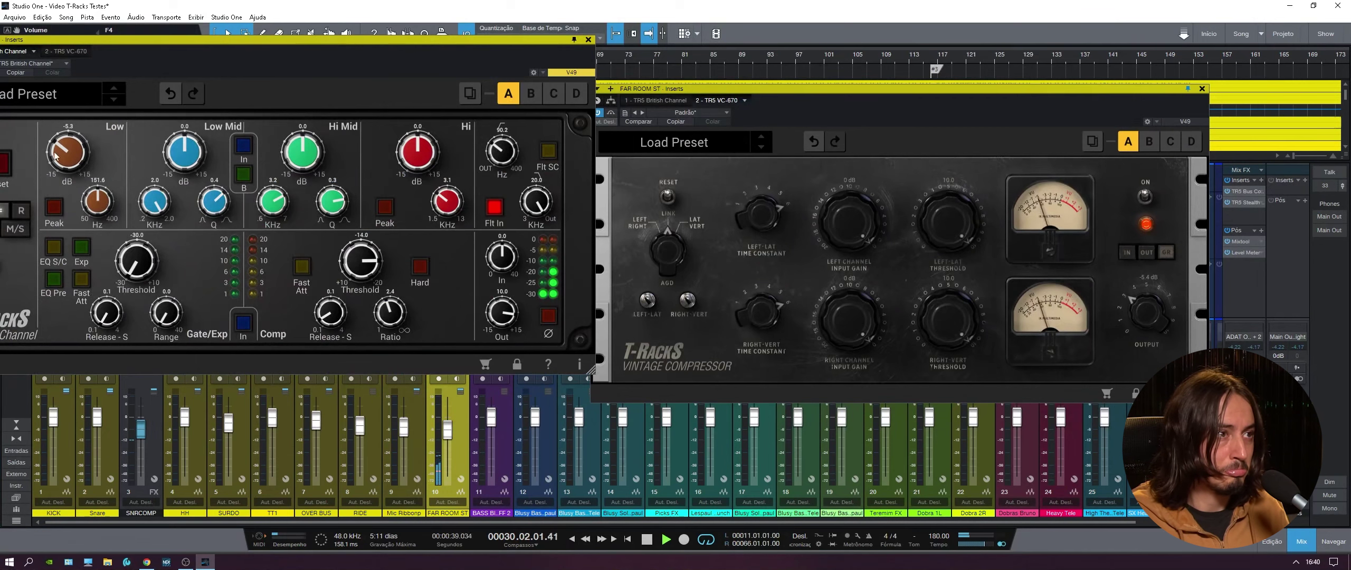
drag(843, 90, 865, 56)
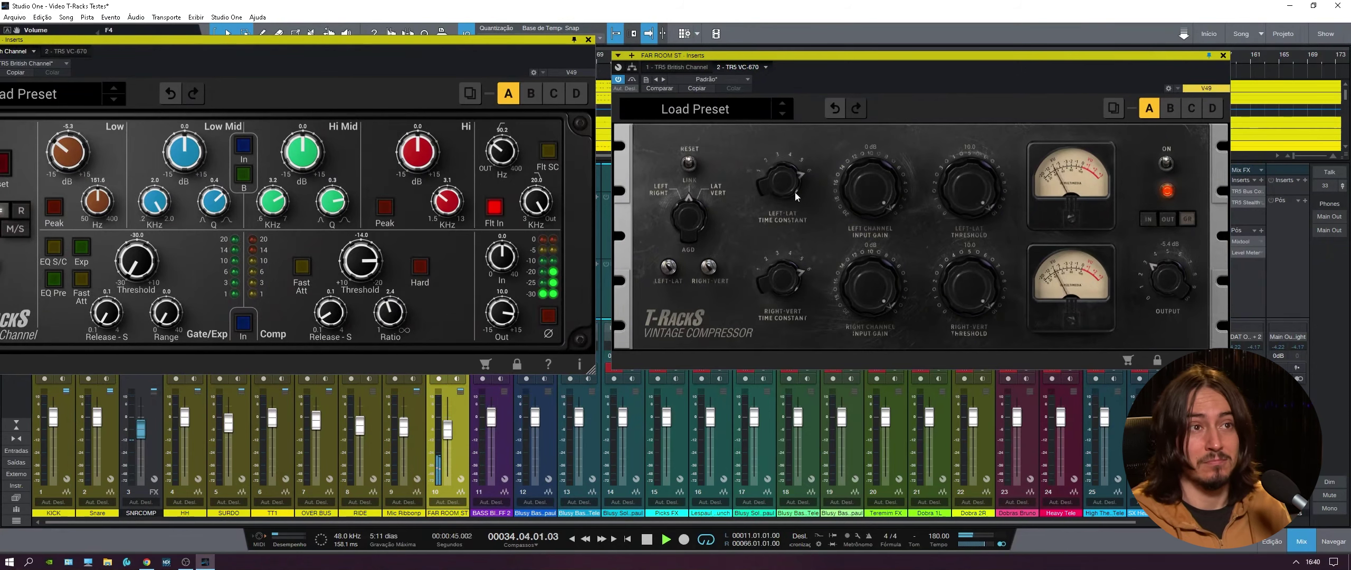
Step: Audition different positions of the VC-670's linked left and right time constants during playback, and set both to 6
drag(780, 190, 794, 452)
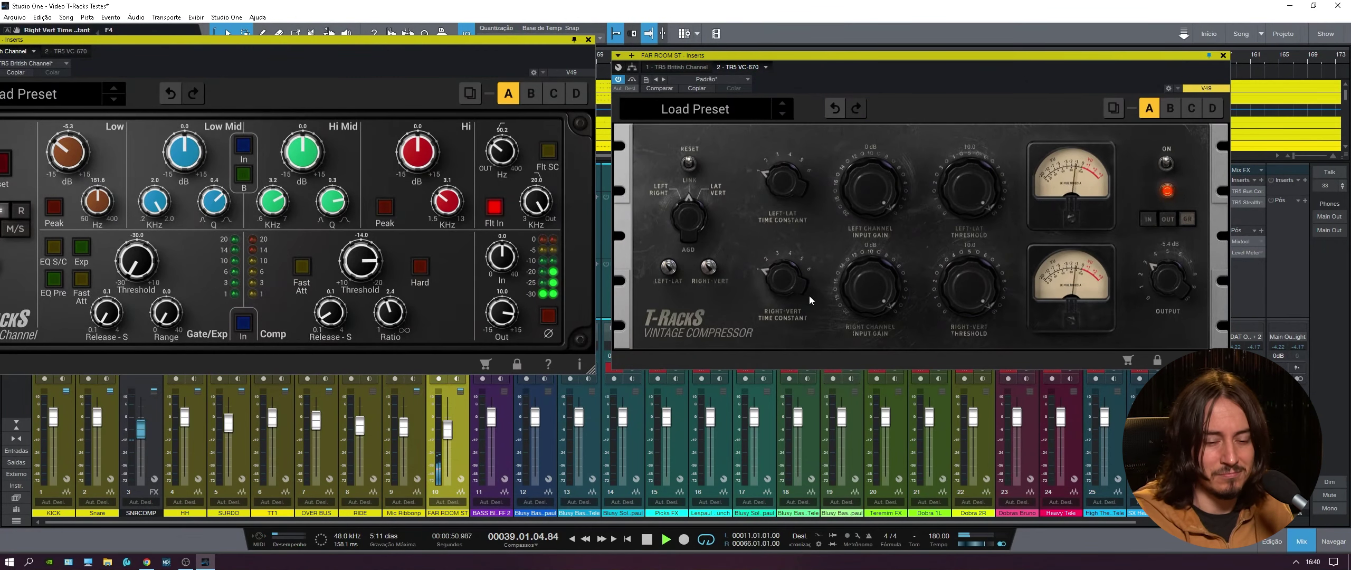
drag(781, 178, 782, 149)
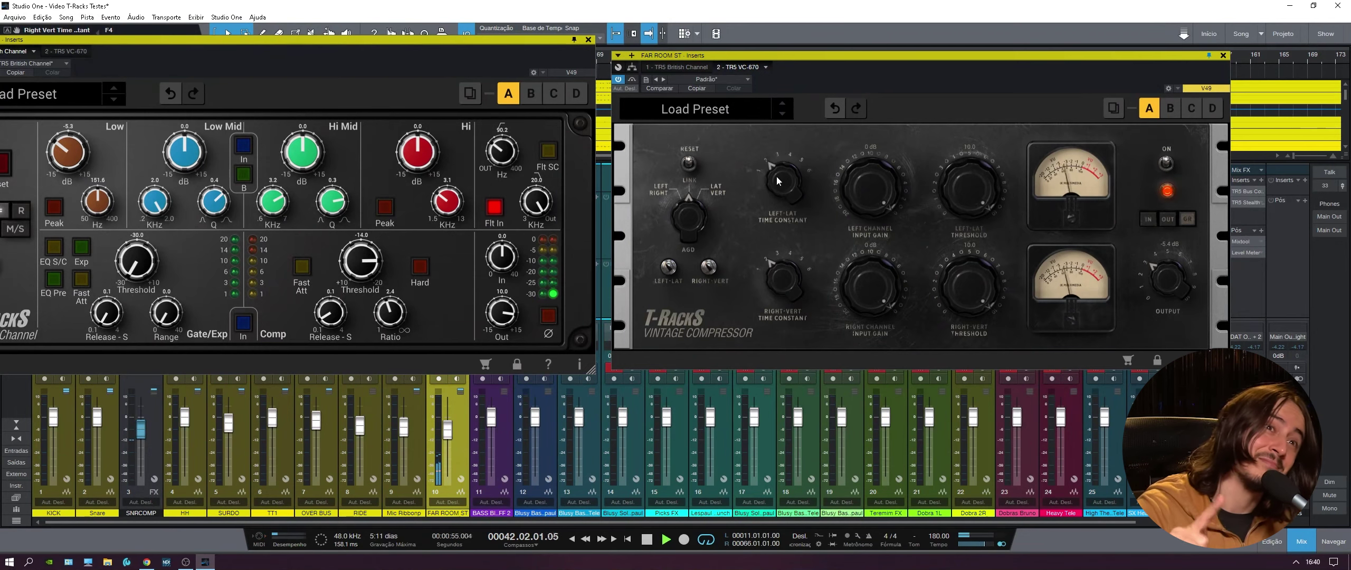
drag(787, 183, 795, 127)
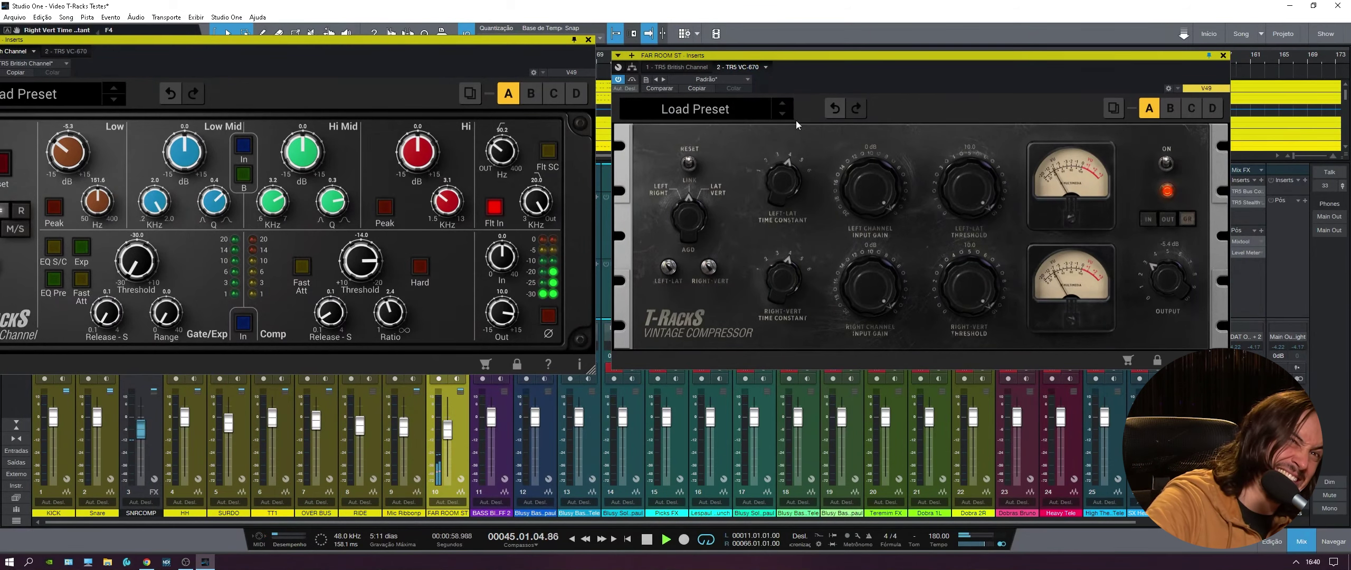
drag(782, 182, 781, 200)
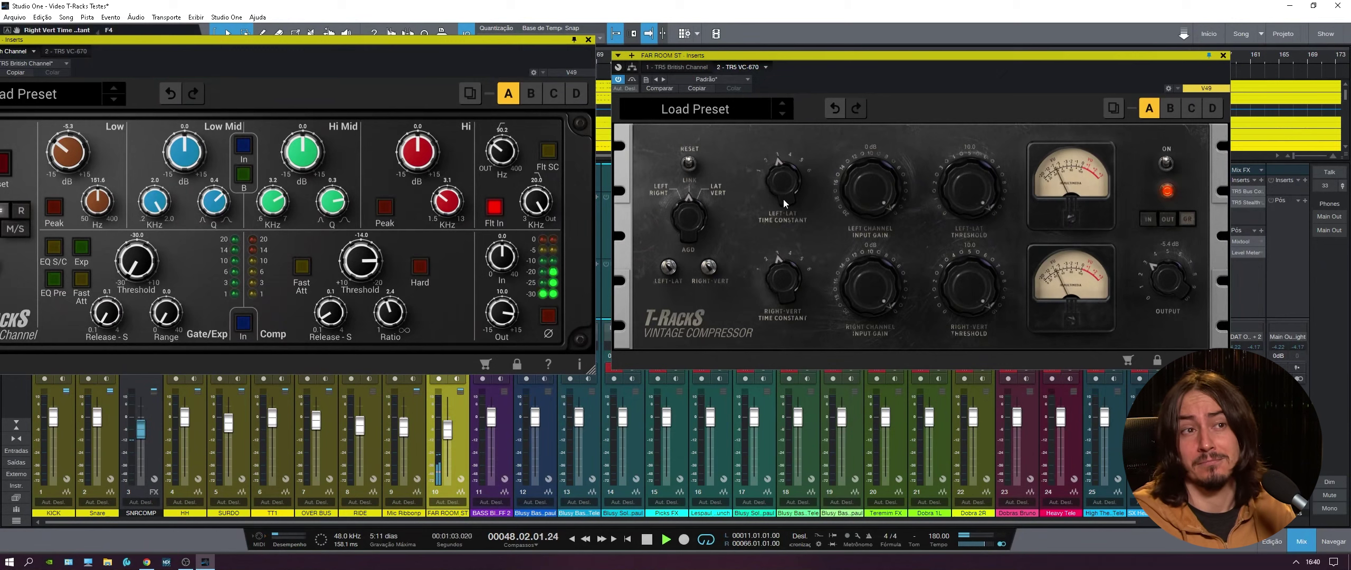
drag(783, 199, 805, 132)
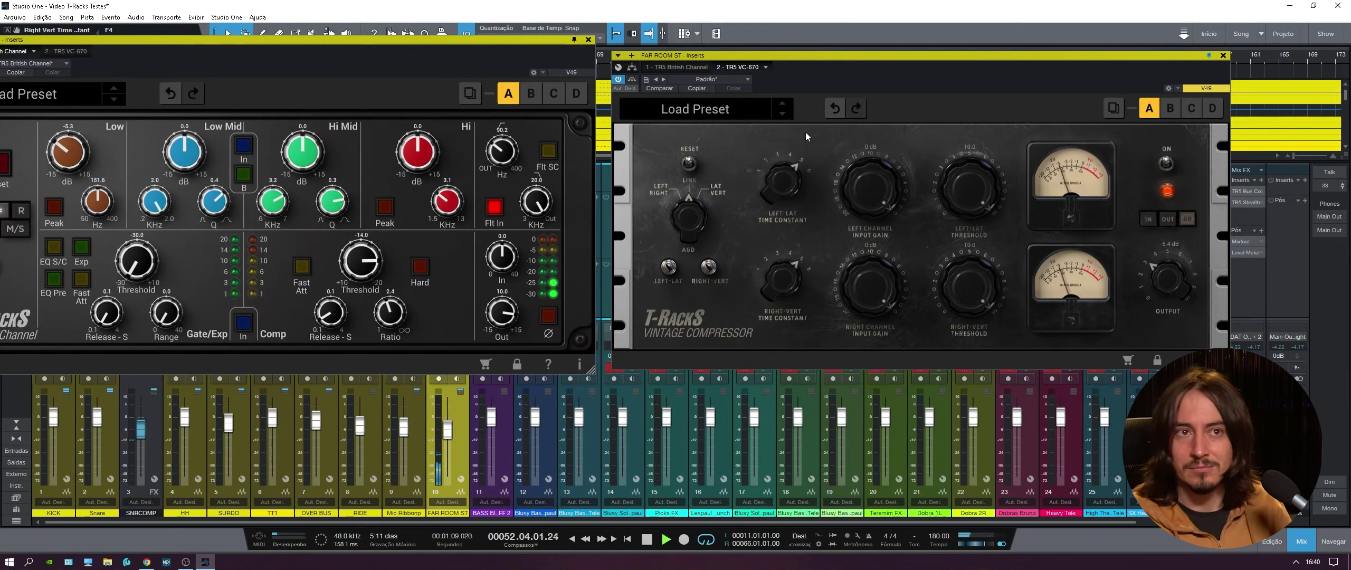
drag(809, 177, 800, 112)
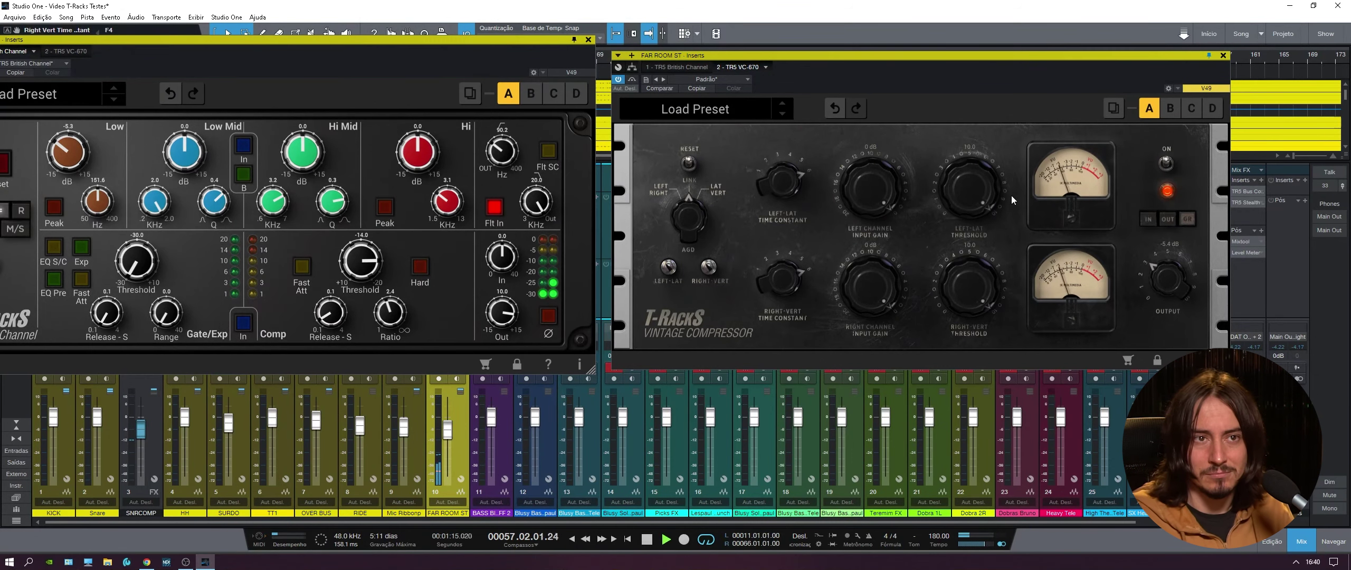
Step: Close the room's British Channel and solo the drum tracks, keeping FAR ROOM ST audible and the ribbon mic muted
click(588, 40)
click(413, 368)
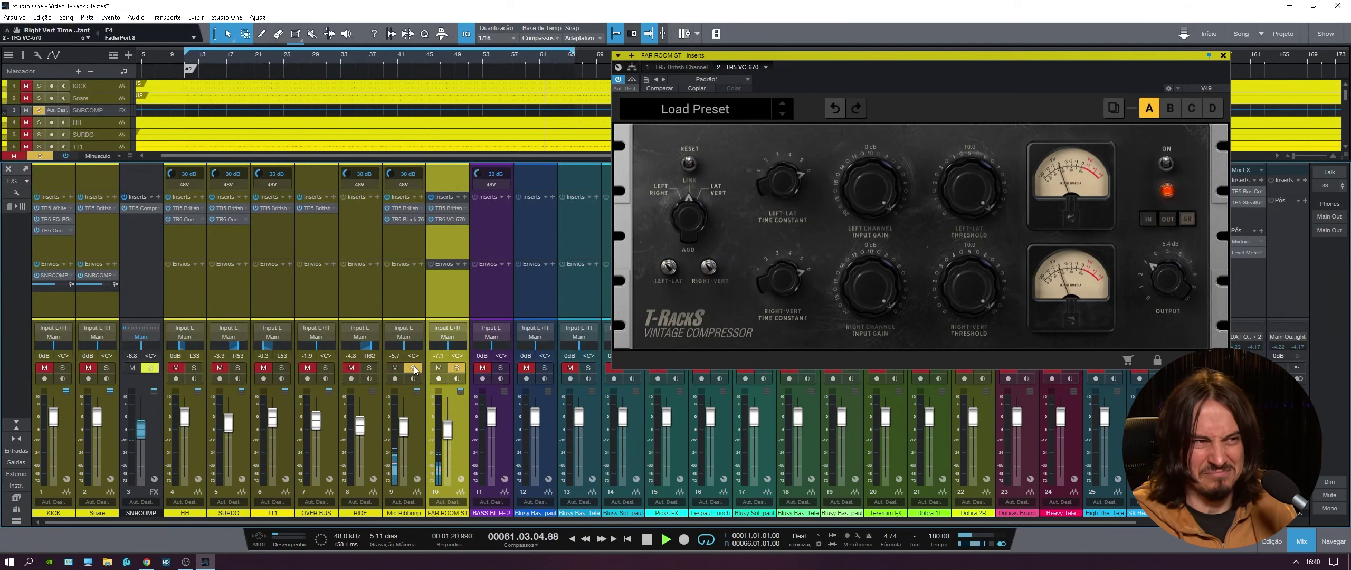
click(371, 368)
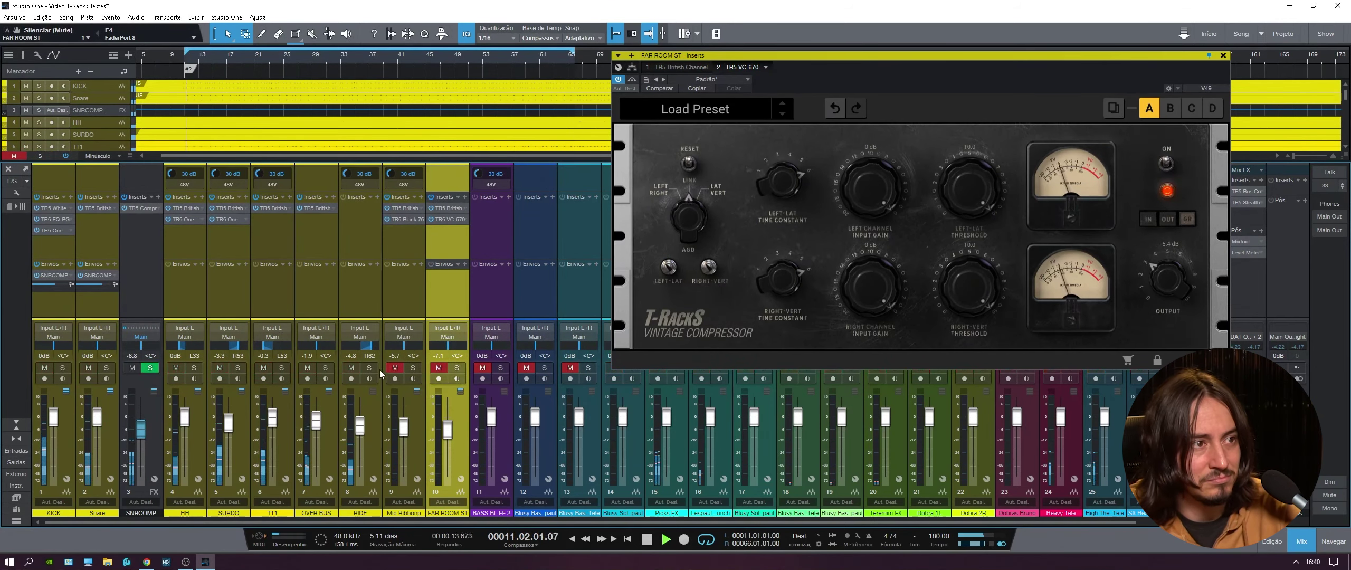
click(359, 368)
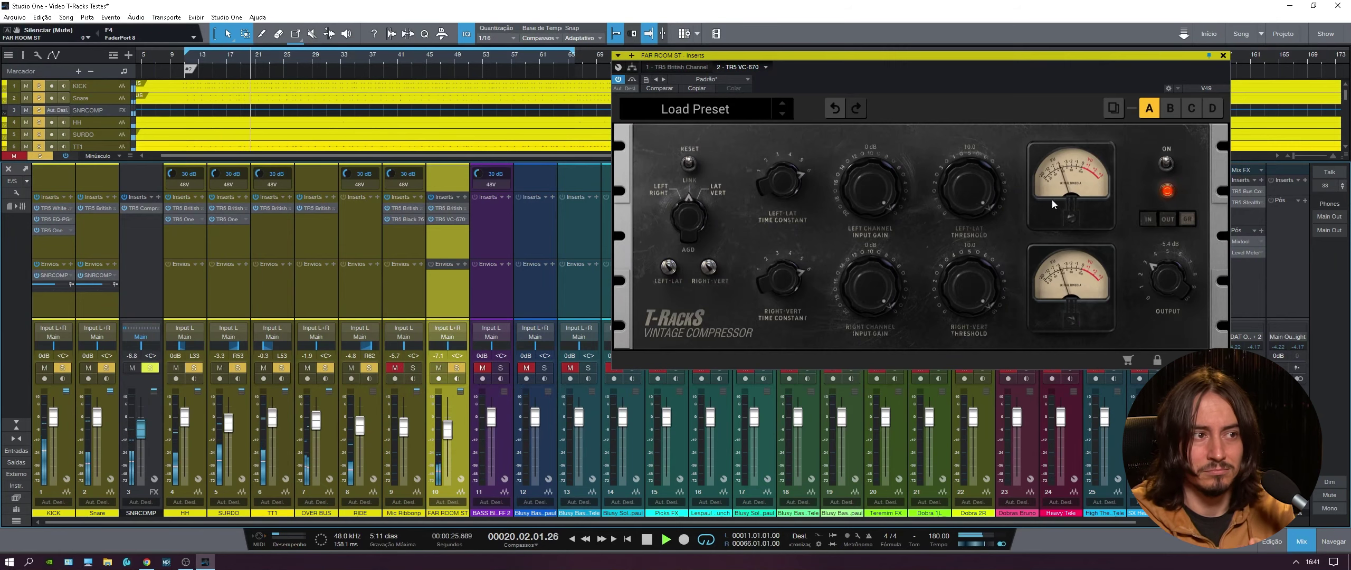
Step: Balance the room against the ribbon mic: set FAR ROOM ST to about -1.3 dB and the unmuted ribbon mic to -7.4 dB
drag(449, 429, 451, 409)
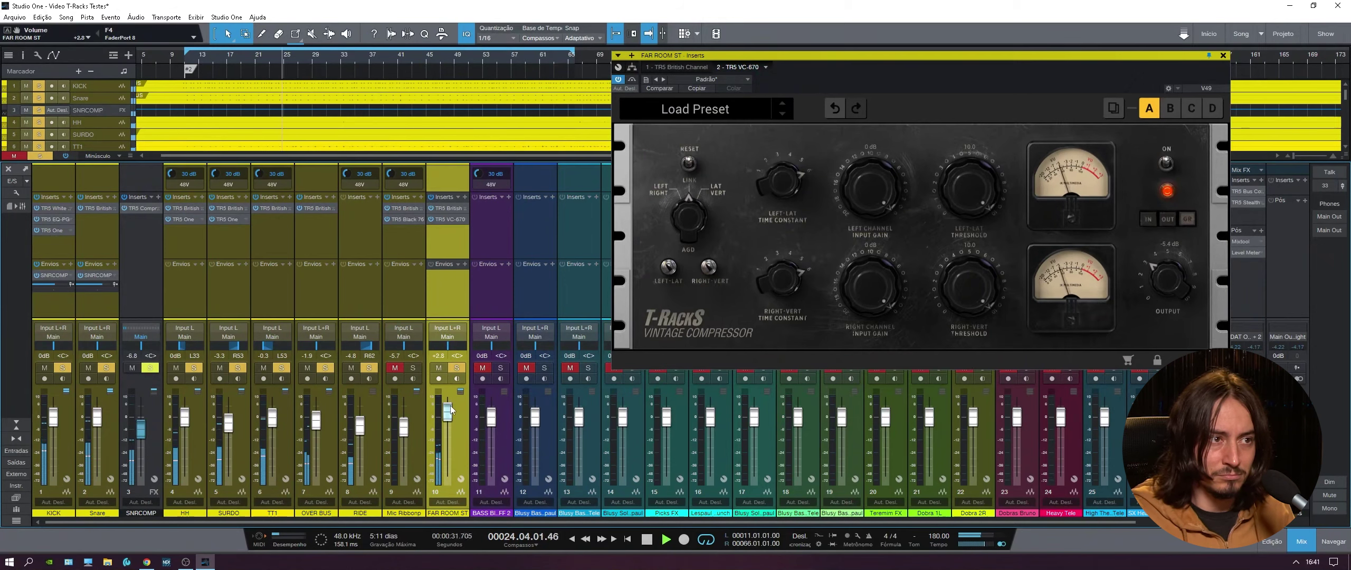
drag(451, 409, 452, 418)
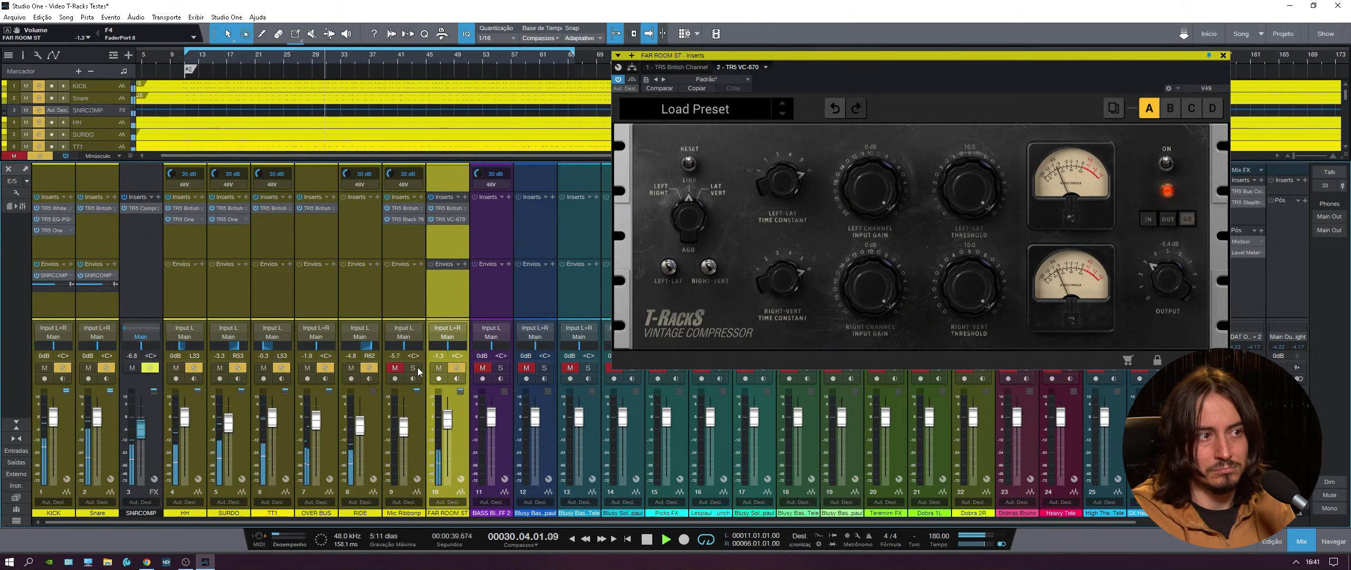
click(394, 367)
drag(403, 426, 405, 436)
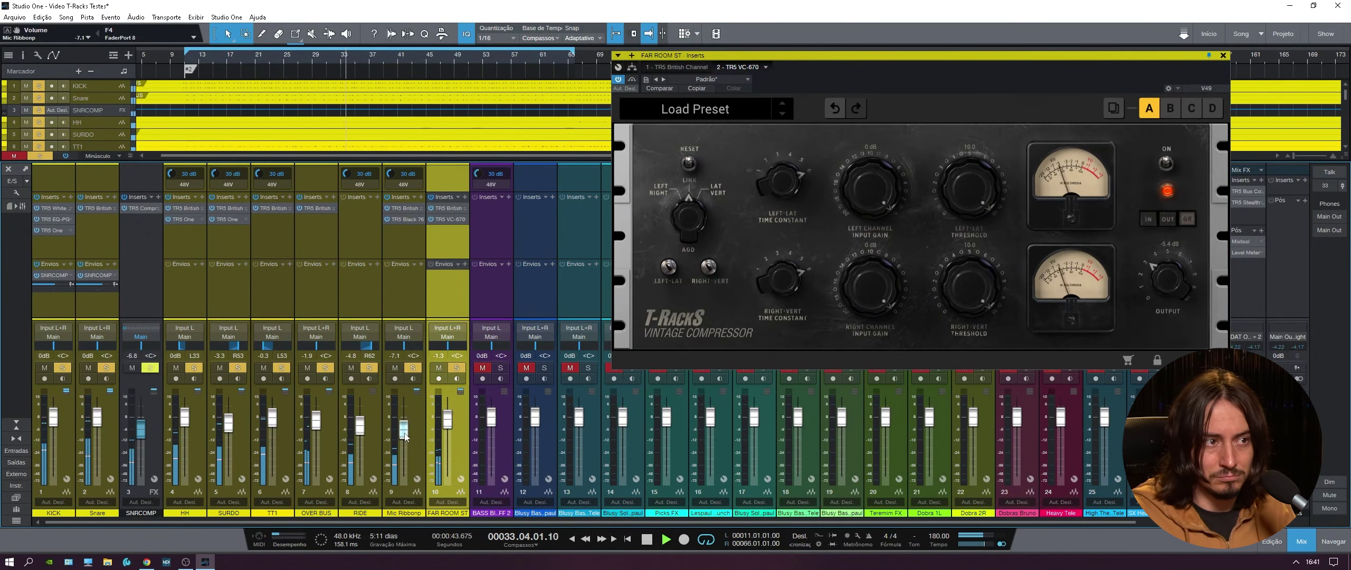
scroll(405, 436, down, 1)
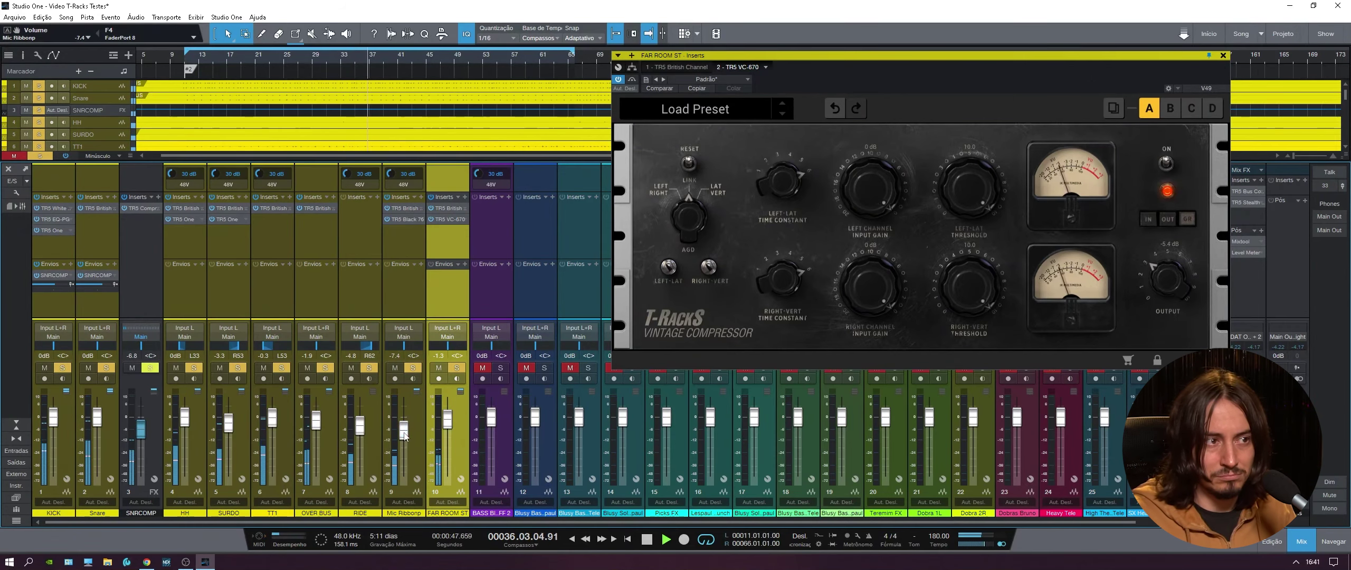
Step: Close the room's VC-670 window and replay the full drum mix from the start of the loop
drag(1186, 70, 776, 75)
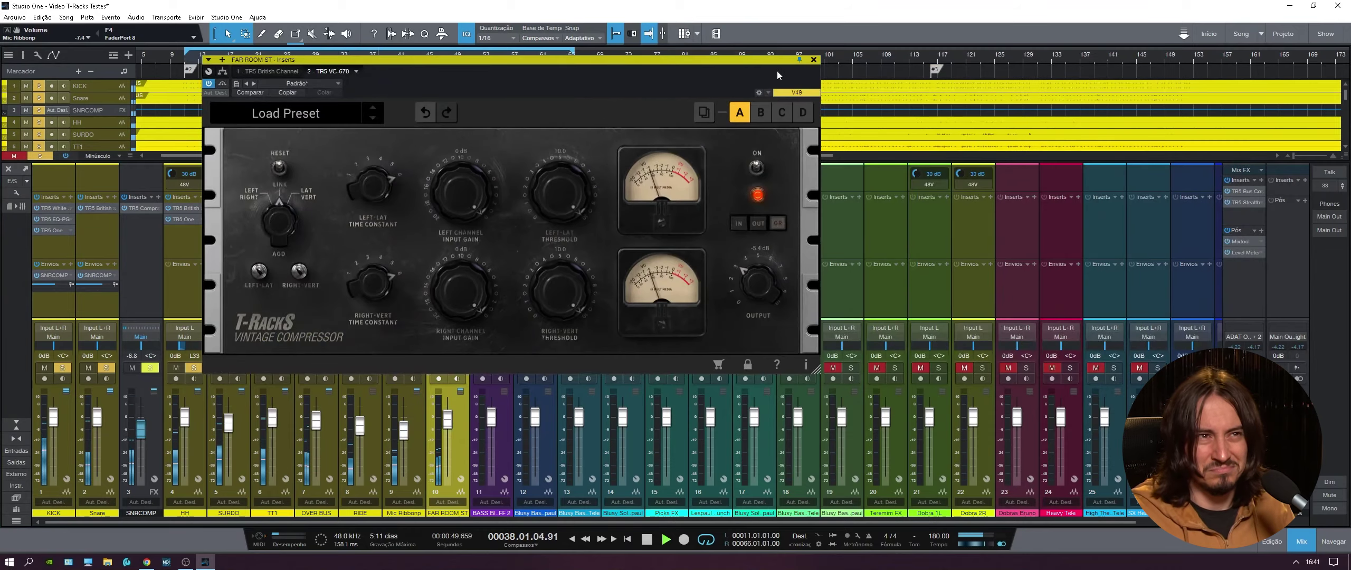
click(813, 61)
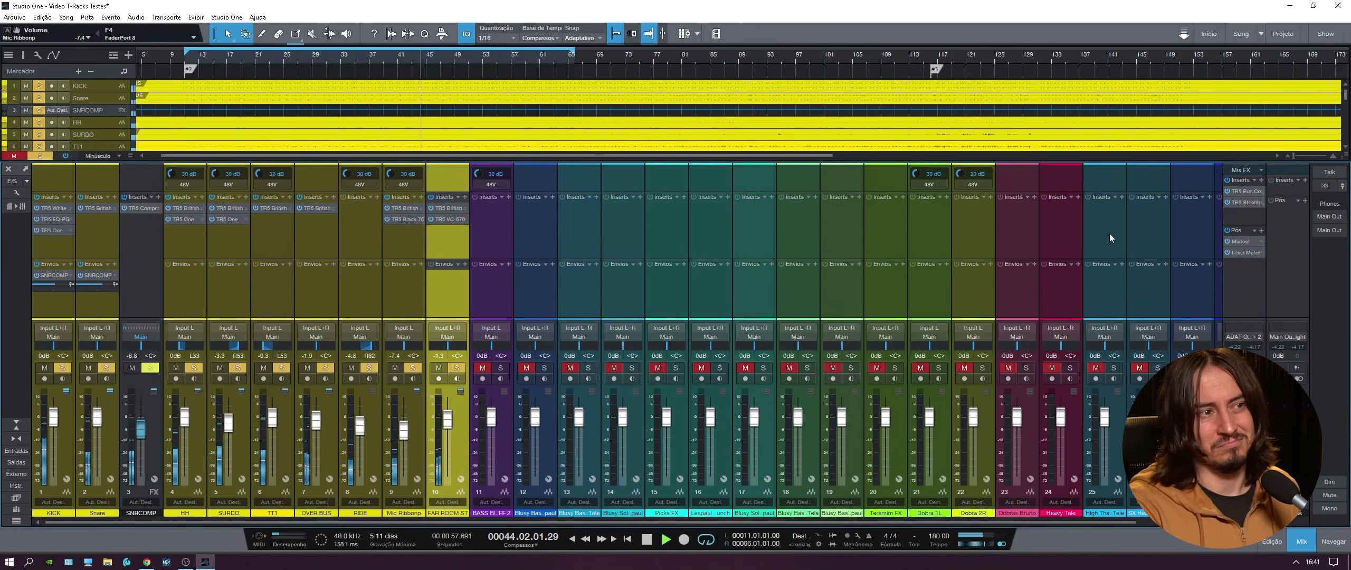
key(space)
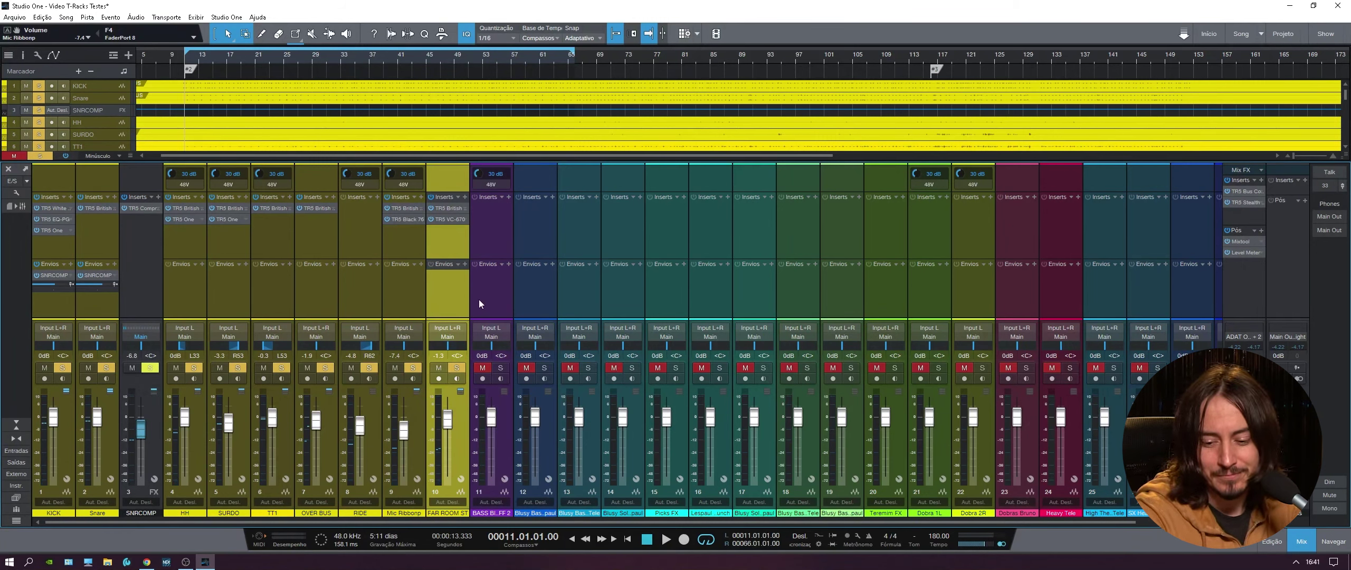
key(space)
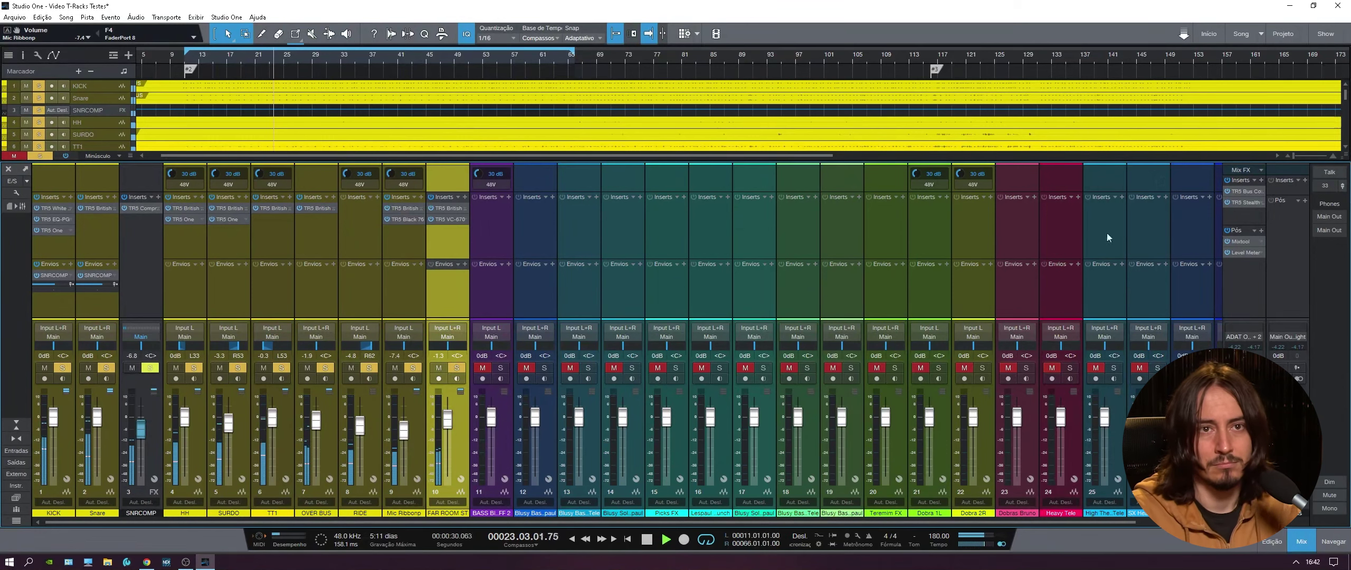
Step: Set the Main bus Mixtool gain to -5.65 dB, compare the mix with all inserts bypassed and active, and close the plug-in
double_click(1235, 243)
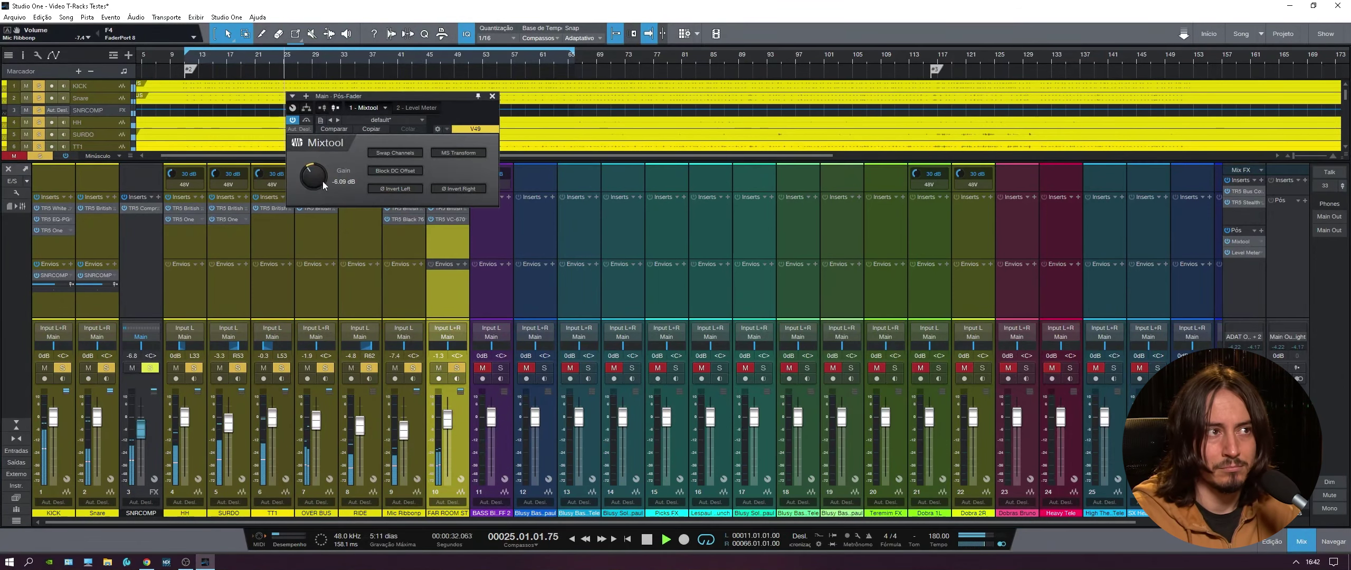
drag(313, 176, 310, 180)
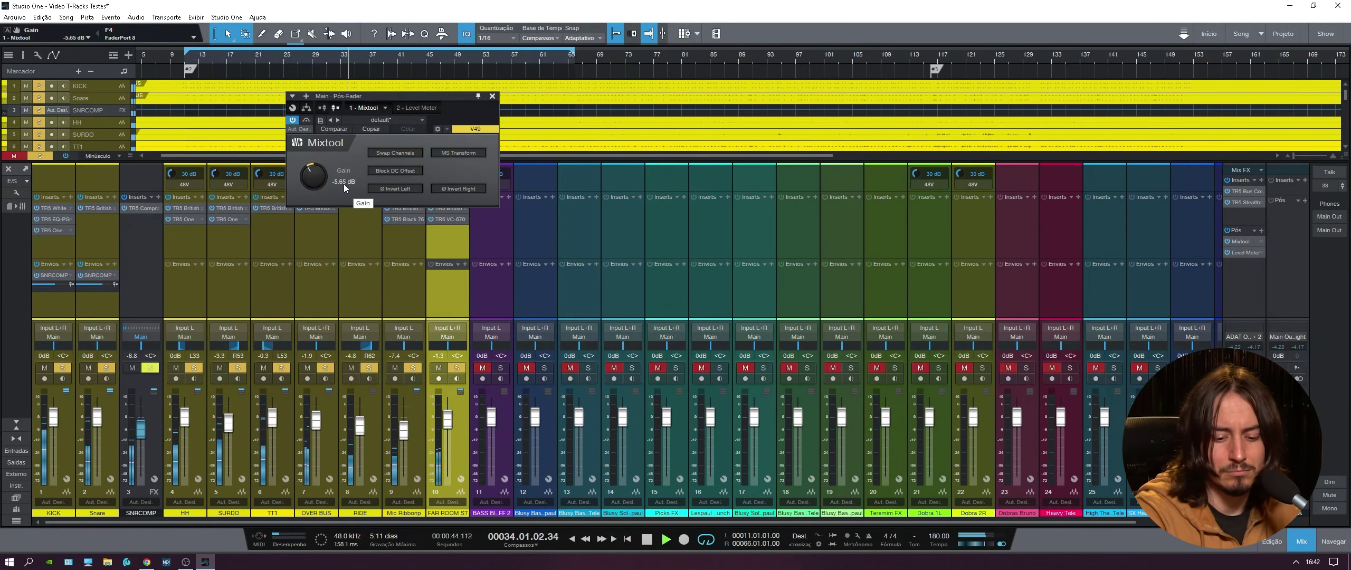
key(ctrl+shift+b)
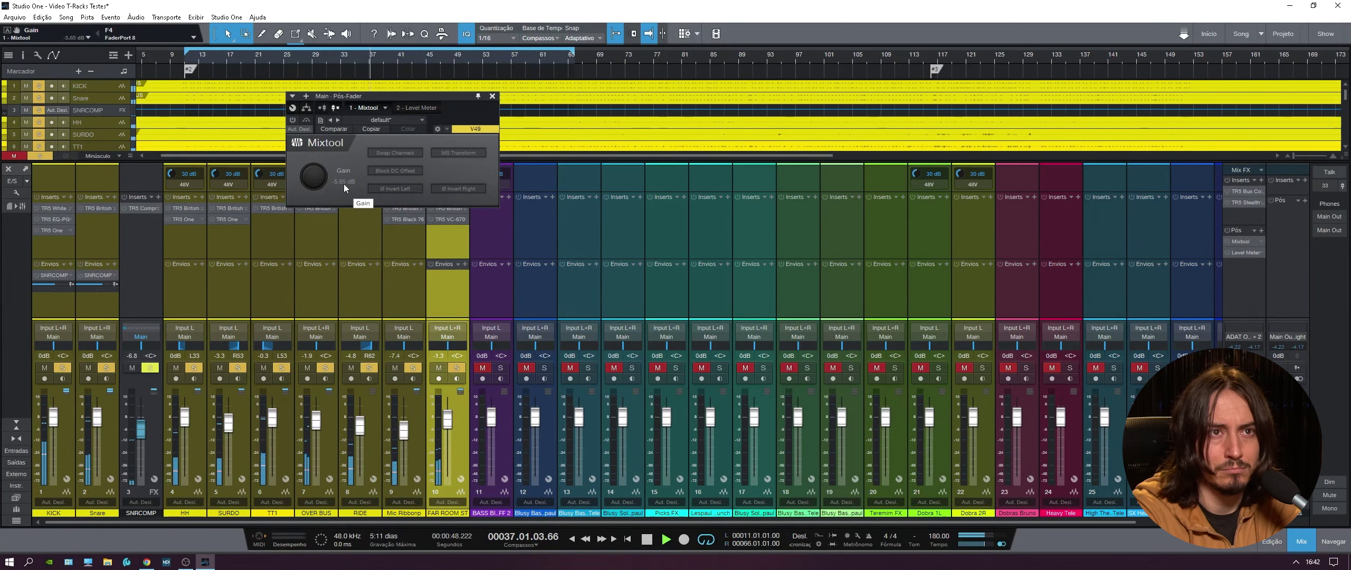
key(ctrl+shift+b)
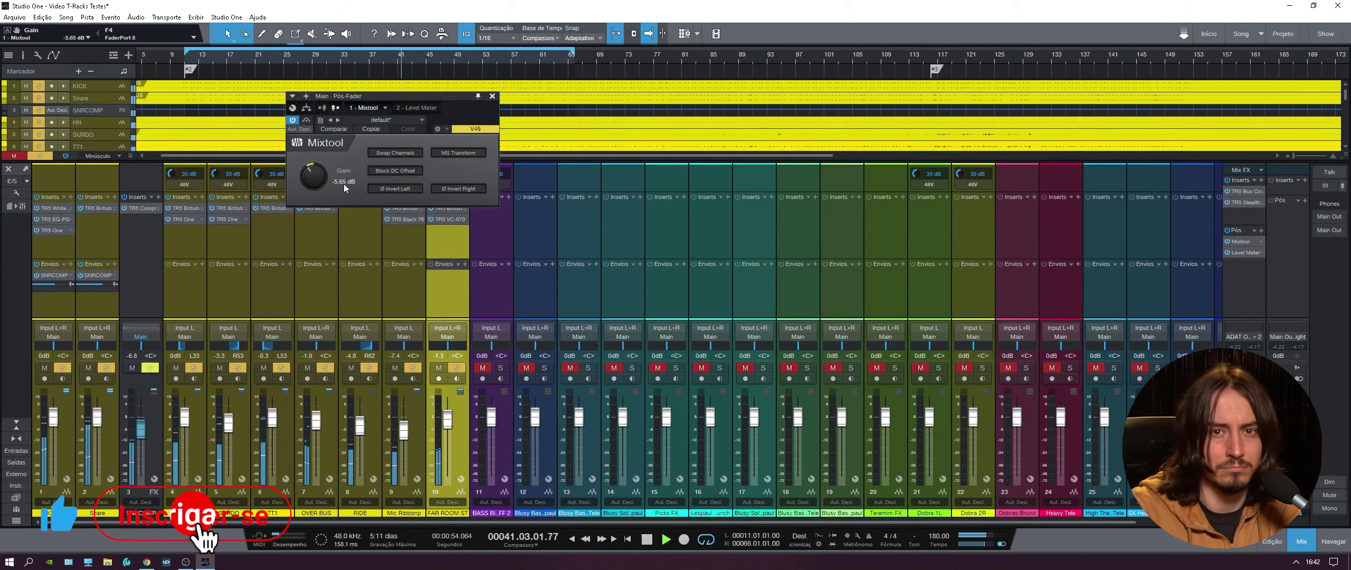
click(492, 97)
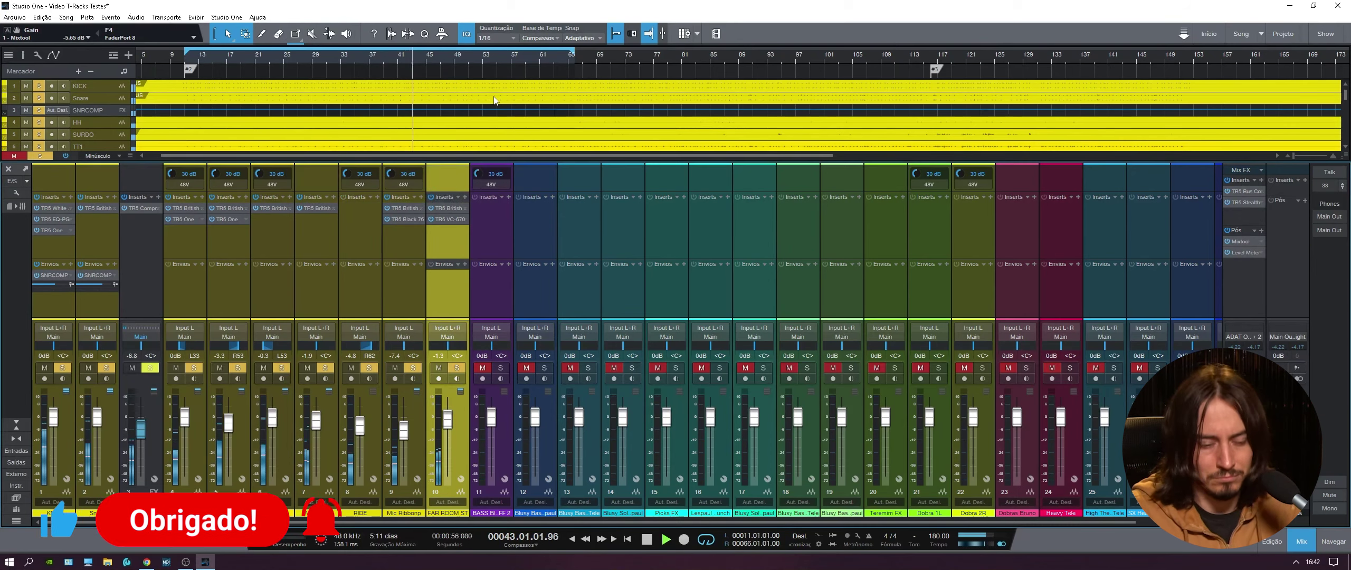
Step: Stop playback, open the Main bus's TR5 Bus Compressor, and turn off its Grit option
key(space)
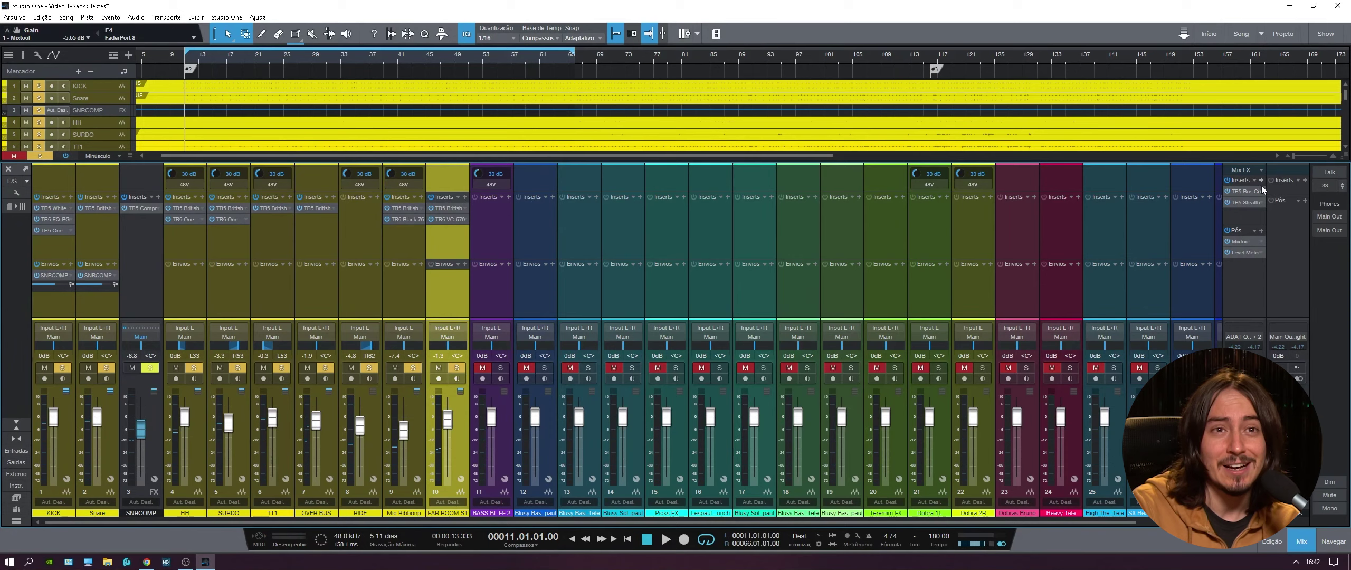
click(1246, 192)
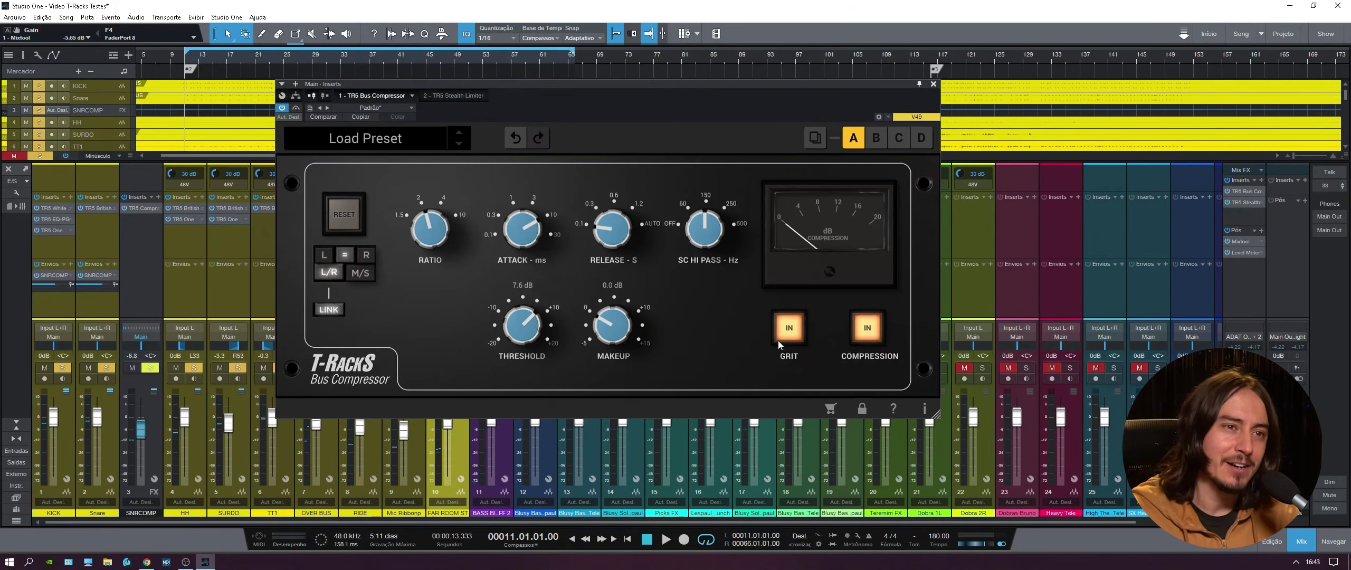
click(790, 333)
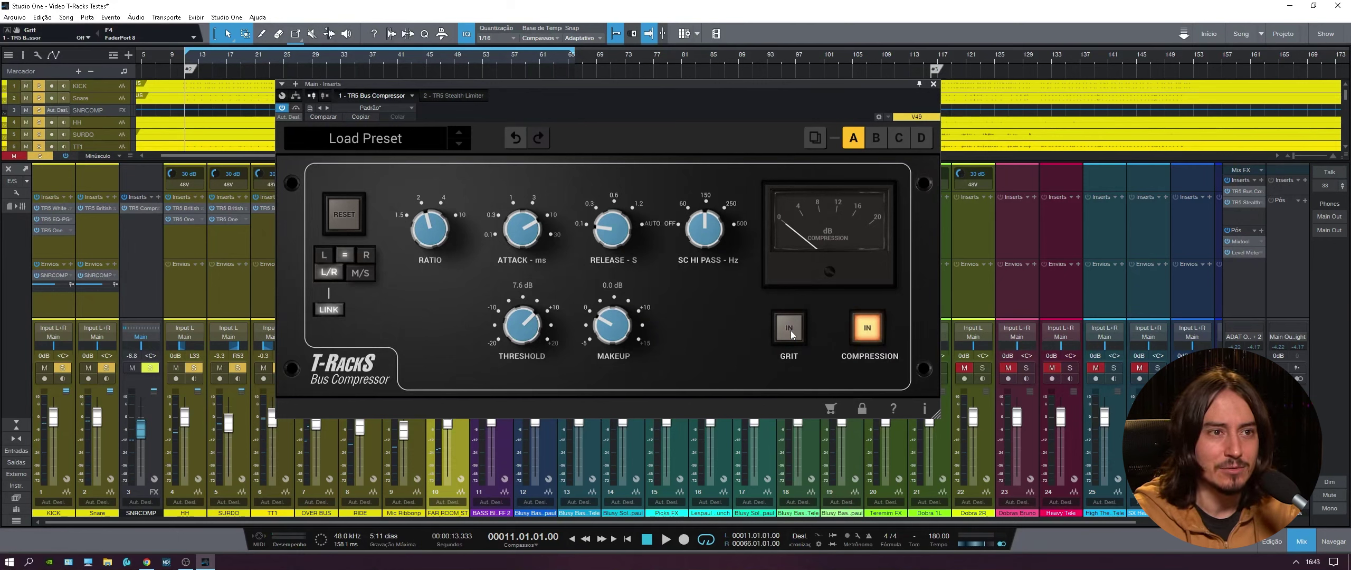
Step: Turn the Bus Compressor's Grit option back on and toggle the Main bus inserts, leaving all of them bypassed
click(792, 334)
click(1245, 215)
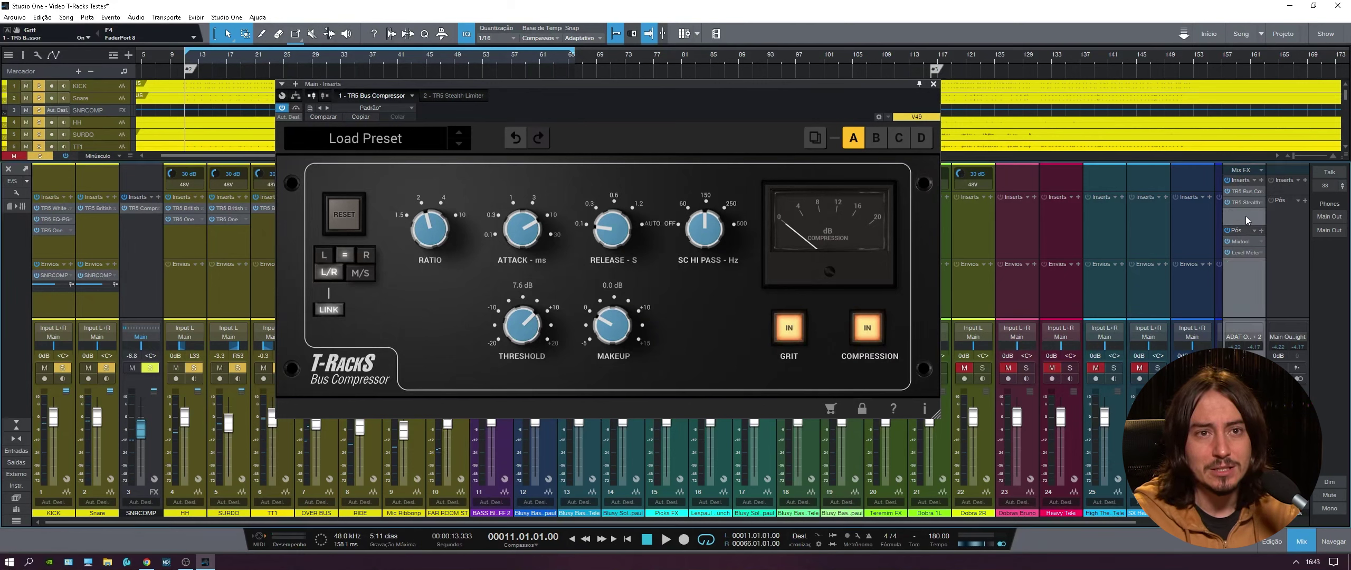
click(1227, 191)
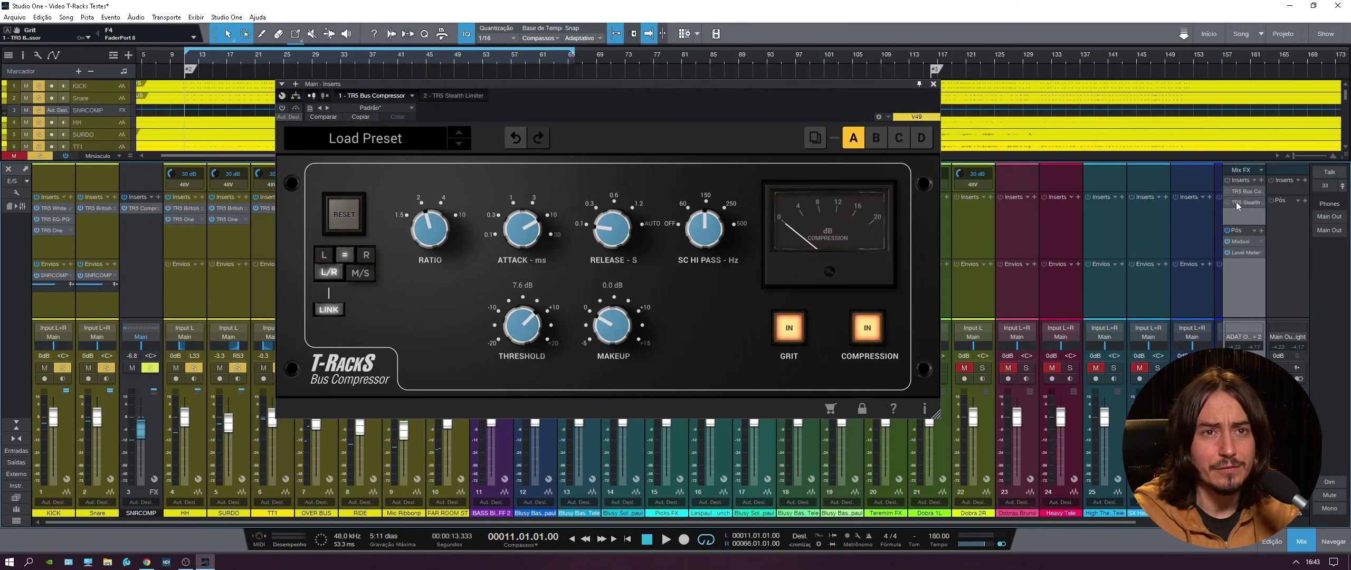
click(1228, 179)
click(1228, 179)
click(1228, 179)
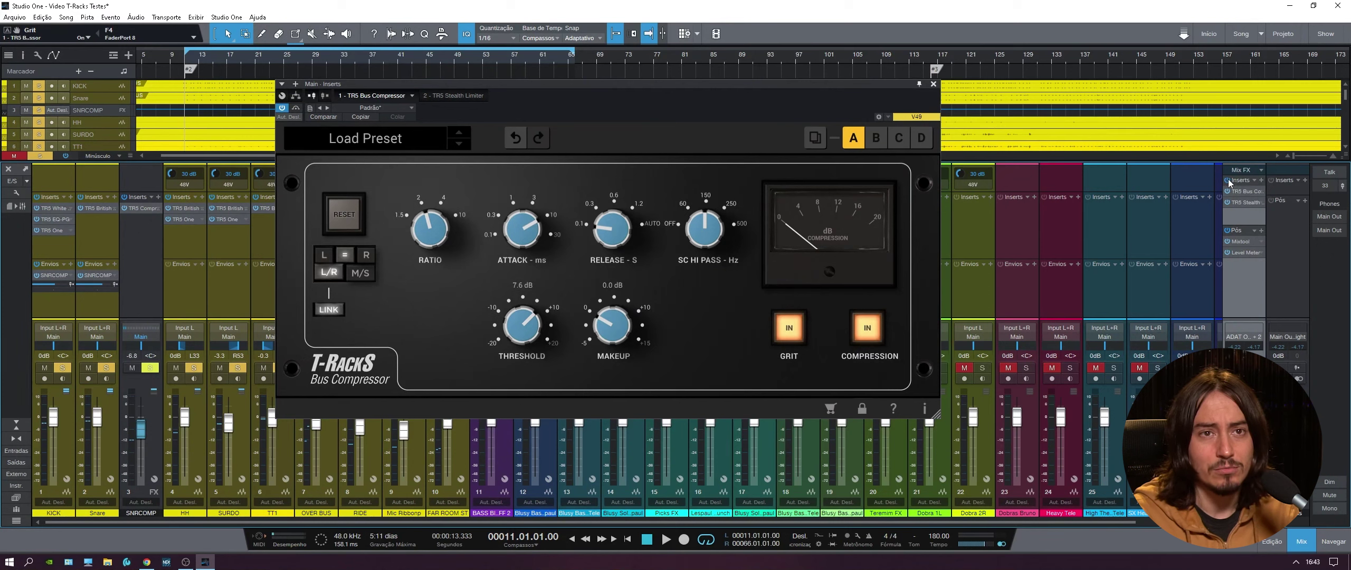
click(1228, 180)
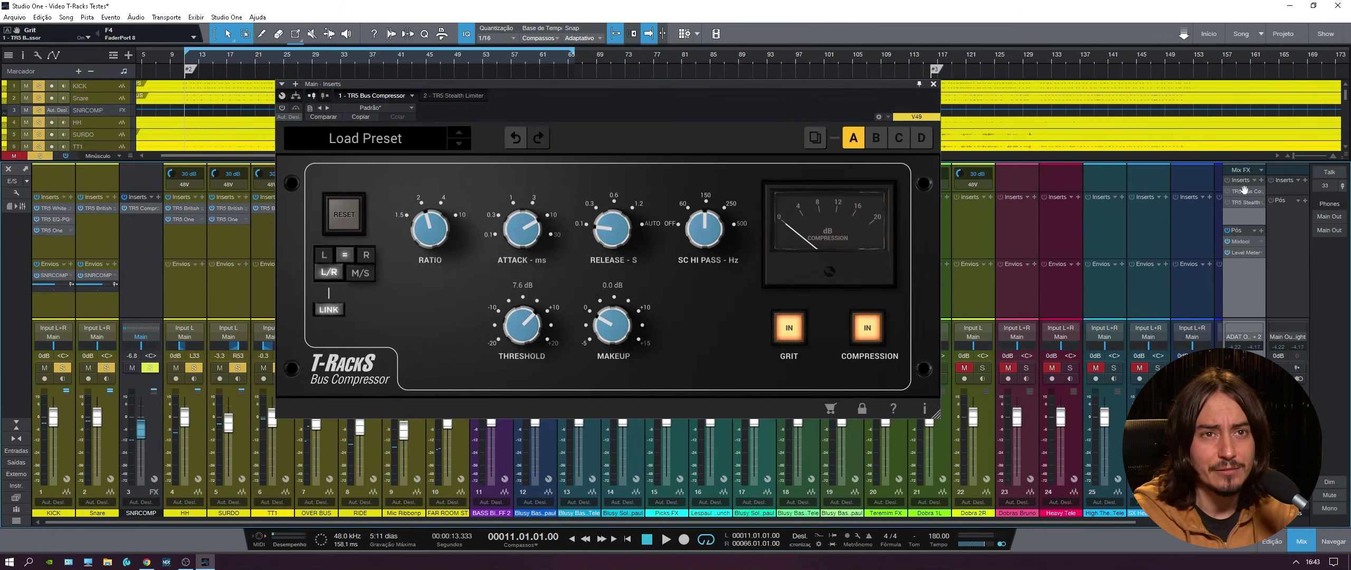
Step: Open the Main bus's TR5 Stealth Limiter beside the compressor, play the drums with the inserts bypassed, and reactivate all inserts
click(1264, 201)
key(space)
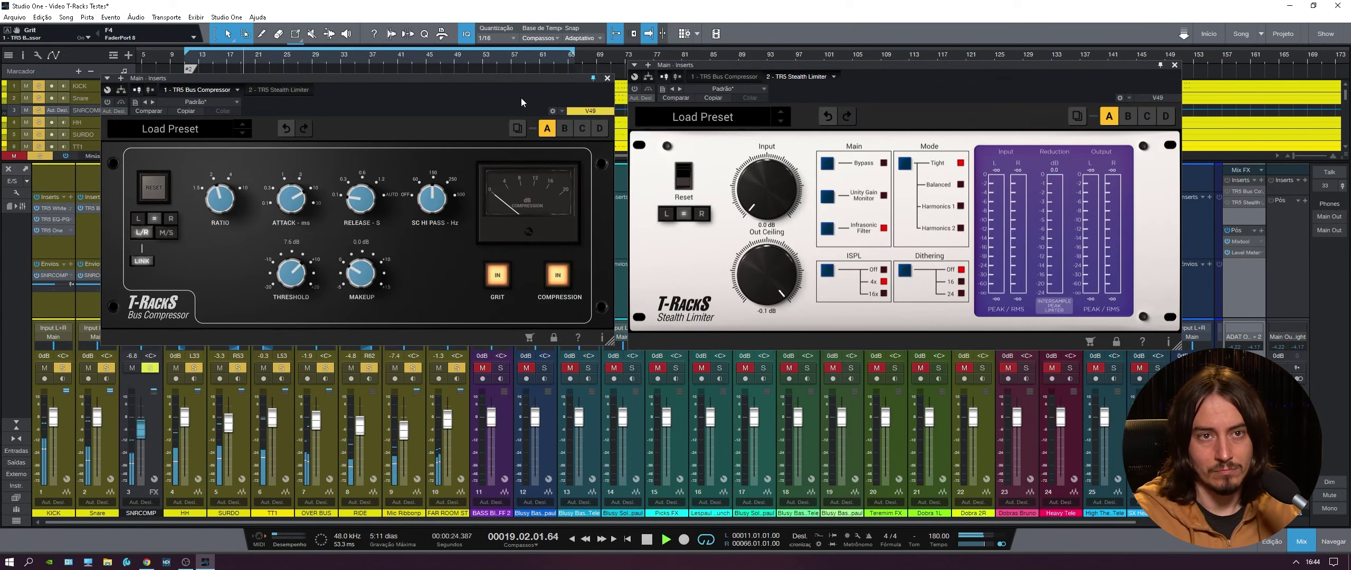
click(1228, 184)
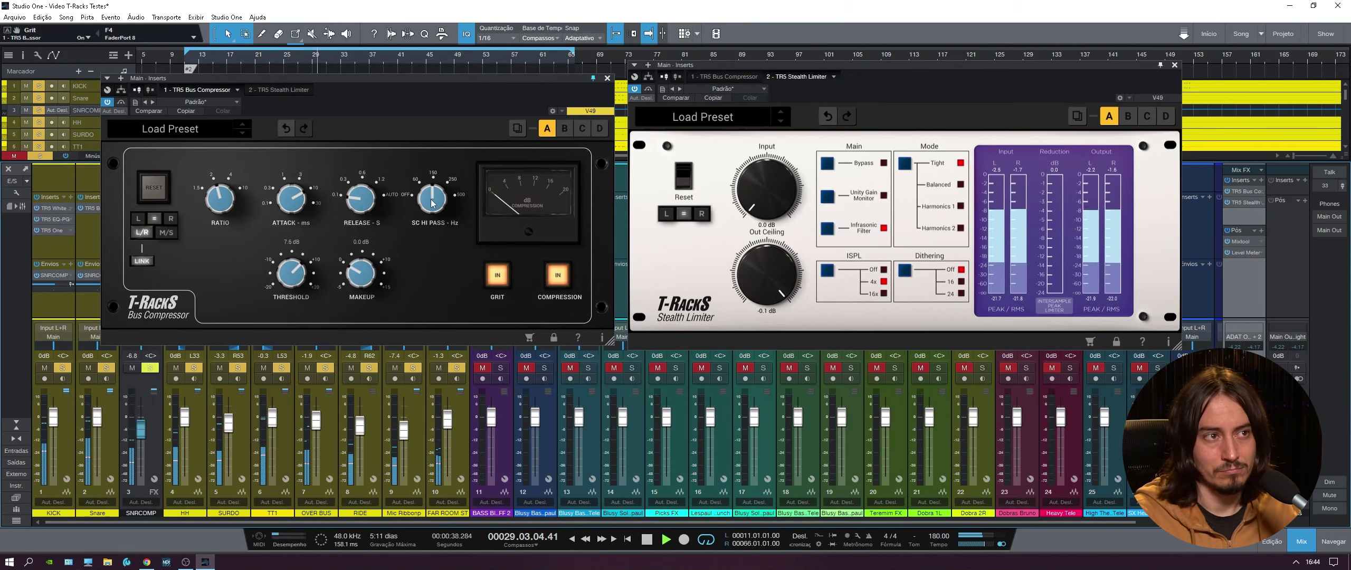
Step: Set the Bus Compressor's SC Hi Pass to 250 Hz and turn off Link while the loop plays
drag(431, 205, 434, 183)
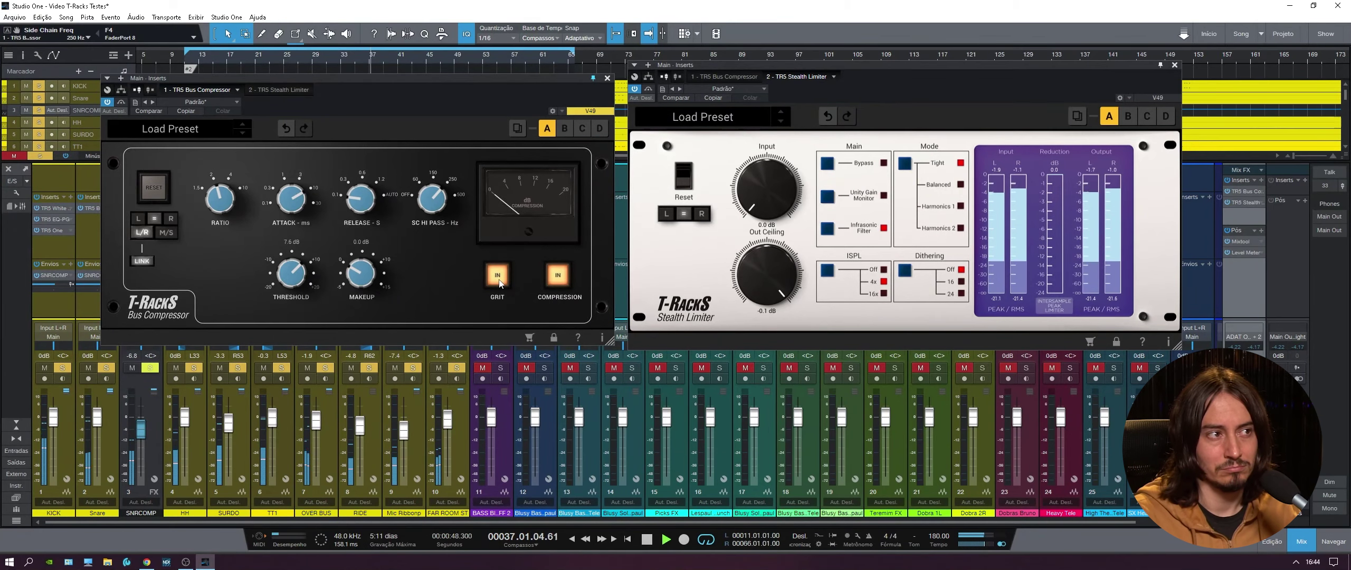
click(143, 261)
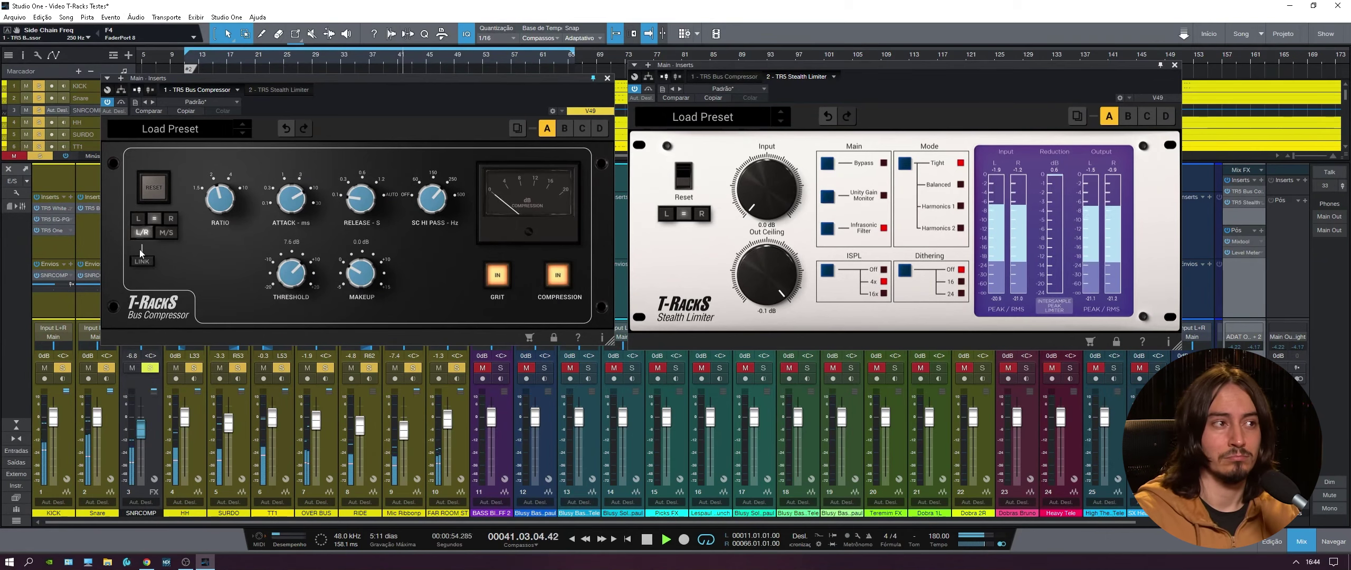
click(141, 261)
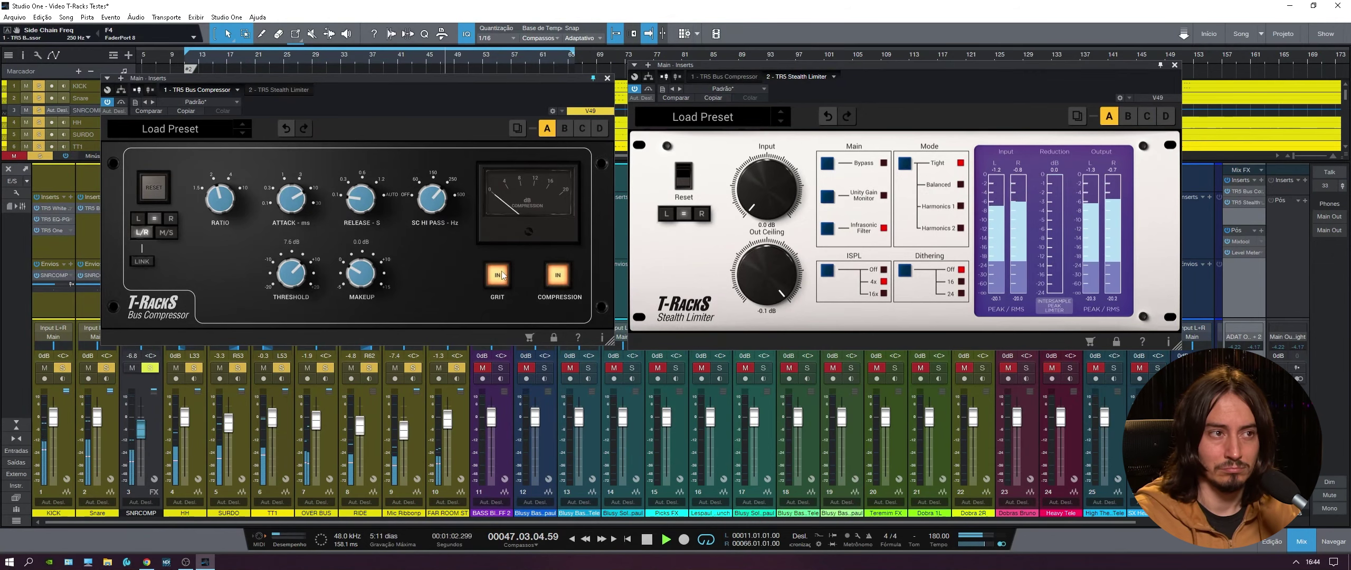
key(space)
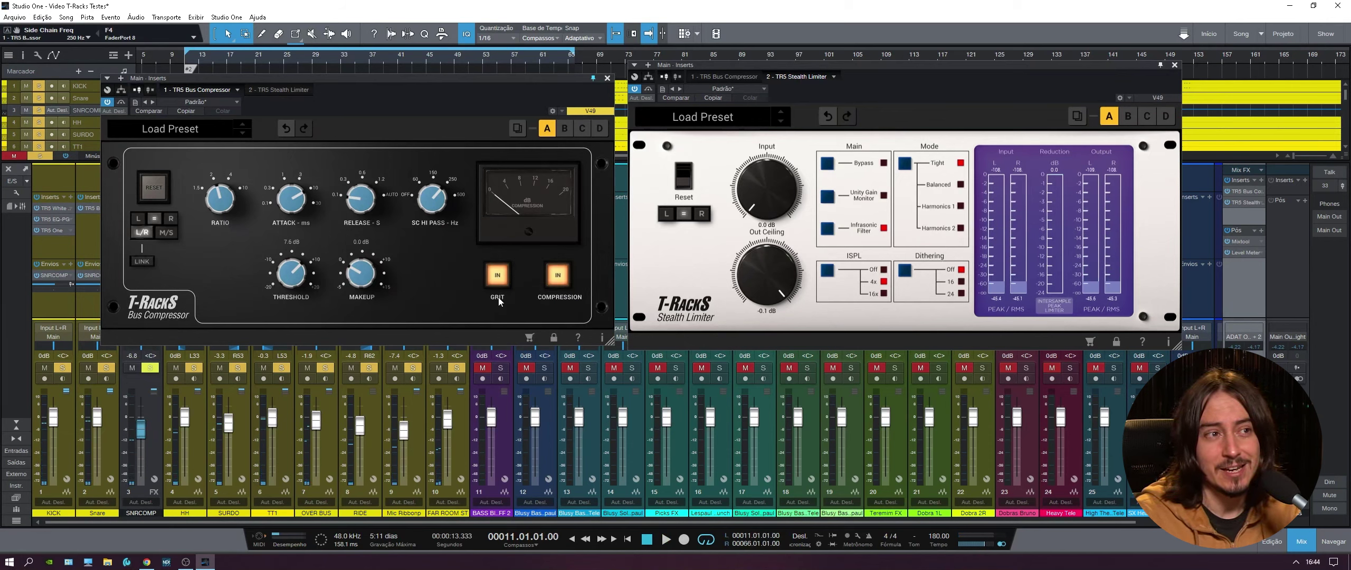
Step: Compare the drum mix with the Bus Compressor's Grit on and off, restarting the loop repeatedly and leaving Grit on
key(space)
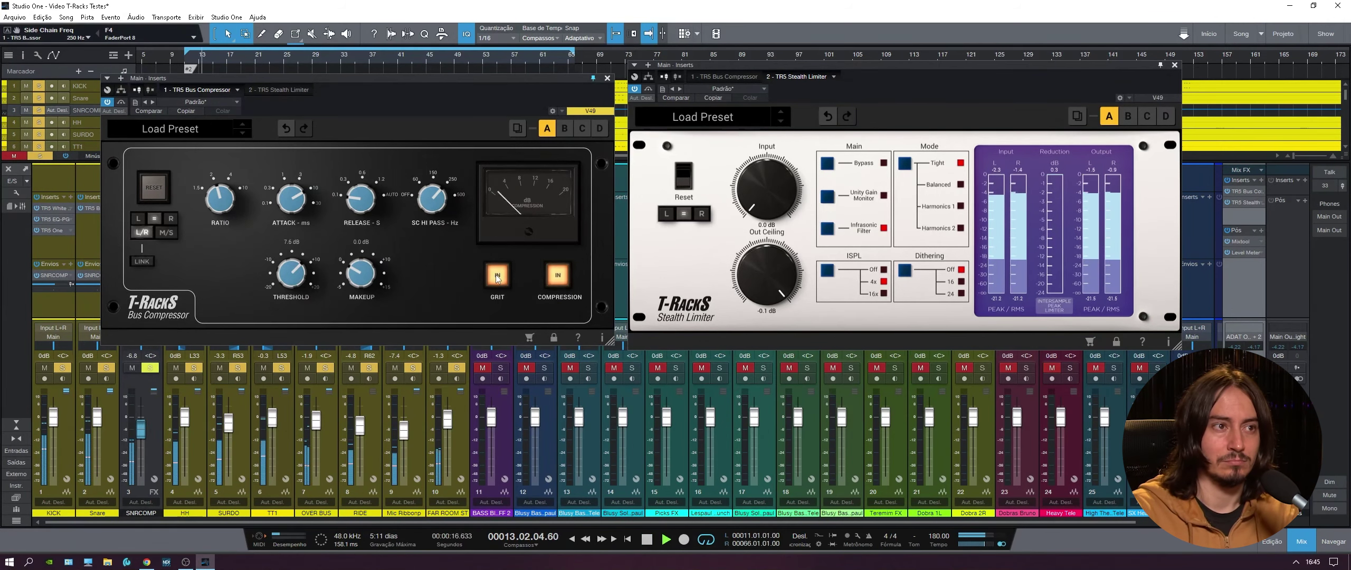
click(495, 277)
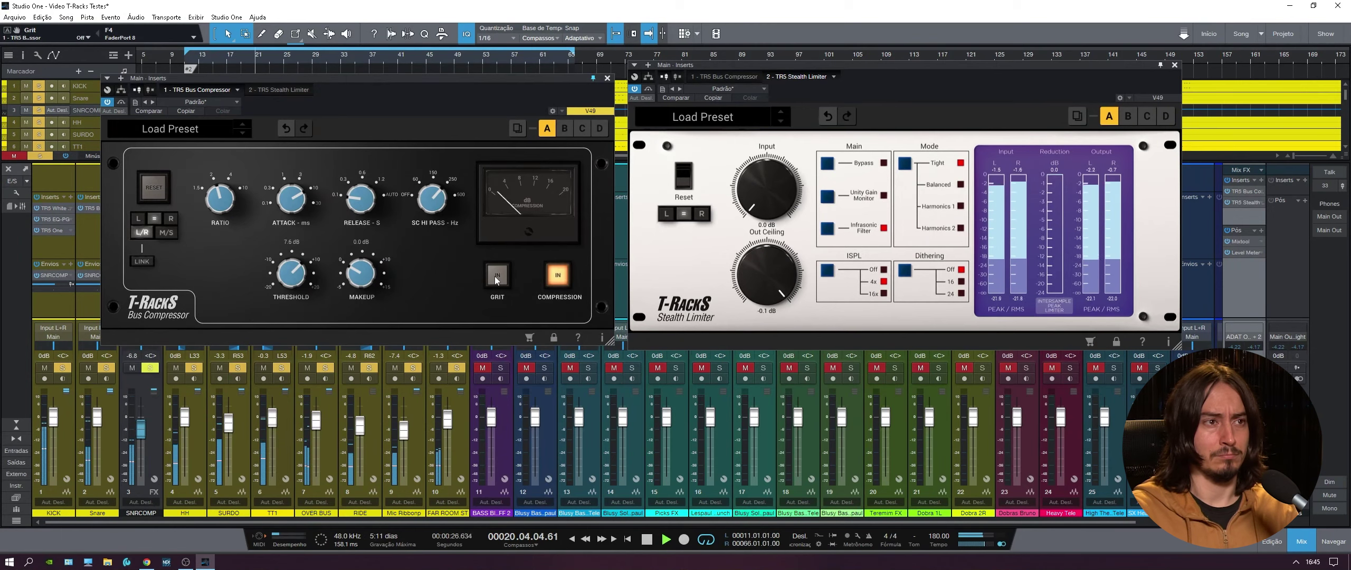
click(496, 275)
key(space)
key(space)
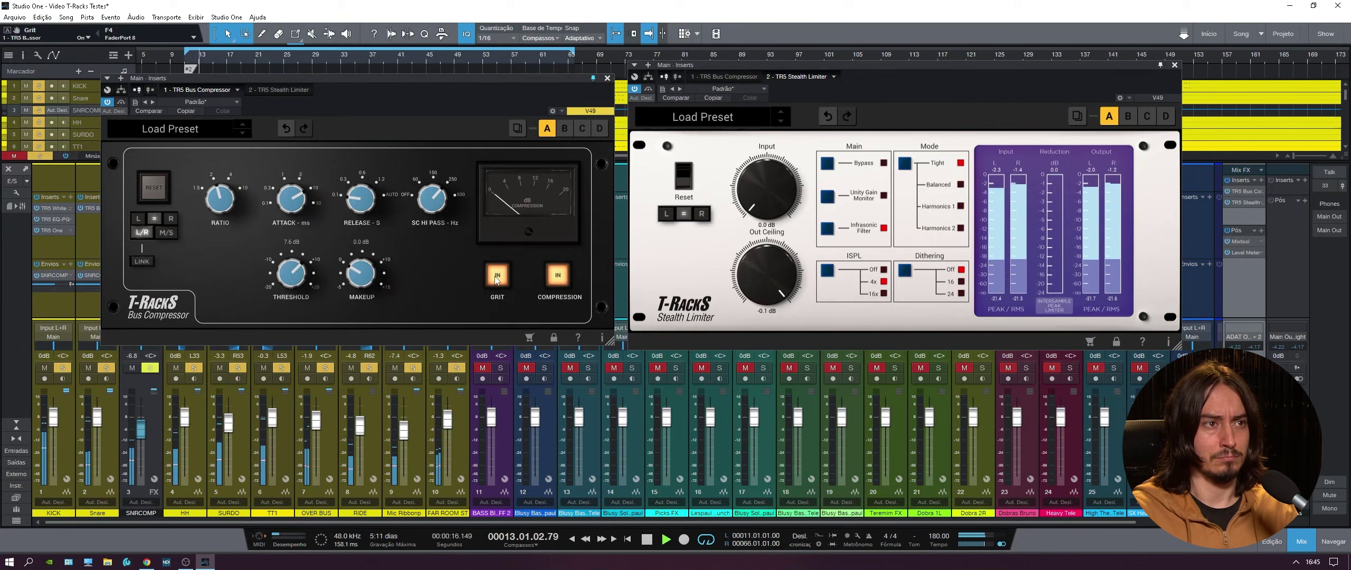
key(space)
key(space)
click(496, 276)
click(496, 276)
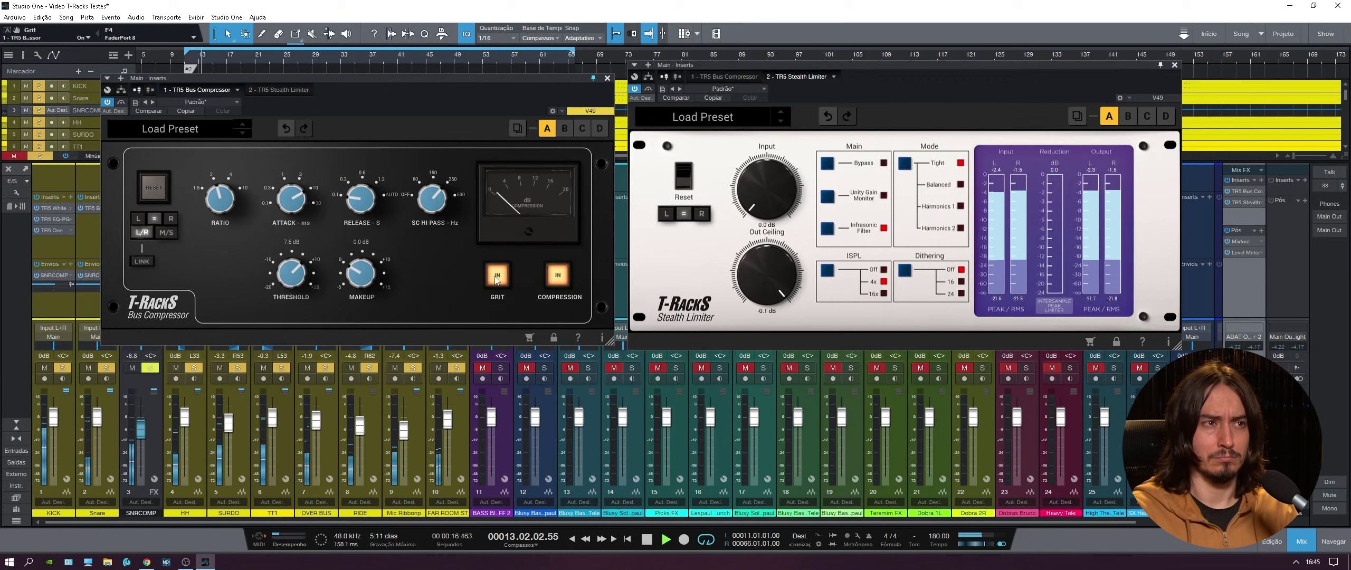
click(496, 275)
key(space)
key(space)
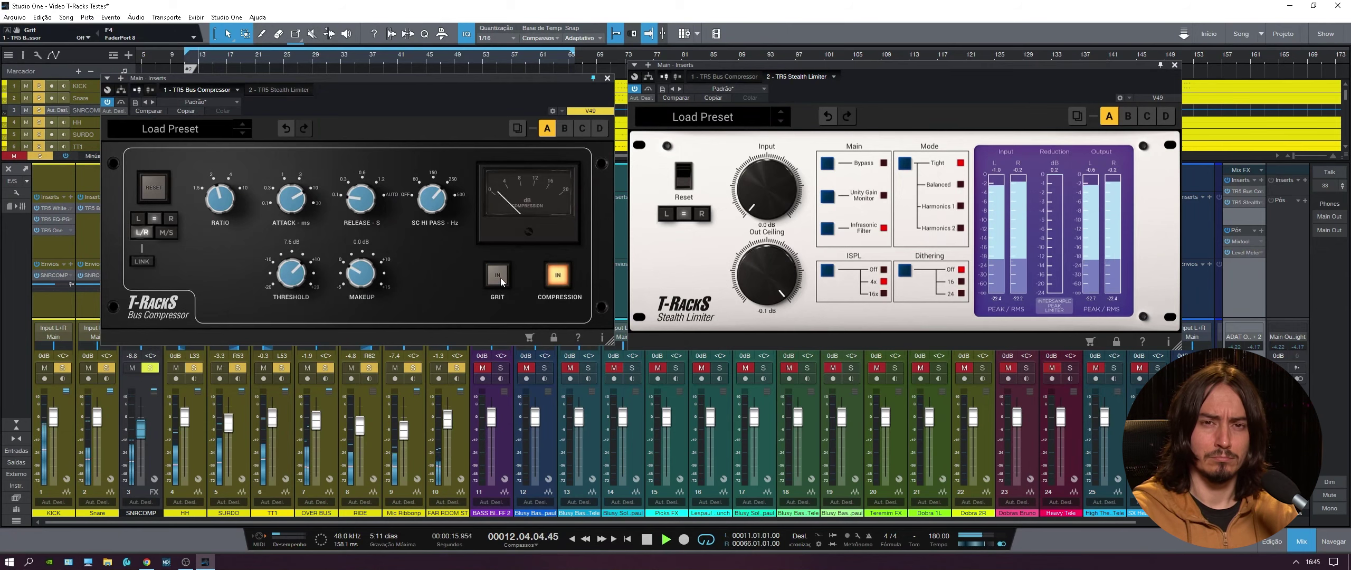
click(500, 277)
key(space)
key(space)
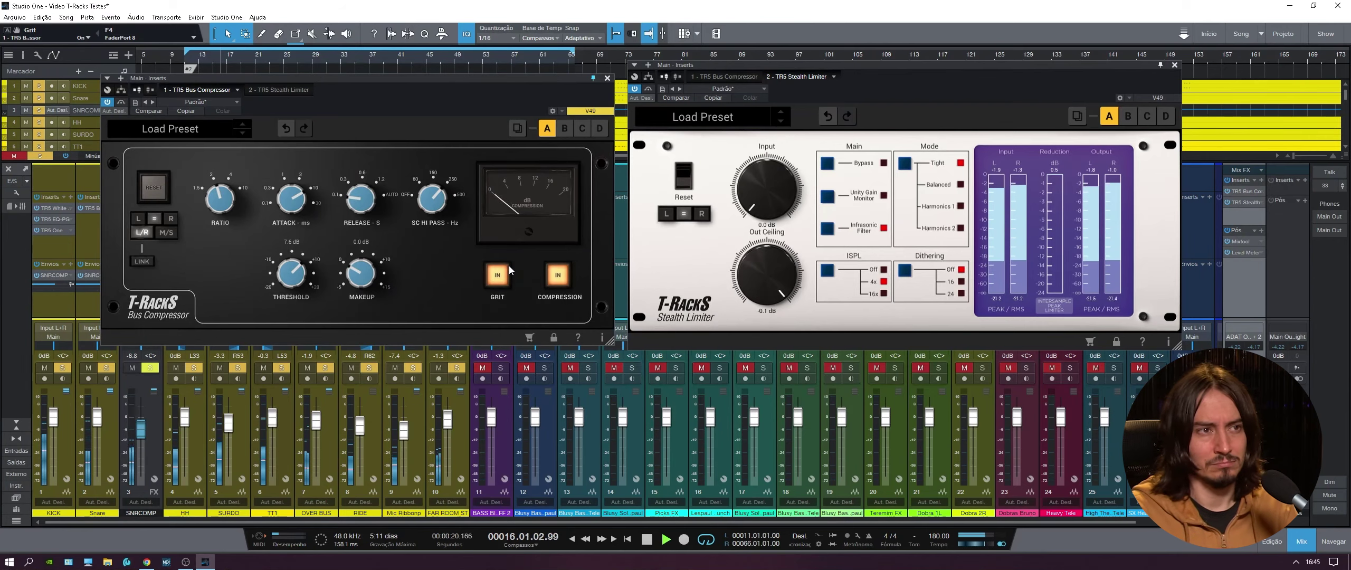
key(space)
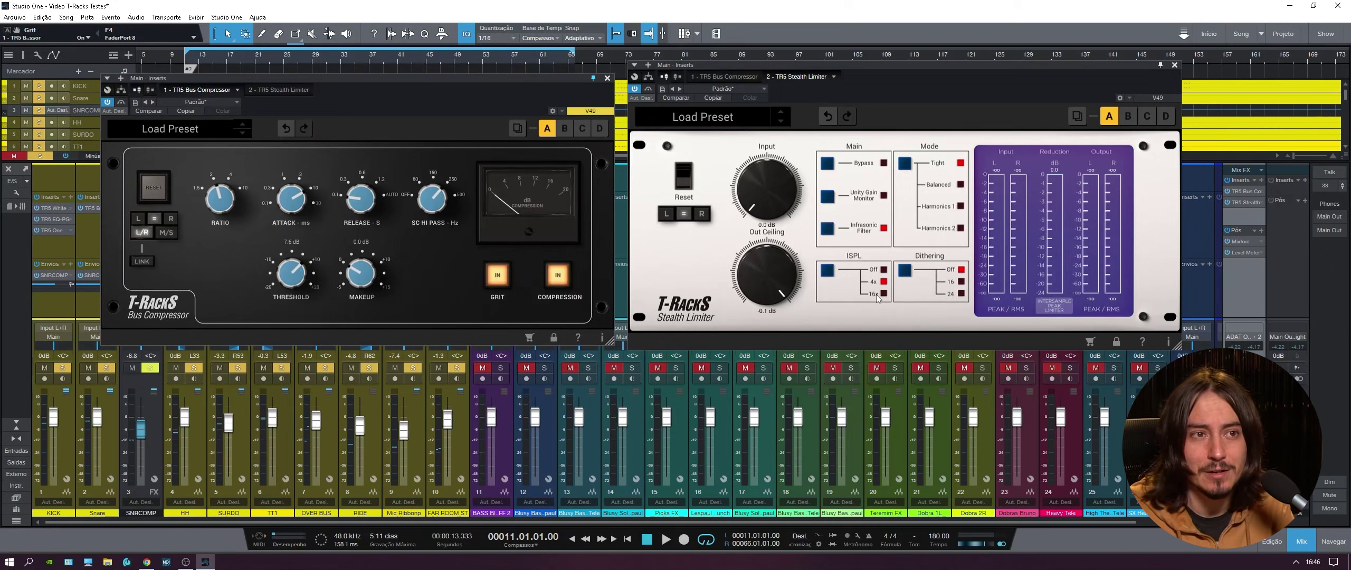
Step: Compare the drum mix with the Stealth Limiter bypassed and active, restarting the loop between versions and leaving the limiter active
click(649, 91)
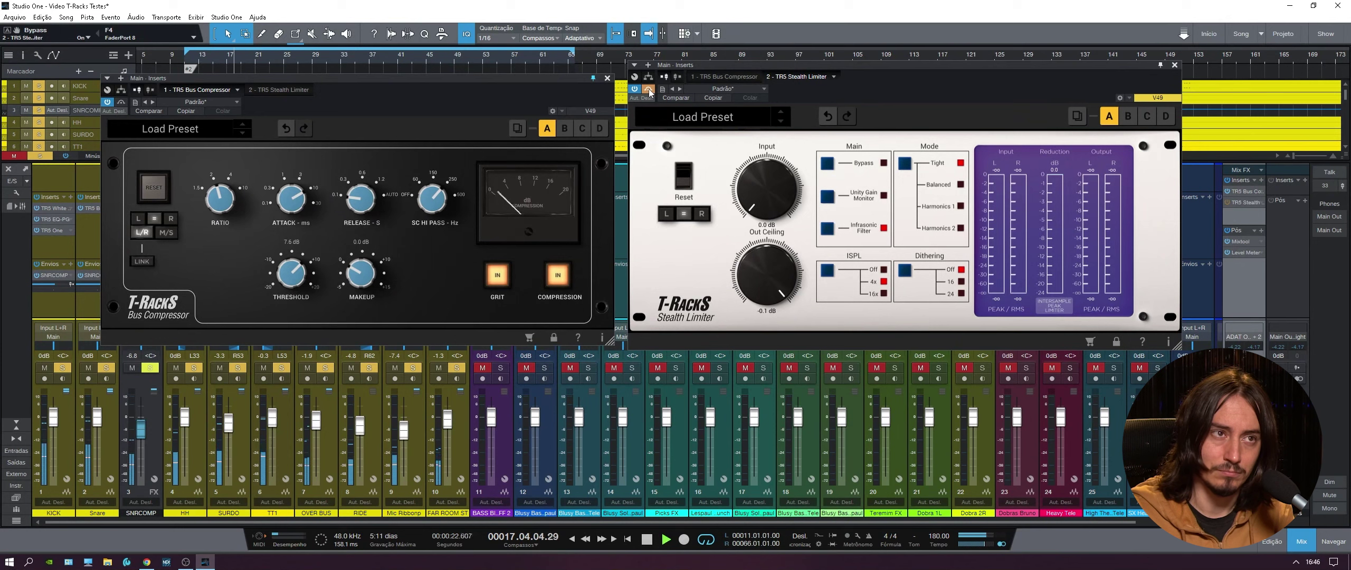
click(649, 93)
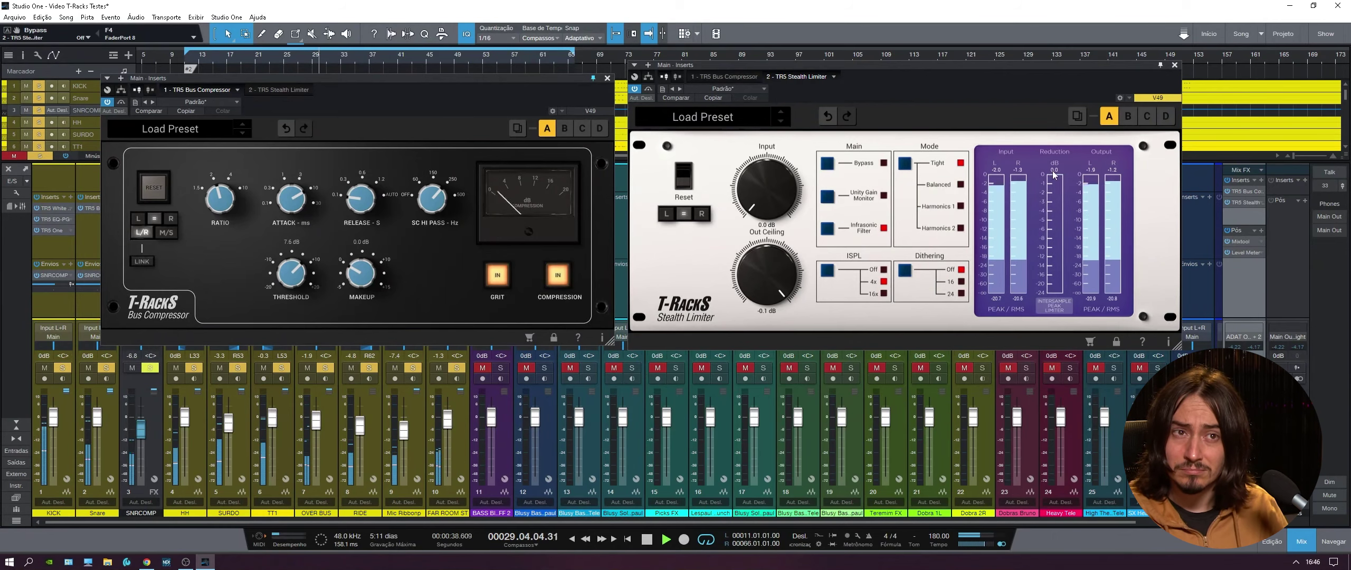
key(space)
click(648, 89)
key(space)
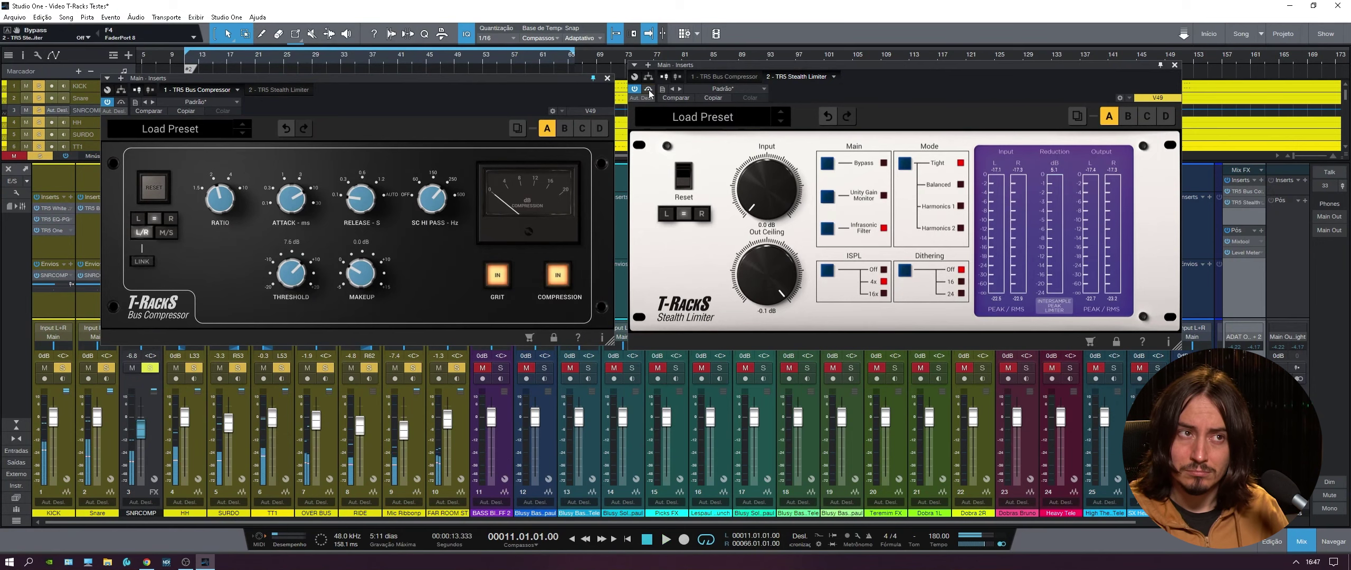
click(648, 89)
key(space)
key(space)
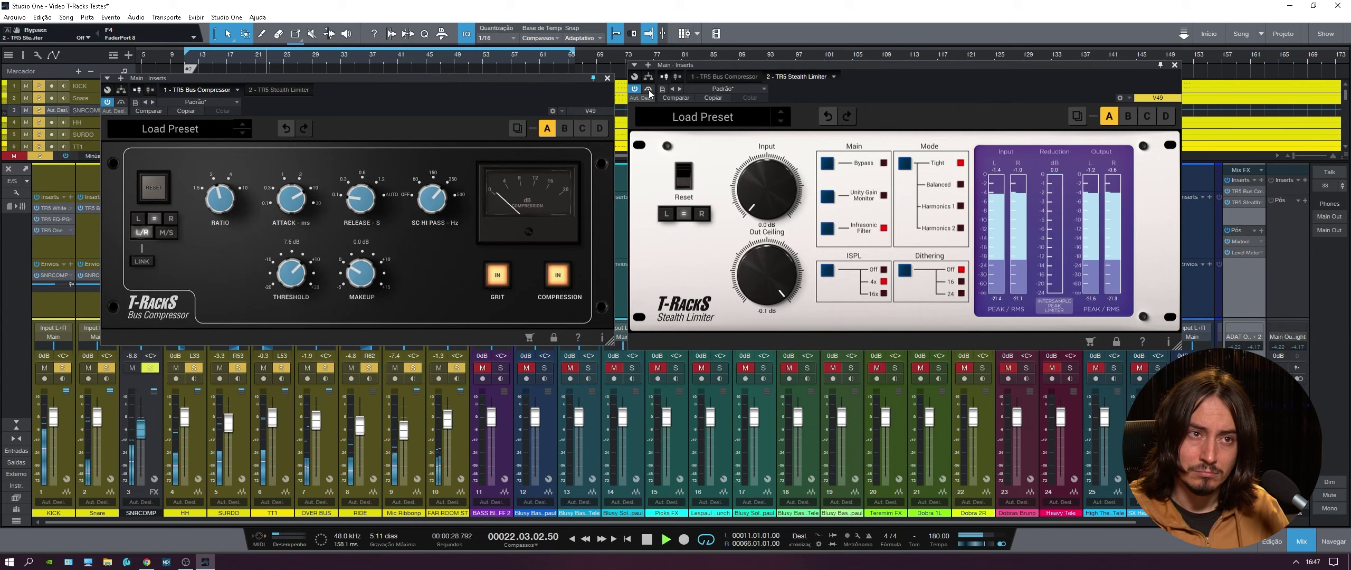
key(space)
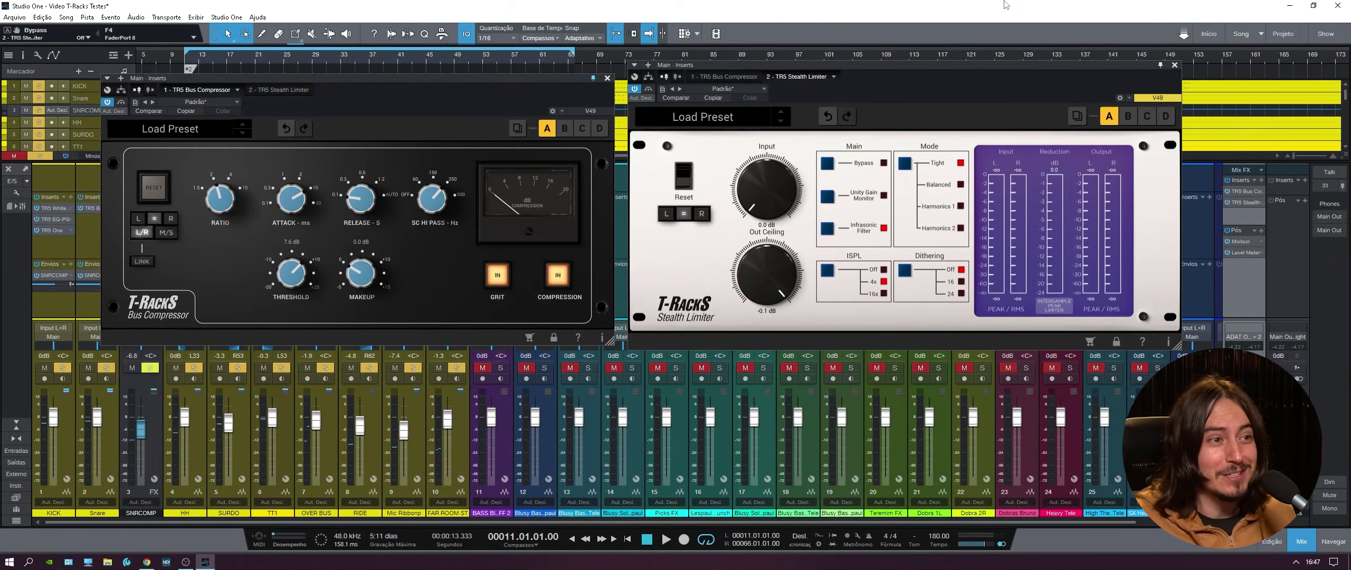
Step: Close the Stealth Limiter and Bus Compressor windows, then select the BASS BIG MUFF 2 track and solo it along with the drums
click(1174, 65)
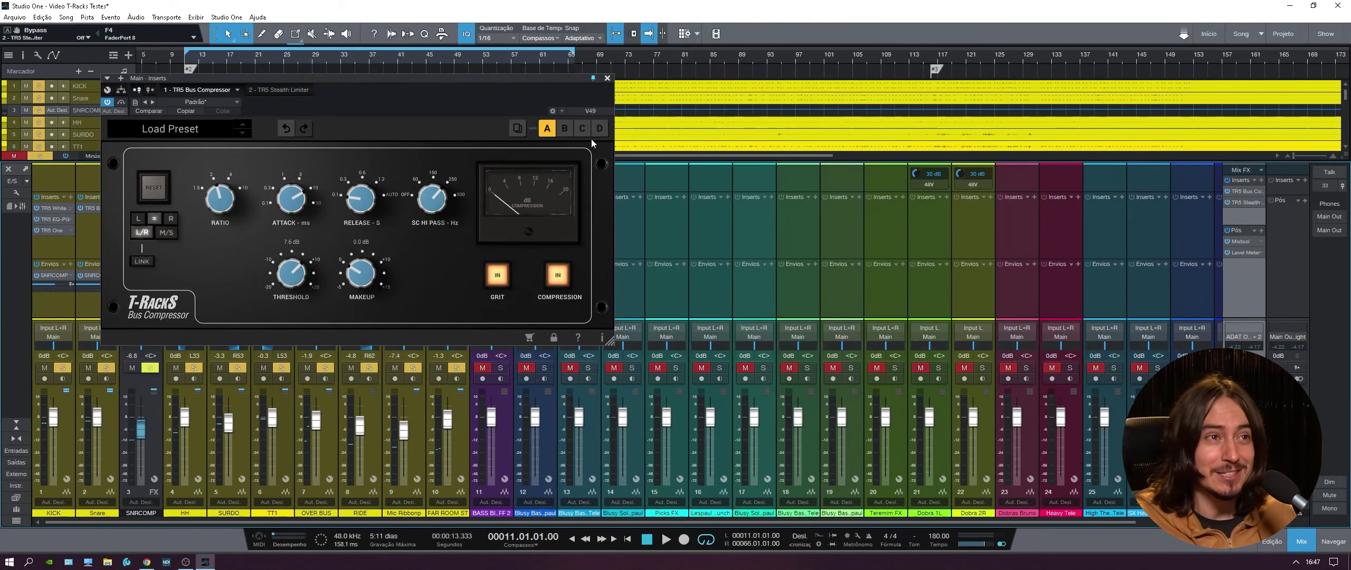
click(607, 78)
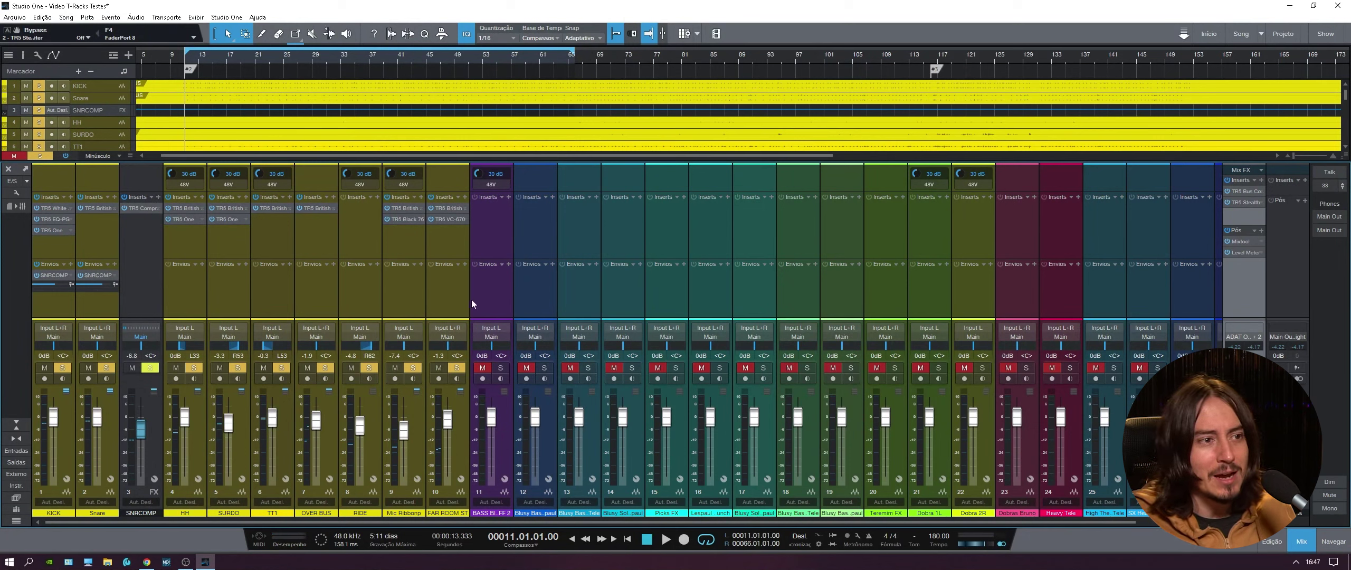
click(495, 242)
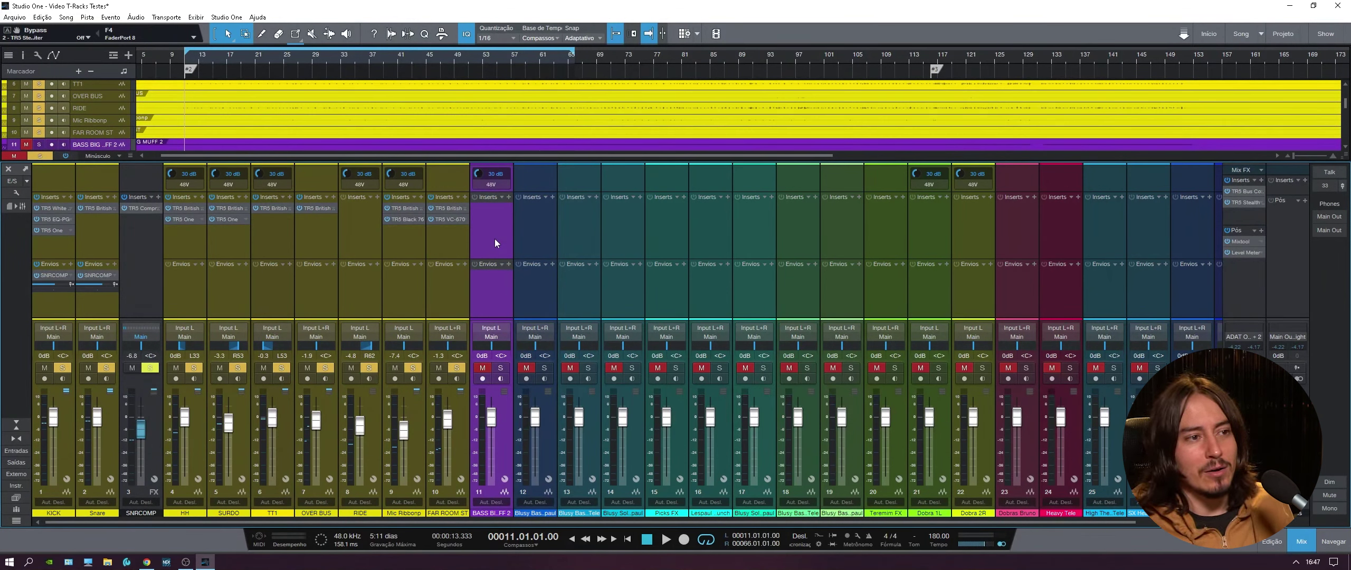
click(509, 198)
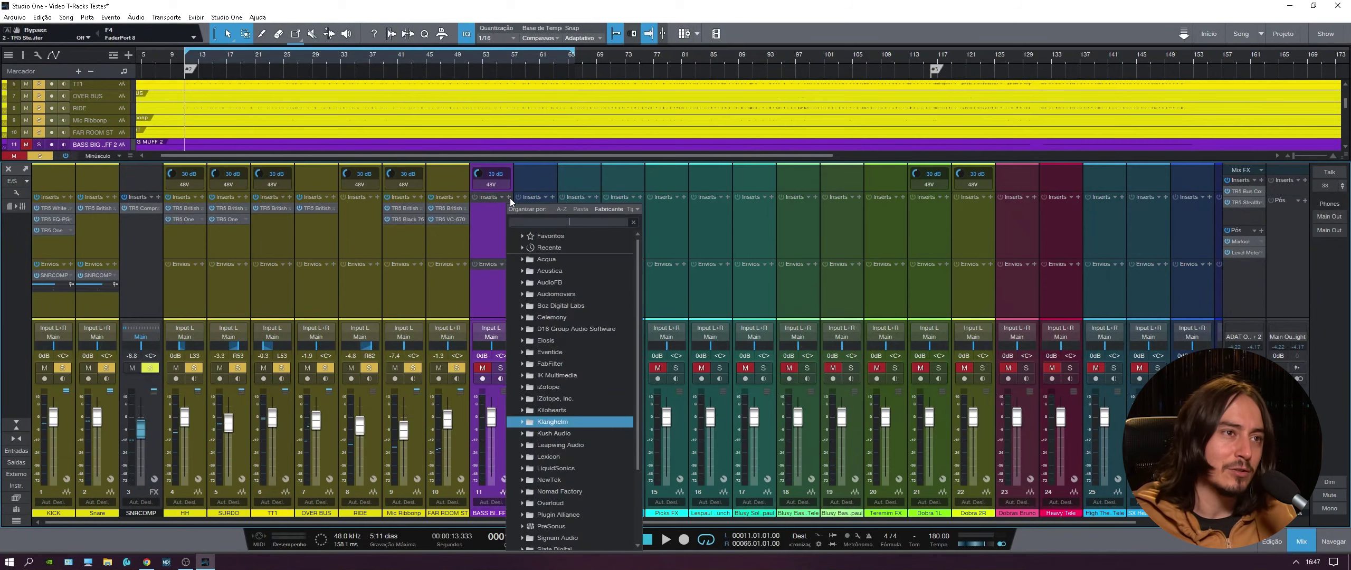
click(479, 295)
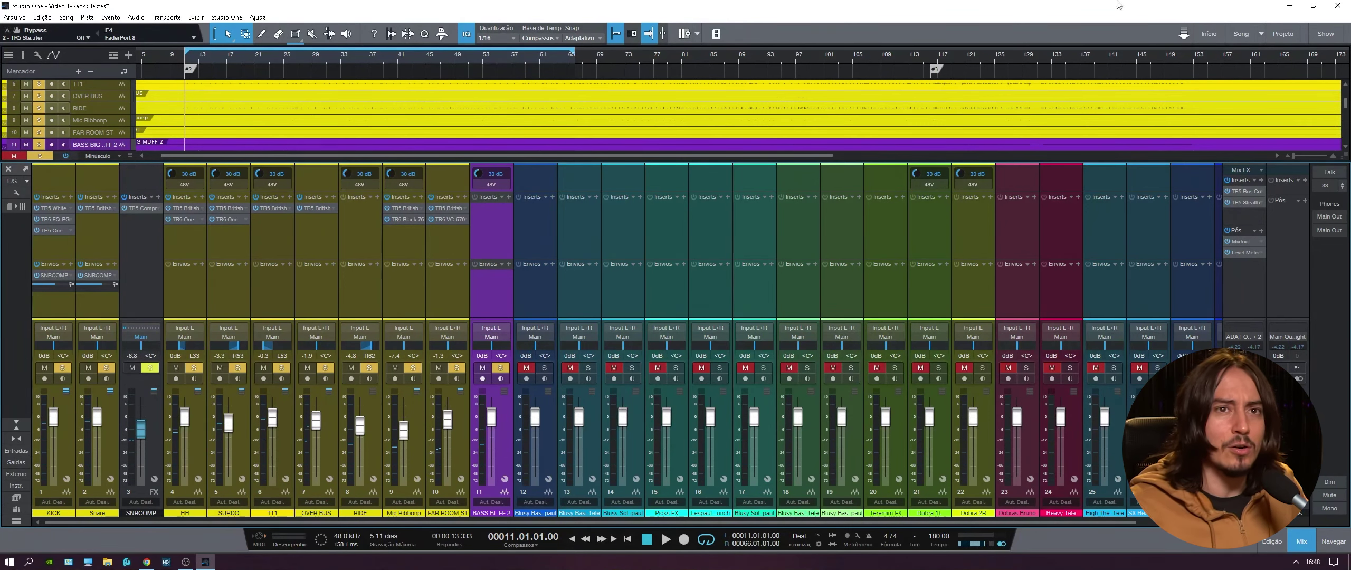
Step: Set the Main bus Stealth Limiter's Out Ceiling to 0.0 dB, check its meters during playback, and close the plug-in
click(1238, 202)
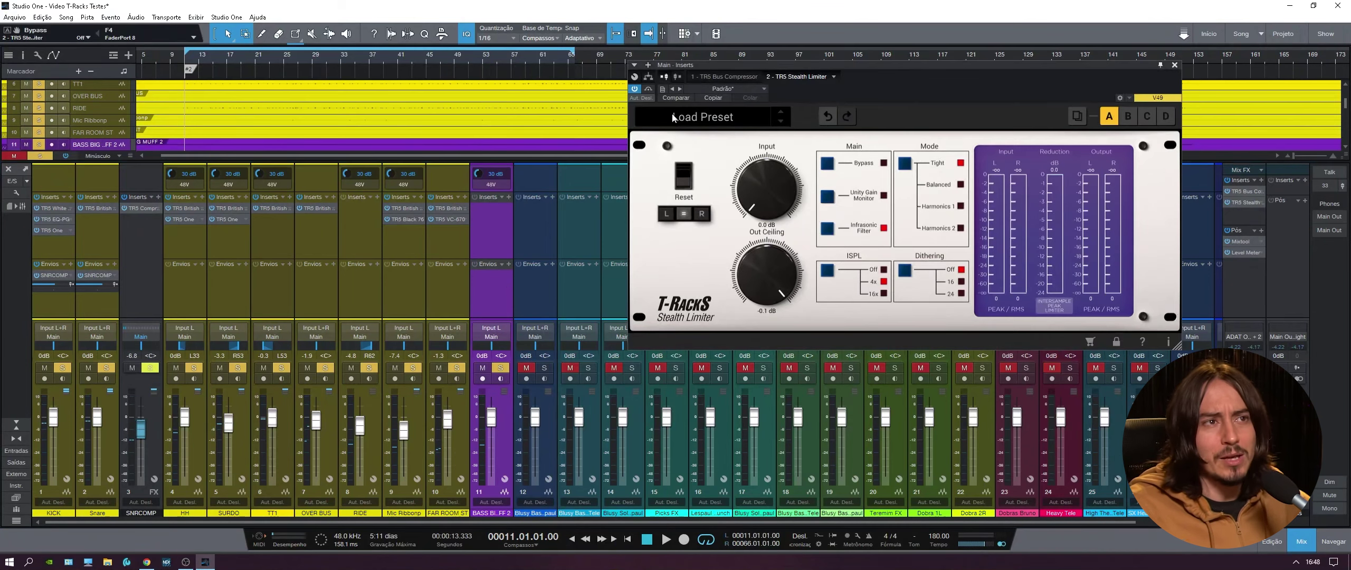
drag(764, 276, 781, 244)
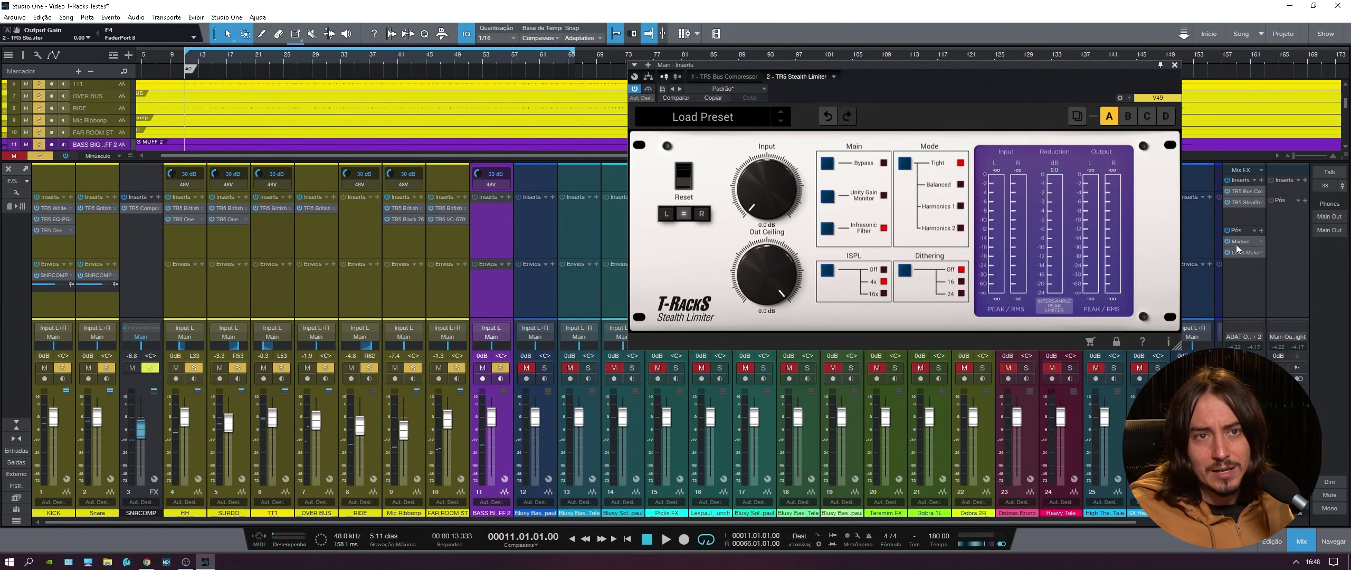
drag(1120, 95, 998, 98)
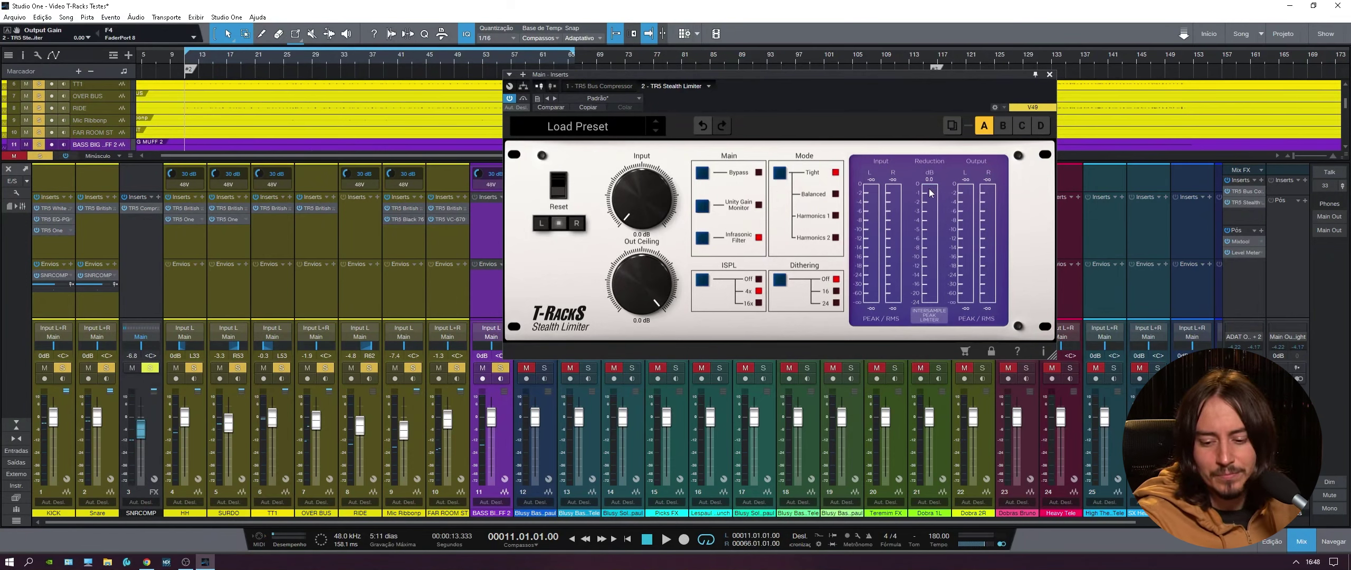
key(space)
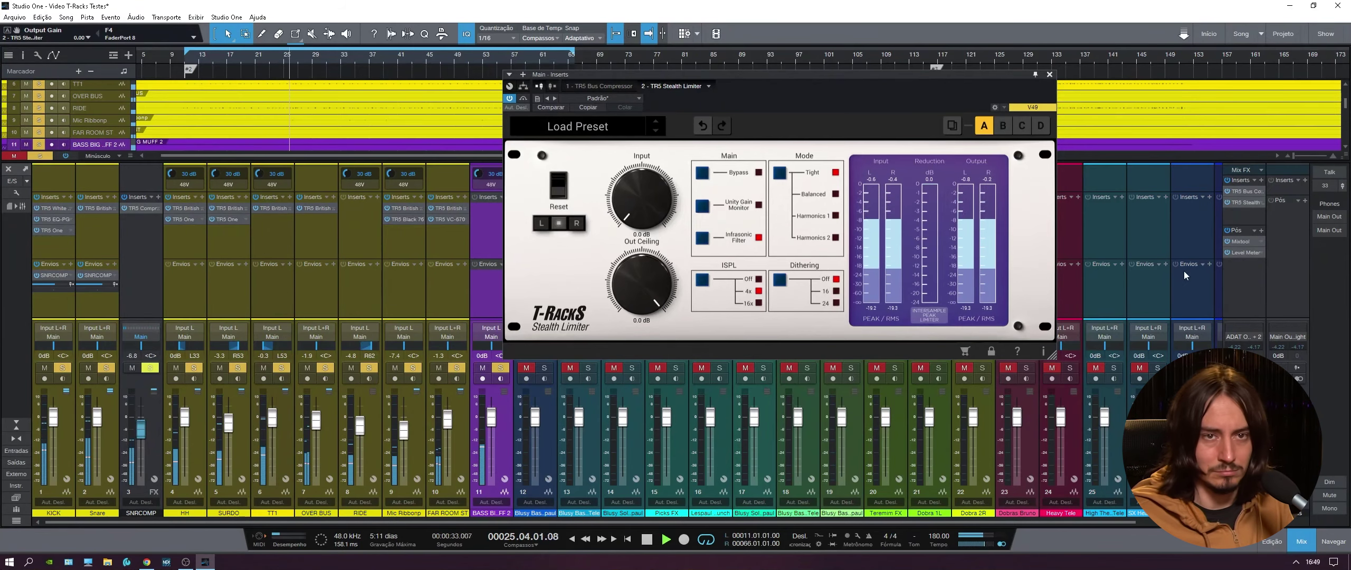
click(1049, 74)
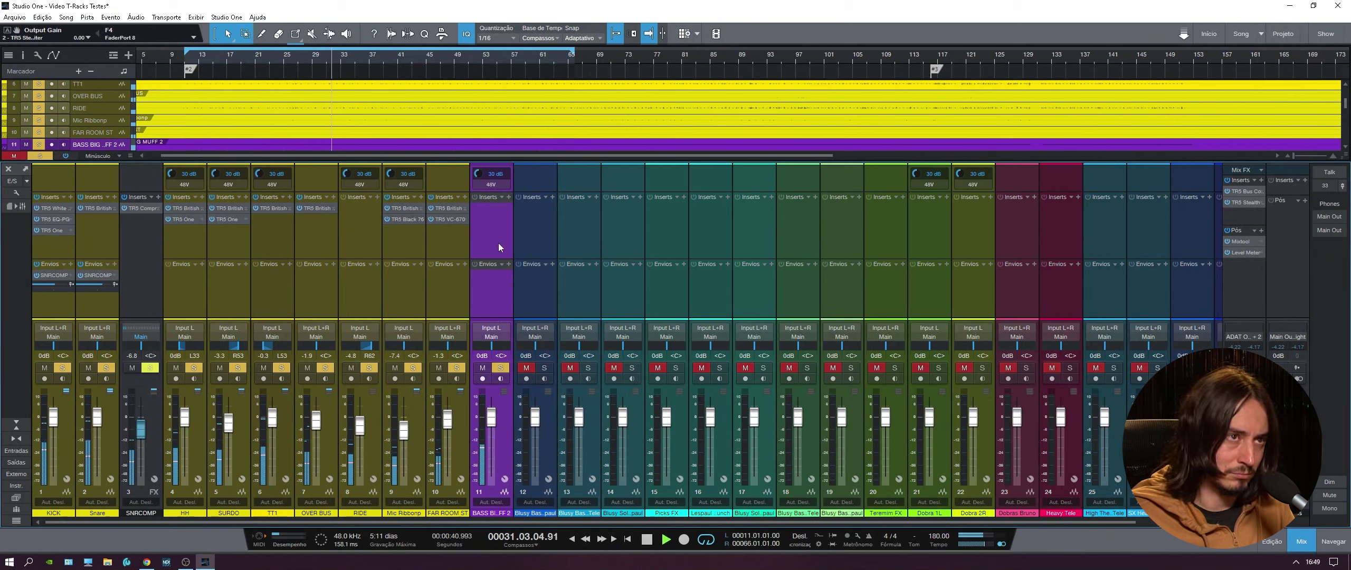
click(507, 197)
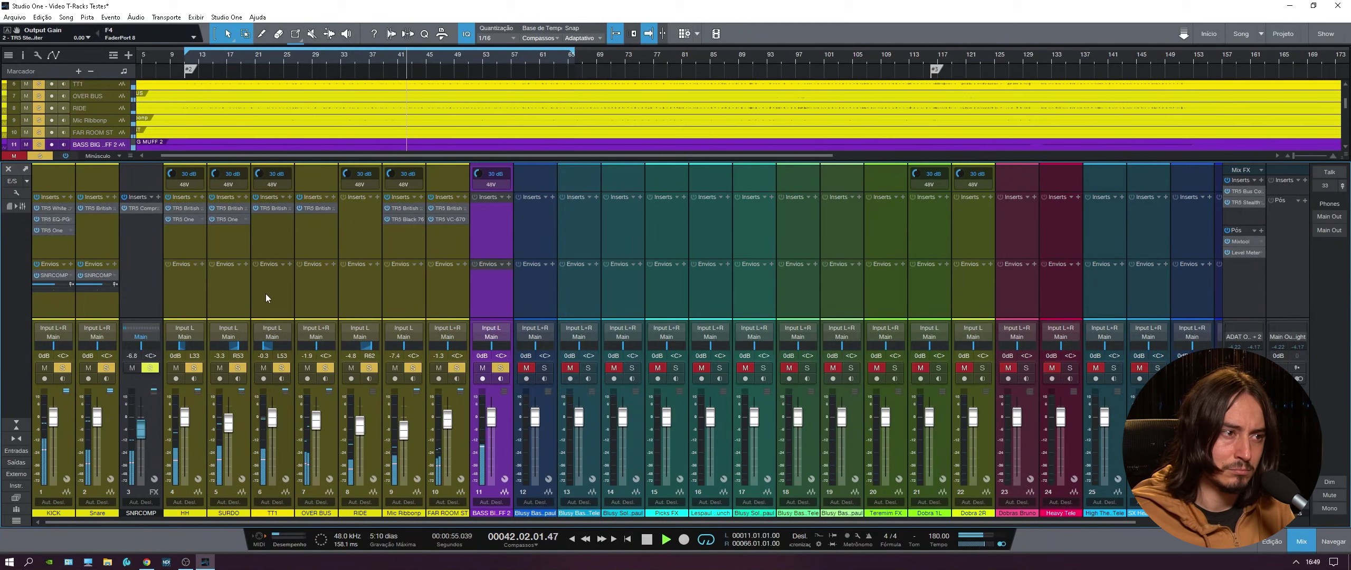
mouse_move(237, 352)
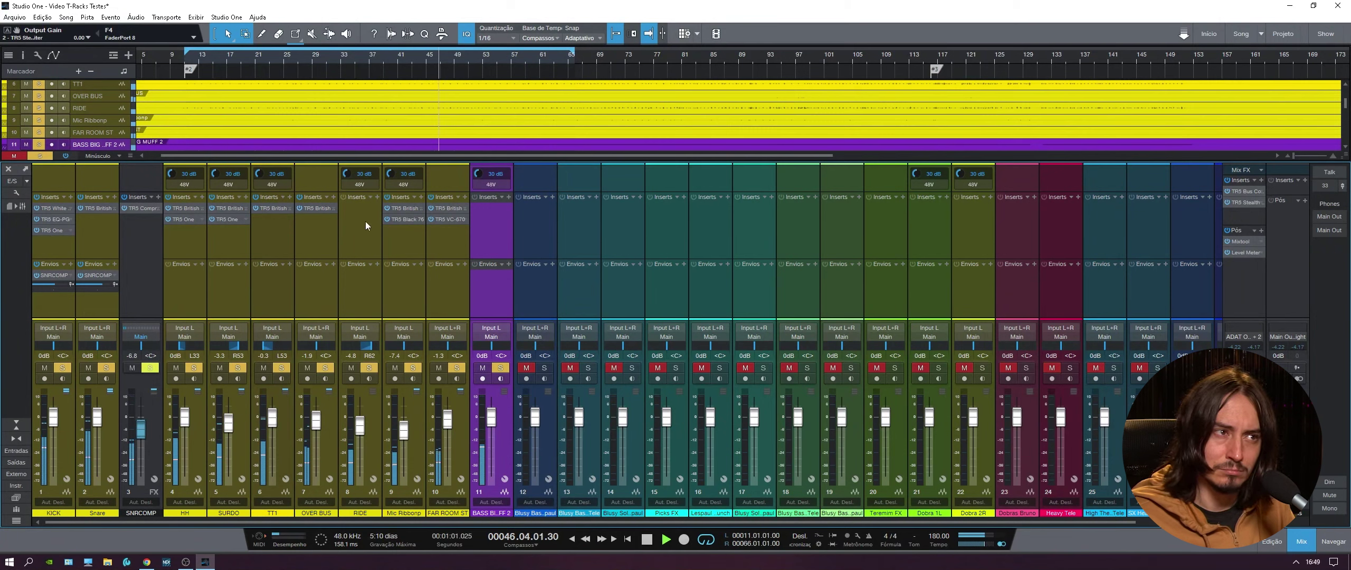
click(510, 198)
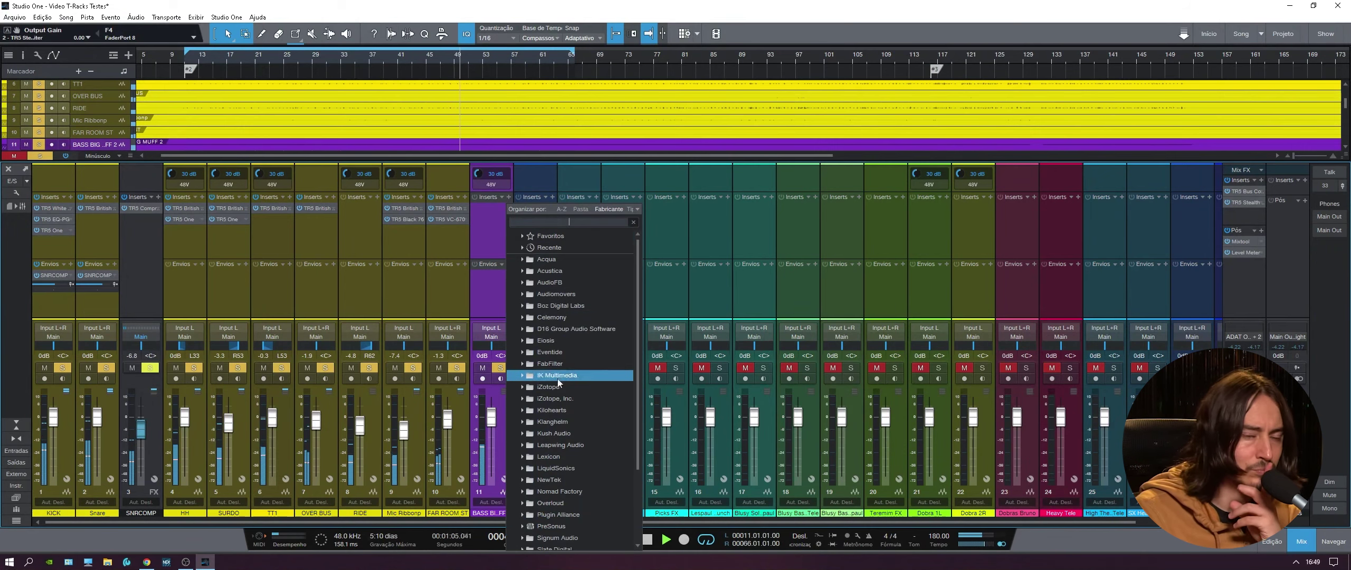
key(space)
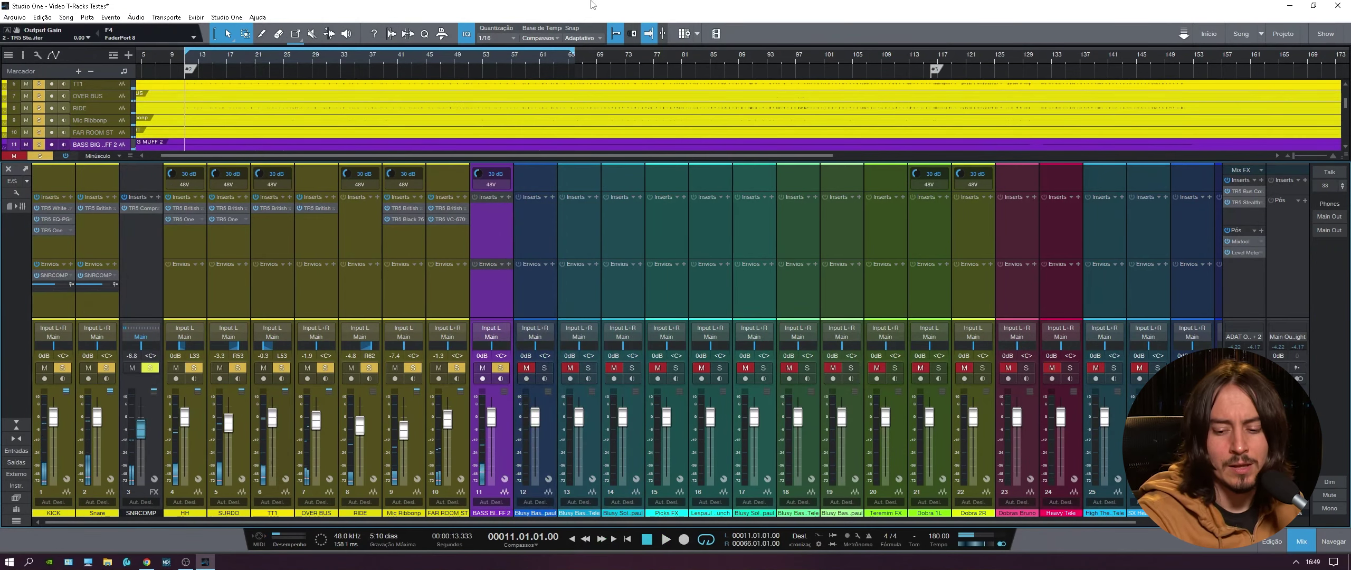
click(508, 197)
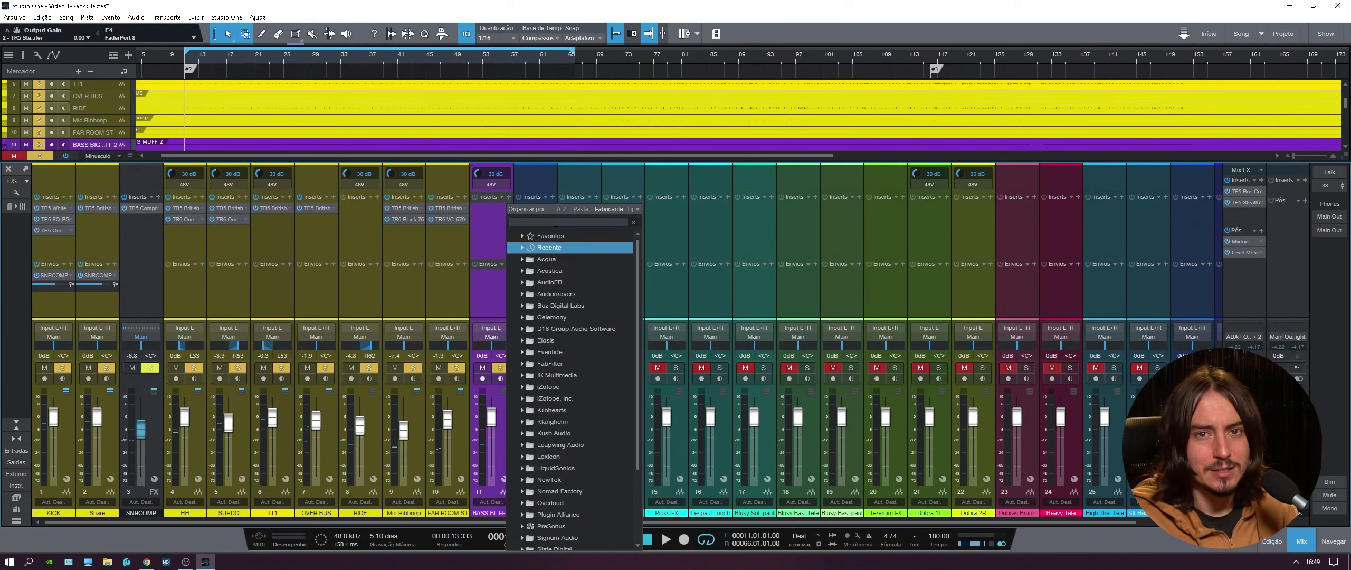
click(391, 5)
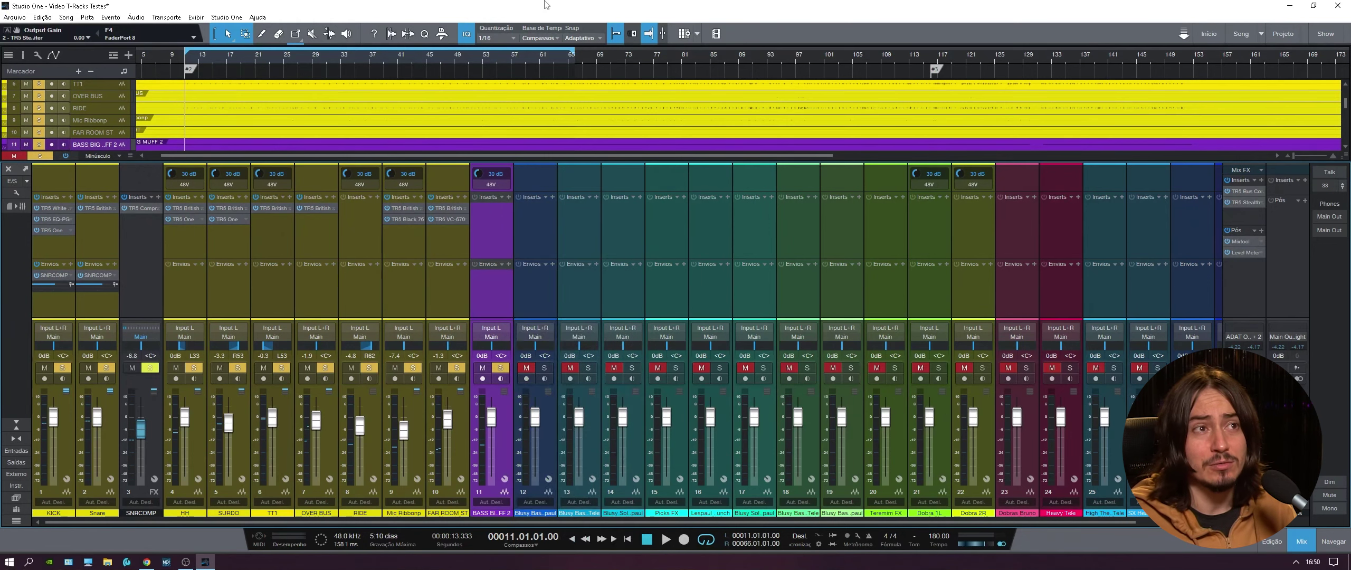
Step: Insert the TR5 Brickwall Limiter on the Main bus
click(1261, 180)
scroll(1189, 295, down, 2)
click(1189, 312)
double_click(1190, 311)
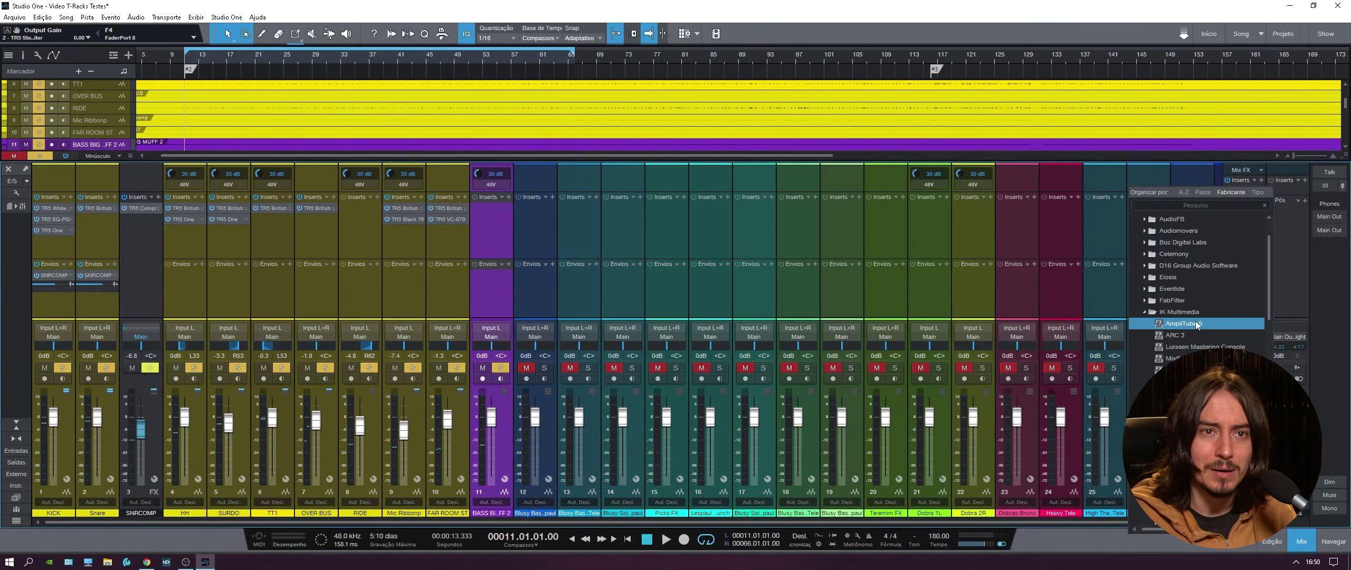
scroll(1189, 316, down, 5)
scroll(1198, 285, down, 3)
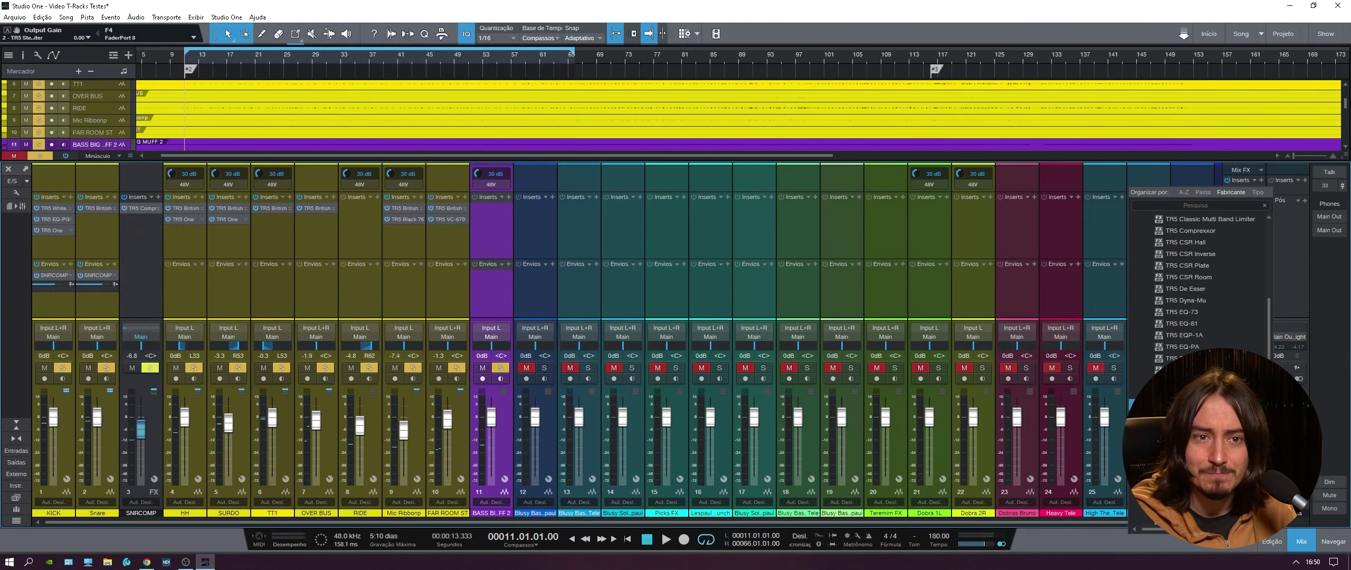
scroll(1203, 285, up, 1)
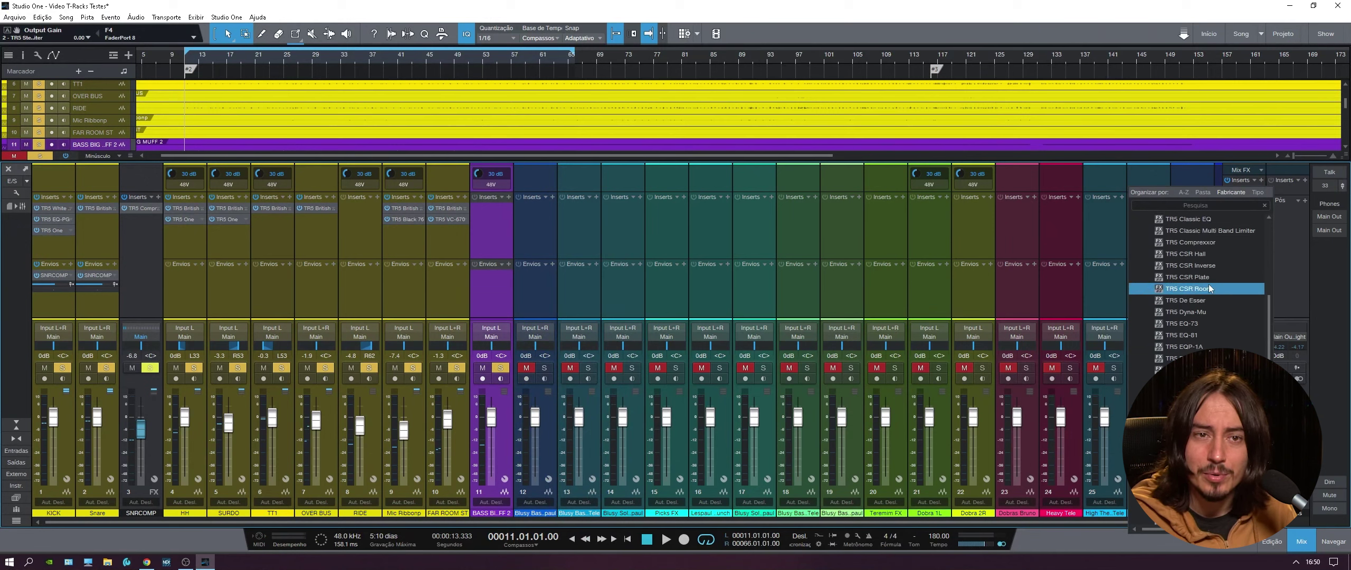
scroll(1212, 317, down, 6)
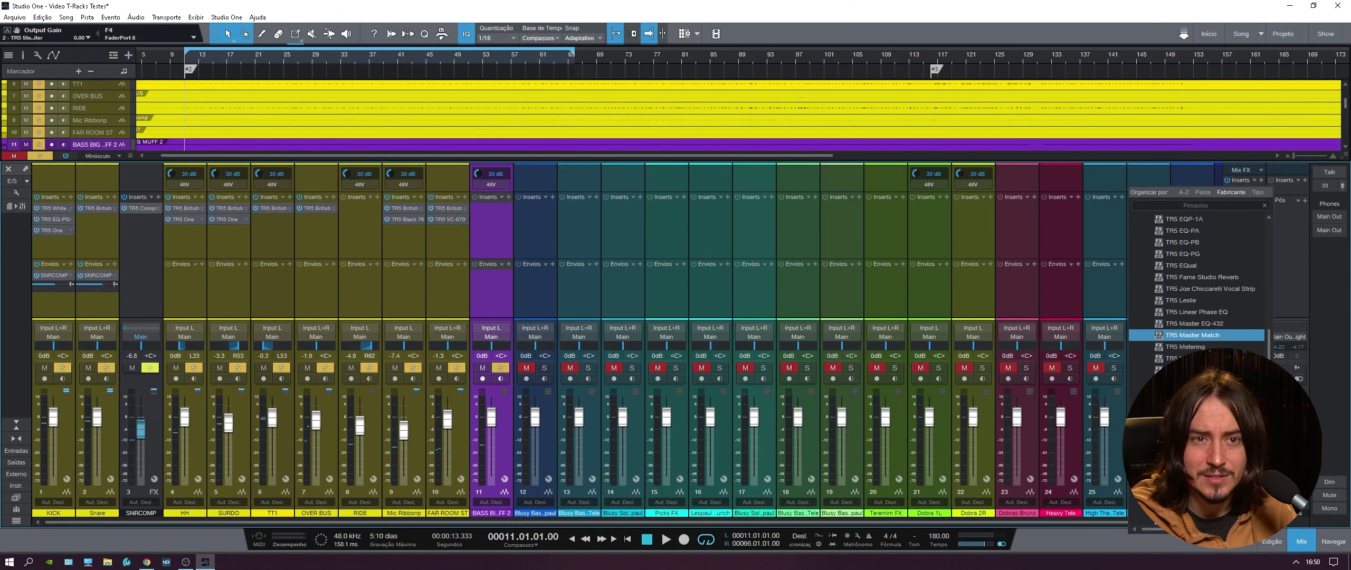
text(Brick)
double_click(1182, 253)
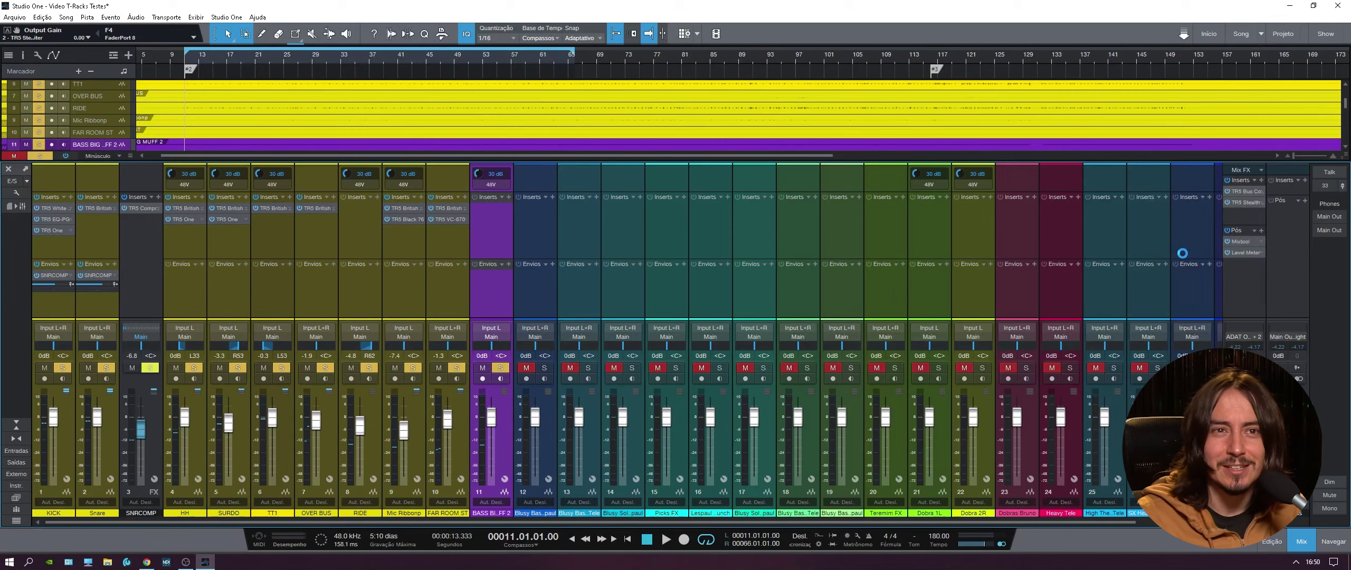
Step: Open the Brickwall Limiter, place it ahead of the Stealth Limiter, and set its Release Time to 0.1 ms
click(1244, 214)
click(1244, 214)
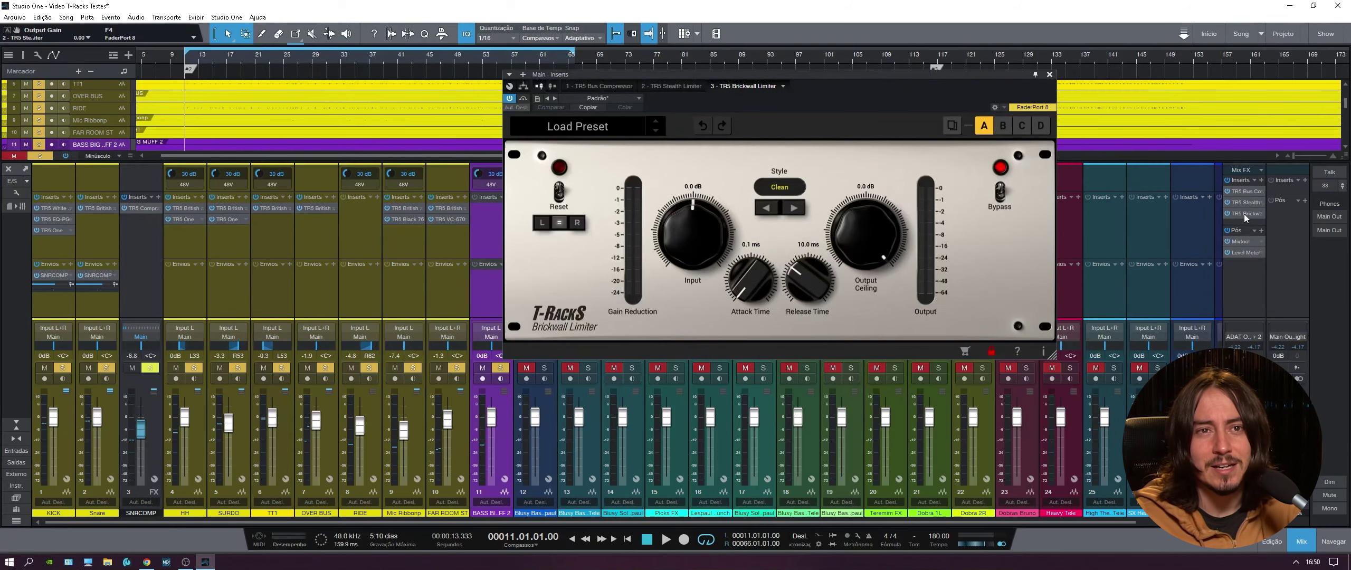
drag(1243, 213, 1241, 201)
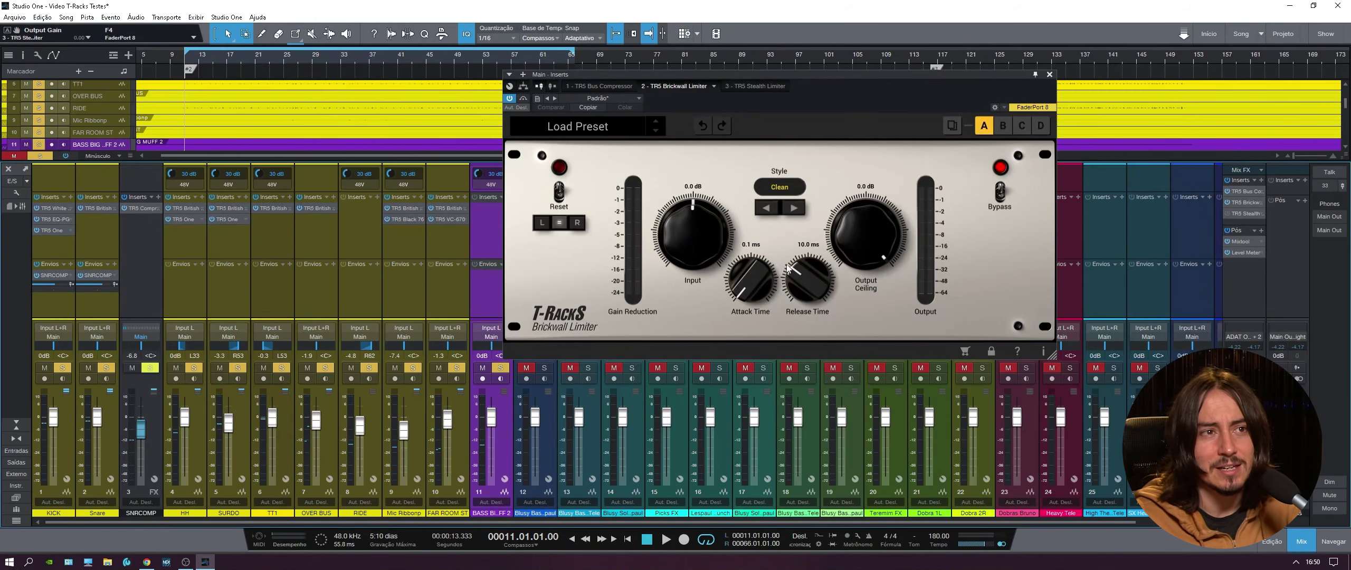
drag(806, 283, 810, 363)
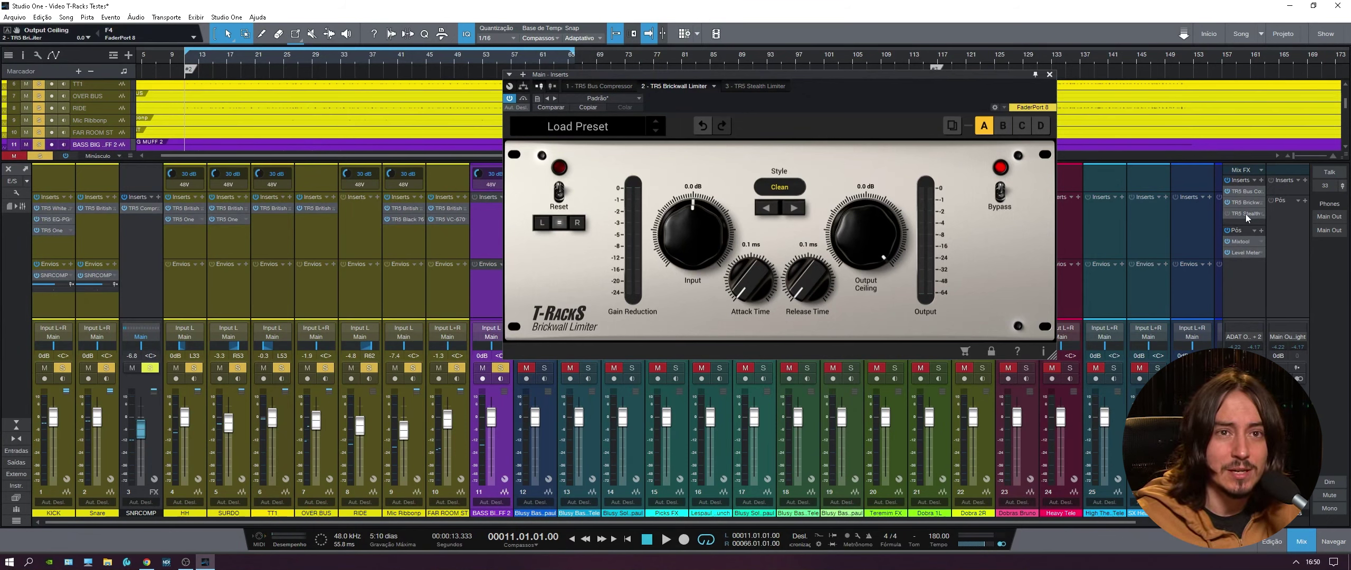
Step: Check the Main bus limiters' meters during playback of the drums and bass, then stop playback and close the plug-in window
key(space)
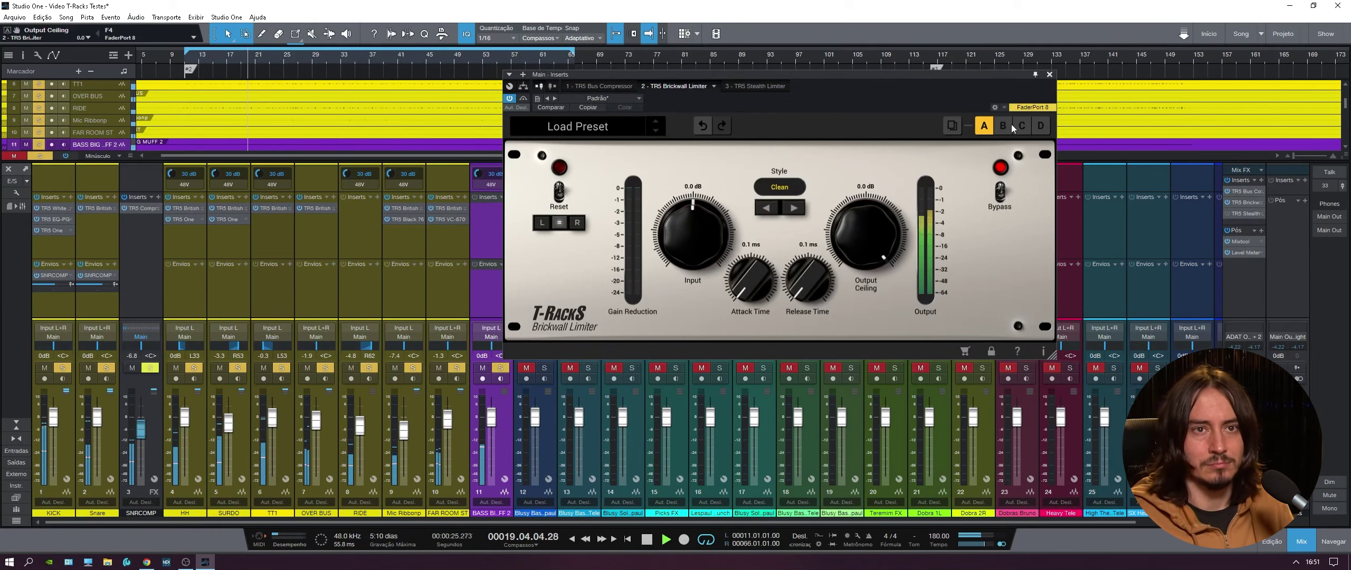
click(1237, 213)
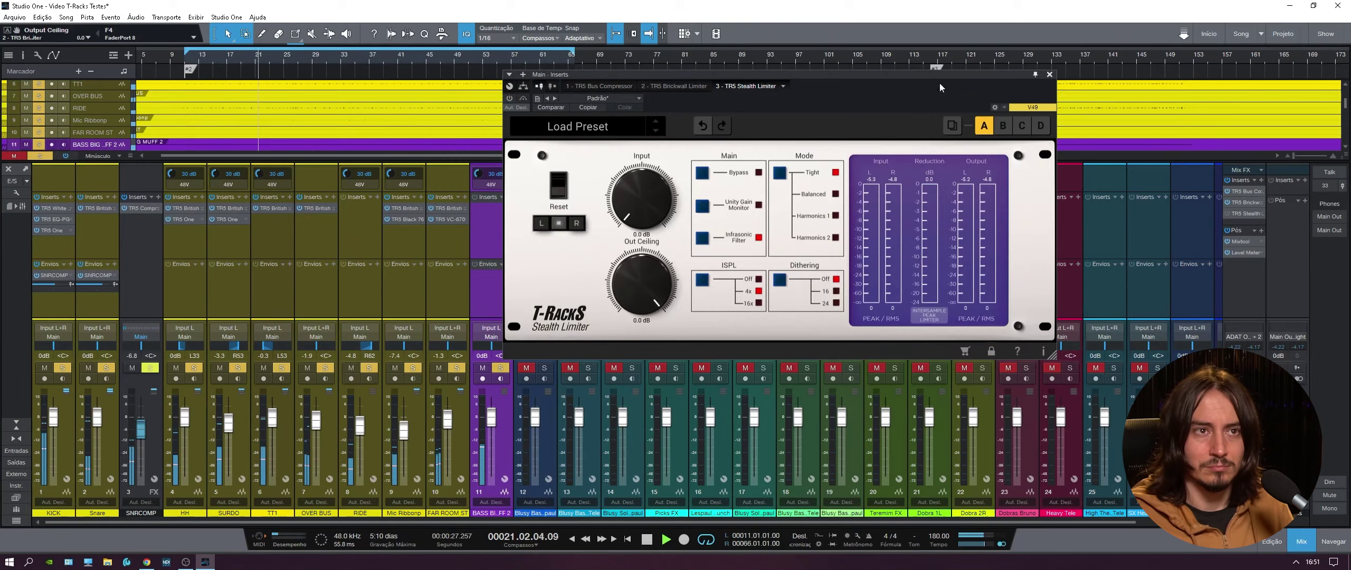
drag(939, 75, 460, 111)
click(1248, 203)
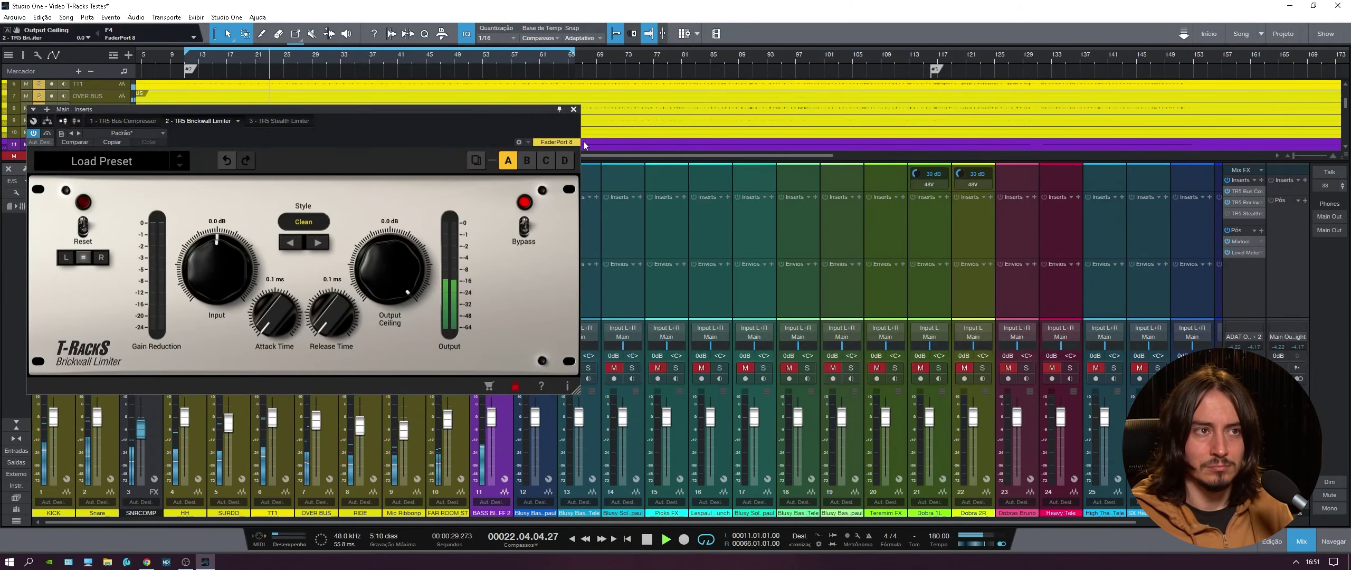
drag(422, 110, 1017, 111)
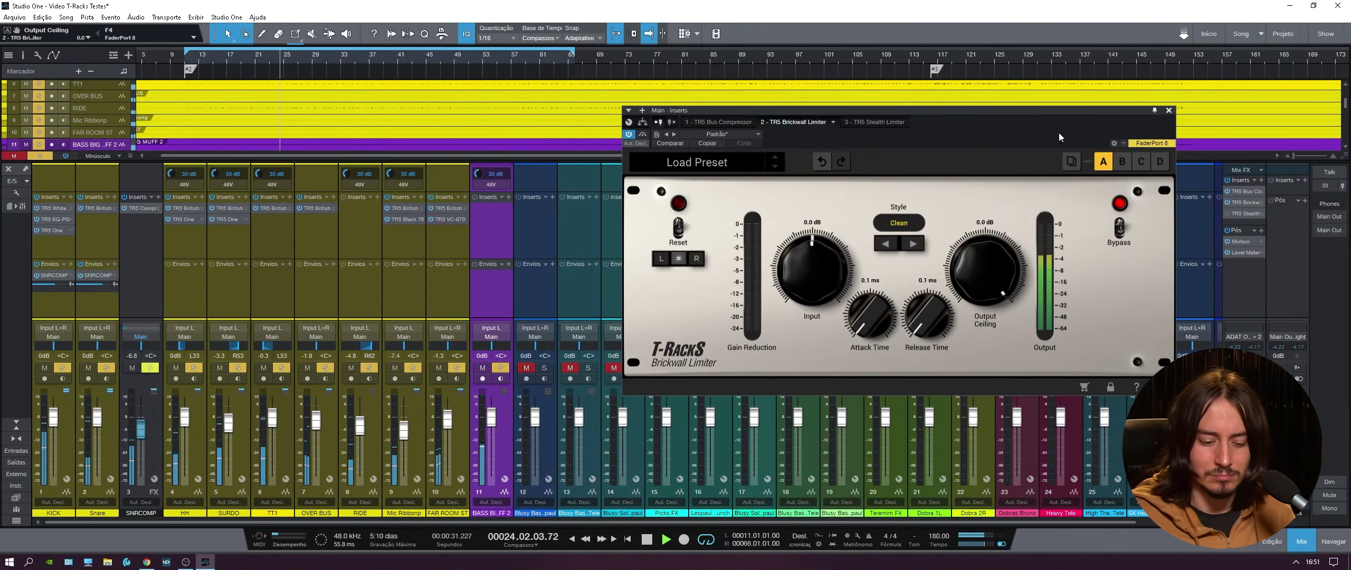
key(space)
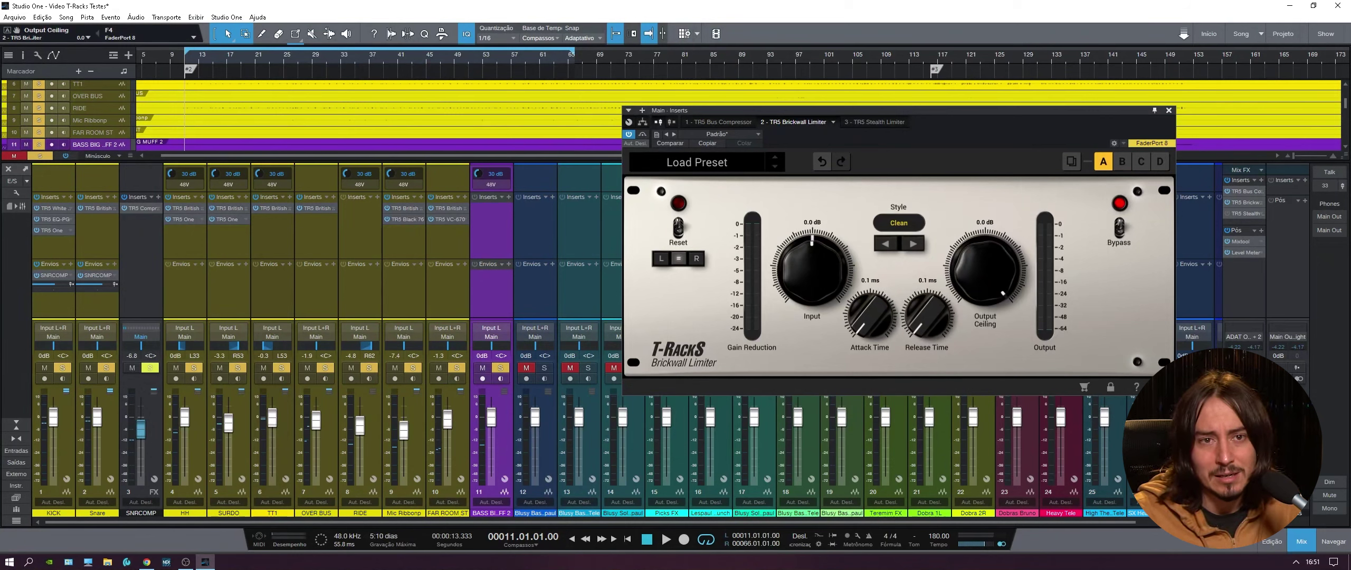
click(1167, 110)
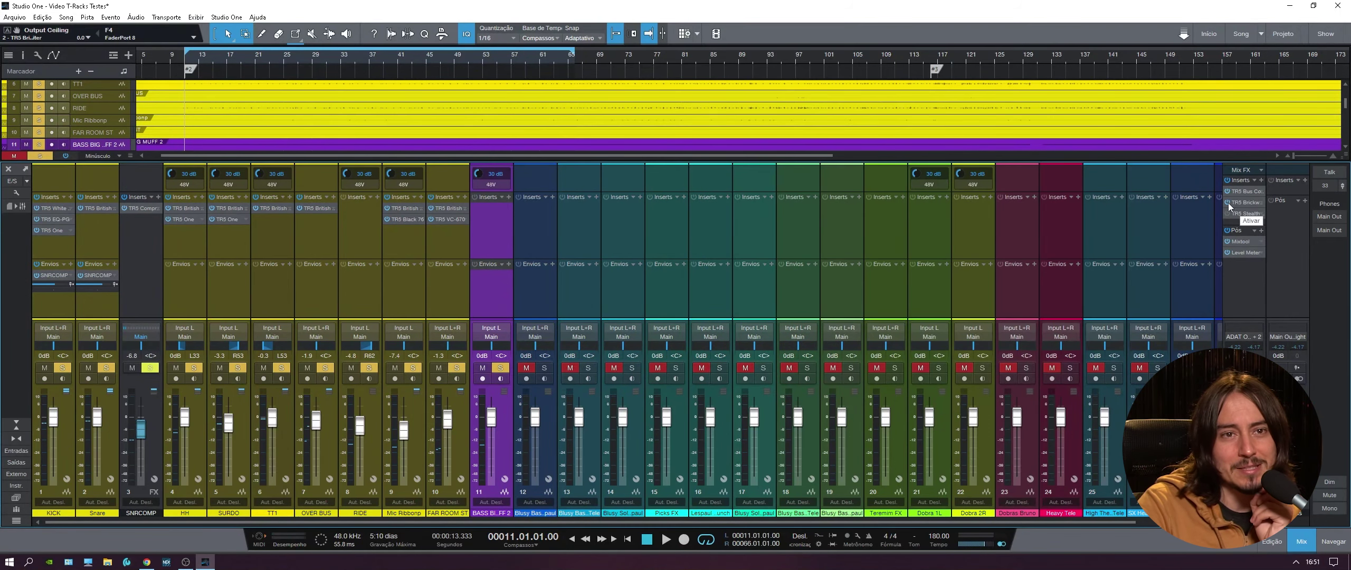
Step: Insert the TR5 EQP-1A equalizer on the BASS BIG MUFF 2 track
click(508, 197)
scroll(531, 273, down, 1)
scroll(559, 376, down, 1)
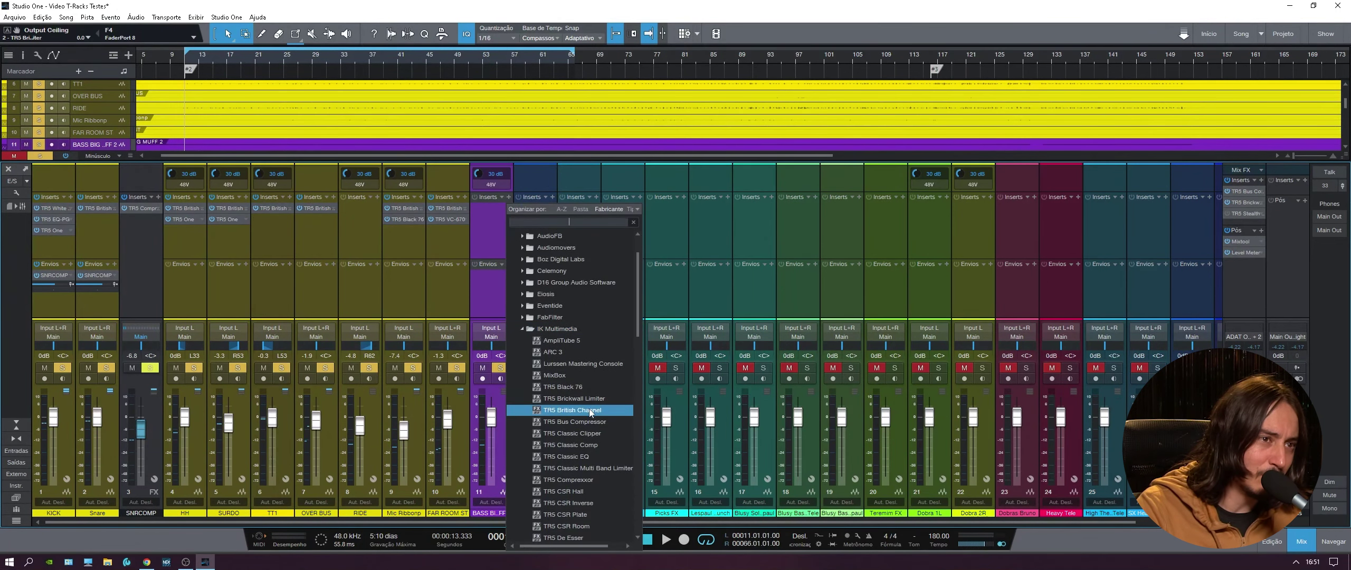
scroll(597, 422, down, 4)
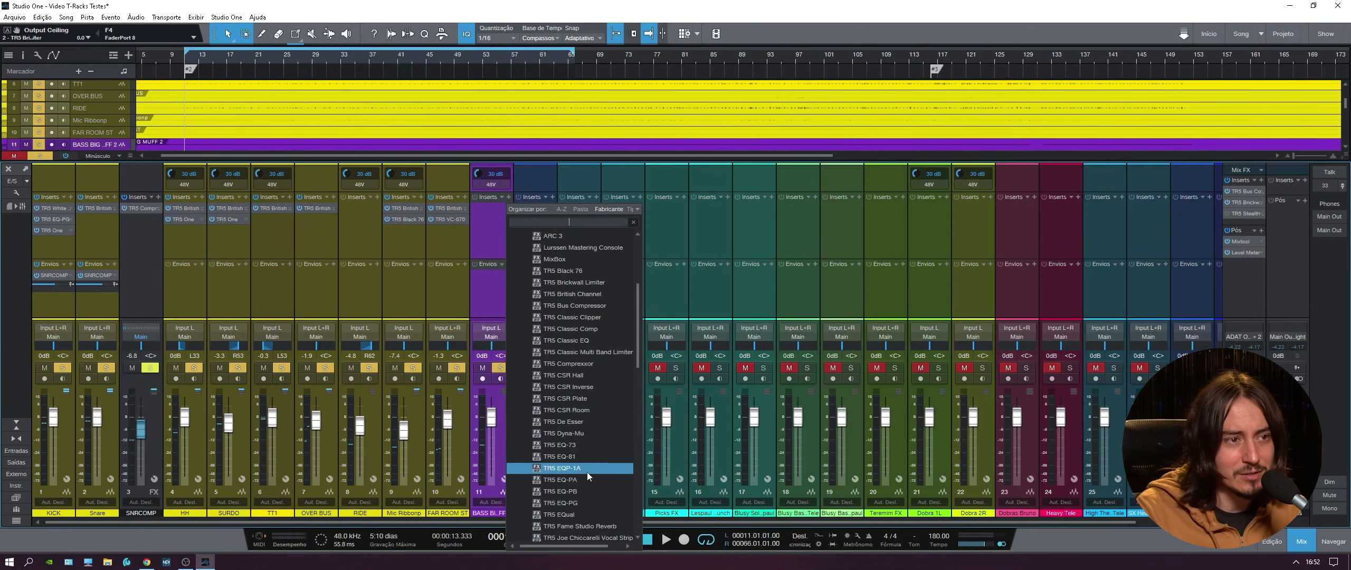
click(588, 478)
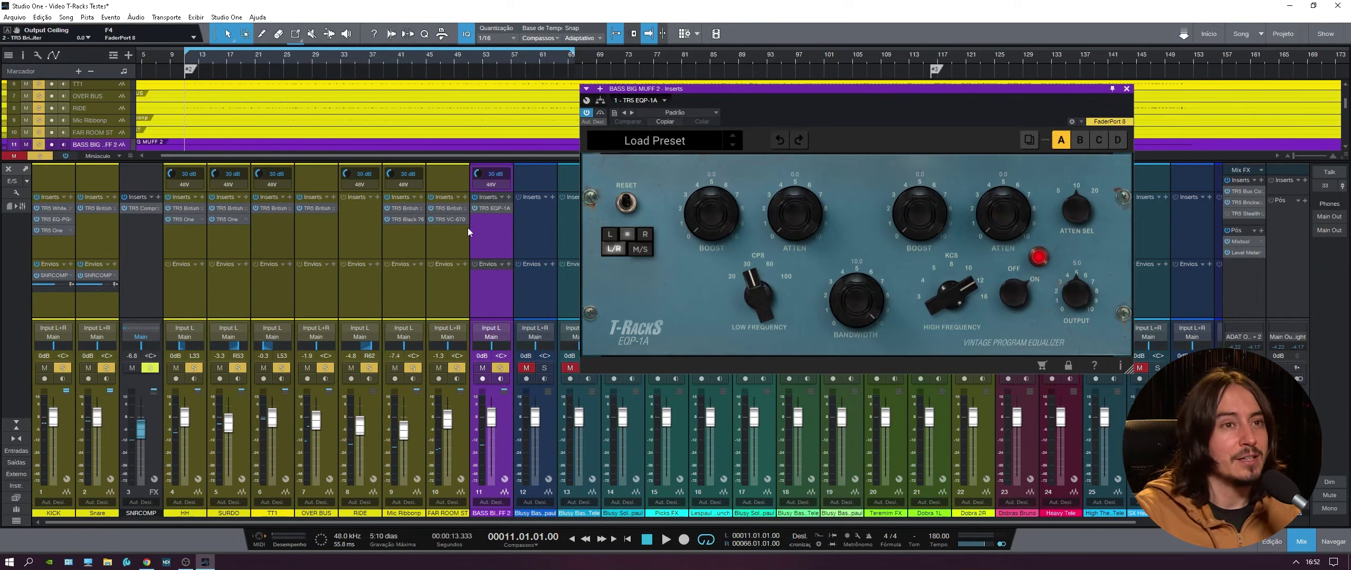
Step: Add the TR5 EQ-81 equalizer as a second insert on the BASS BIG MUFF 2 track
click(509, 197)
scroll(559, 422, down, 4)
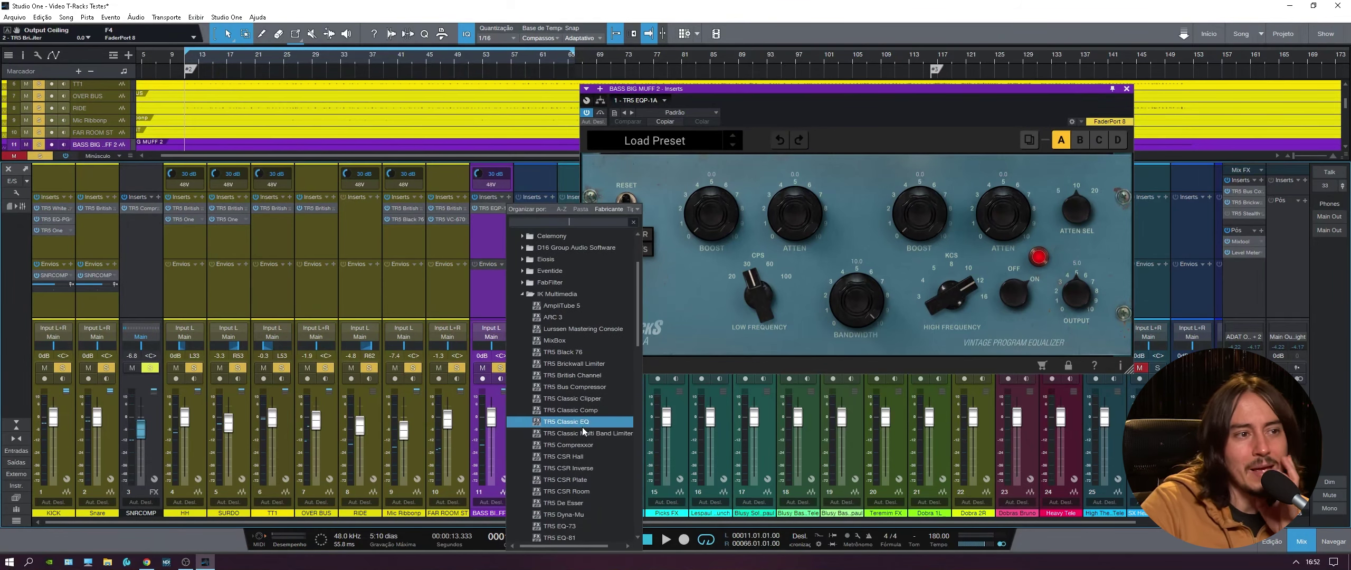
scroll(577, 446, down, 1)
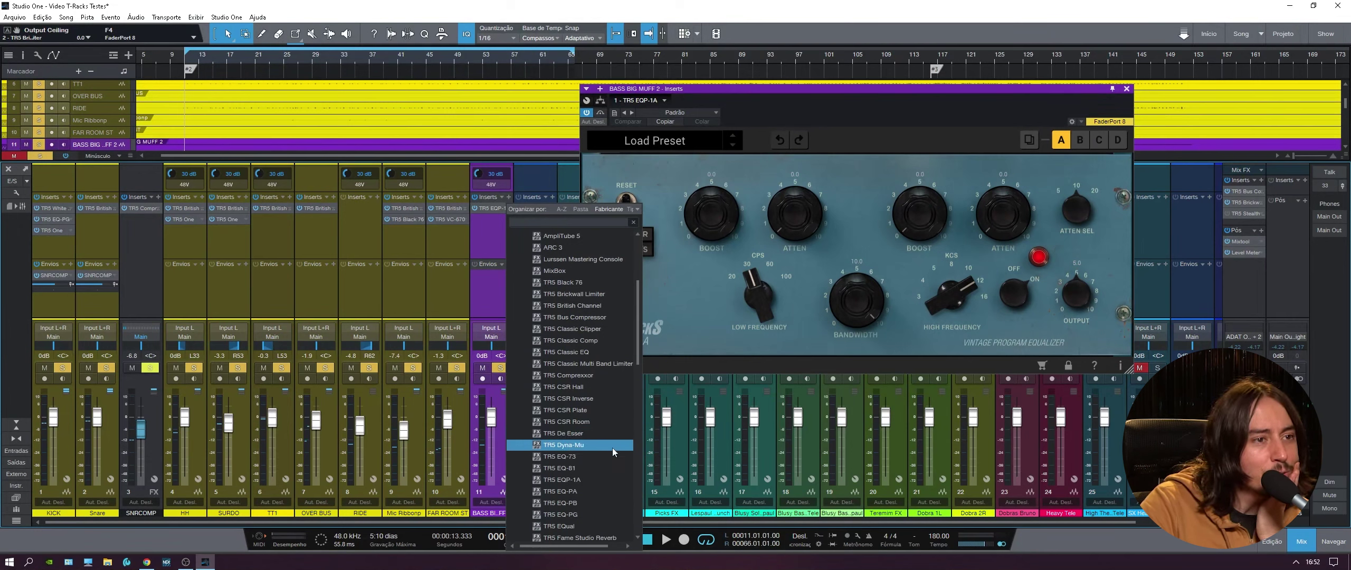
click(582, 468)
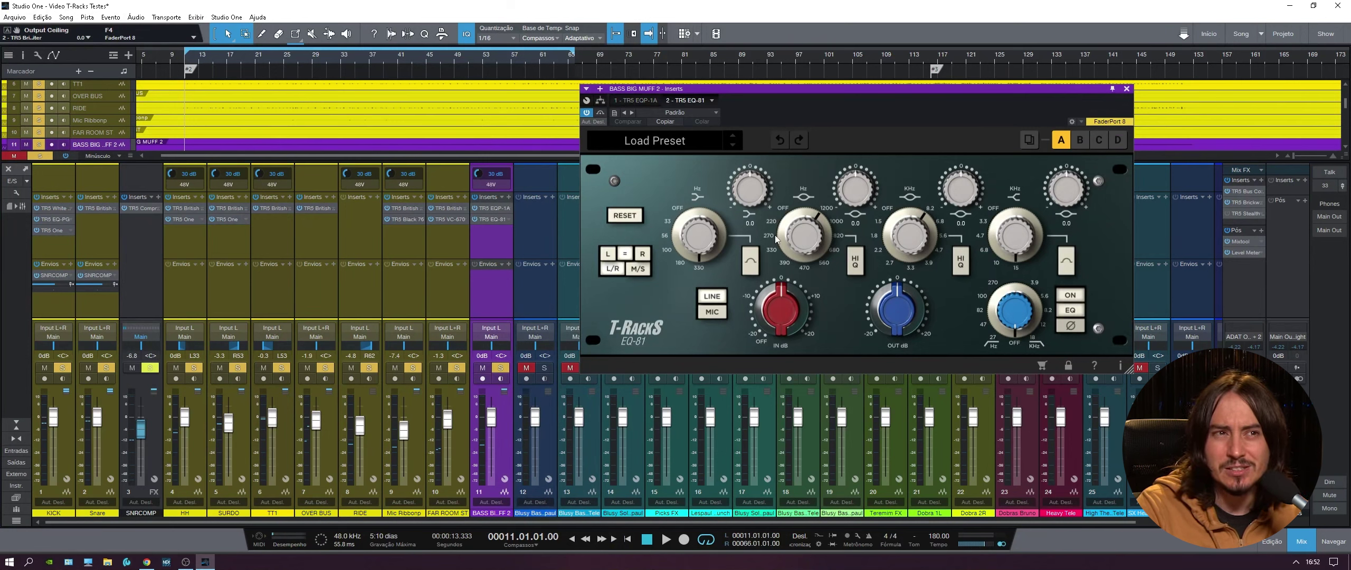
Step: Set the EQ-81's low presence band to 820 Hz with a gain of 4.3 and its Q at Max
drag(807, 231, 835, 206)
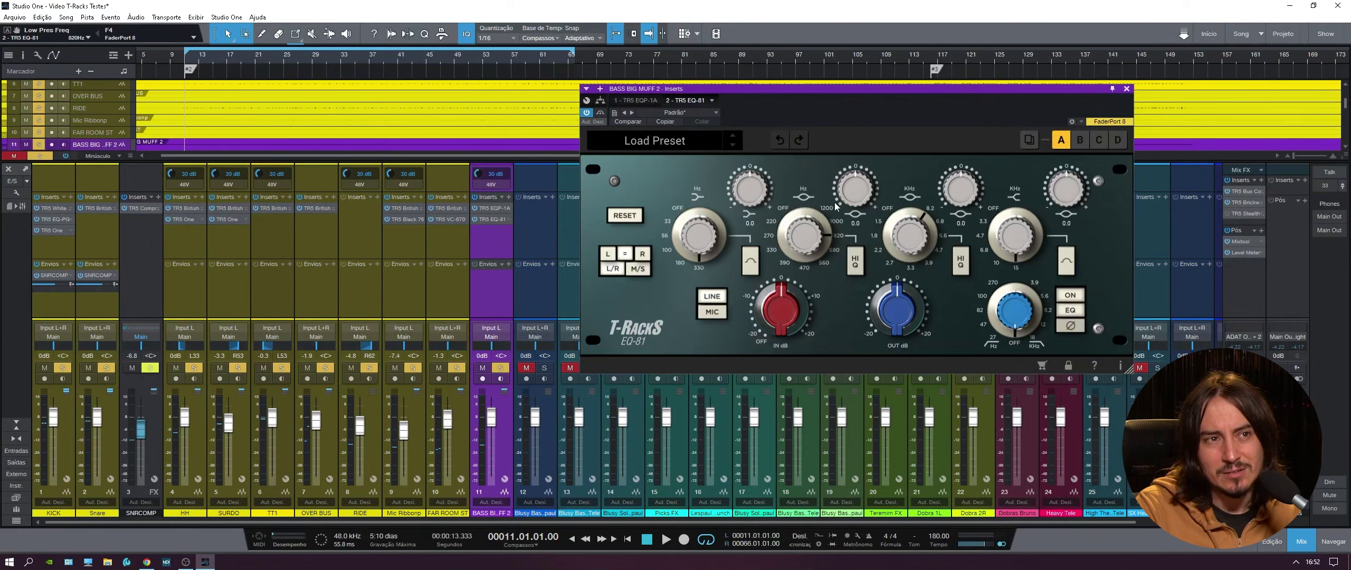
drag(853, 192, 864, 170)
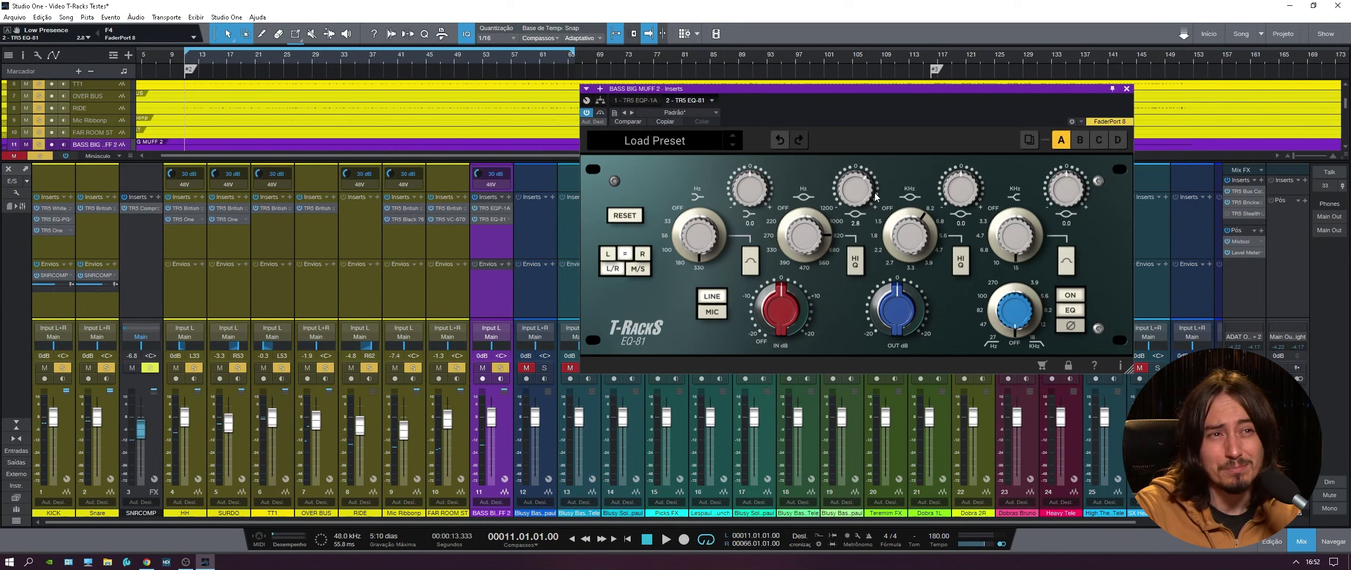
drag(844, 191, 847, 186)
click(855, 262)
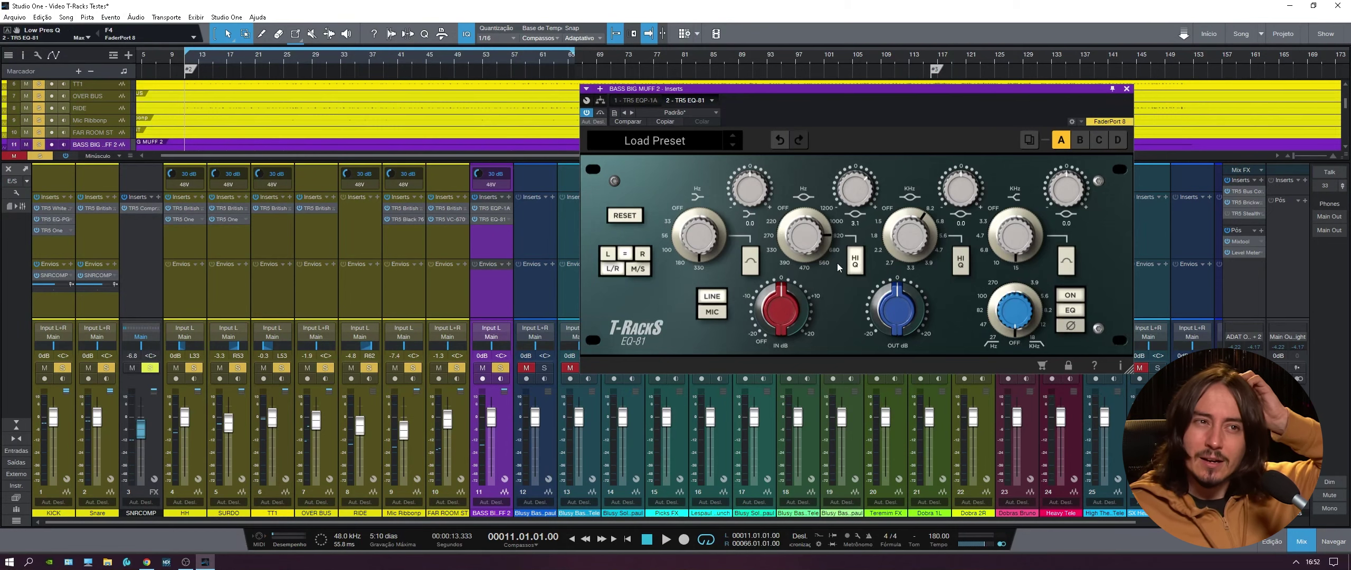
scroll(855, 191, up, 3)
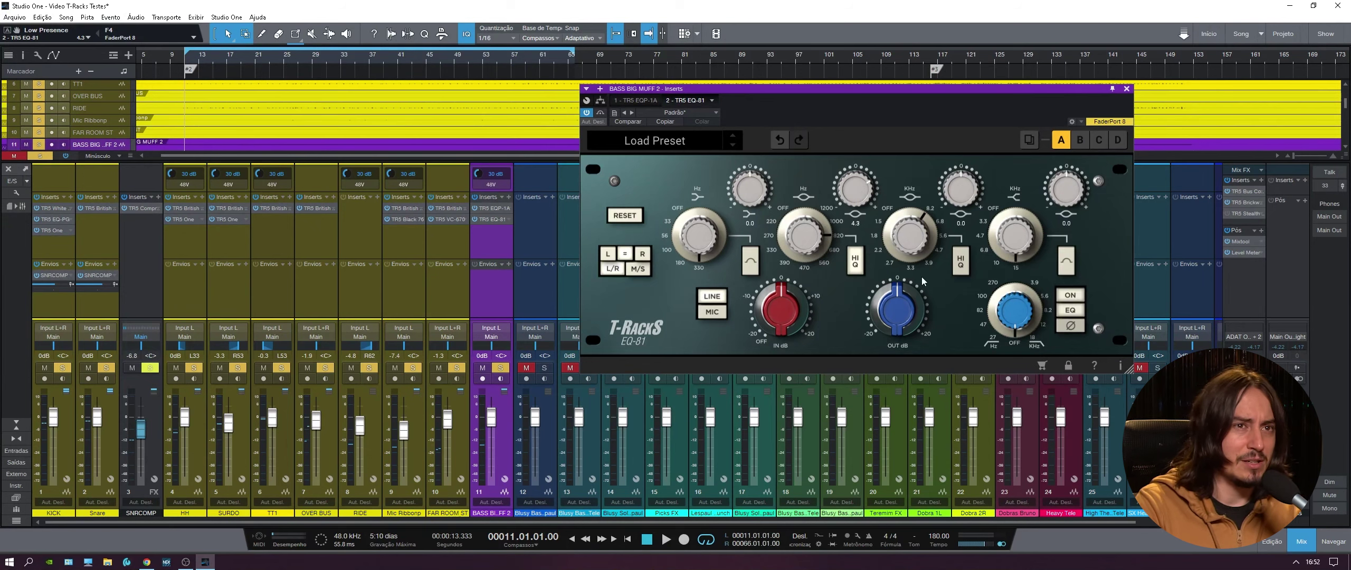
Step: Place the EQ-81 ahead of the EQP-1A on the bass track and compare it bypassed and active during playback
key(space)
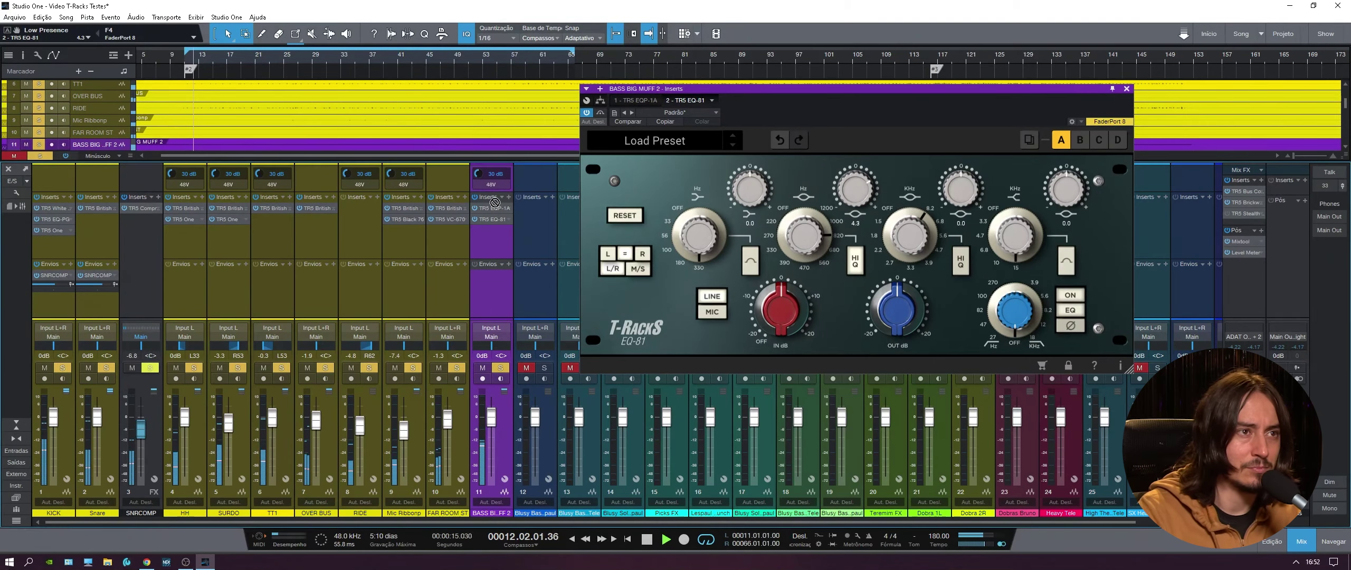
drag(496, 212, 495, 221)
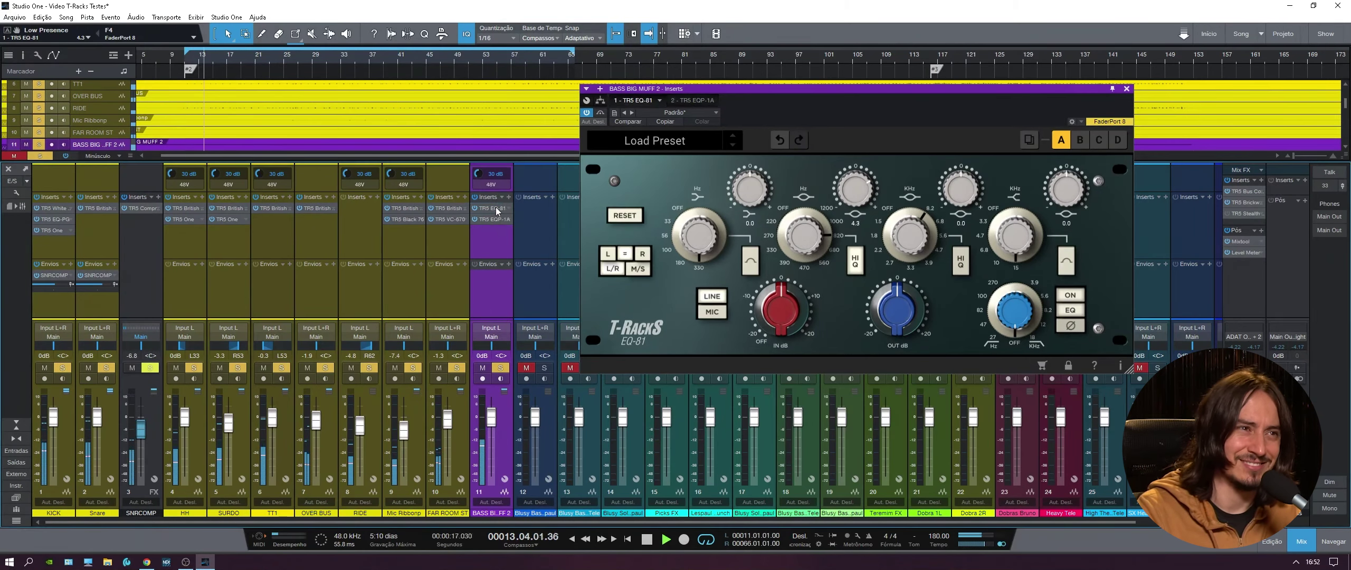
click(601, 113)
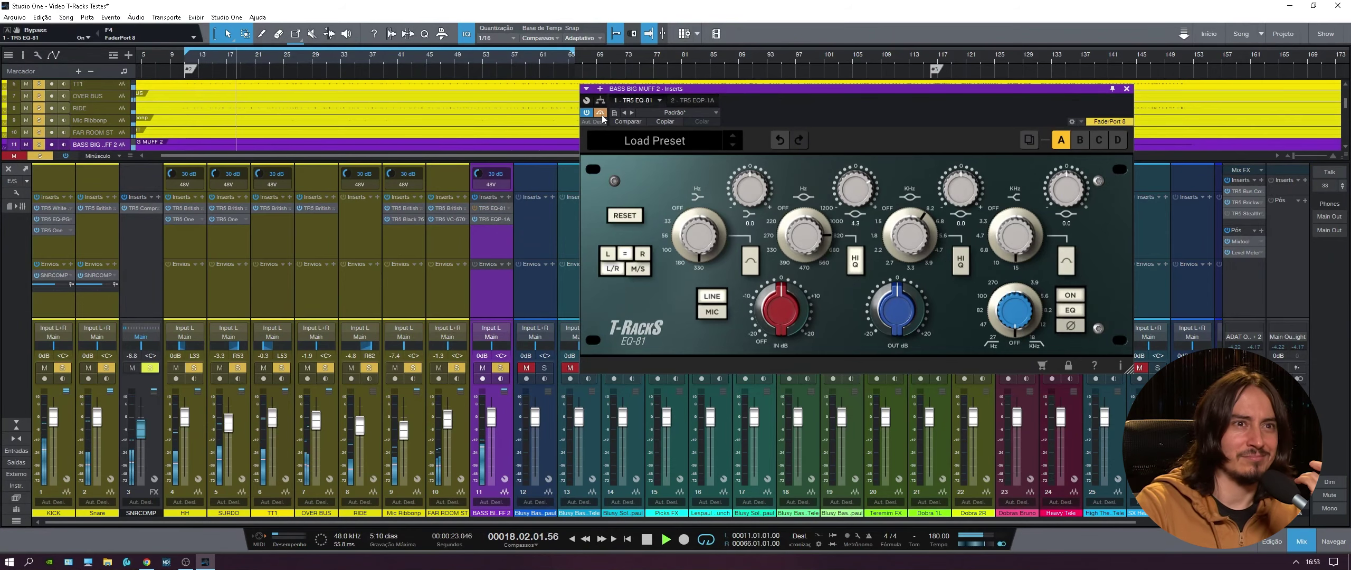
click(602, 114)
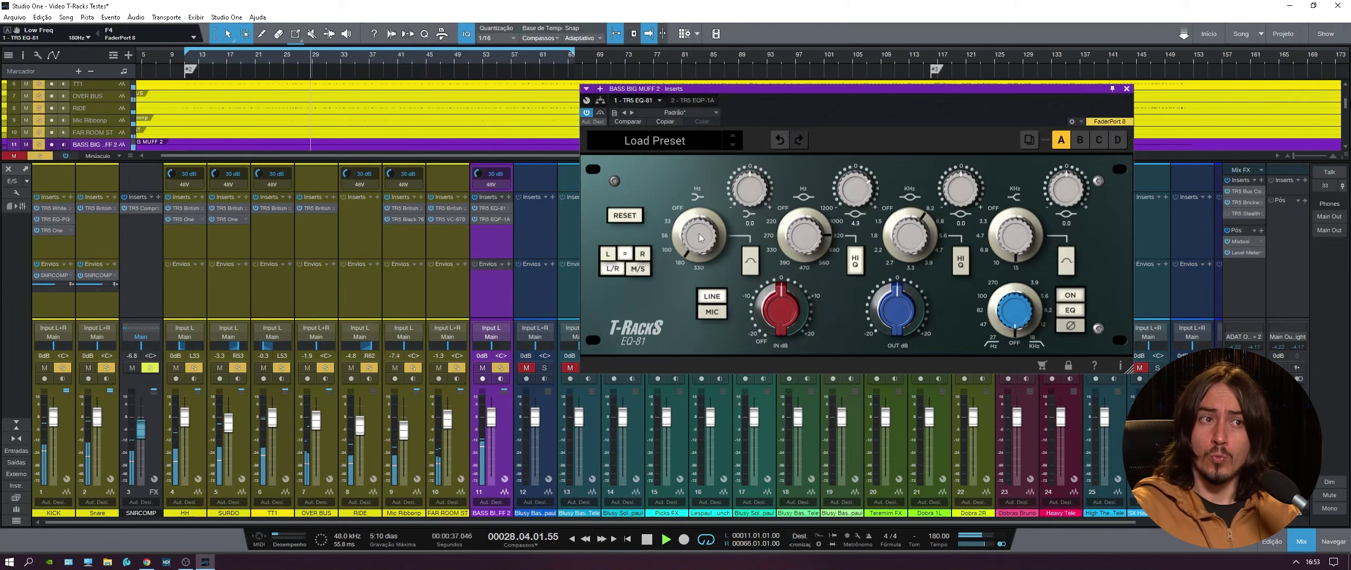
Step: Set the EQ-81's low band on the bass track to 330 Hz with a gain of 1.7
drag(749, 192, 747, 170)
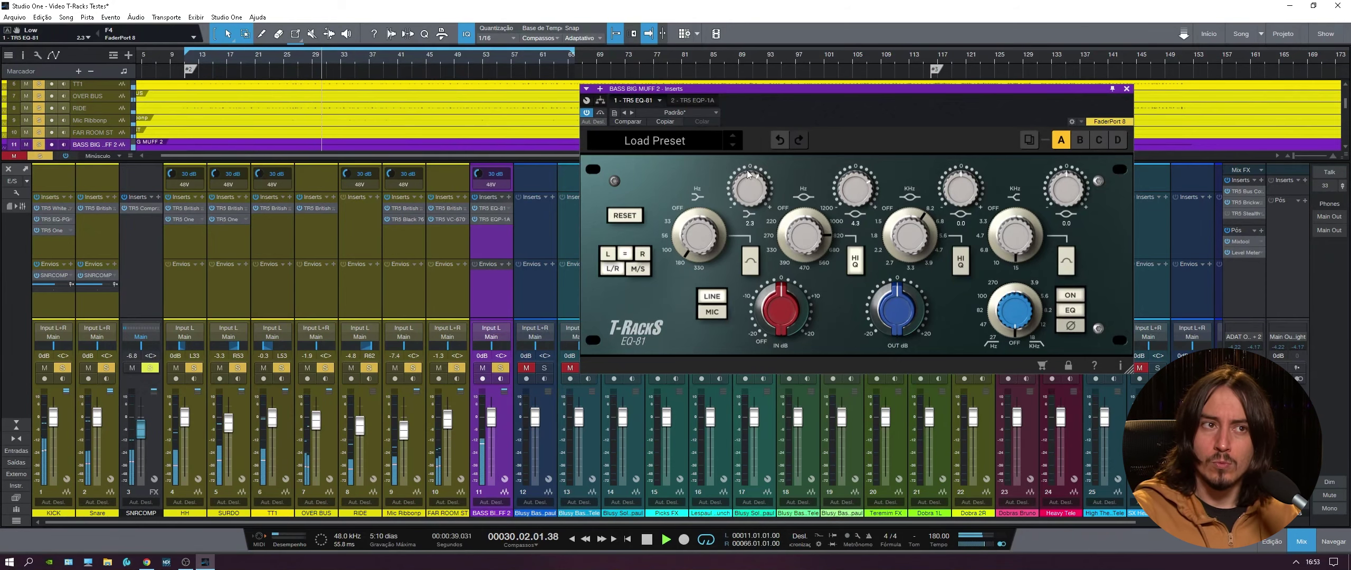
drag(747, 170, 745, 175)
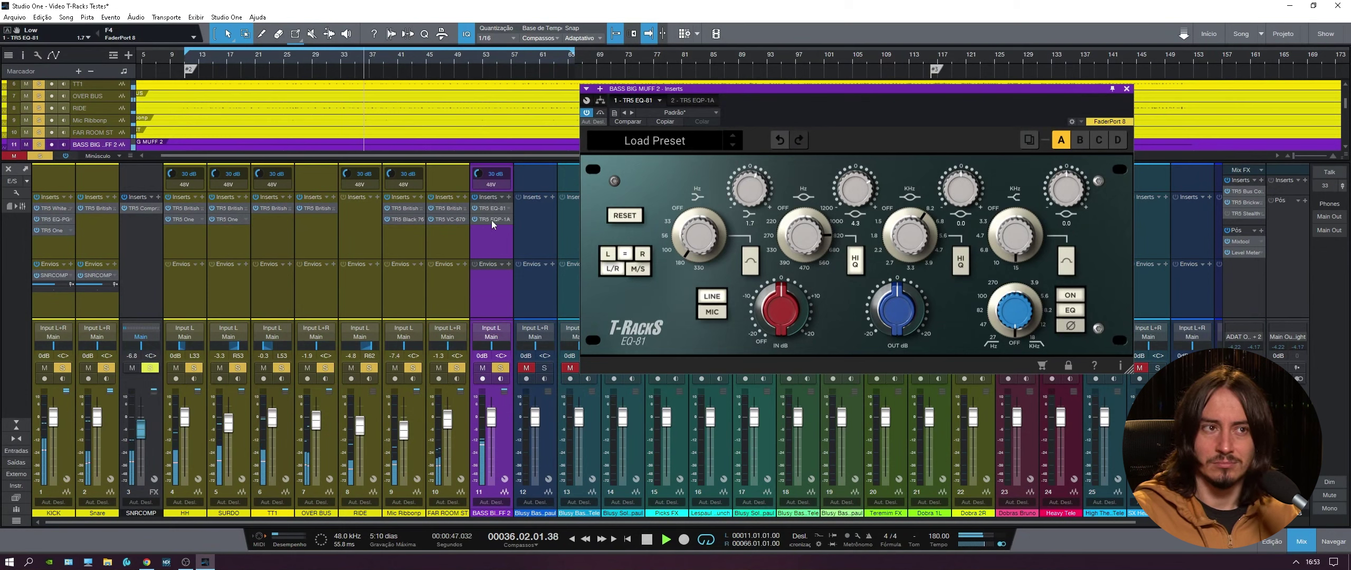
scroll(697, 235, up, 2)
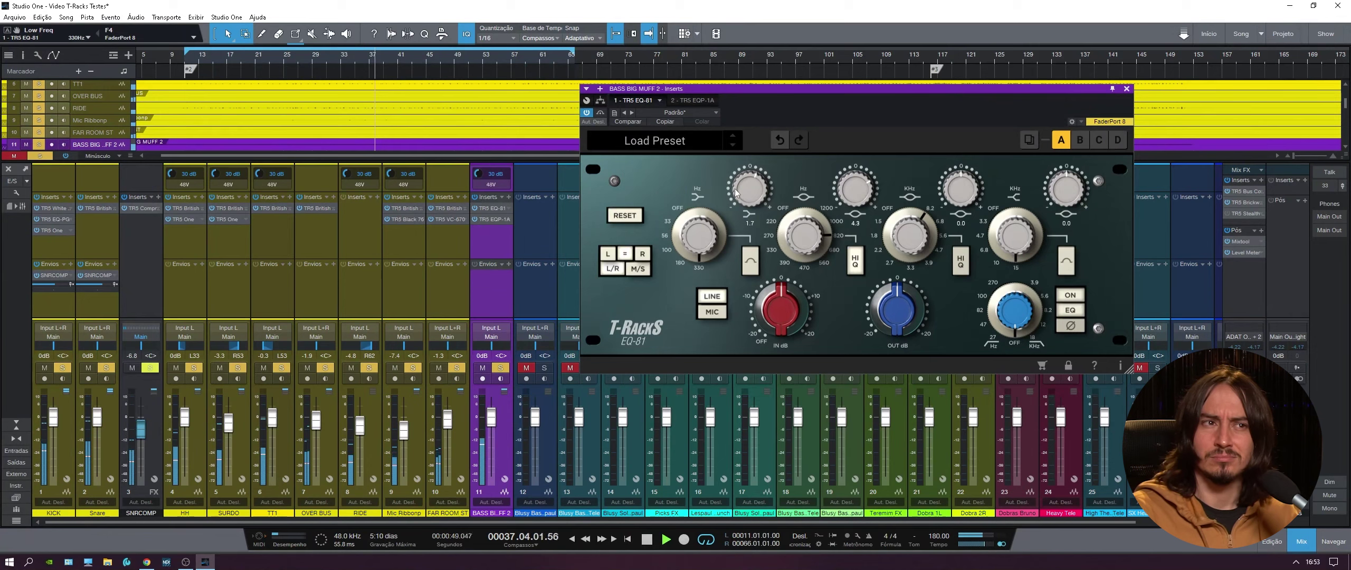
Step: Open the bass track's EQP-1A, set its low frequency to 100 CPS, raise the low boost and set the low attenuation to 1.91 dB
click(494, 218)
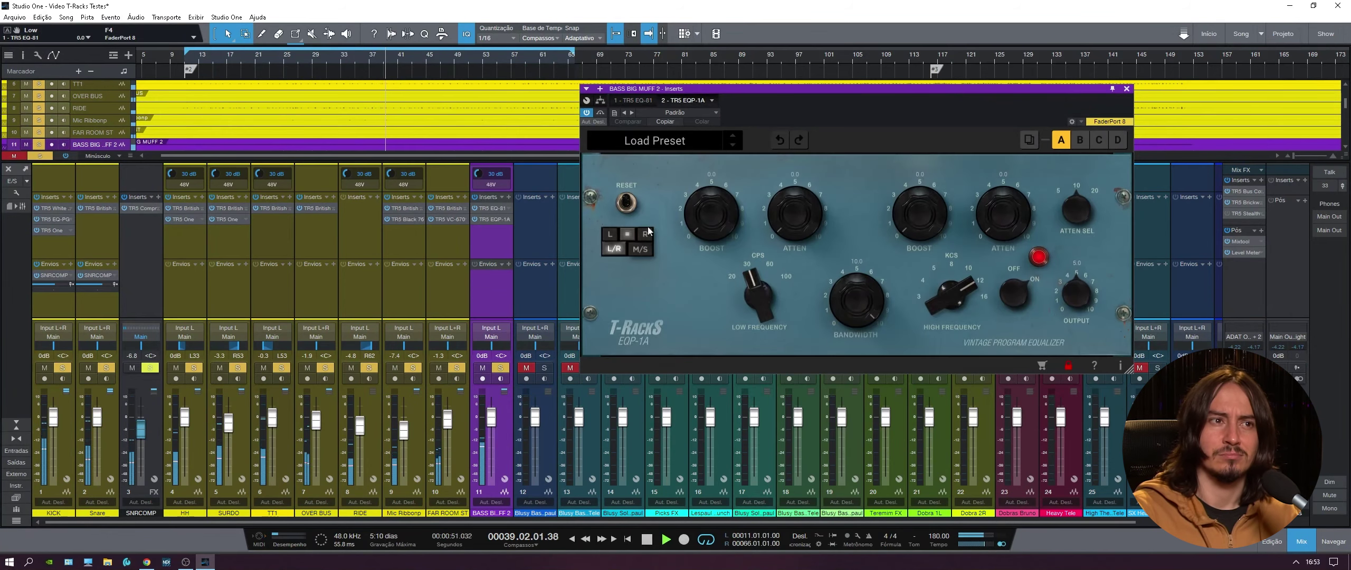
scroll(758, 292, up, 2)
scroll(718, 182, up, 2)
scroll(718, 184, up, 1)
scroll(793, 185, up, 2)
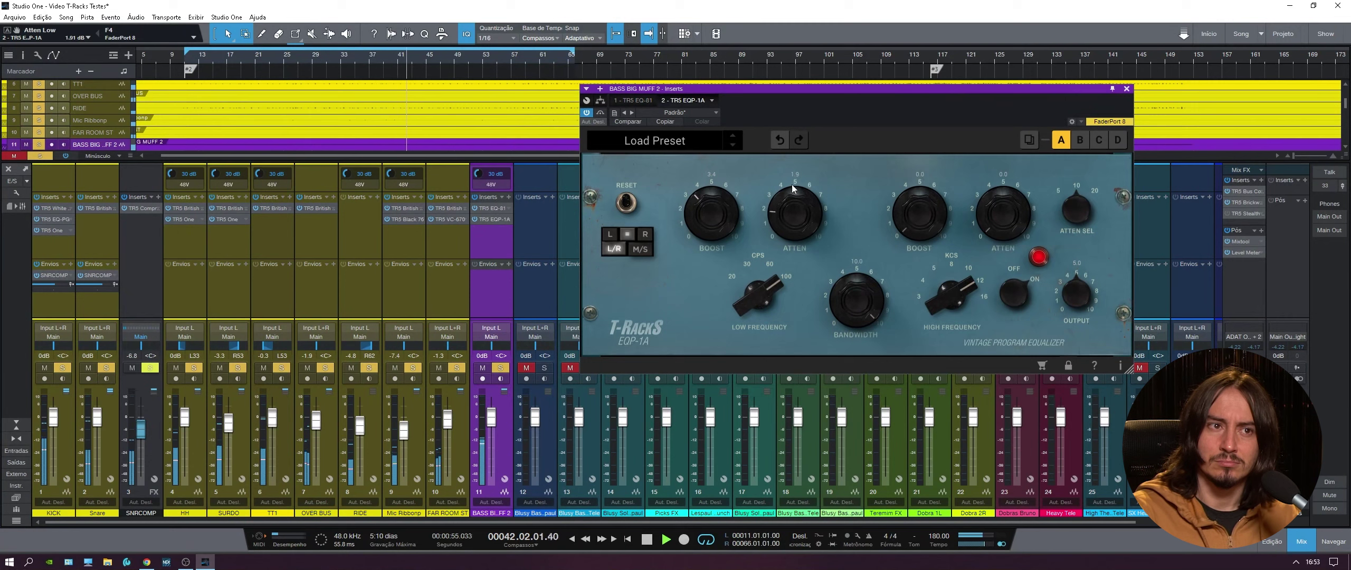
Step: Set the EQP-1A's bandwidth to 3.8, high frequency to 3 KCS, high boost to 3.04 dB, high attenuation to 10 and attenuation selector to 10
drag(856, 316, 851, 390)
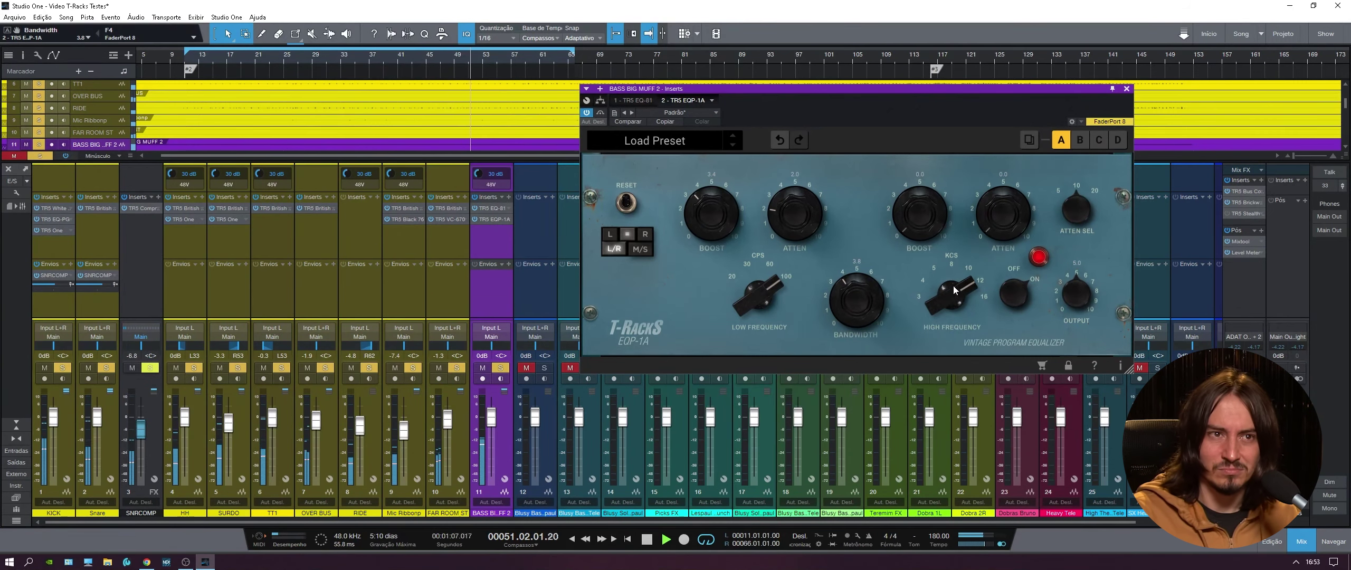
drag(959, 292, 920, 404)
drag(921, 216, 916, 181)
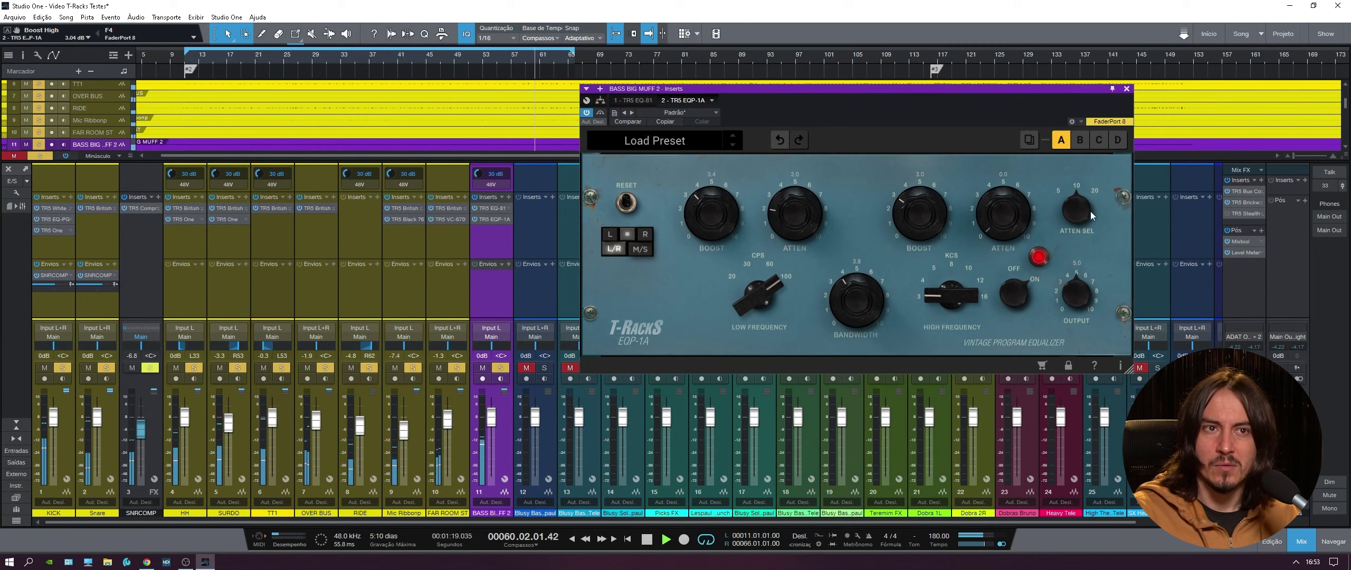
drag(1002, 203, 1003, 137)
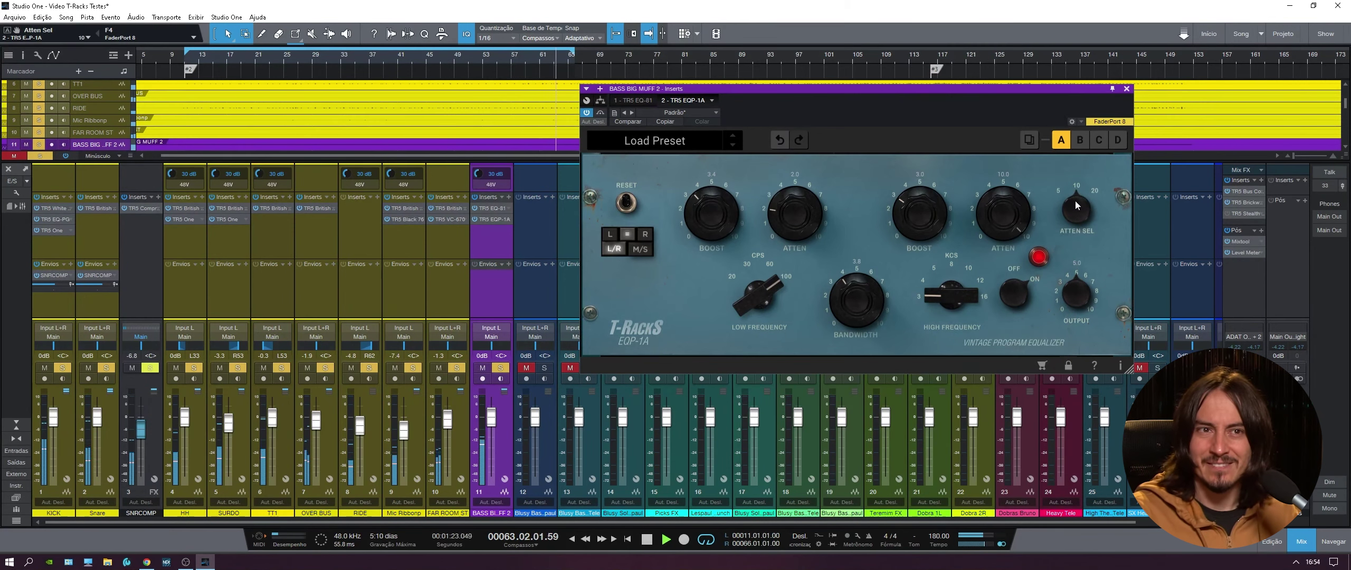
drag(1077, 209, 1073, 215)
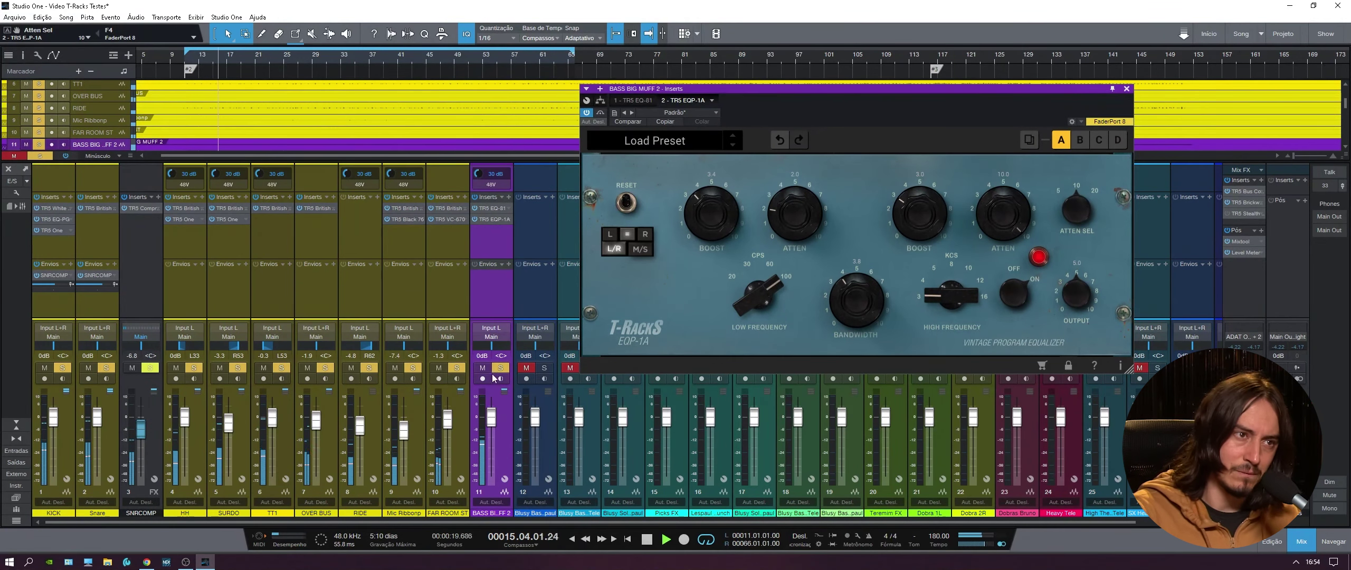
Step: Audition the bass without the drums, bring the drums back, and lower the bass track's volume to -1.6 dB
click(456, 368)
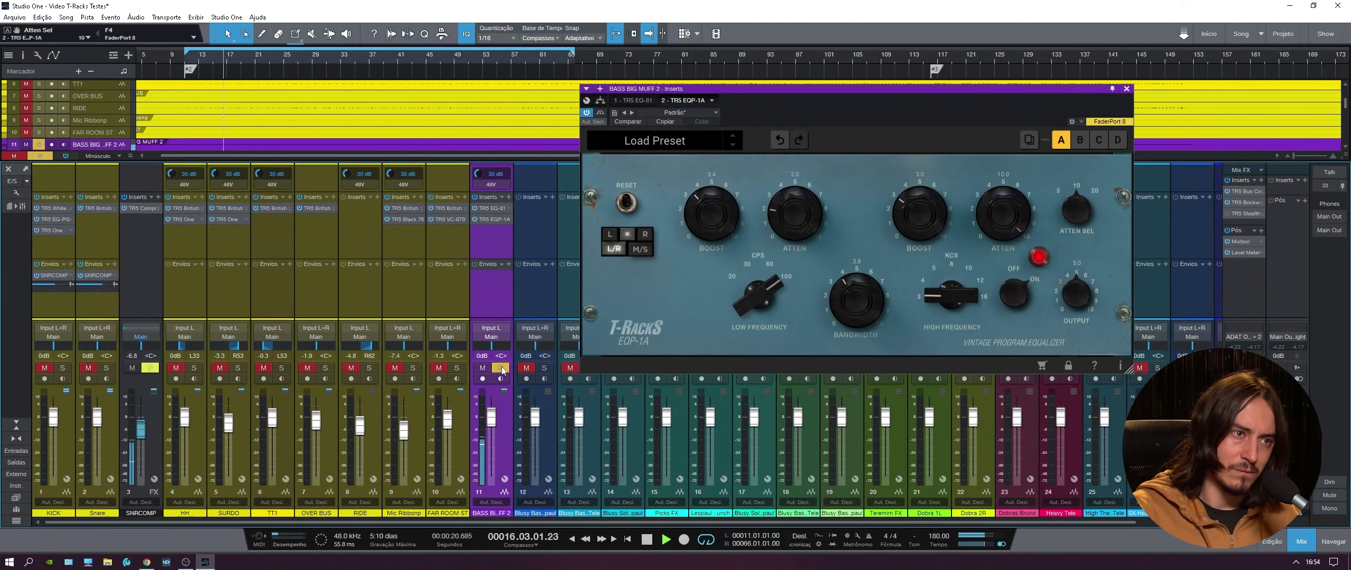
click(457, 367)
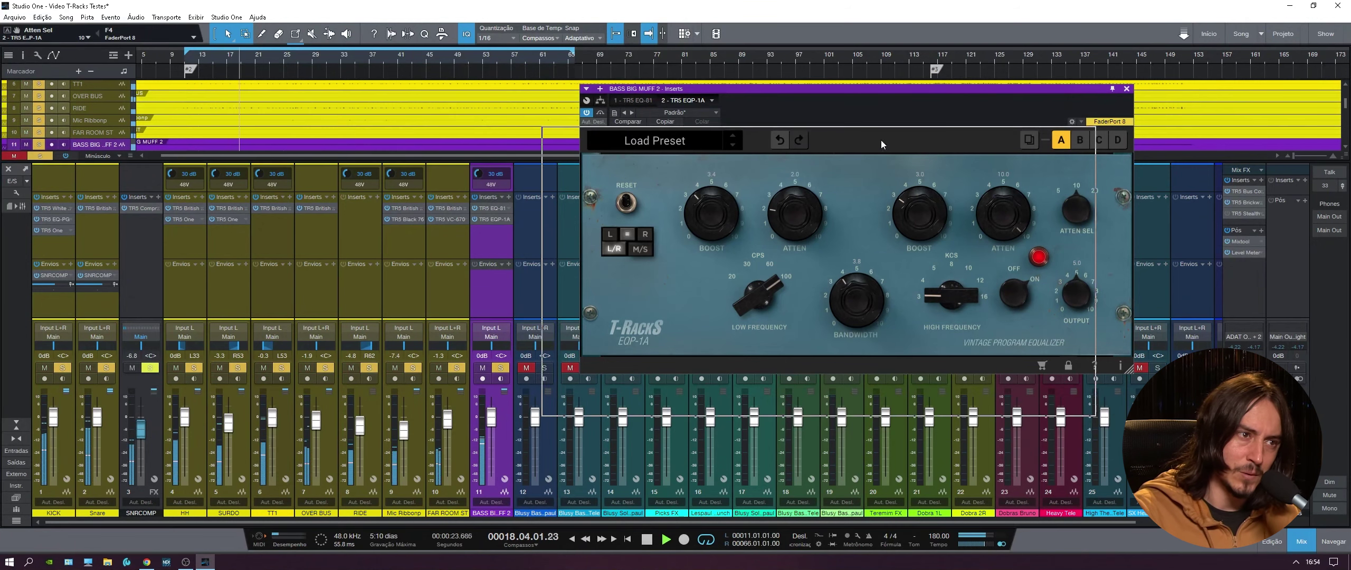
drag(880, 139, 849, 181)
drag(491, 418, 490, 428)
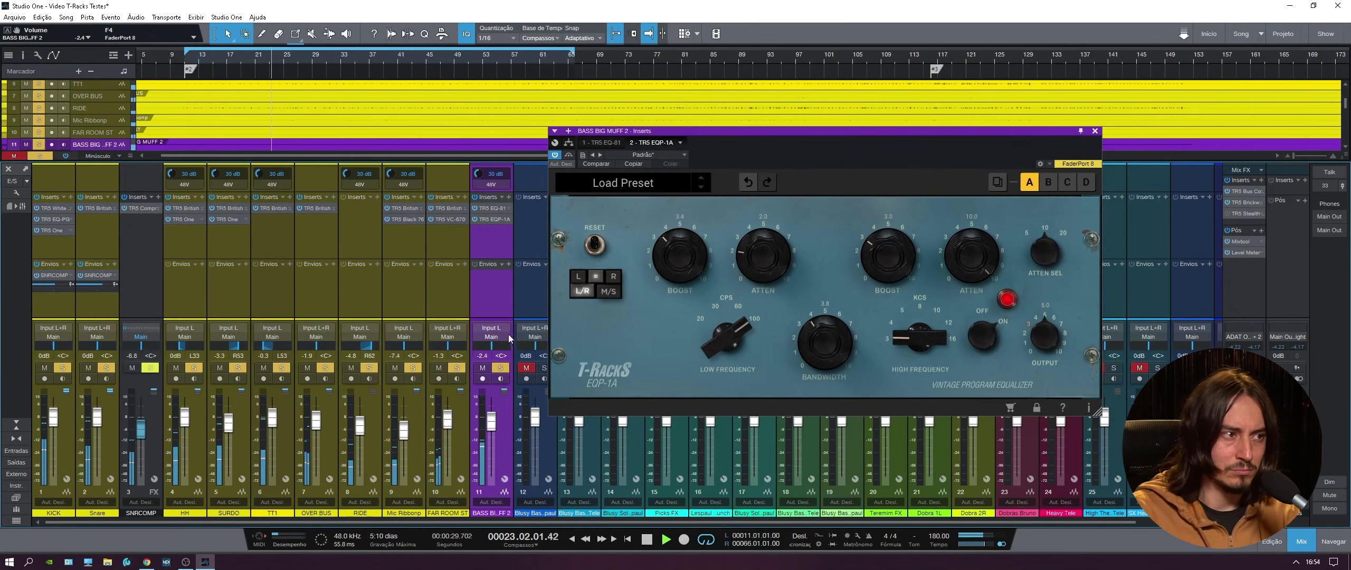
drag(491, 427, 491, 424)
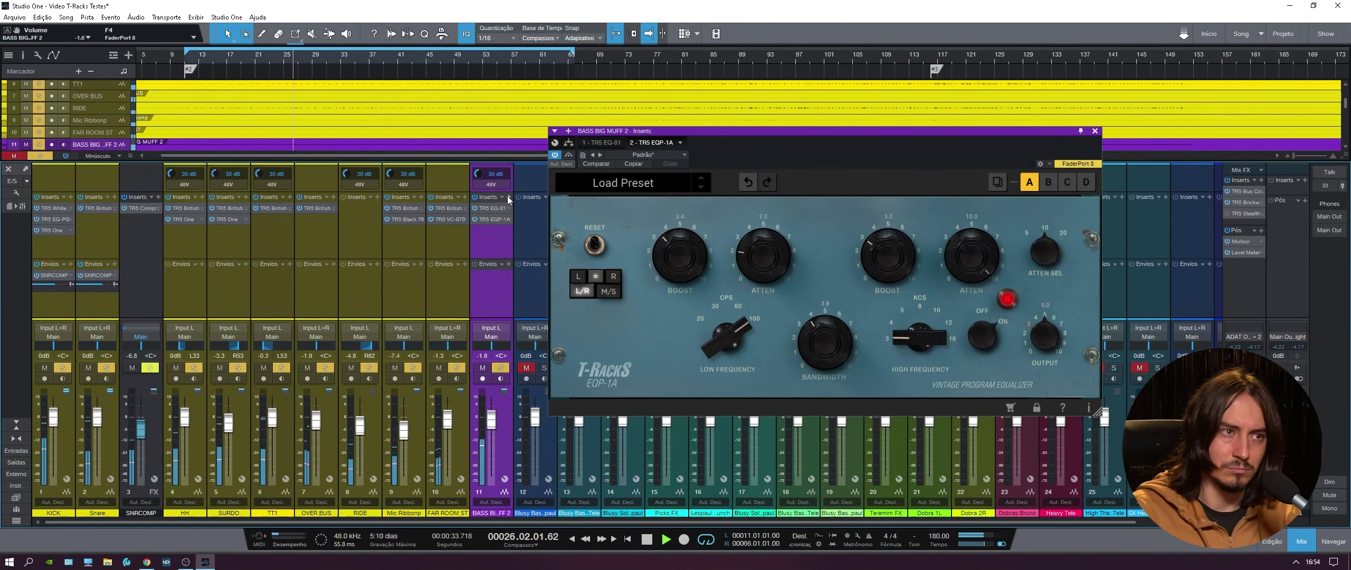
Step: Raise the EQP-1A's low boost to 3.92 dB and close the bass track's plug-in window
drag(684, 261, 684, 255)
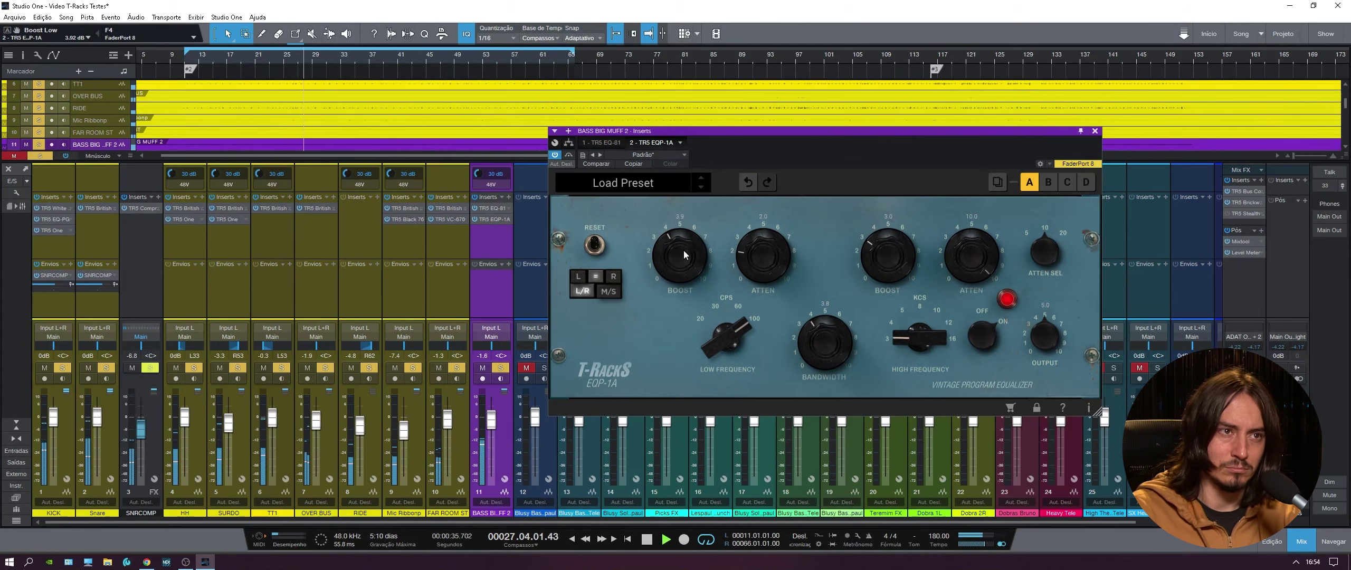
drag(1068, 131, 1024, 132)
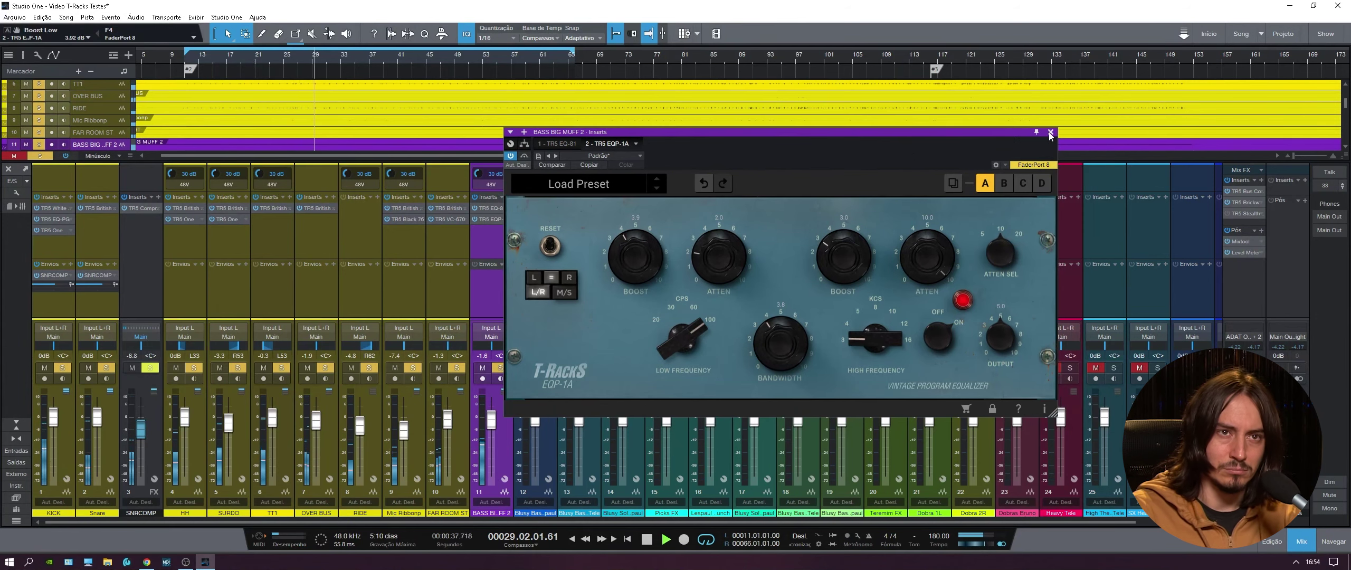
click(1050, 132)
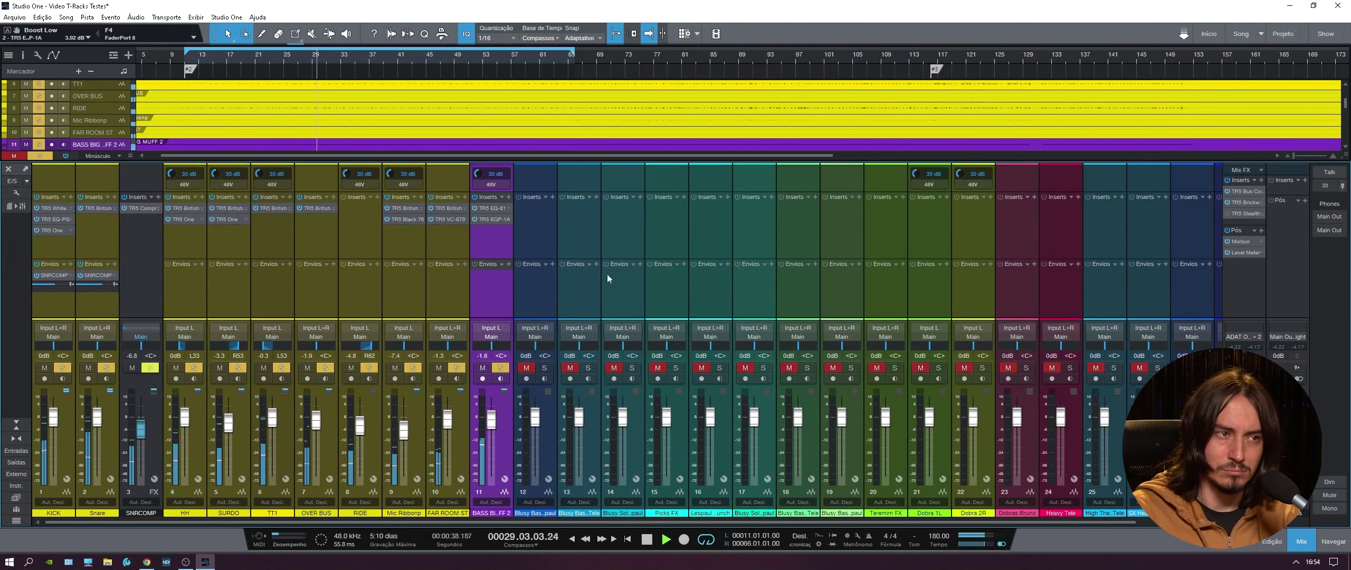
Step: Insert the TR5 White 2A compressor on the BASS BIG MUFF 2 track and stop playback
click(508, 196)
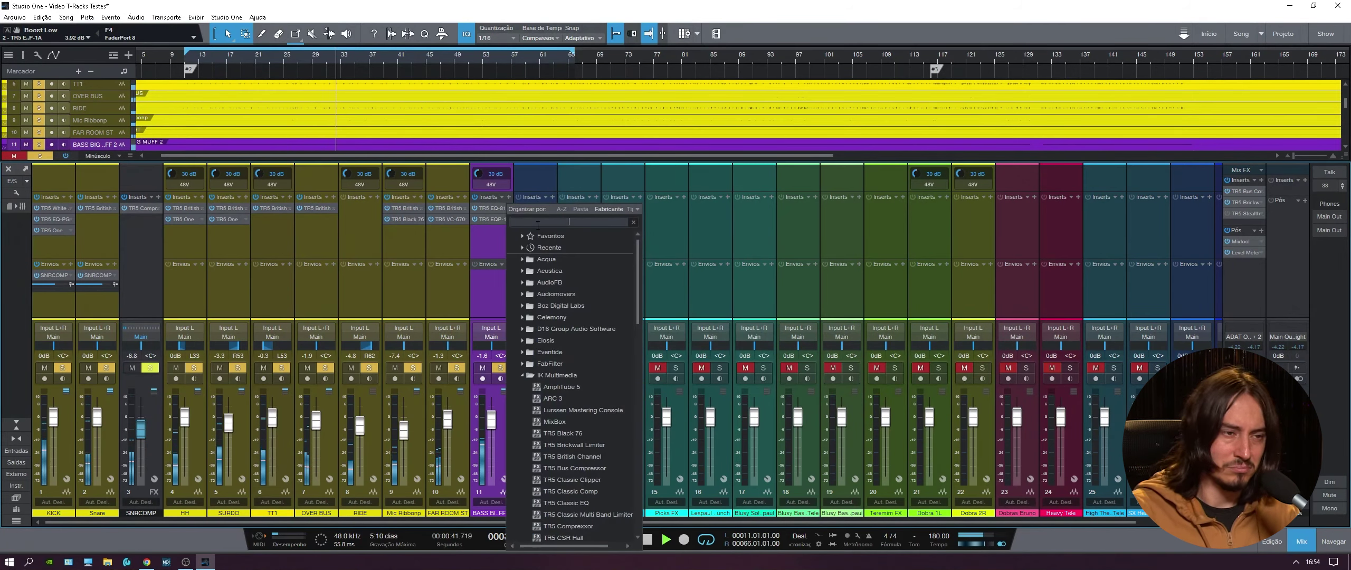
text(white)
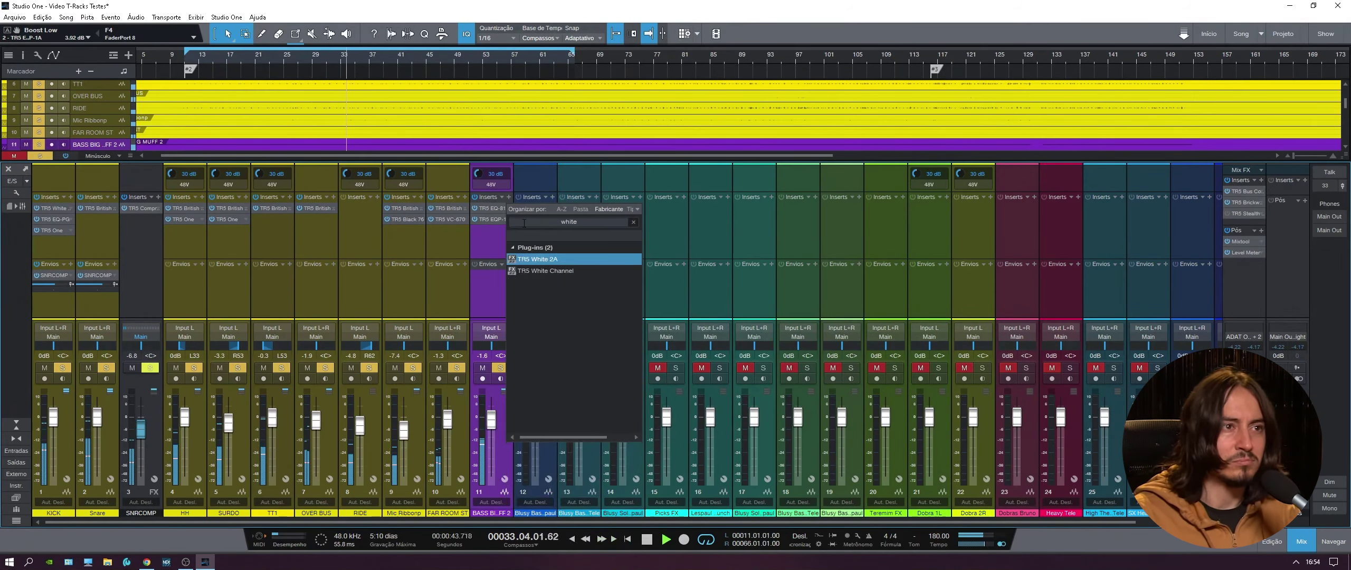
click(544, 259)
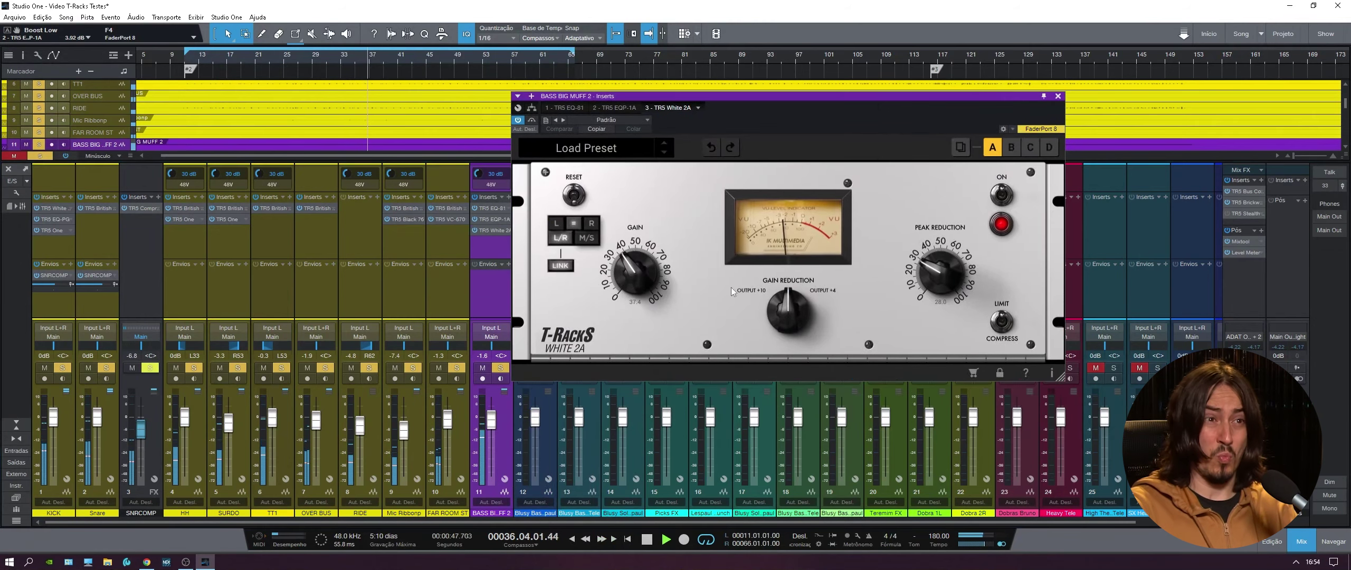
key(space)
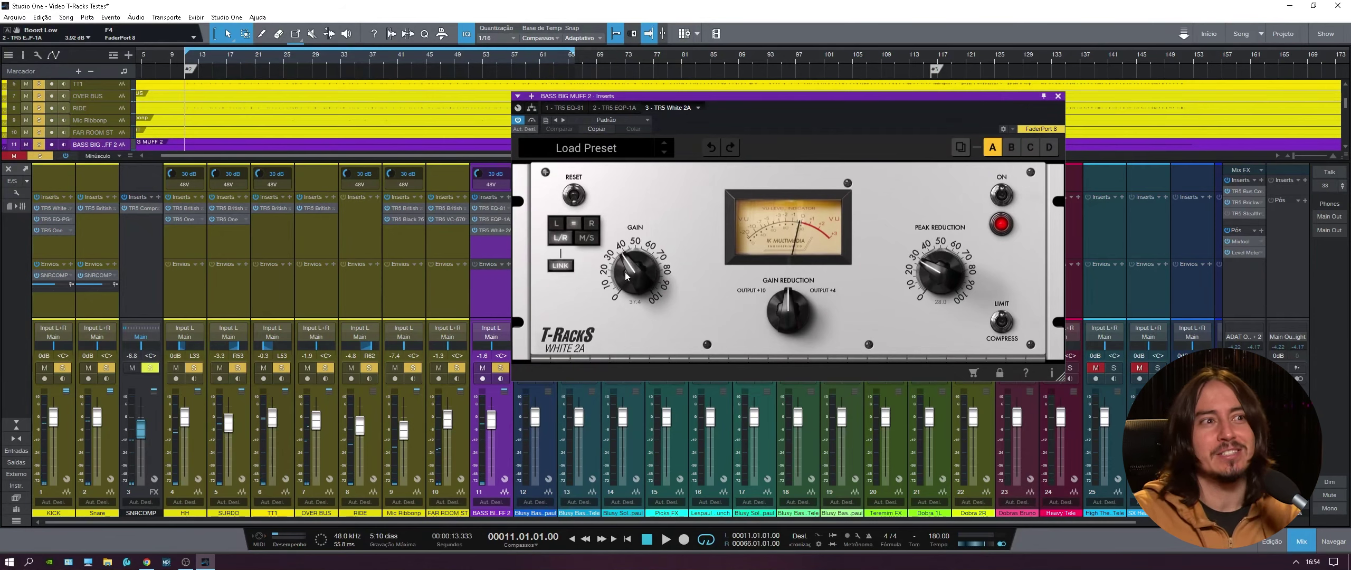
Step: Turn off the White 2A's channel link and set its gain to 28.3 dB and its peak reduction to 42.3 dB
drag(628, 264, 623, 279)
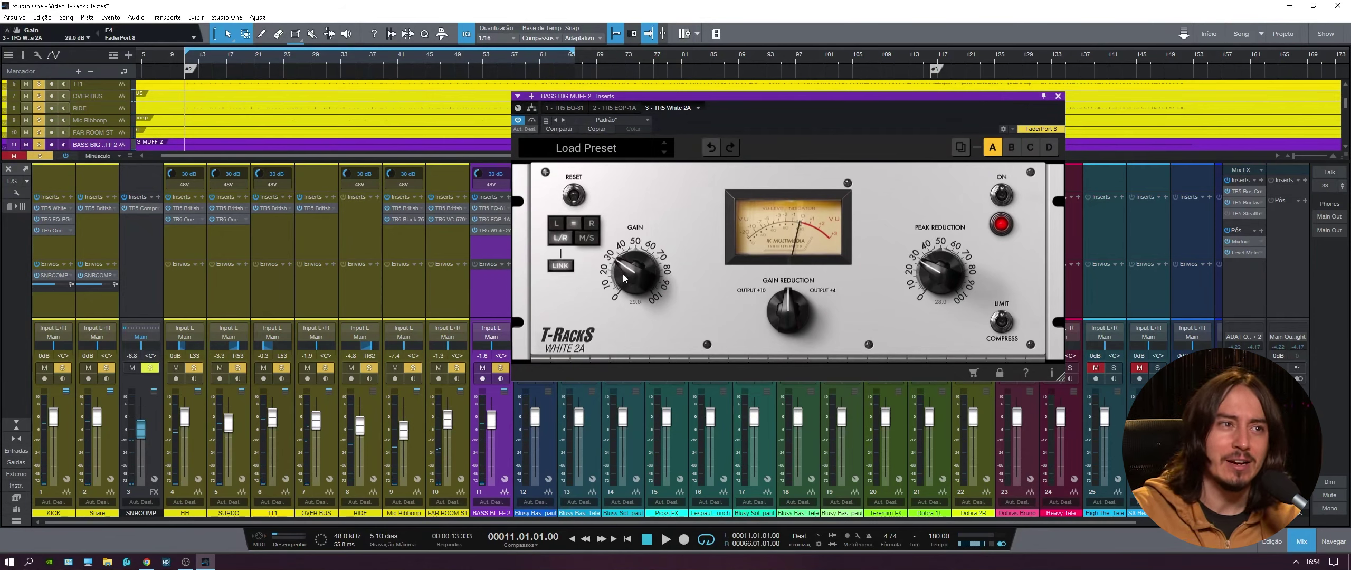
click(560, 268)
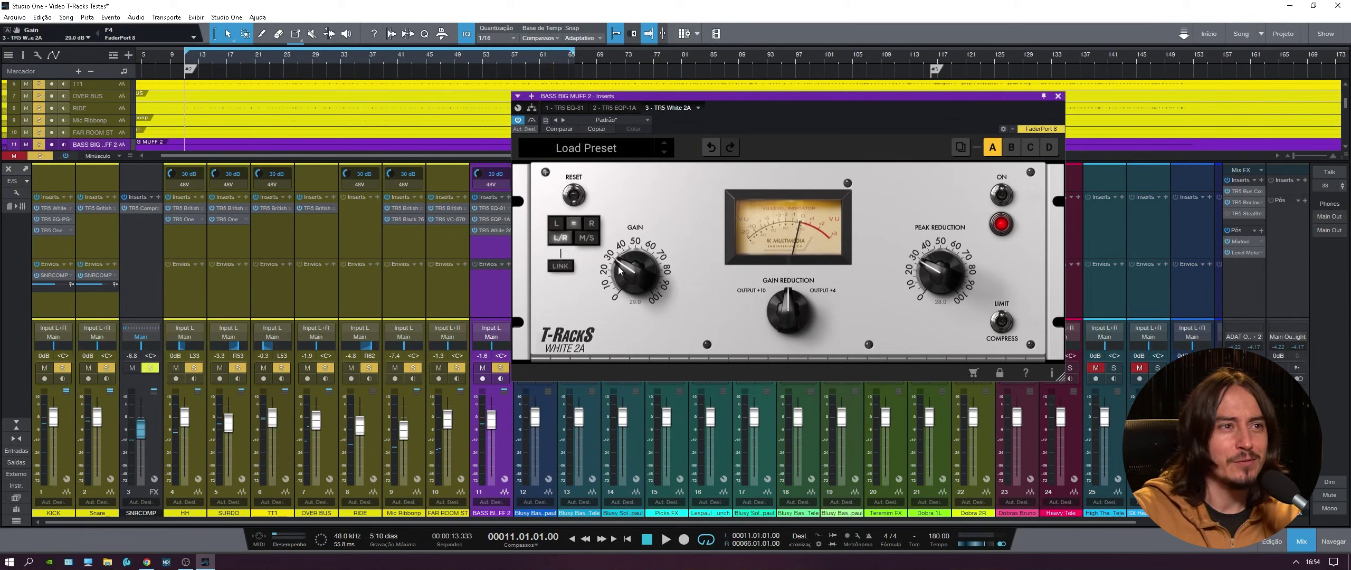
scroll(623, 271, down, 1)
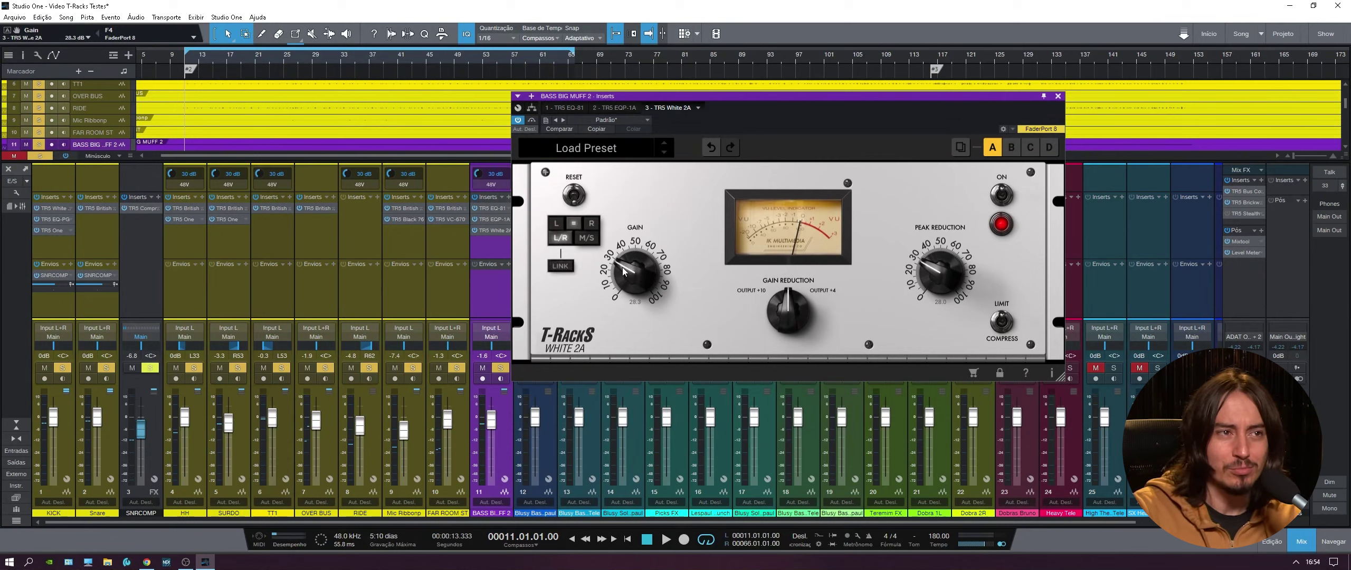
mouse_move(939, 284)
mouse_down()
mouse_move(943, 267)
mouse_move(956, 271)
mouse_up()
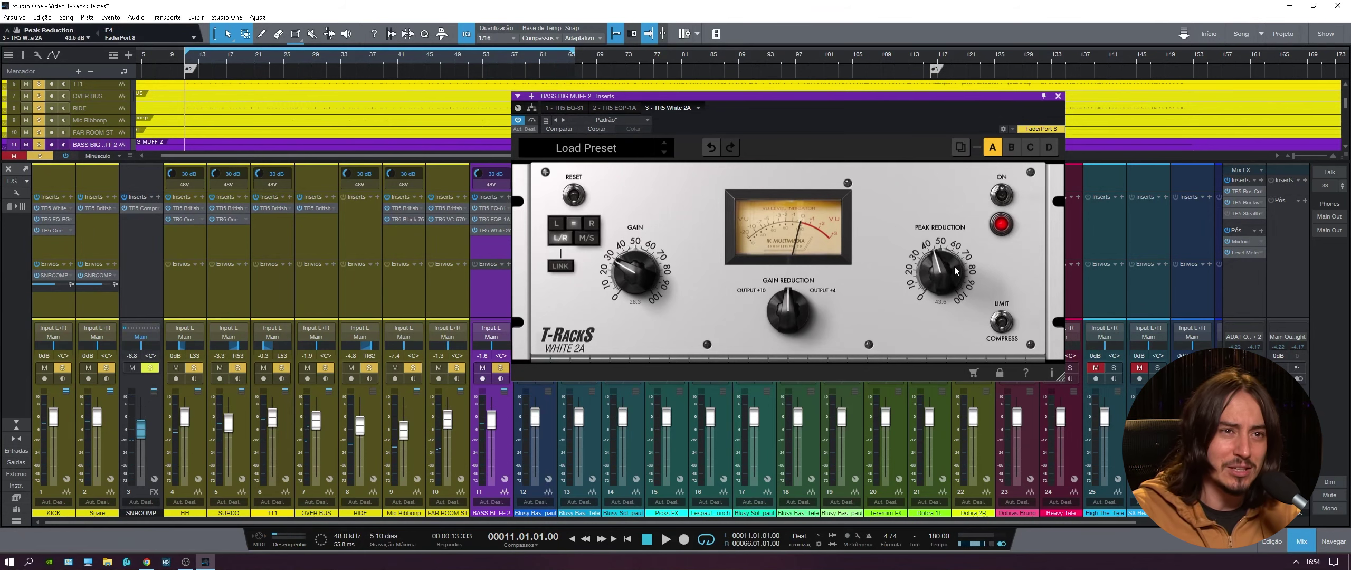
drag(900, 121, 958, 89)
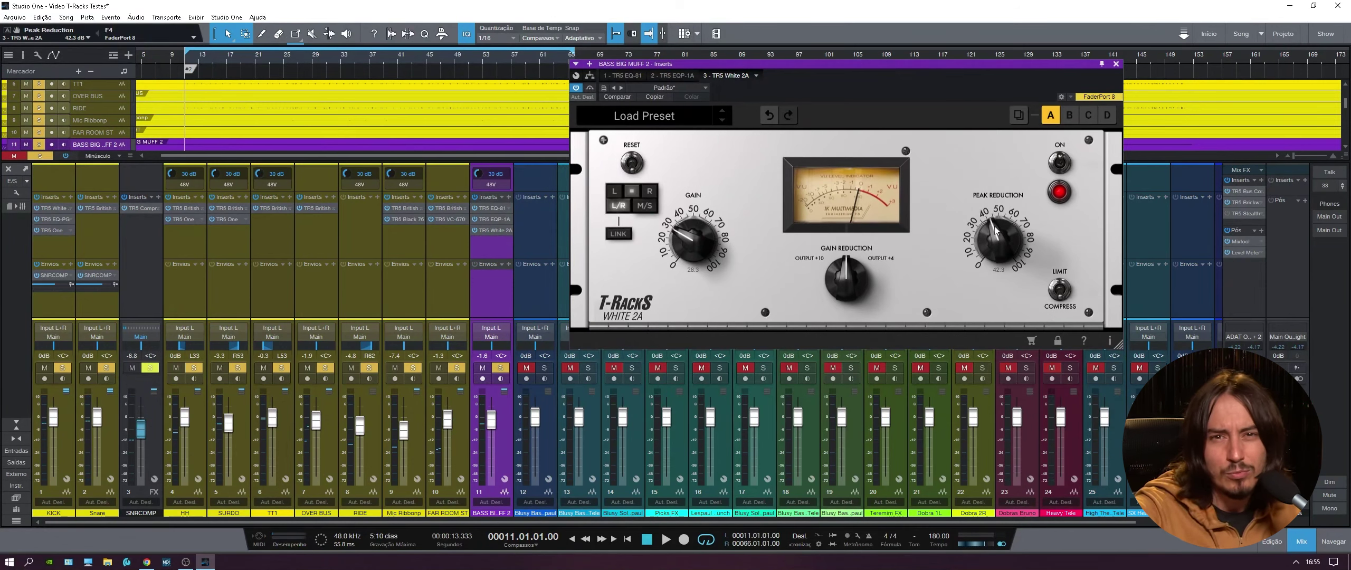
Step: Lower the White 2A's peak reduction to 20.2 dB during playback and bypass the compressor on the bass track
key(space)
drag(995, 231, 989, 263)
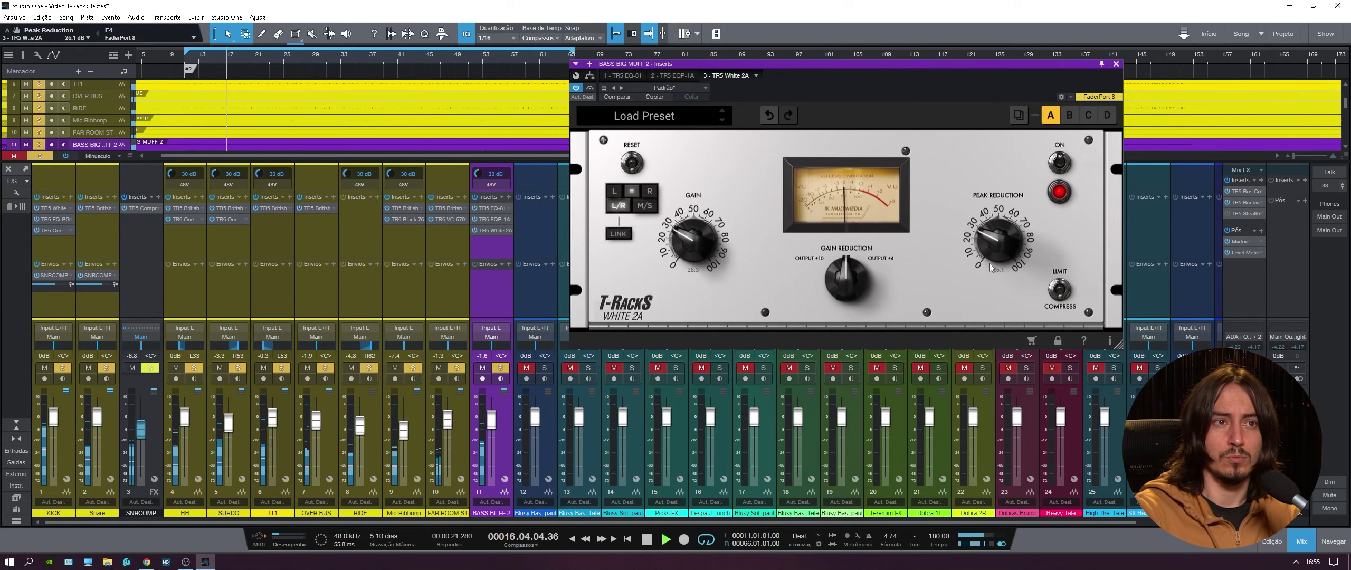
drag(988, 263, 988, 267)
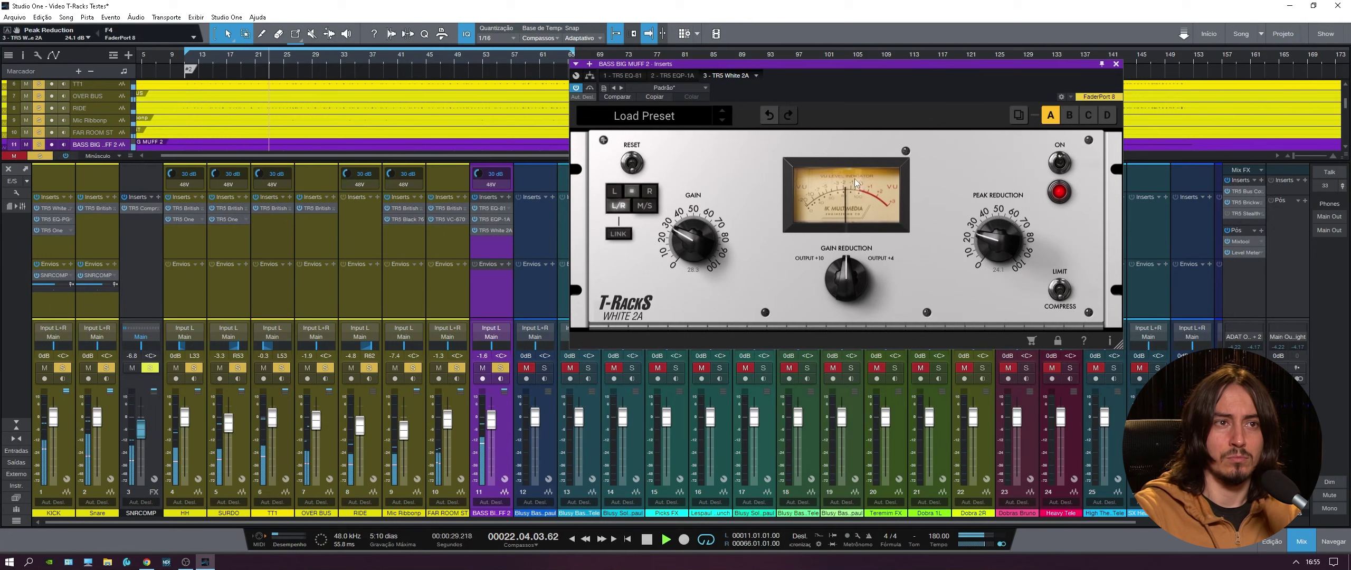
drag(984, 243, 993, 244)
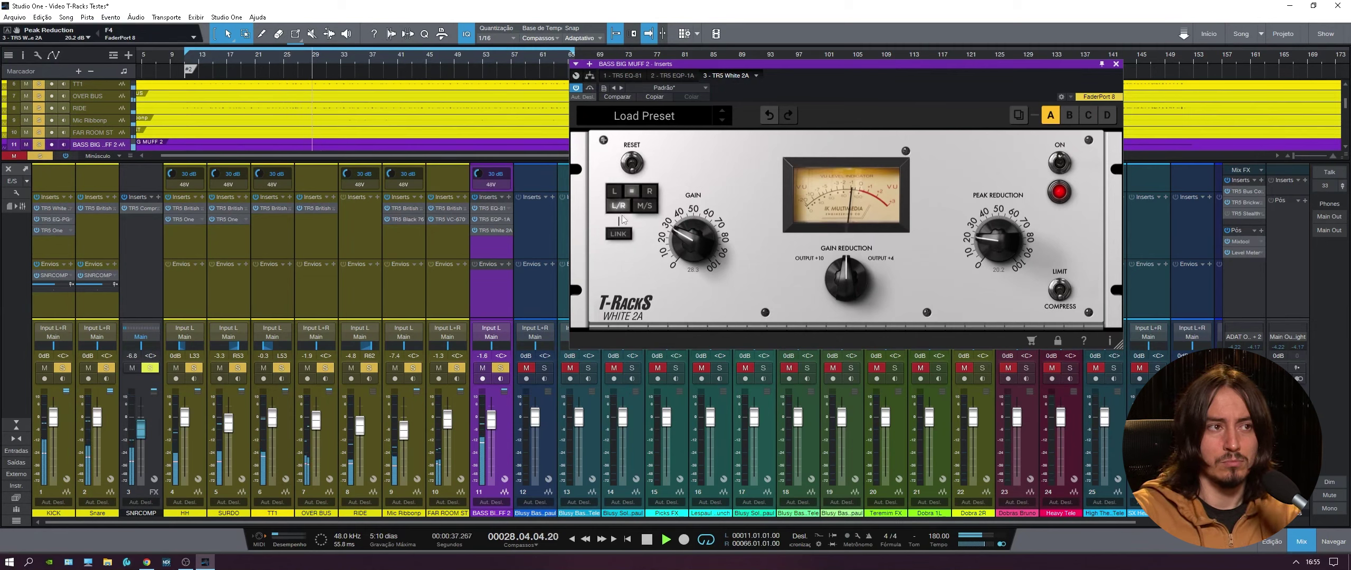
click(475, 230)
key(space)
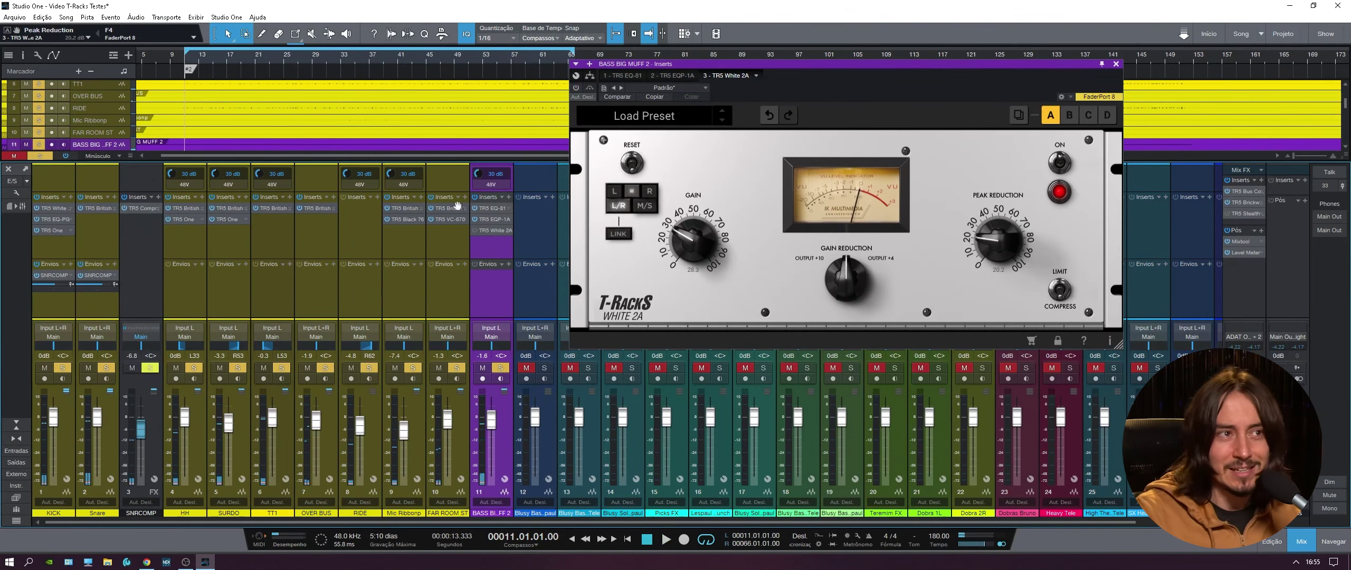
Step: Insert the TR5 Opto Comp from the IK Multimedia plug-ins on the bass track and set its attack to 2.42 ms
click(508, 197)
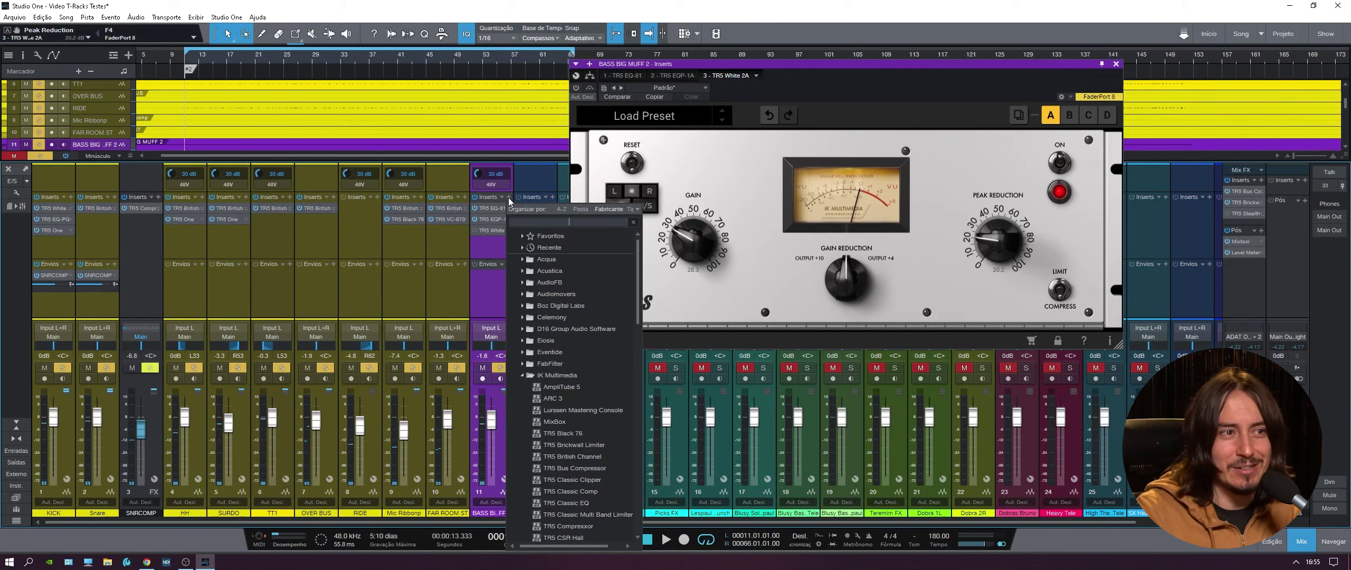
click(521, 376)
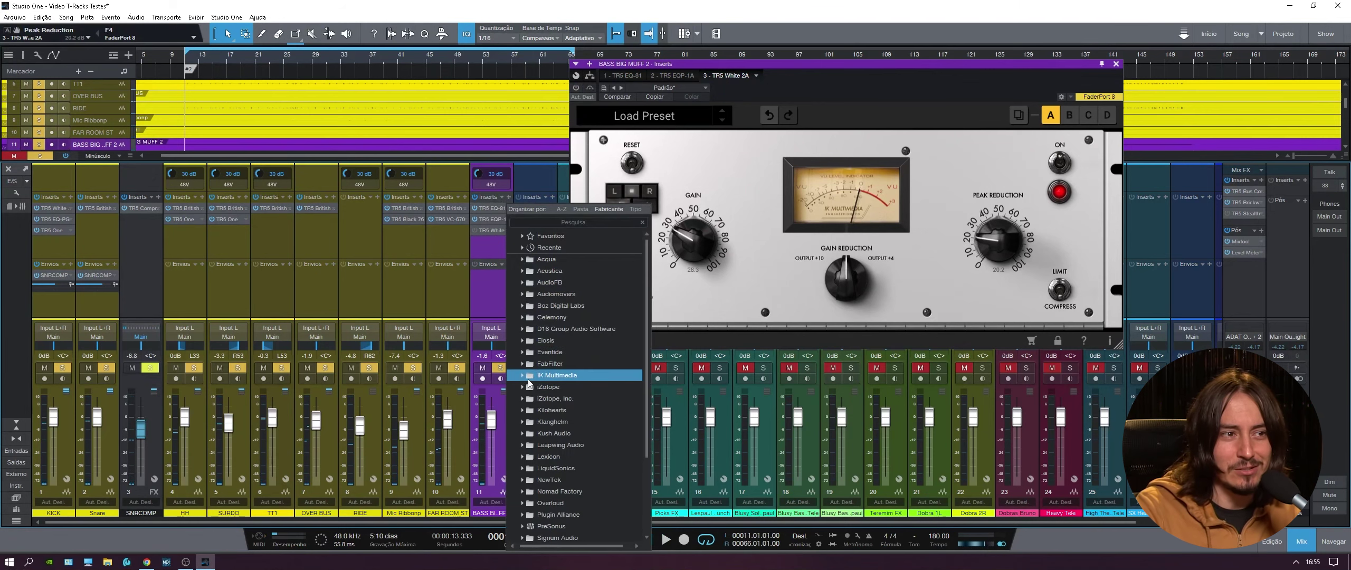
scroll(522, 417, down, 1)
click(522, 341)
scroll(580, 369, down, 3)
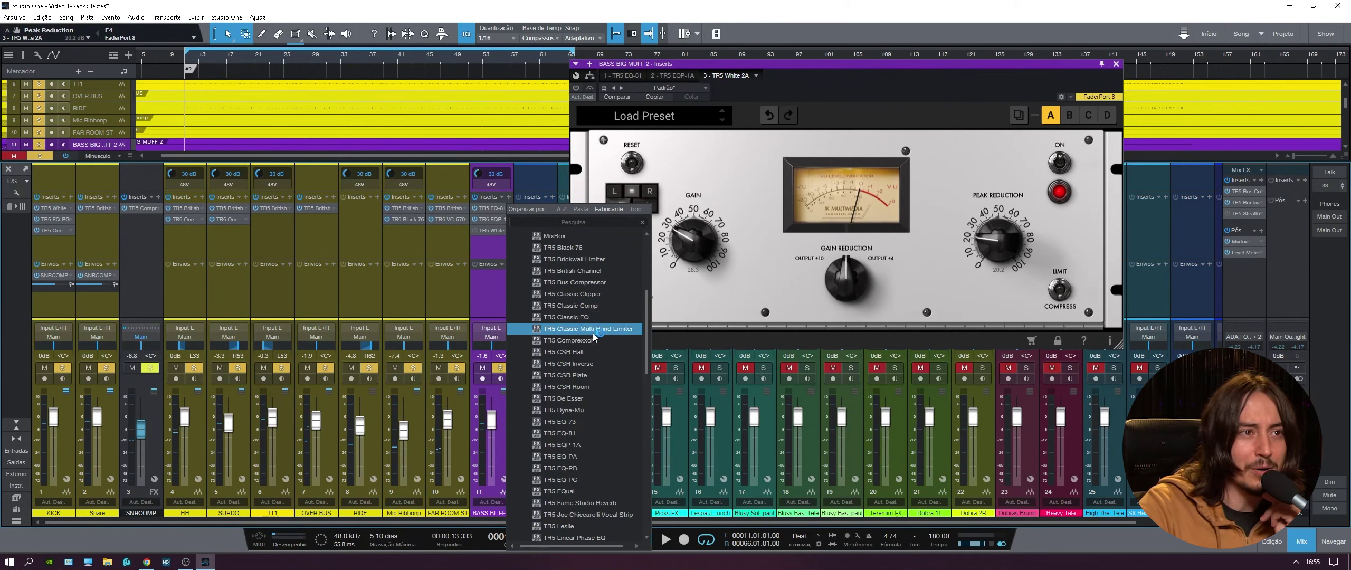
scroll(598, 357, down, 1)
scroll(598, 356, down, 3)
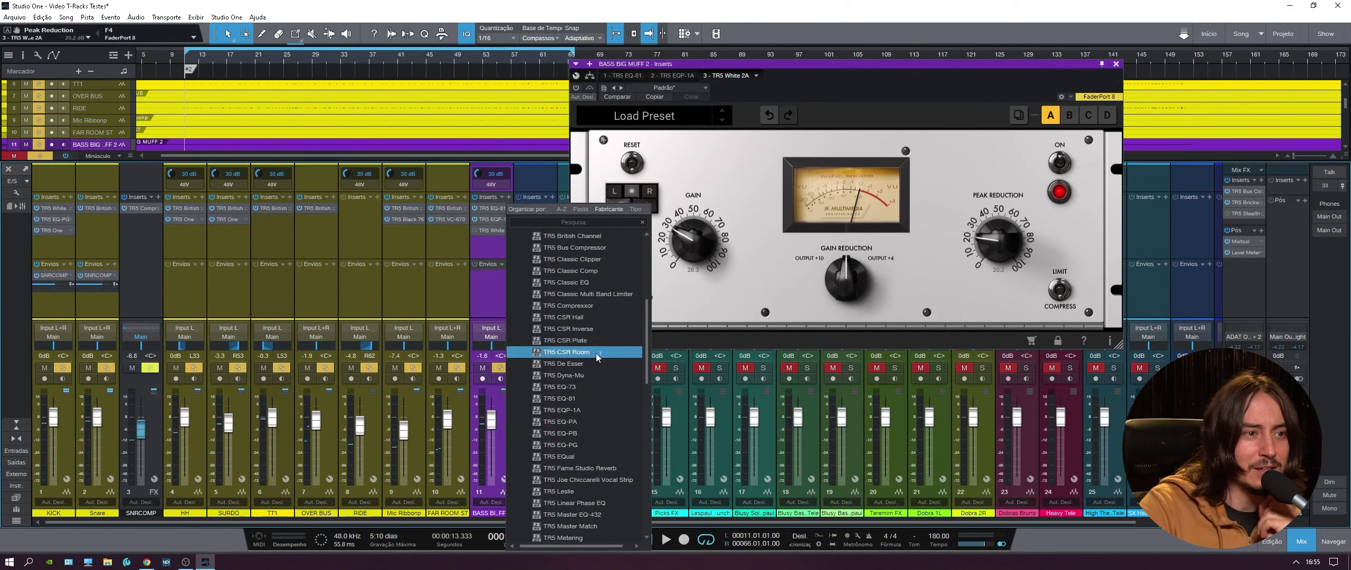
click(582, 491)
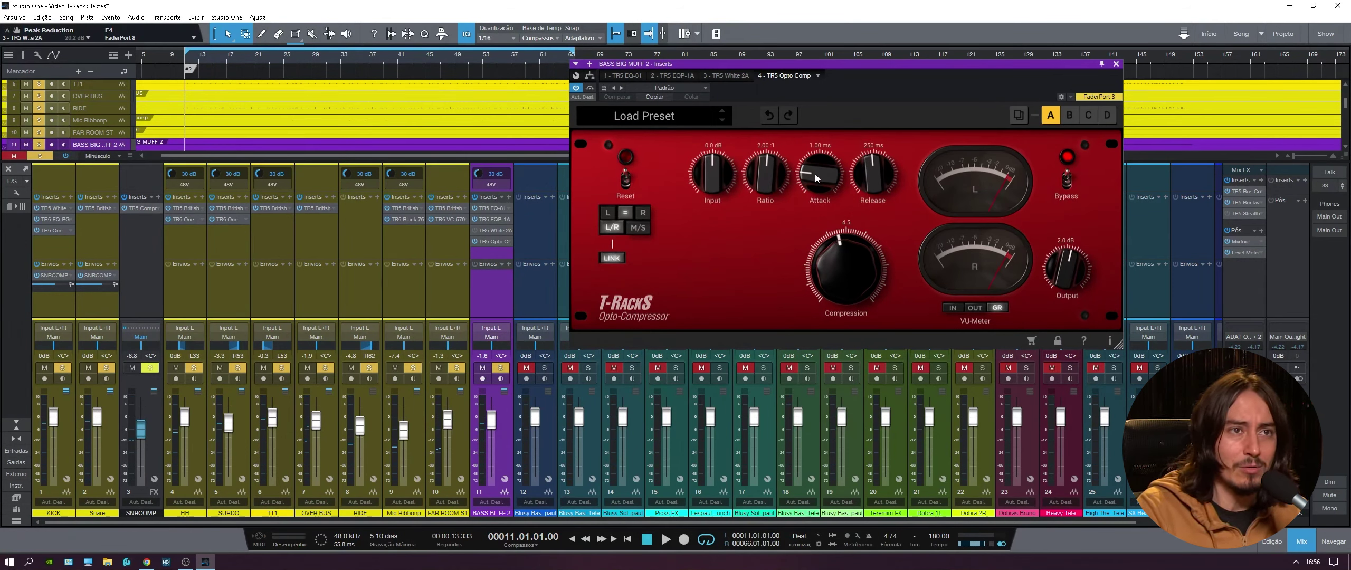
drag(826, 176, 825, 157)
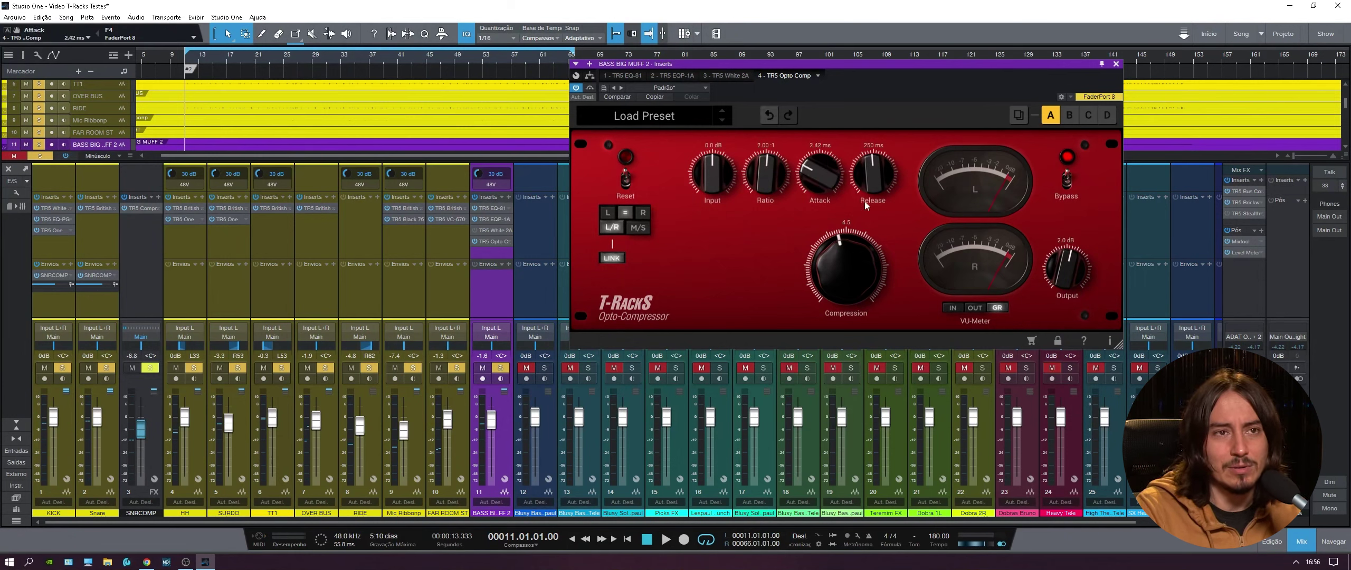
Step: Start playback and set the Opto Comp's release to 100 ms, ratio to 2.17:1 and output to about 0 dB
key(space)
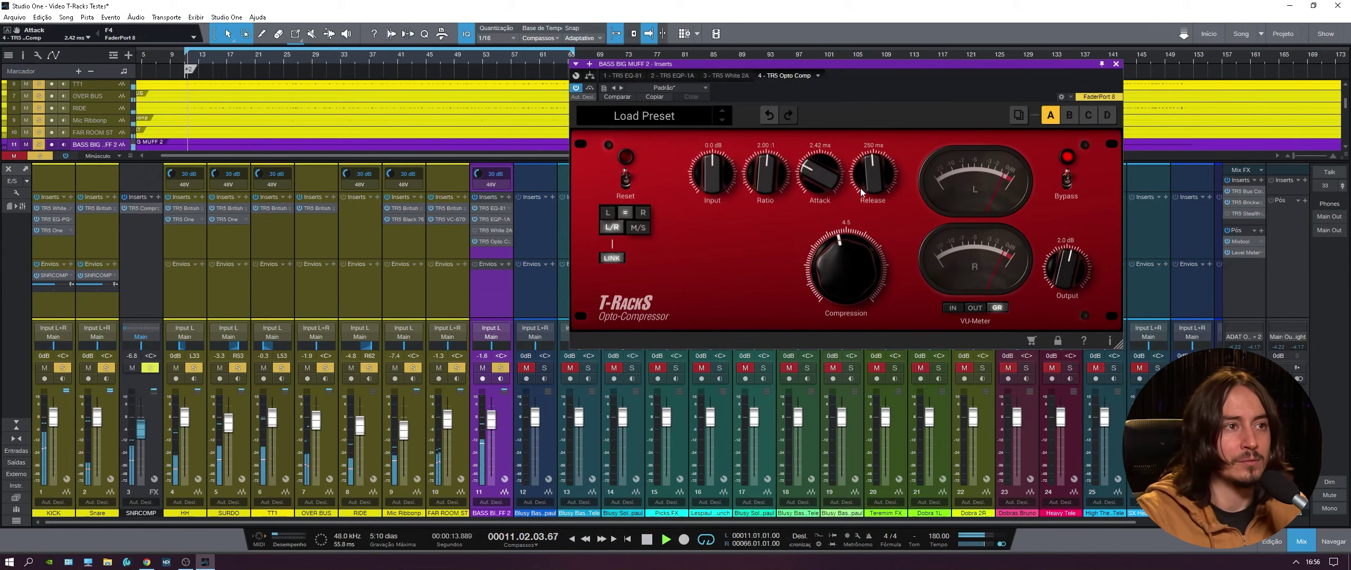
scroll(868, 186, down, 5)
scroll(868, 186, down, 1)
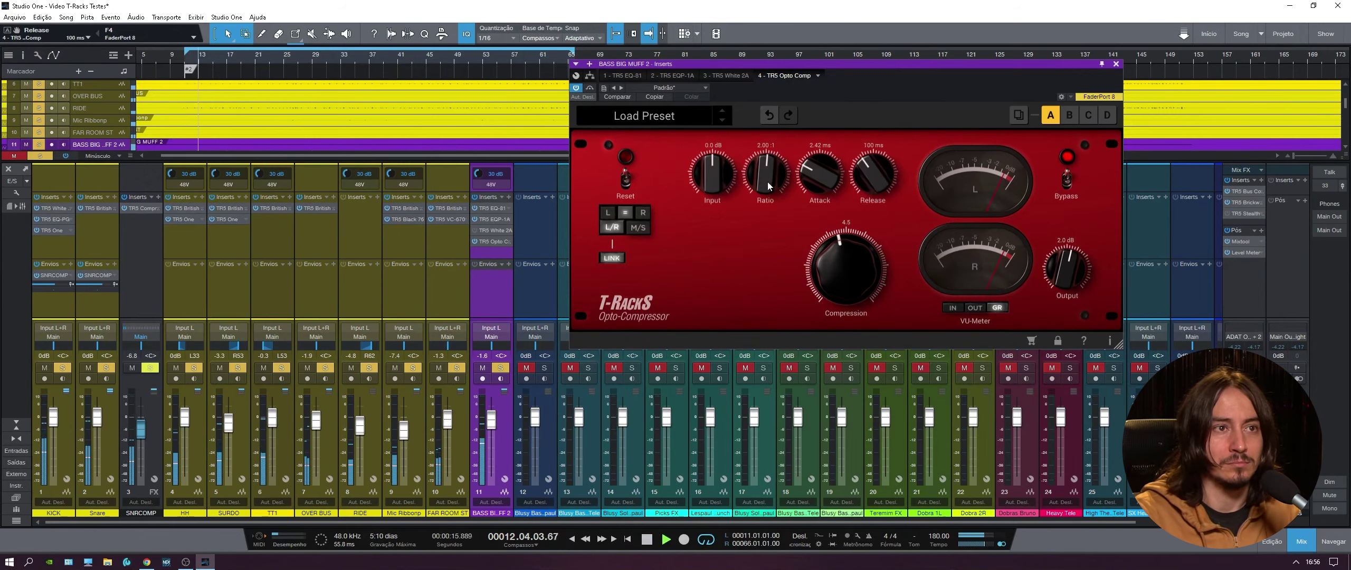
scroll(763, 184, up, 2)
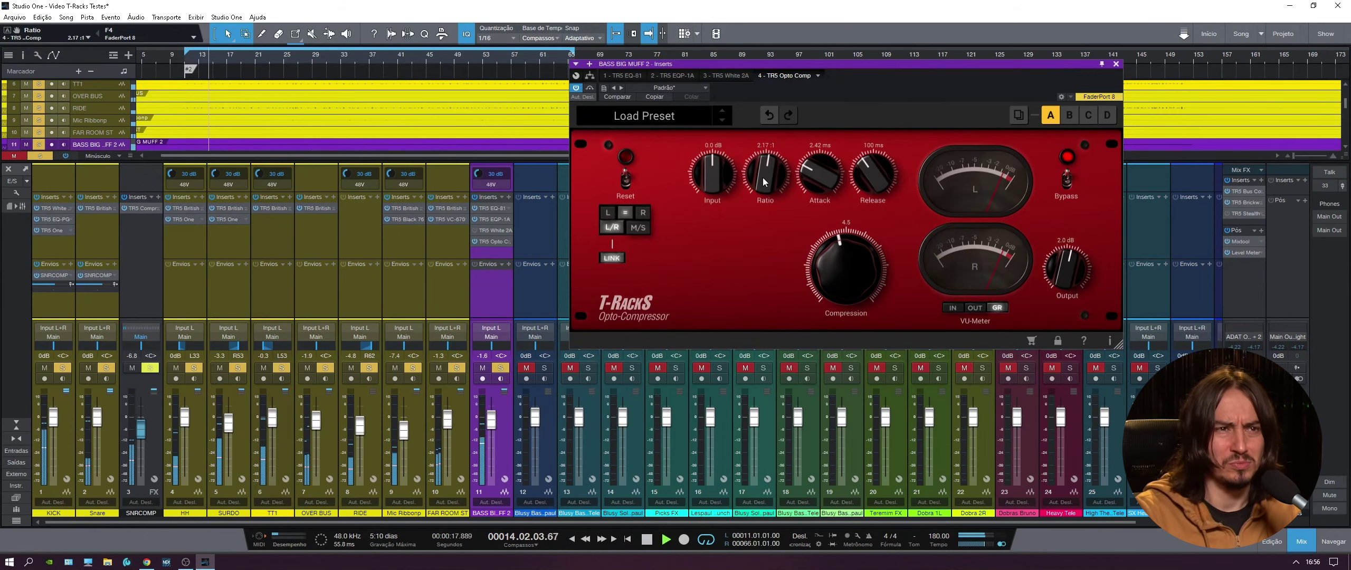
scroll(1066, 260, down, 4)
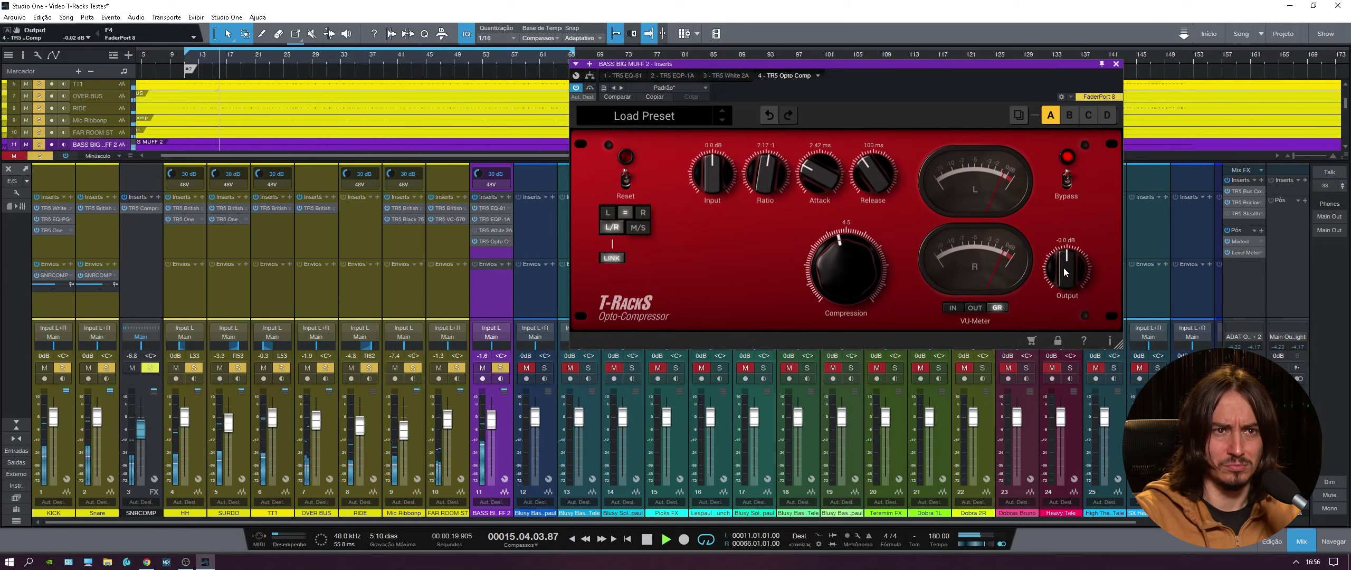
Step: Raise the Opto Comp's compression to about 6.5 and set attack to 1.81 ms, release to 37 ms and ratio to 2.21:1
drag(833, 269, 842, 224)
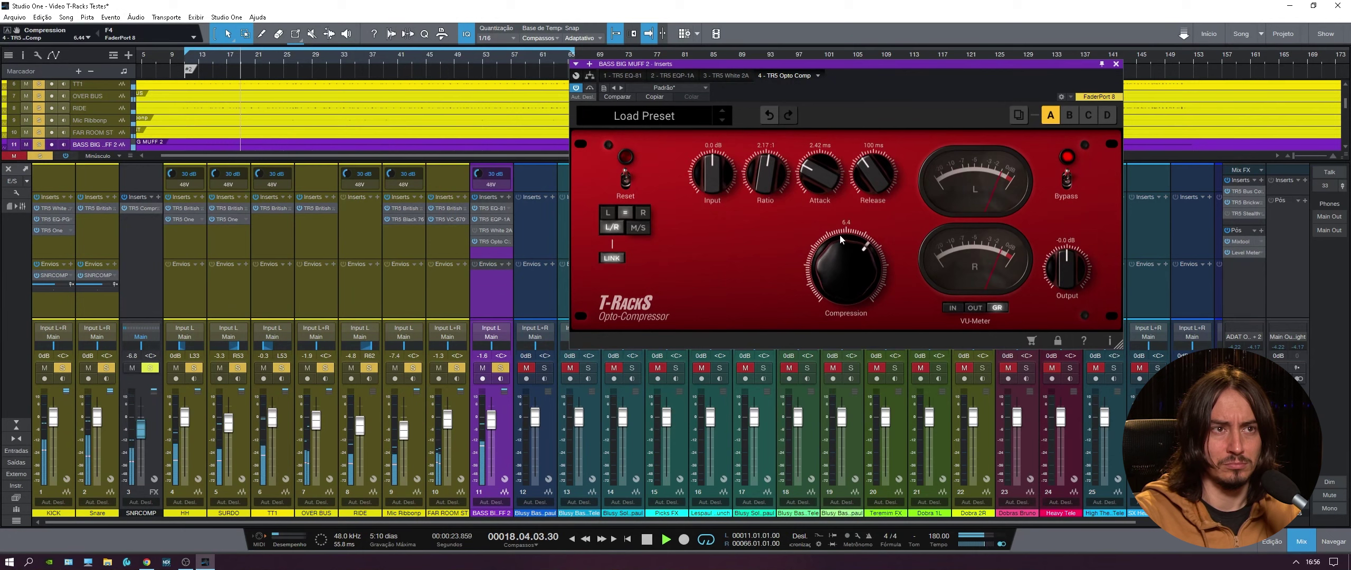
drag(808, 159, 866, 198)
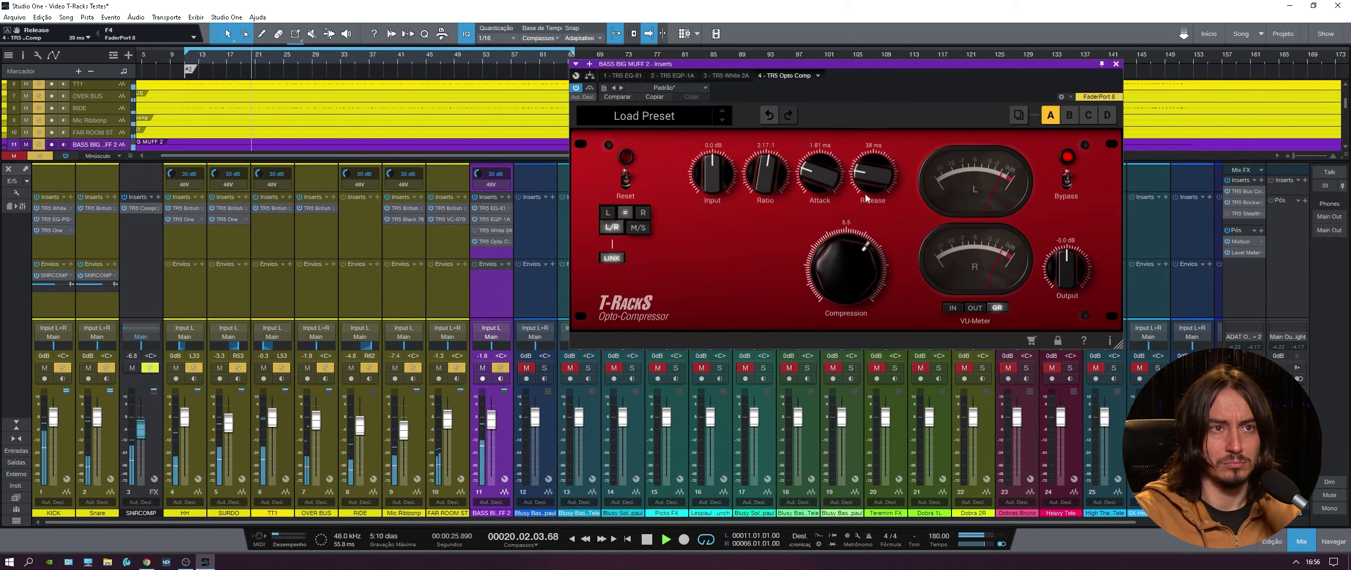
drag(765, 185, 765, 183)
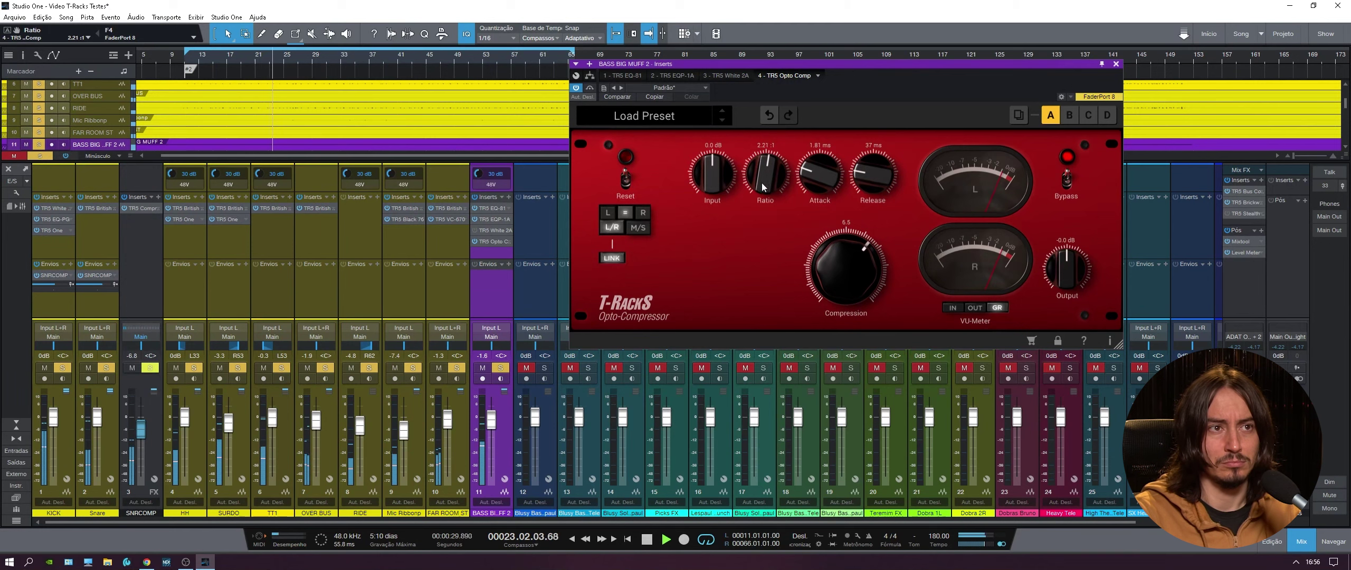
Step: Set the Opto Comp's release to 30 ms, raise its compression further and lower its output slightly
drag(1072, 262, 1069, 270)
drag(844, 266, 849, 226)
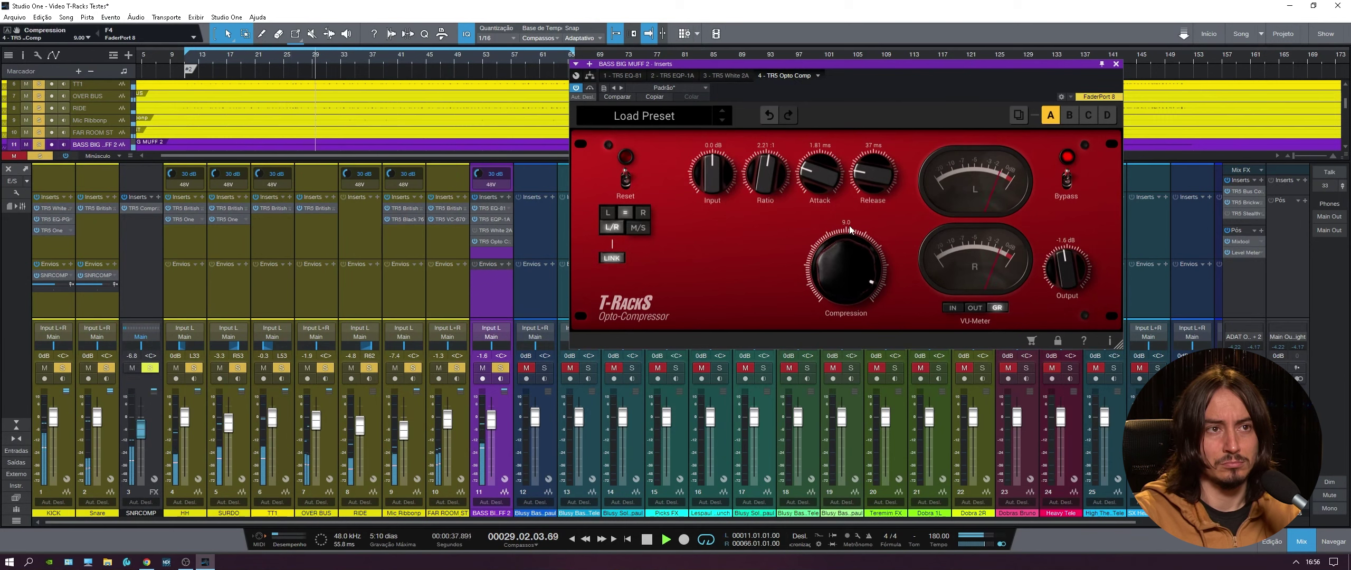
drag(848, 226, 849, 222)
drag(865, 159, 868, 252)
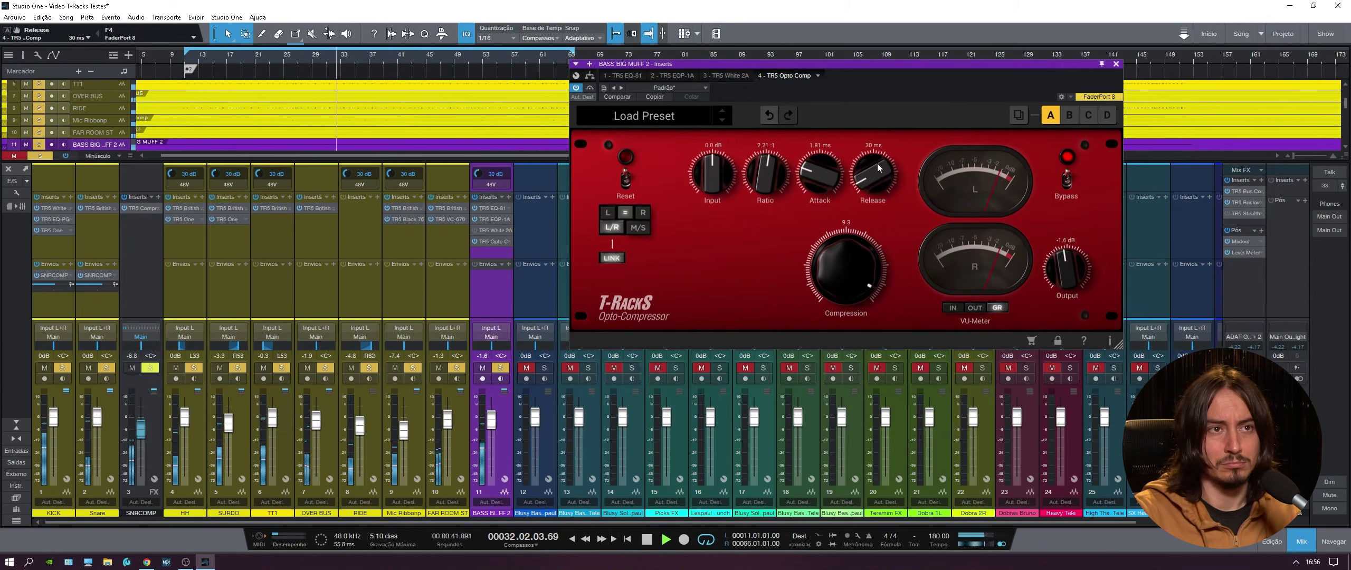
Step: Set the Opto Comp's attack to 2.04 ms, ratio to 1.82:1, compression to 10.0 and output to 0.9 dB
drag(817, 181, 765, 182)
drag(846, 276, 854, 242)
scroll(1071, 258, up, 5)
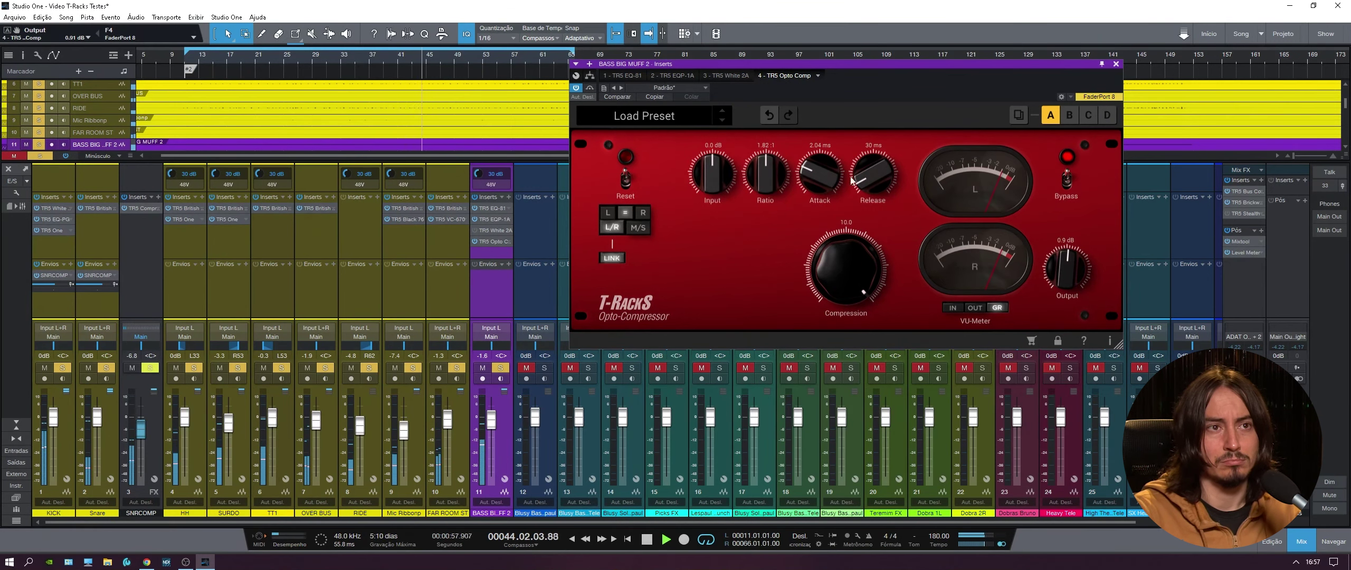
Step: Set the Opto Comp's attack to 1.99 ms, raise its input to 8.2 dB and lower its output to compensate
click(825, 179)
drag(825, 179, 825, 182)
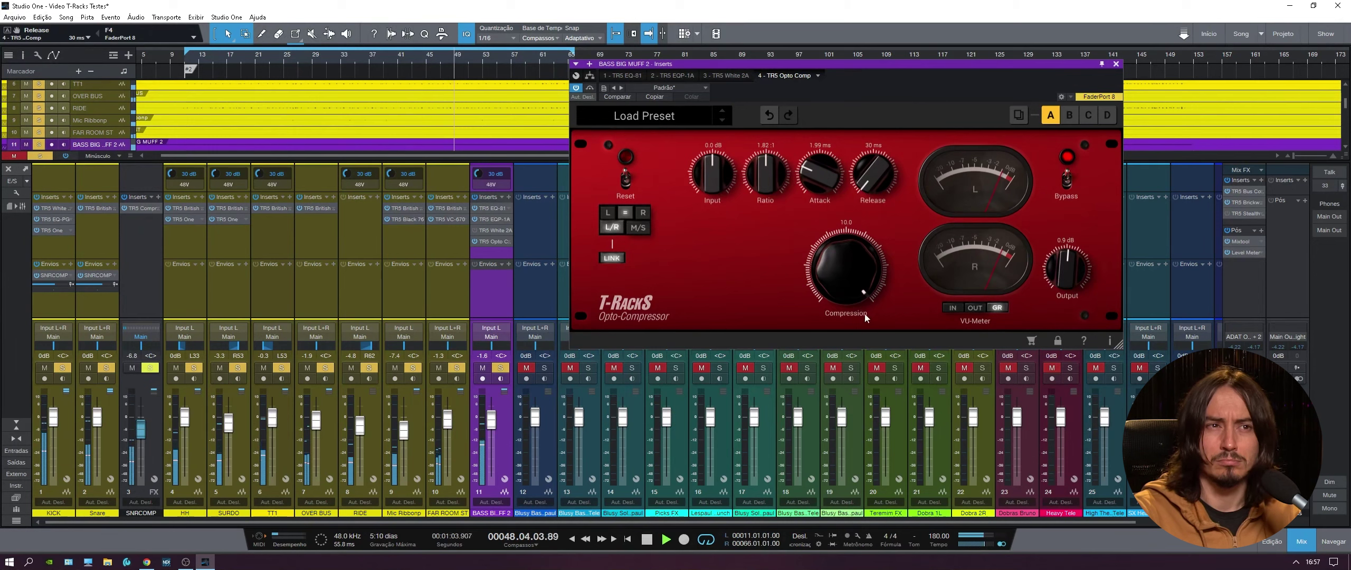
drag(733, 190, 718, 167)
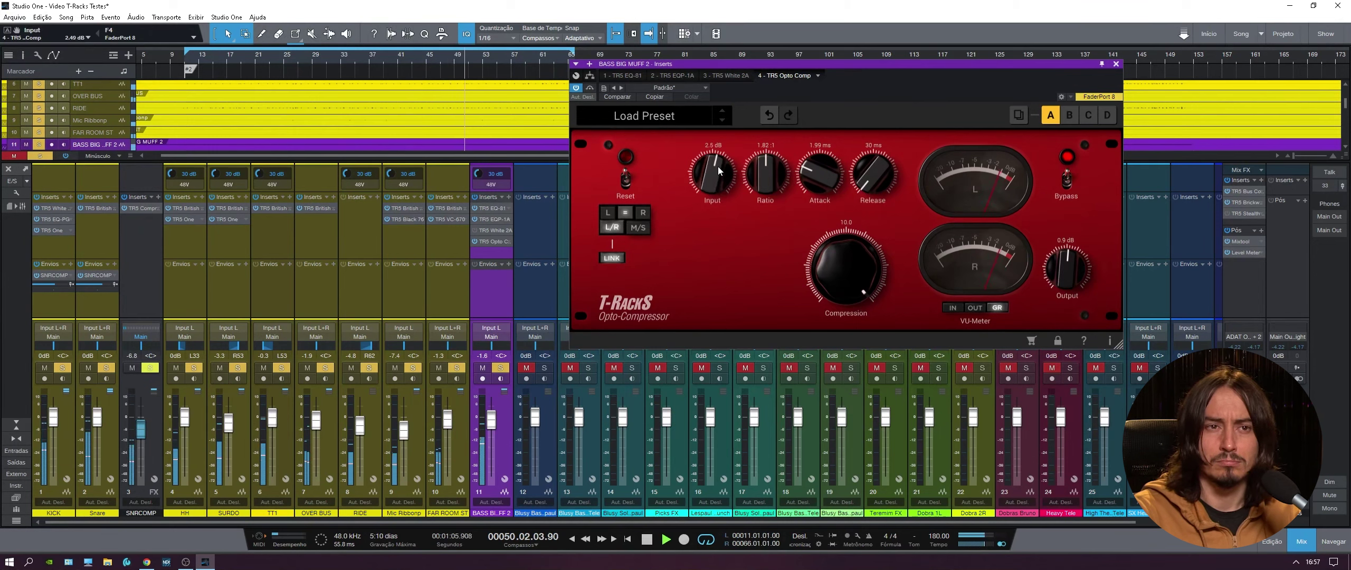
drag(1066, 270, 1066, 295)
drag(680, 180, 702, 158)
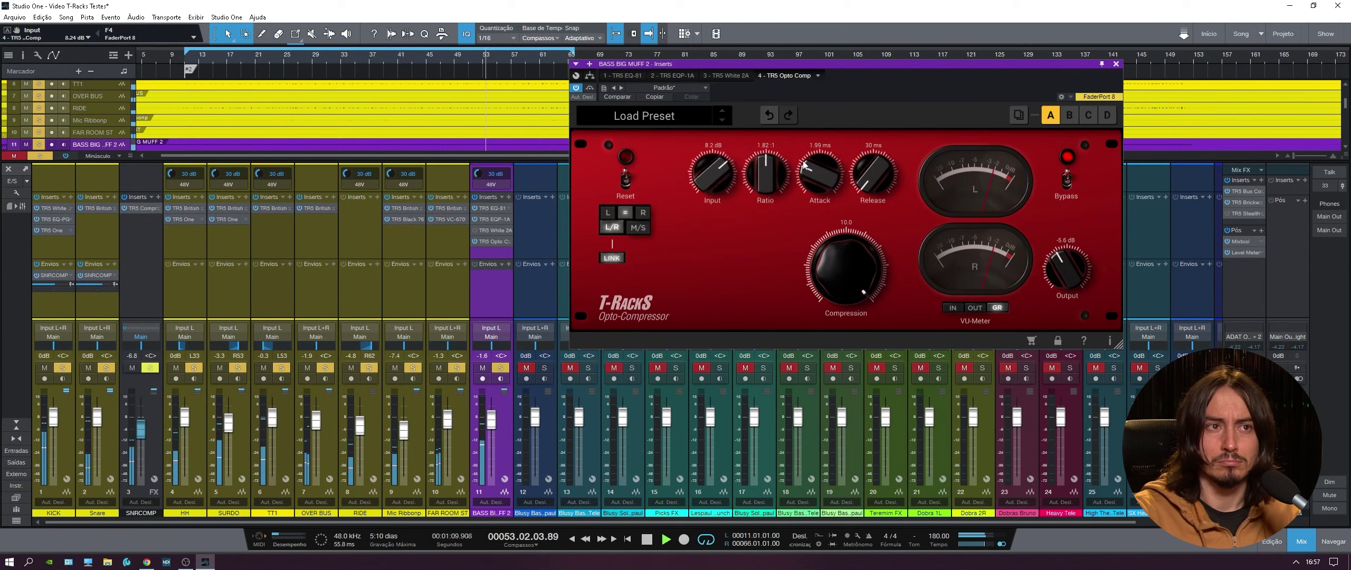
Step: Set the Opto Comp's attack to 6.81 ms, compression to 5.0, input to 10.9 dB and output to -10.1 dB
drag(816, 171, 810, 139)
drag(857, 277, 835, 346)
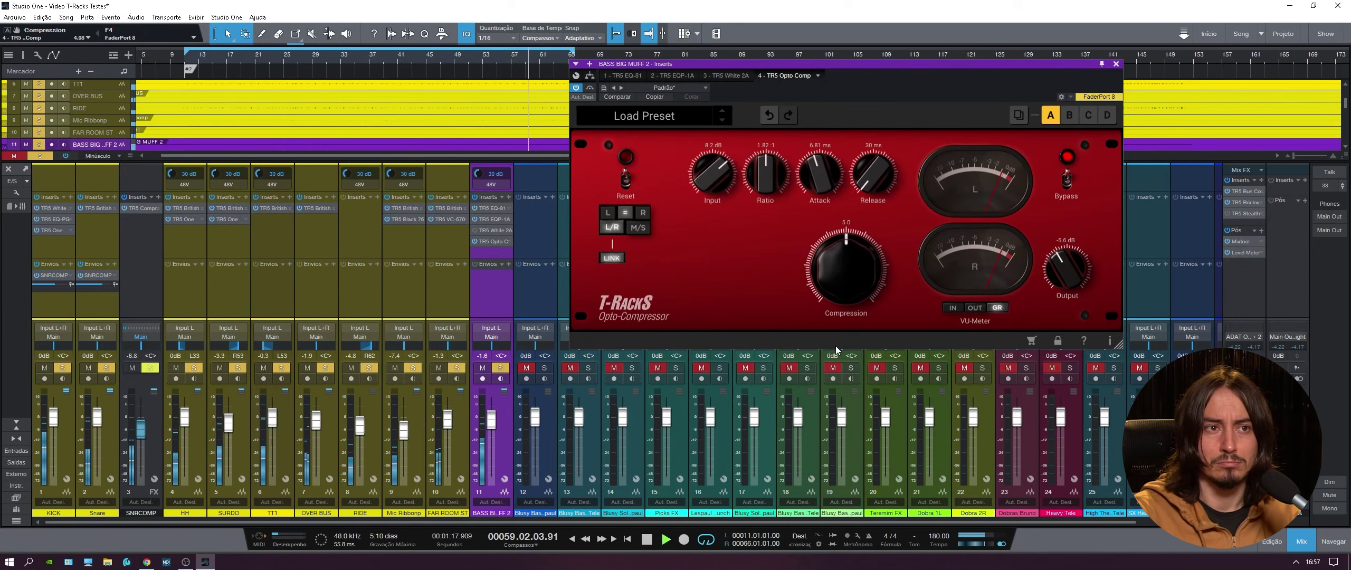
drag(711, 174, 721, 144)
drag(1066, 266, 1064, 300)
mouse_move(713, 184)
mouse_down()
mouse_move(717, 210)
mouse_move(720, 199)
mouse_up()
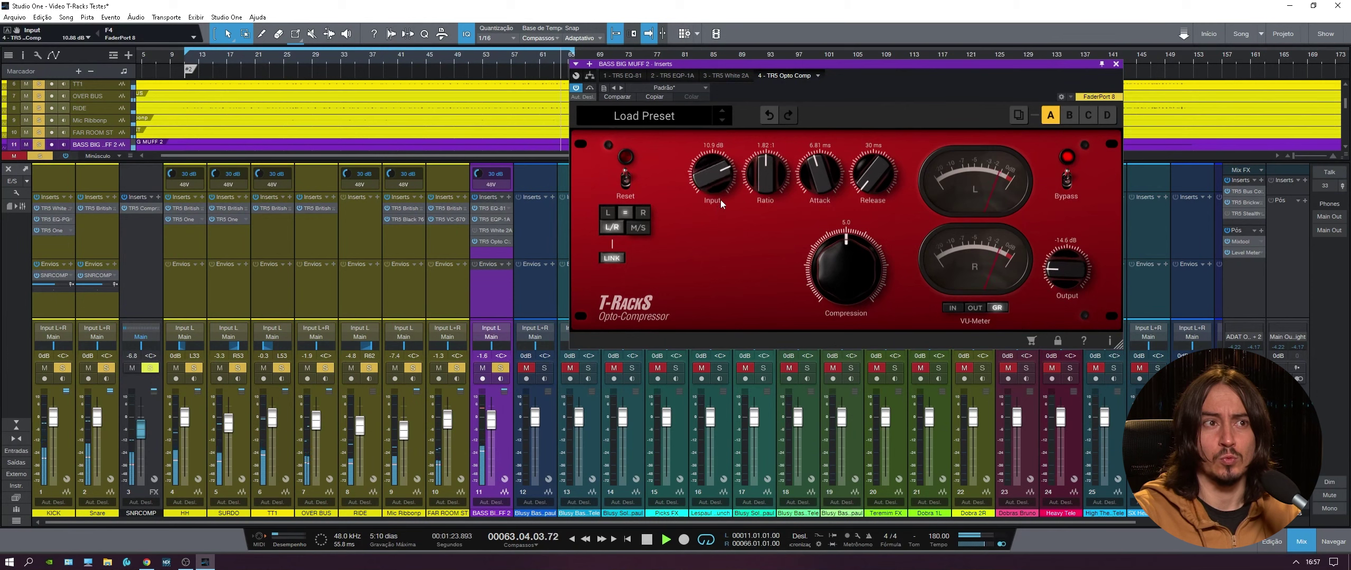
drag(1073, 254, 1072, 264)
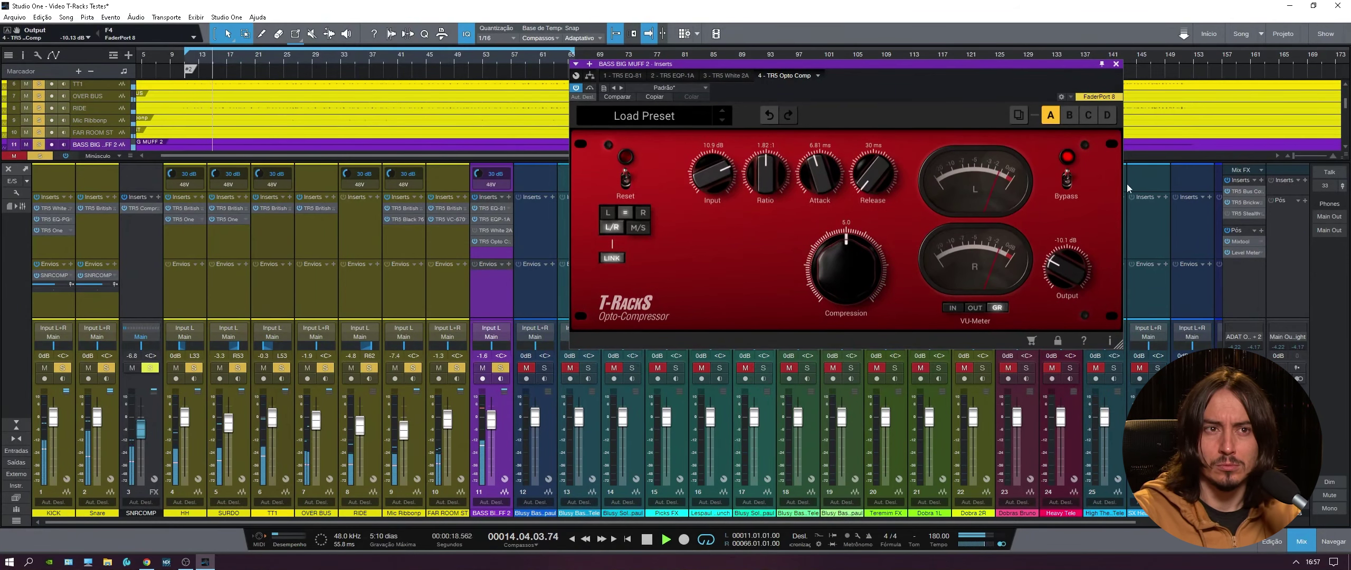
Step: Compare the bass with and without the Opto Comp using bypass, set its output to -9.0 dB and stop playback
click(591, 89)
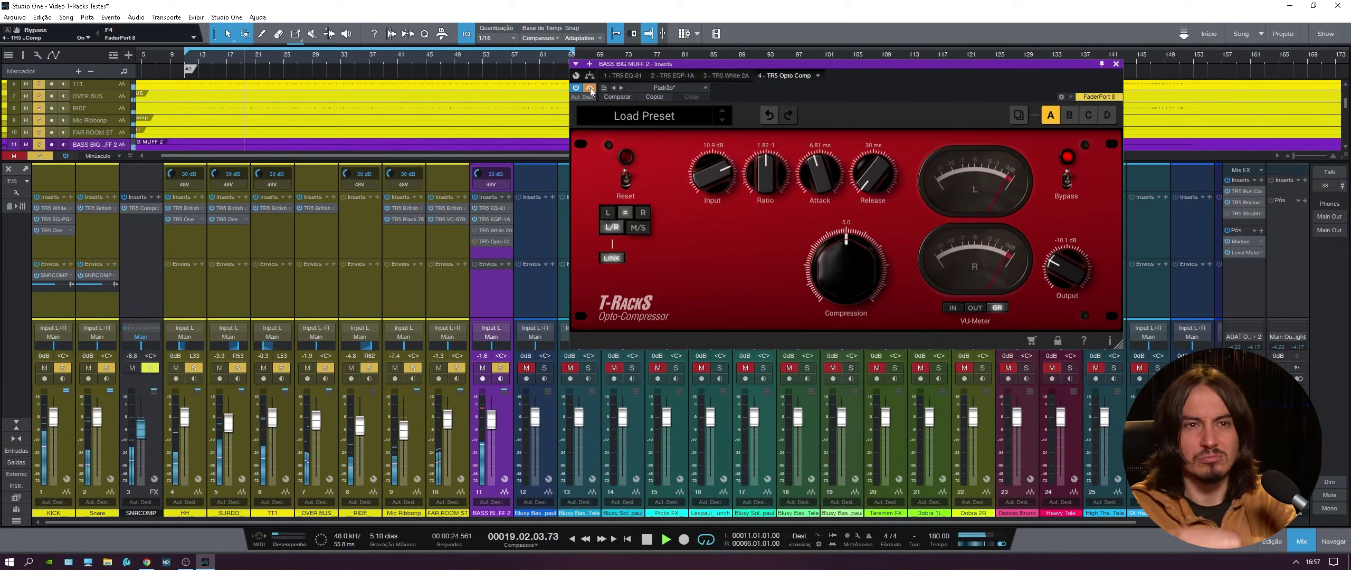
click(590, 89)
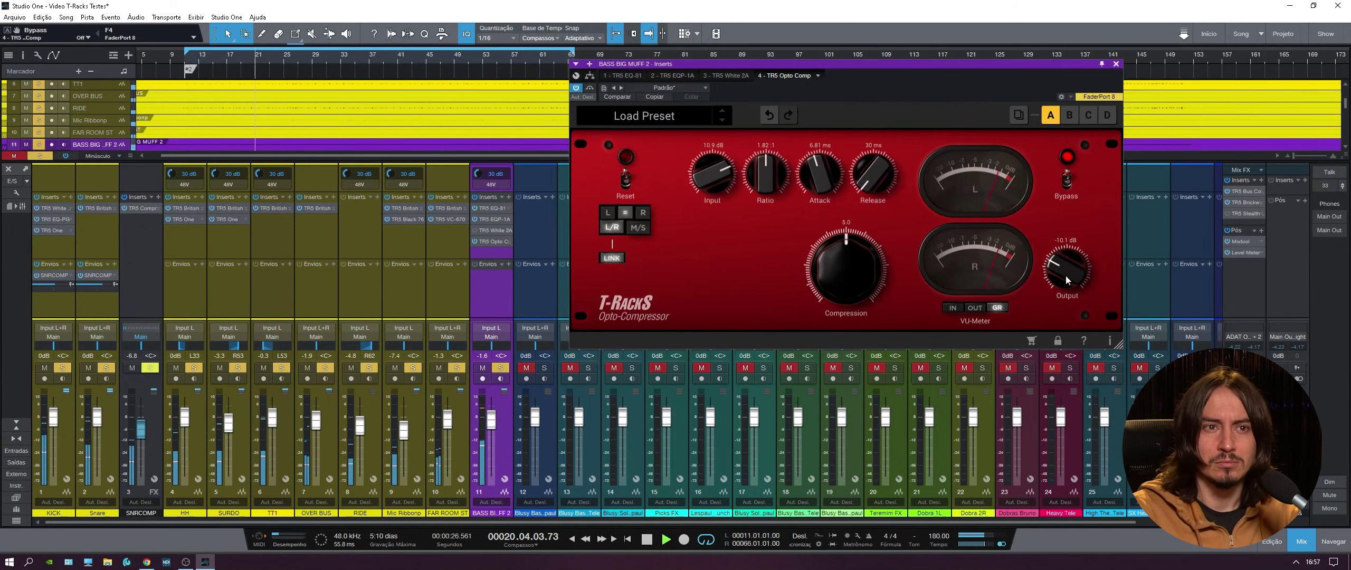
click(590, 88)
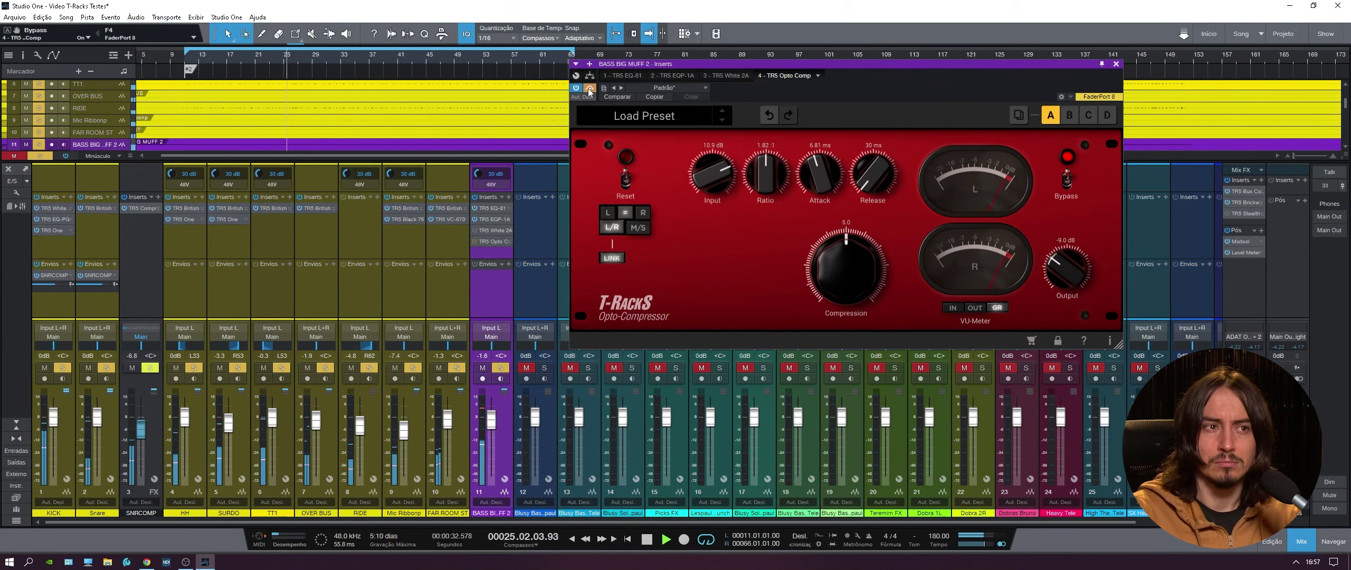
click(590, 89)
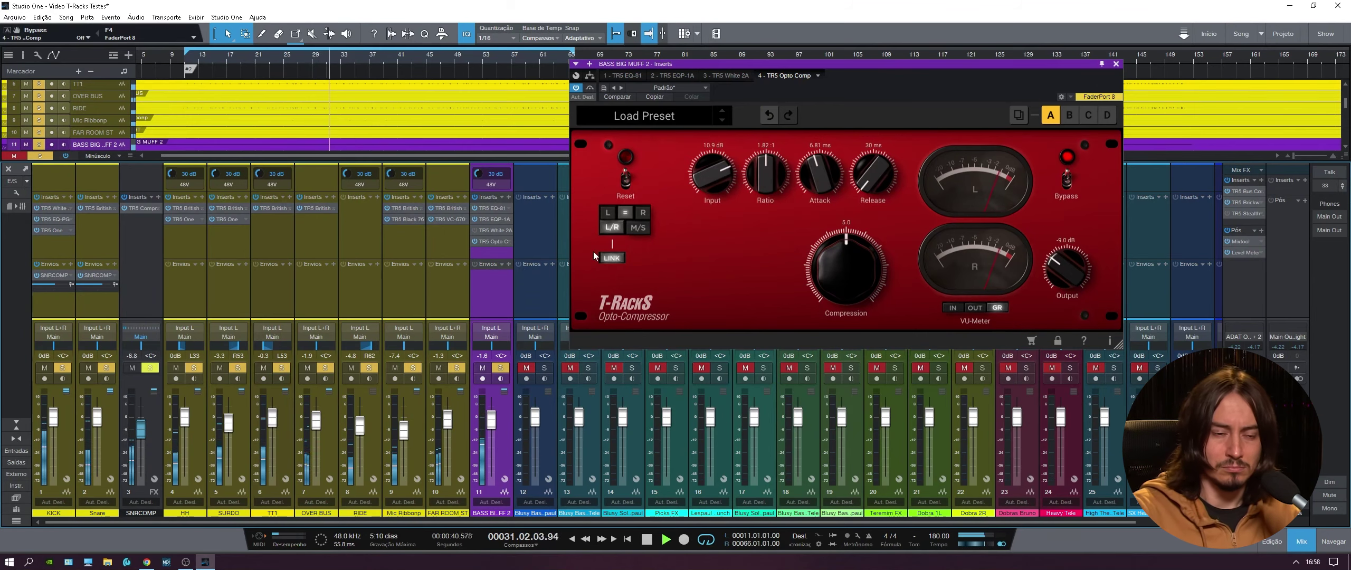
key(space)
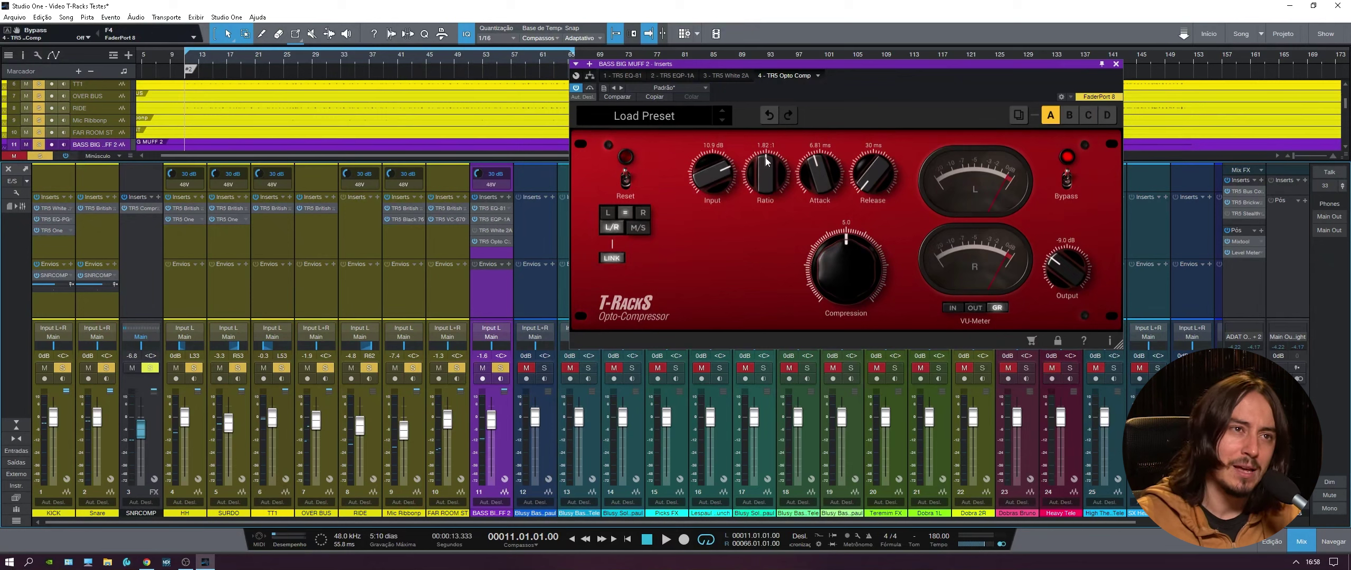
Step: Set the Opto Comp's ratio to 1.94:1, close the bass plug-in window and select track 12 in the mixer
click(763, 184)
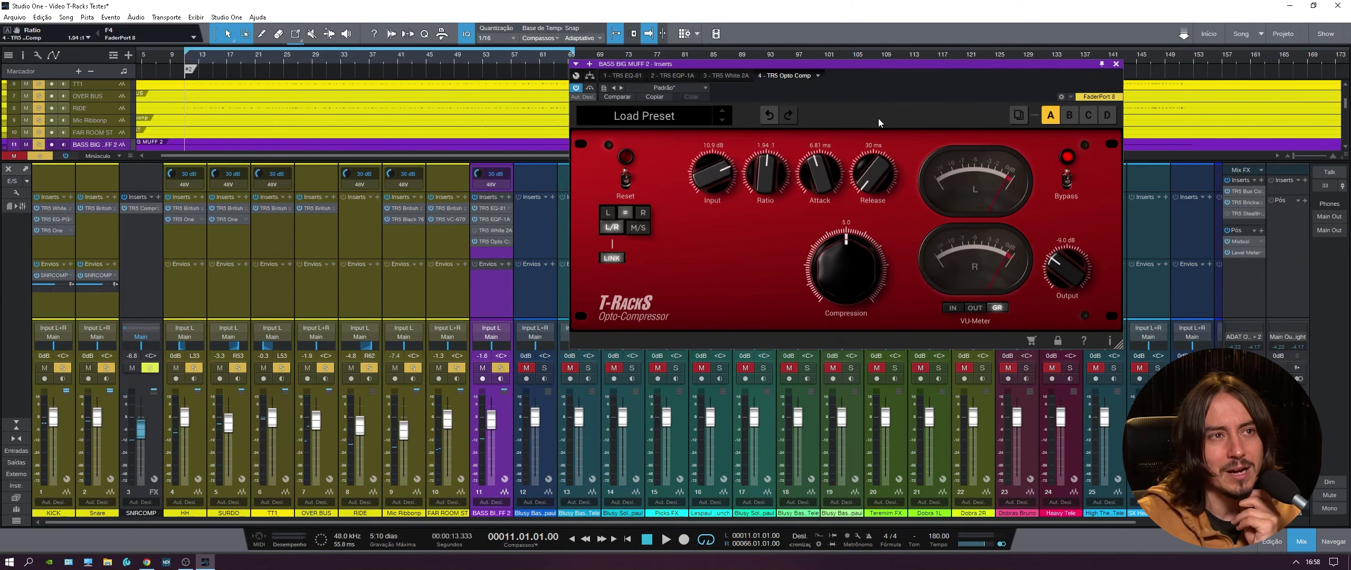
drag(918, 93, 909, 116)
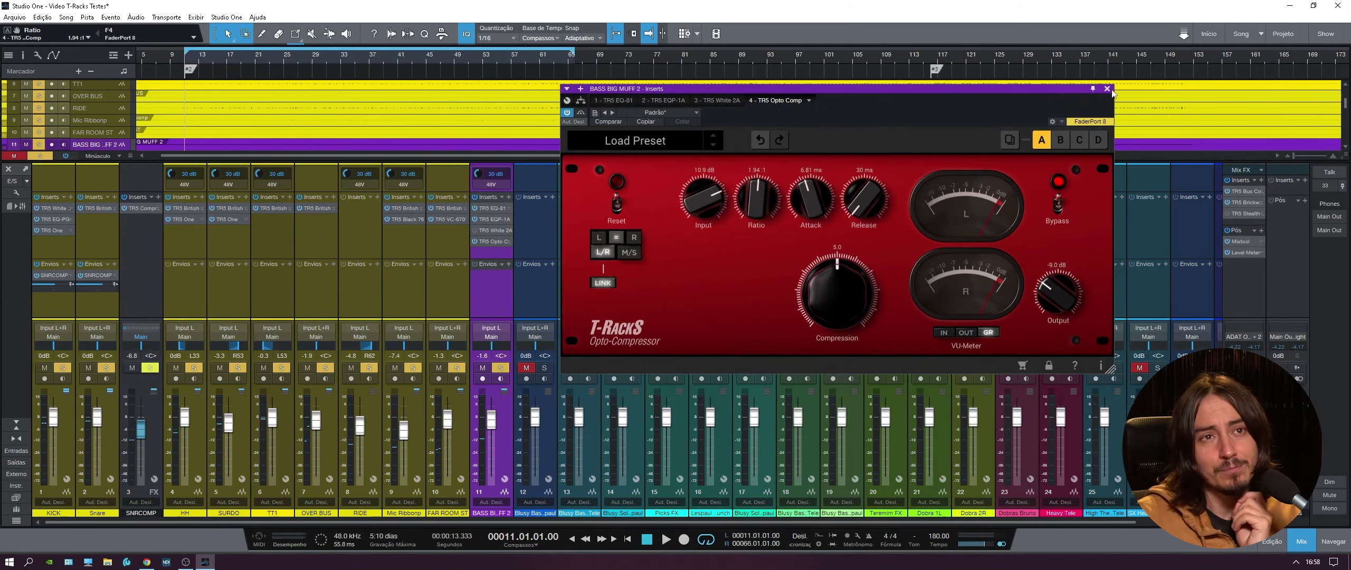
click(1107, 89)
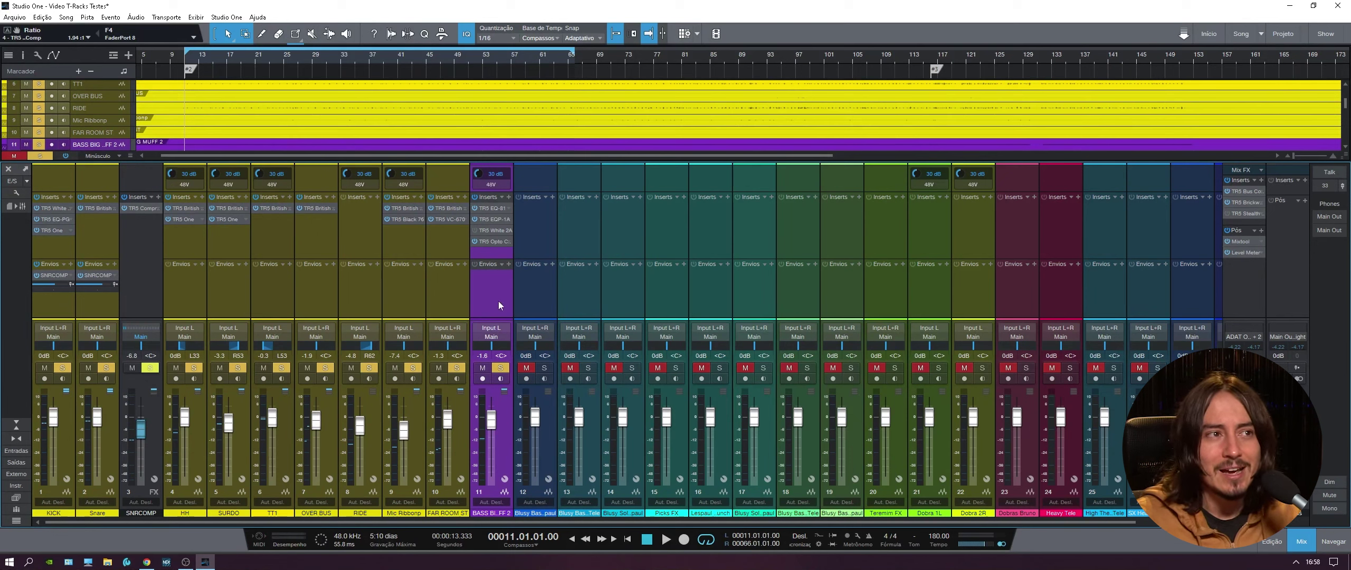
click(538, 241)
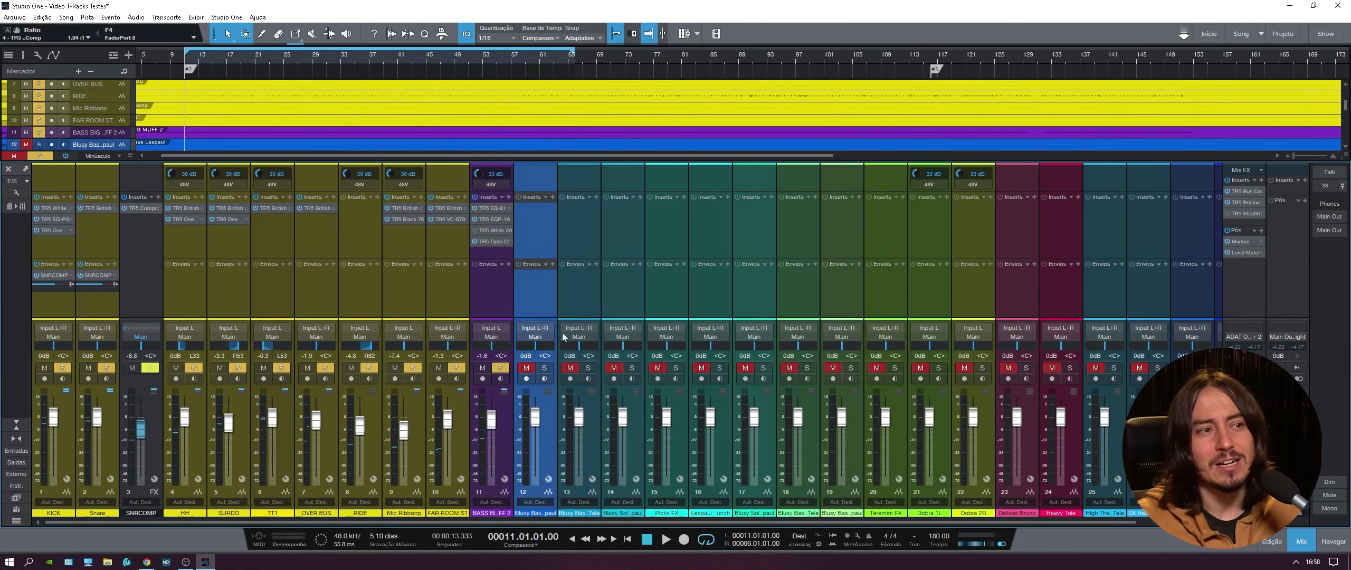